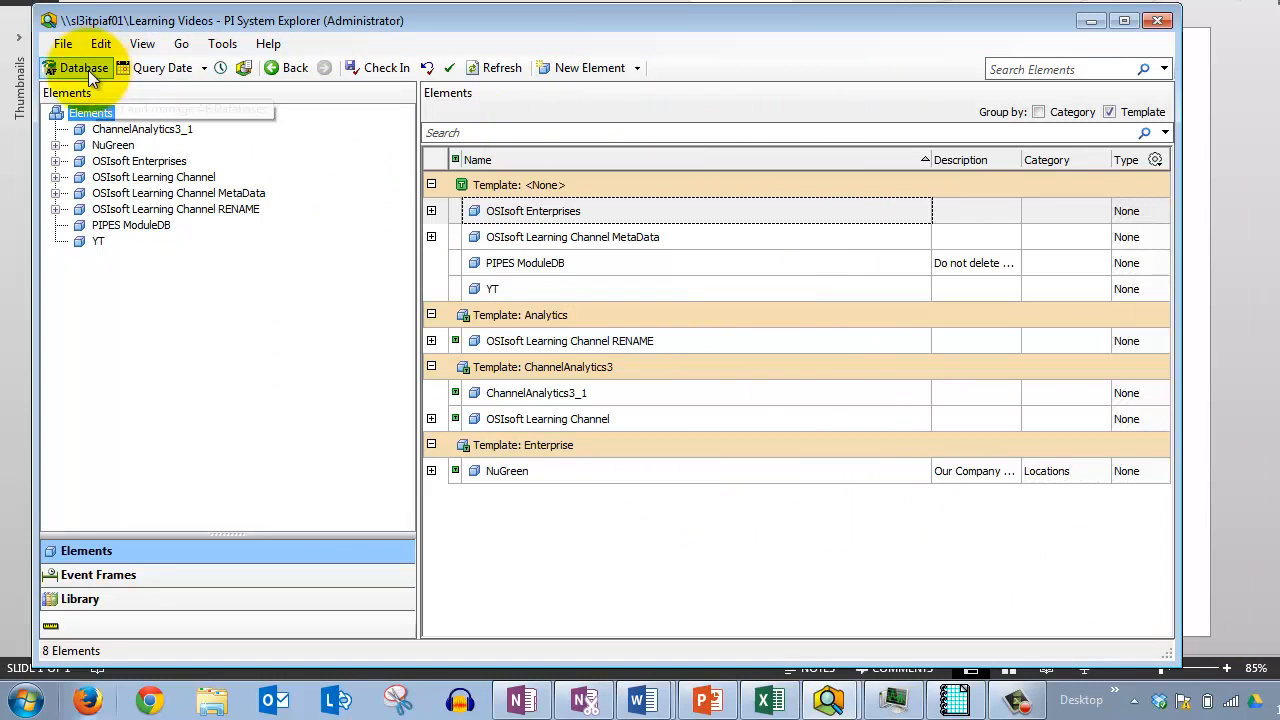
{"action": "left_click", "coordinate": [84, 68]}
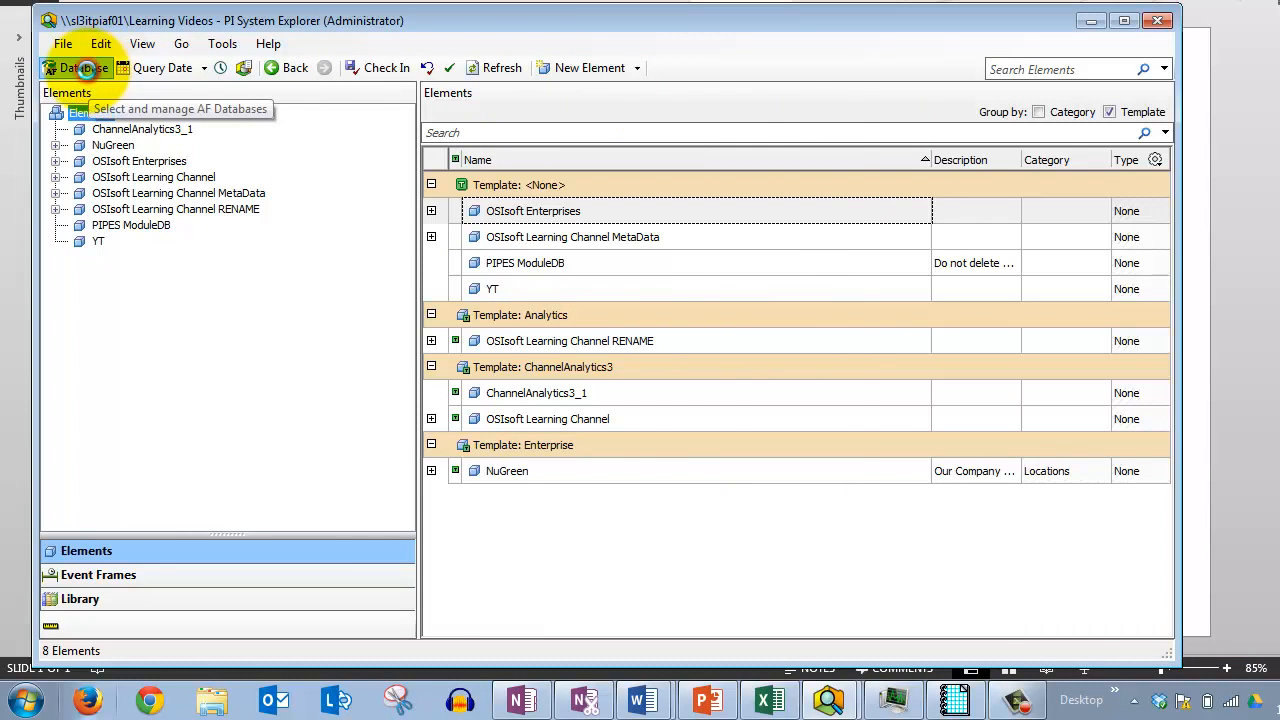
{"action": "left_click_drag", "start_coordinate": [513, 80], "coordinate": [716, 82]}
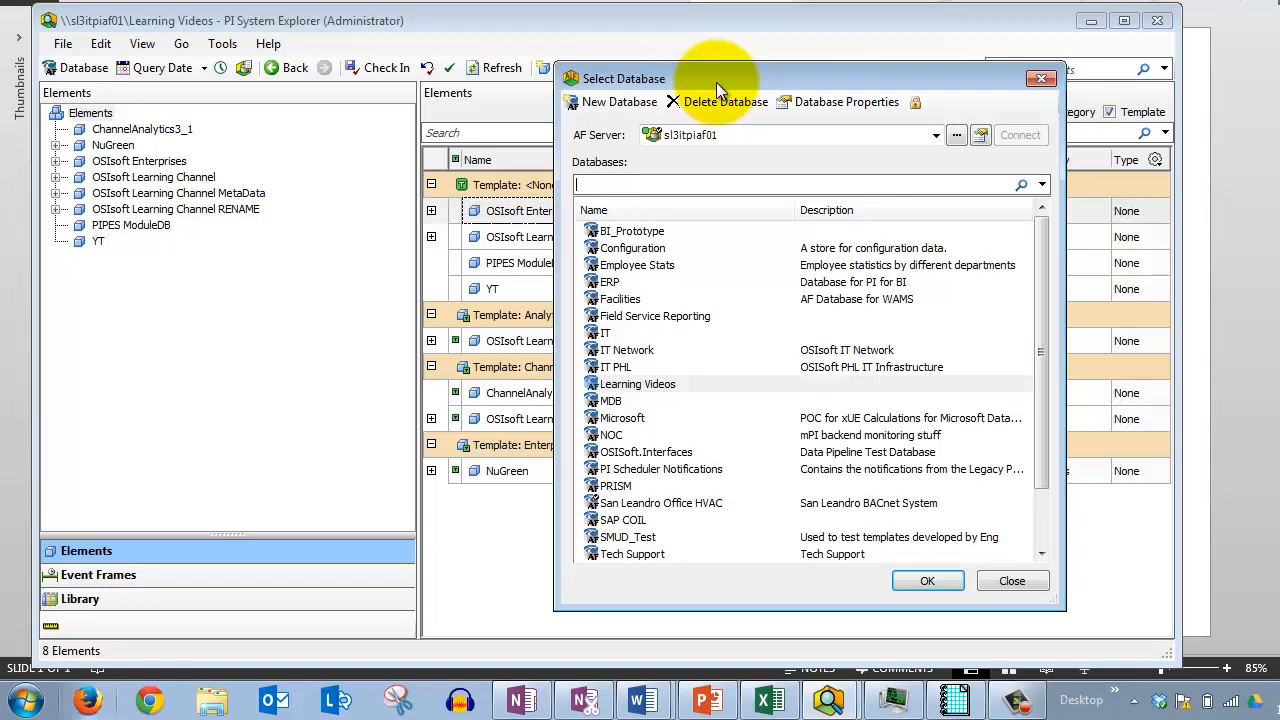
{"action": "left_click", "coordinate": [1041, 78]}
- Open the database selection dialog and choose sl3itpiaf01 as the AF server
{"action": "left_click_drag", "start_coordinate": [986, 20], "coordinate": [989, 392]}
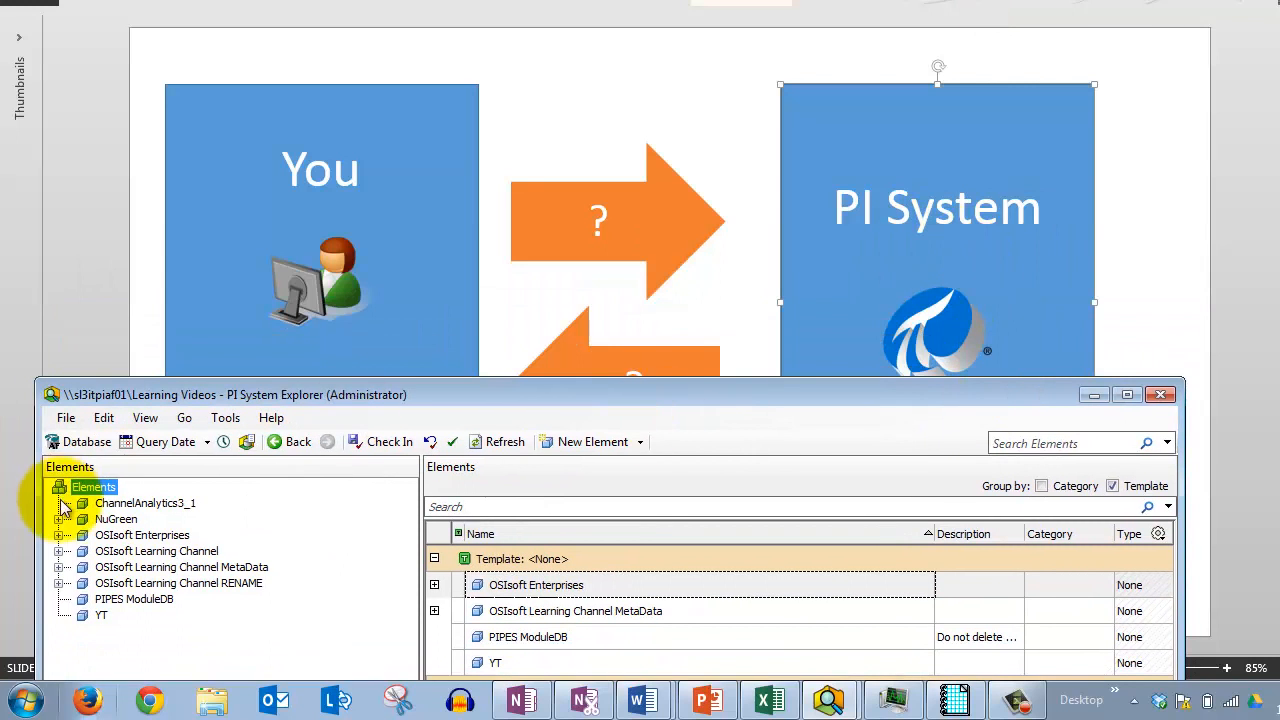
{"action": "left_click", "coordinate": [72, 438]}
{"action": "left_click_drag", "start_coordinate": [528, 140], "coordinate": [276, 101]}
{"action": "left_click", "coordinate": [482, 167]}
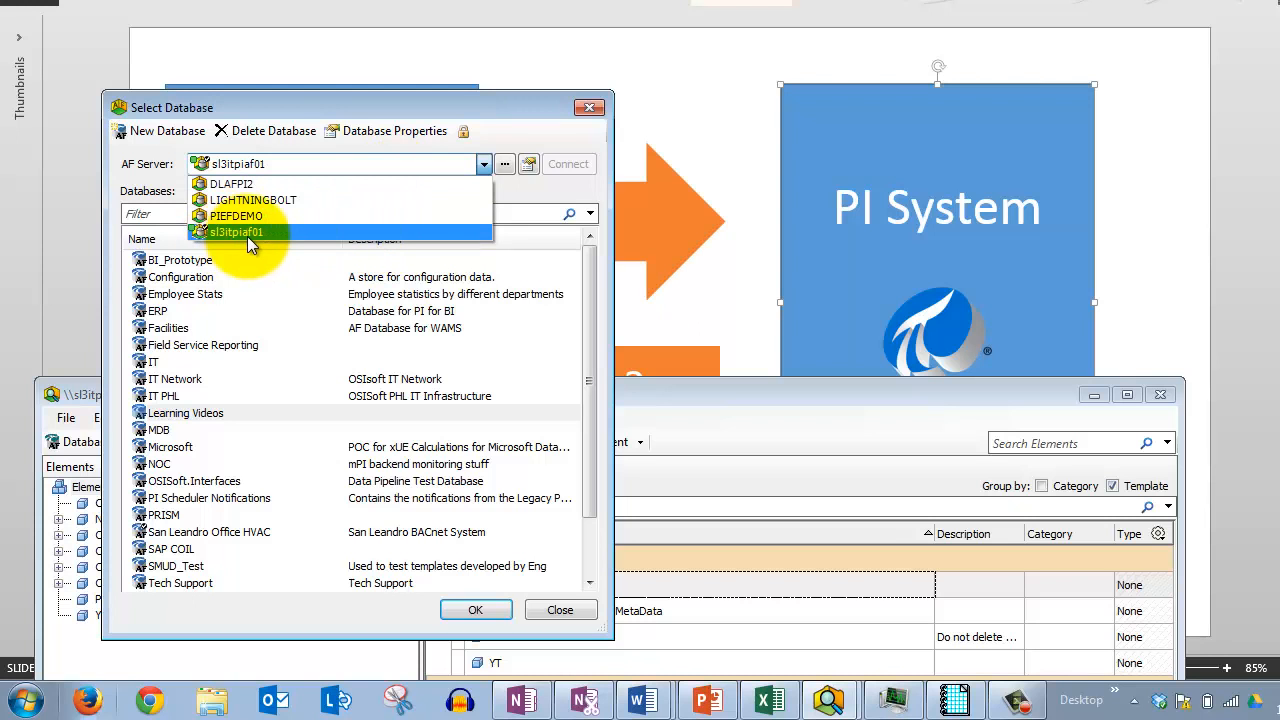
{"action": "left_click", "coordinate": [272, 231]}
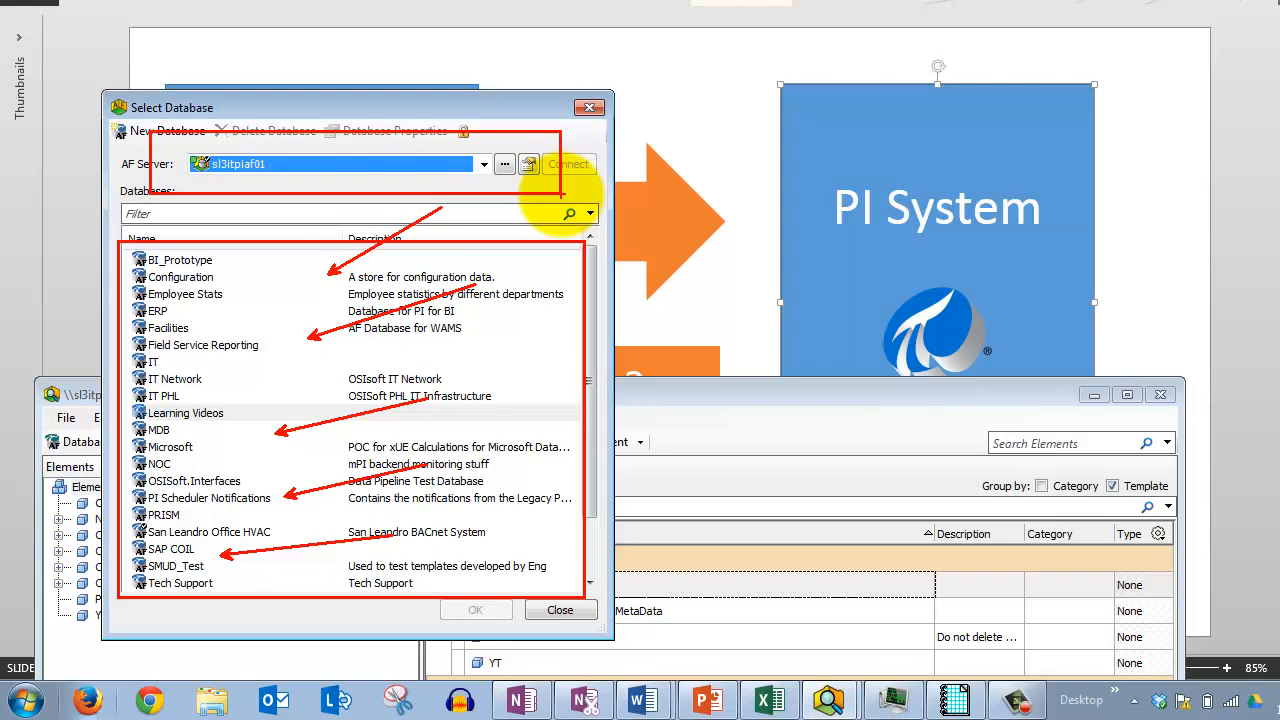
{"action": "left_click_drag", "start_coordinate": [249, 259], "coordinate": [403, 189]}
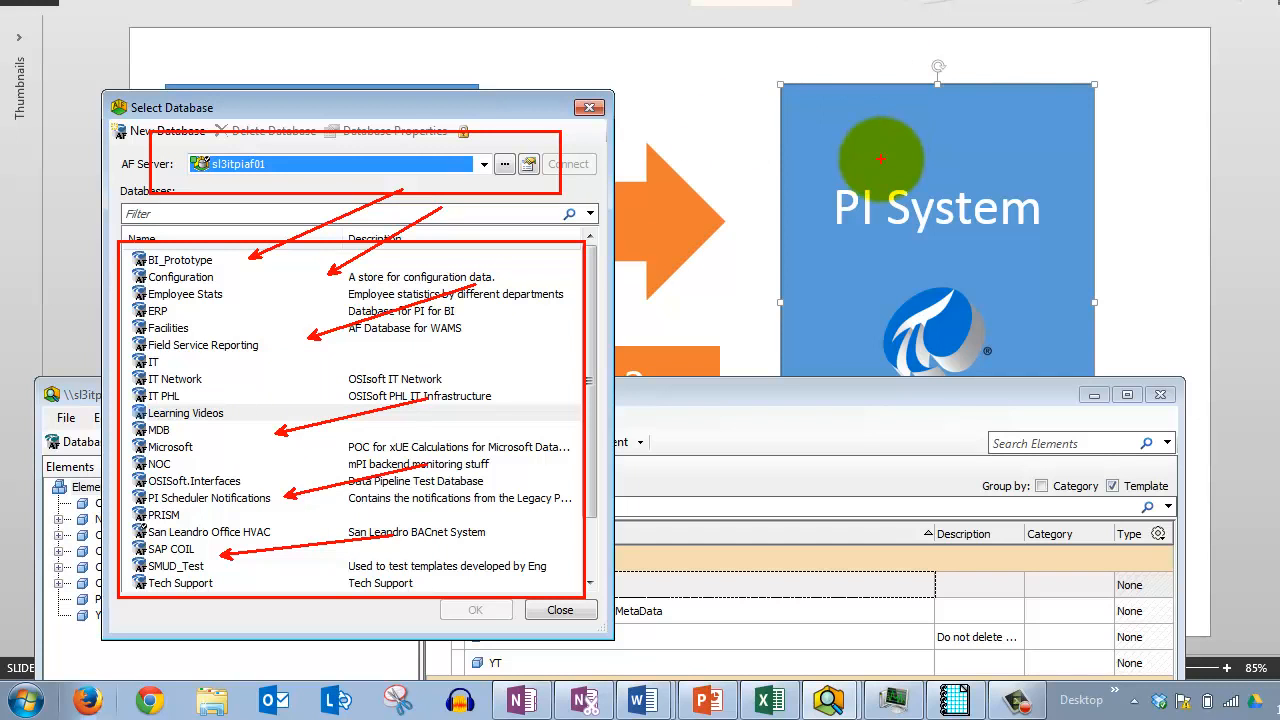
{"action": "key", "text": "Escape"}
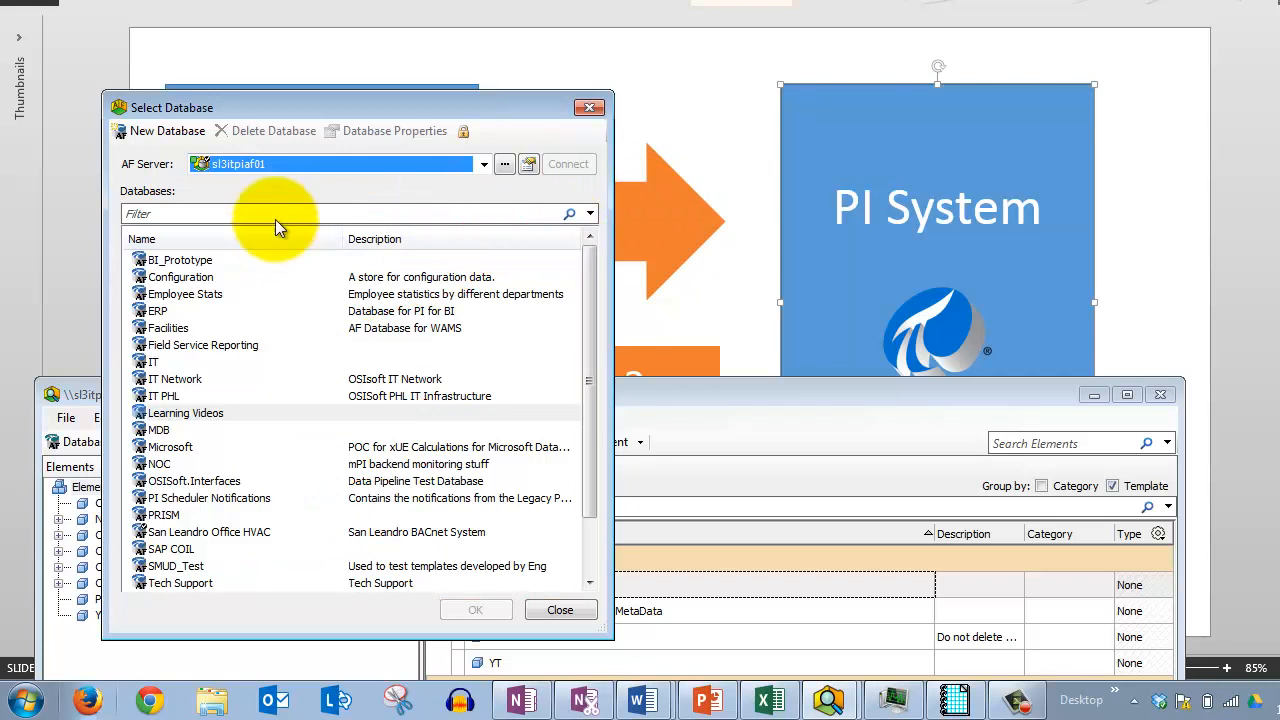
- Review the available AF servers, keep sl3itpiaf01 chosen, and select it in the full AF server list
{"action": "left_click", "coordinate": [484, 166]}
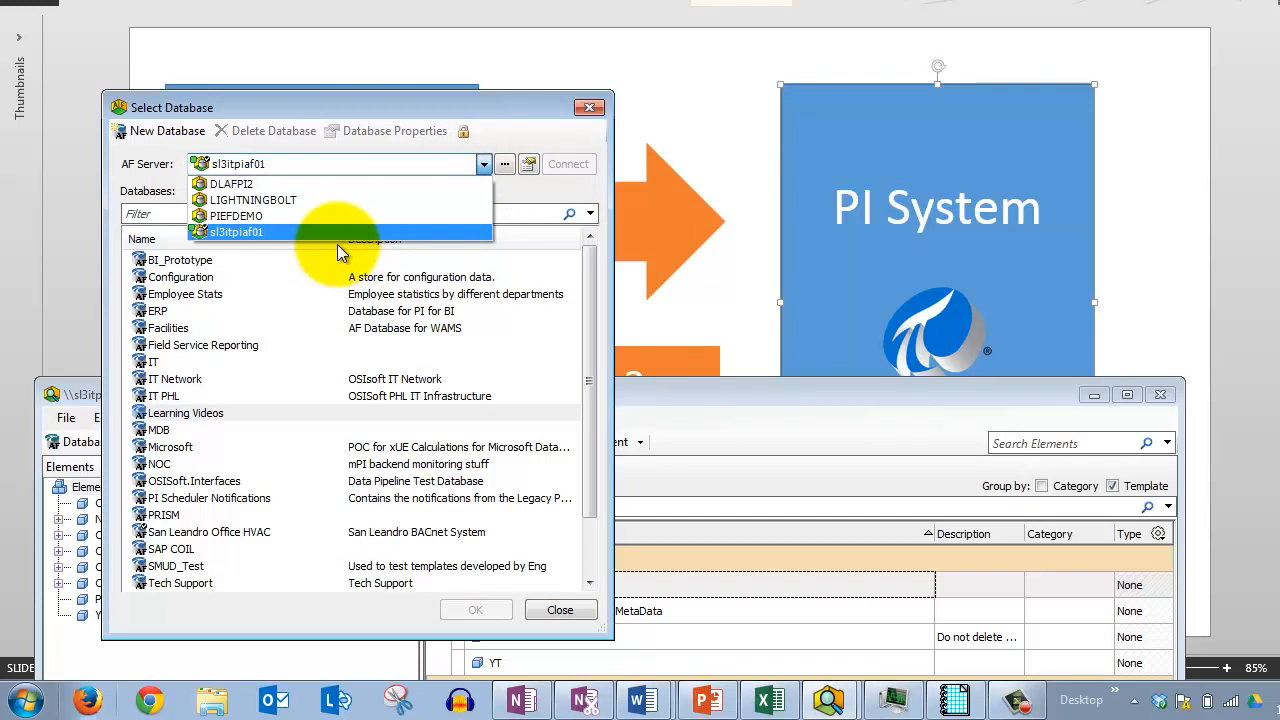
{"action": "left_click", "coordinate": [230, 231]}
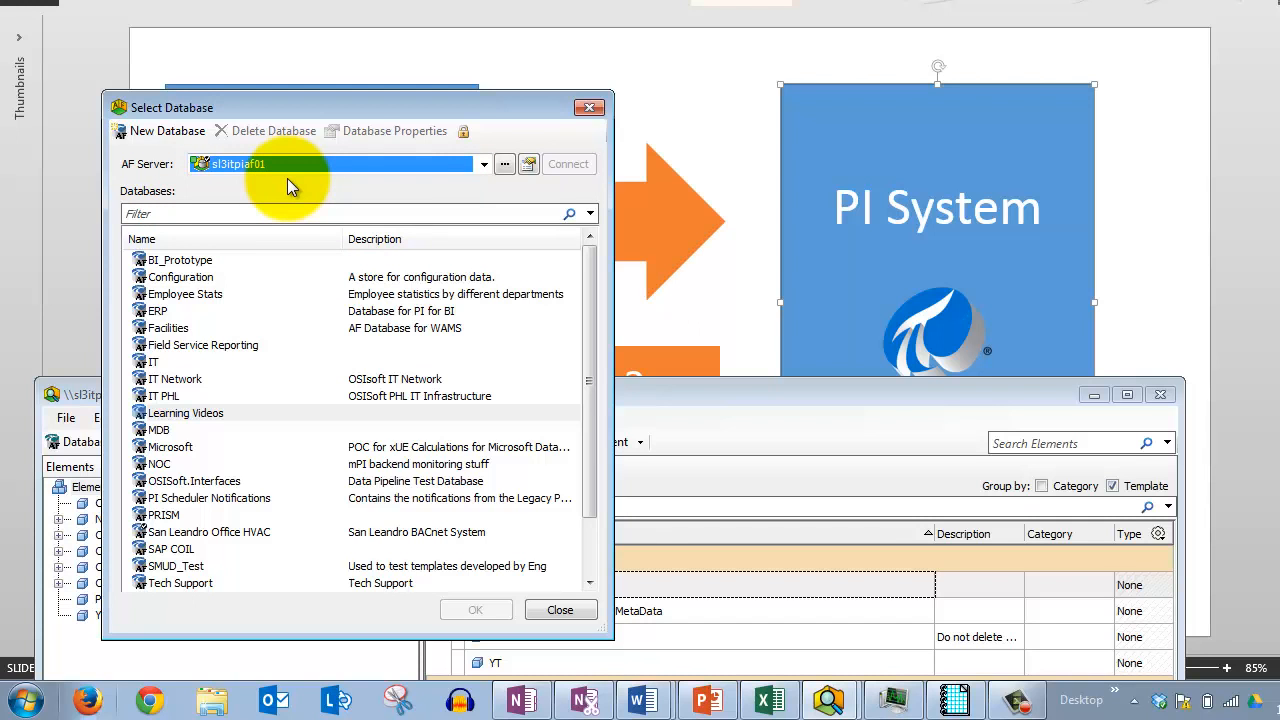
{"action": "left_click", "coordinate": [507, 172]}
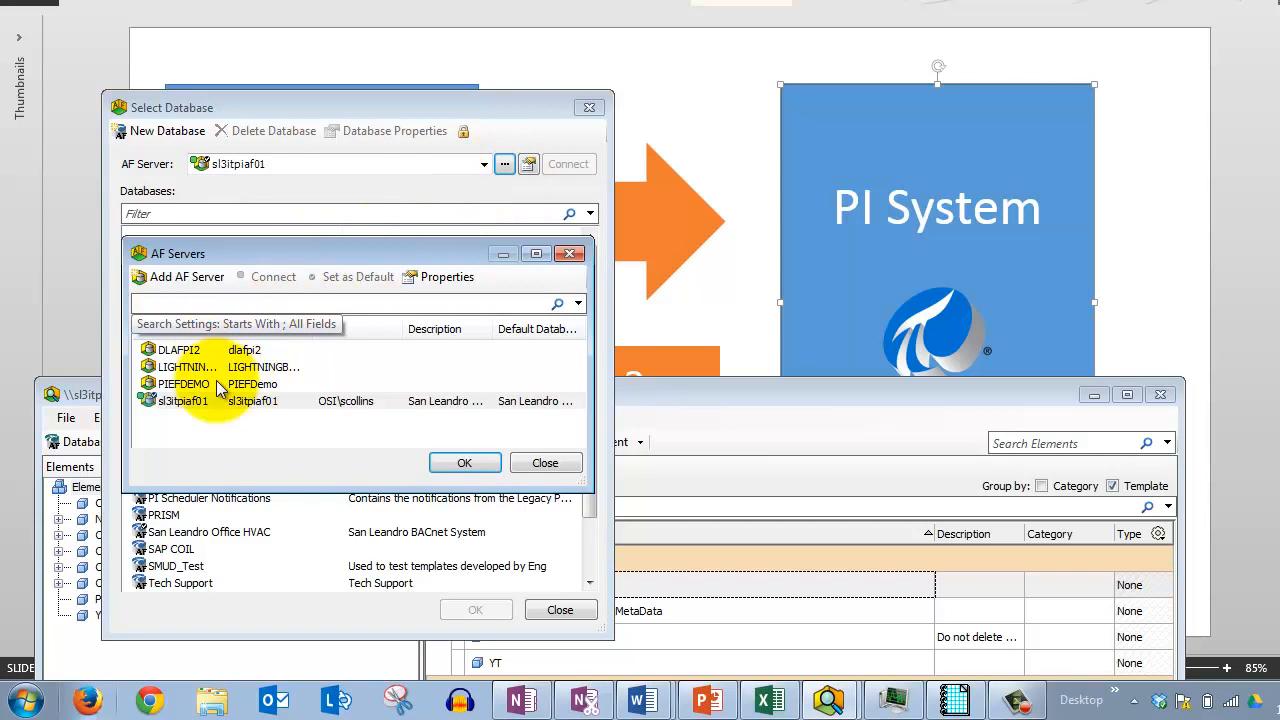
{"action": "left_click_drag", "start_coordinate": [234, 253], "coordinate": [344, 271]}
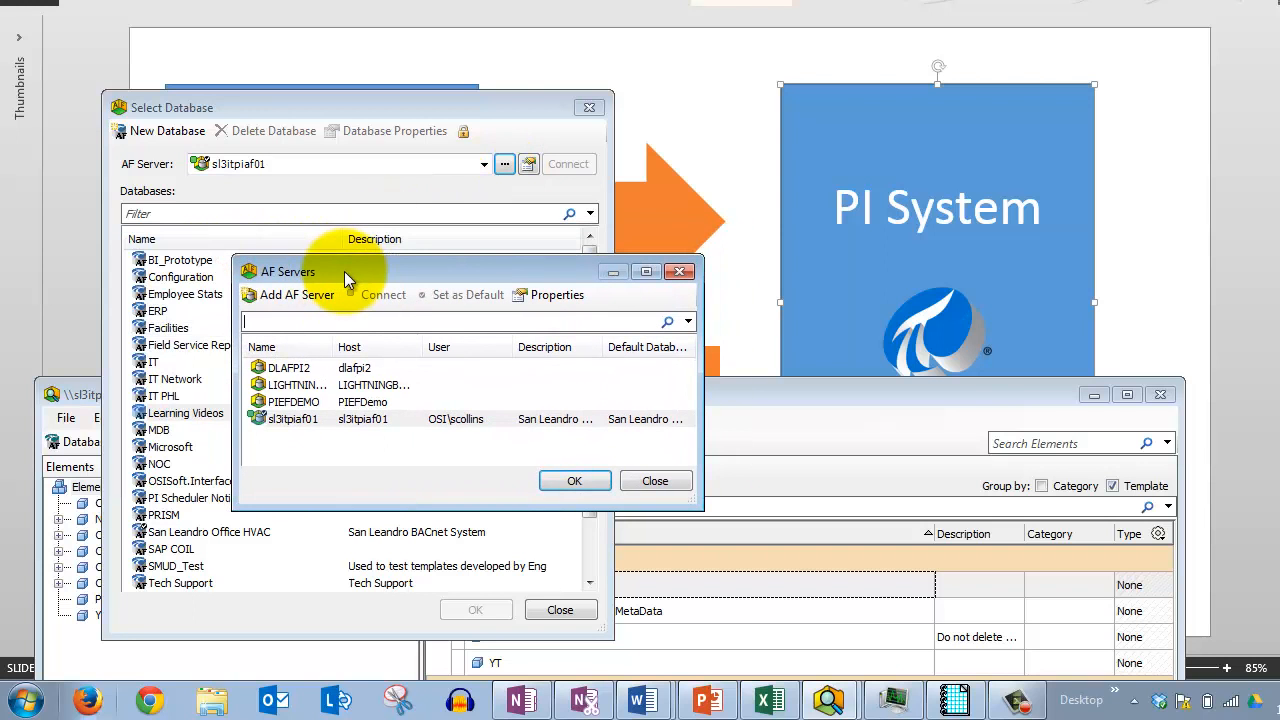
{"action": "left_click", "coordinate": [318, 367]}
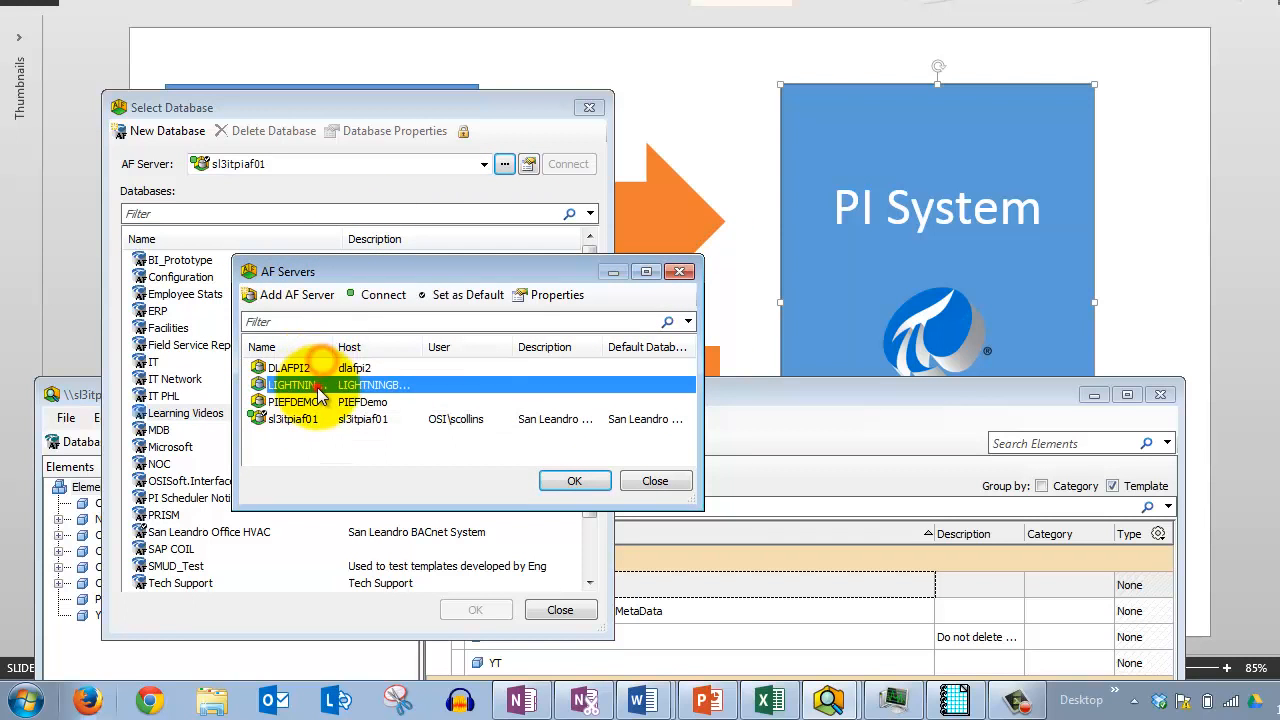
{"action": "left_click", "coordinate": [295, 418]}
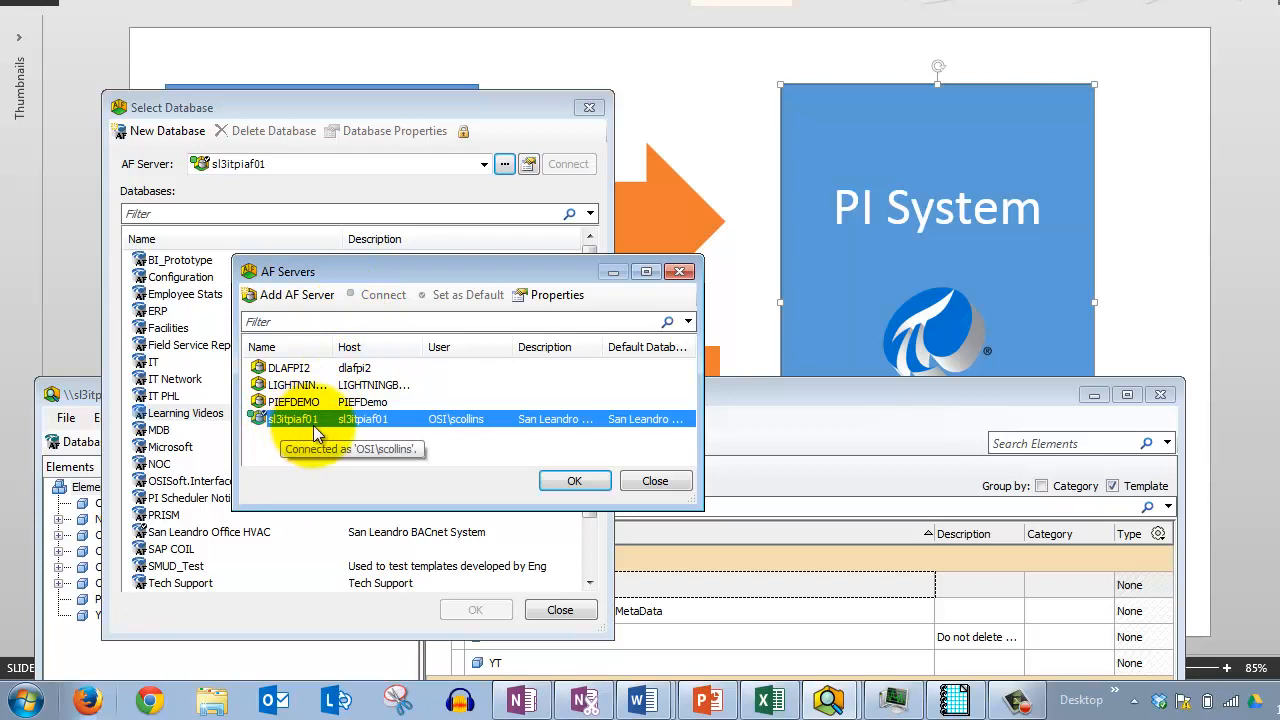
- Filter the AF server list for sl3itpiaf01, and clear the filter again
{"action": "left_click", "coordinate": [290, 319]}
{"action": "type", "text": "sl3itpiaf01"}
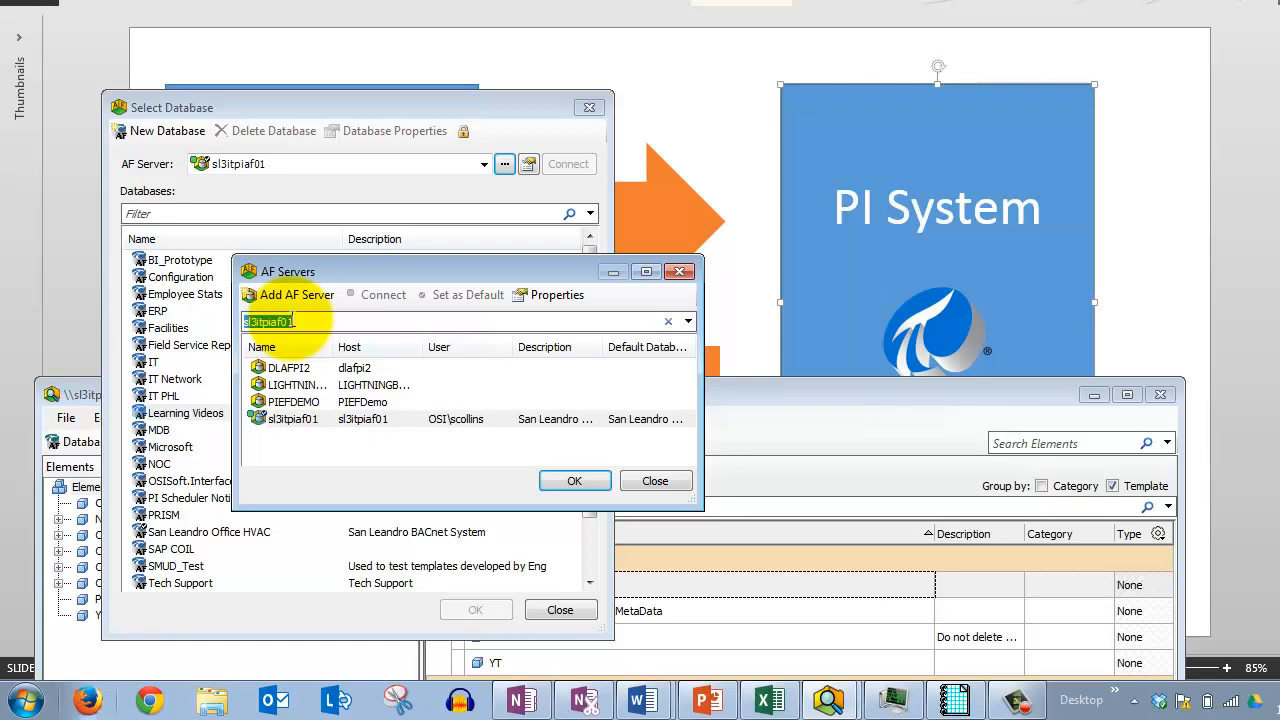
{"action": "left_click", "coordinate": [305, 399]}
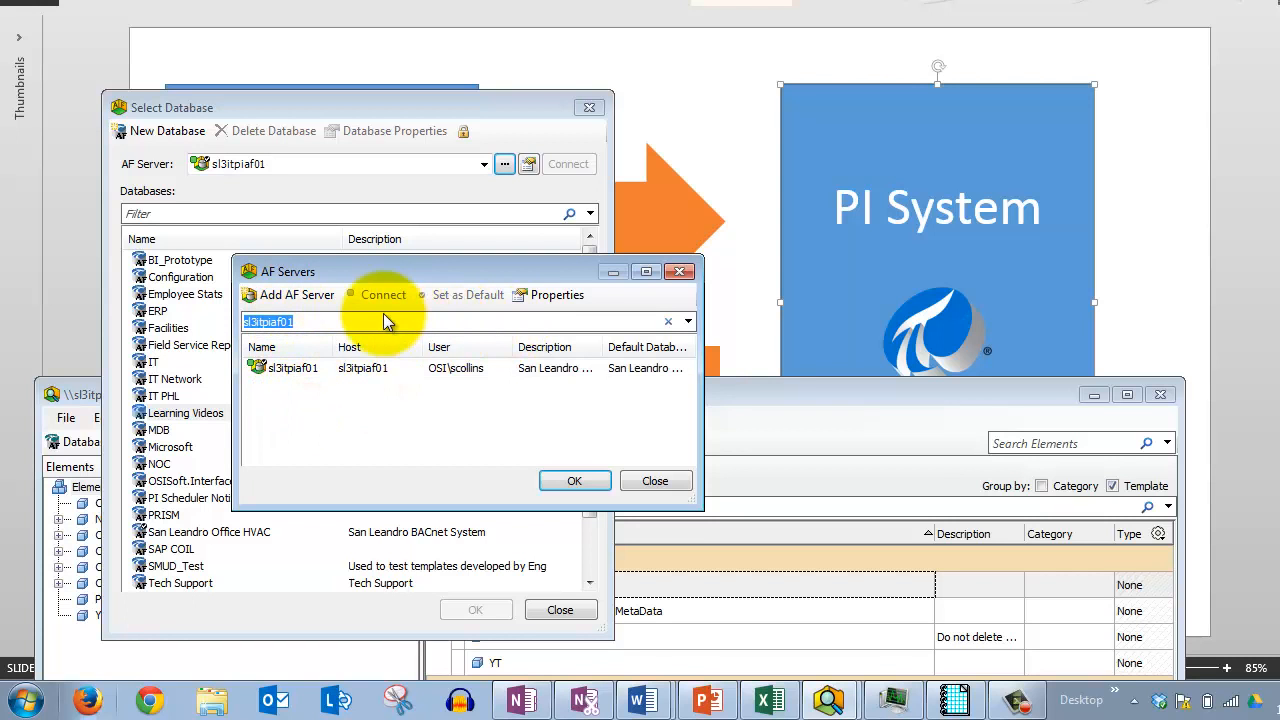
{"action": "left_click", "coordinate": [318, 321]}
{"action": "left_click", "coordinate": [667, 322]}
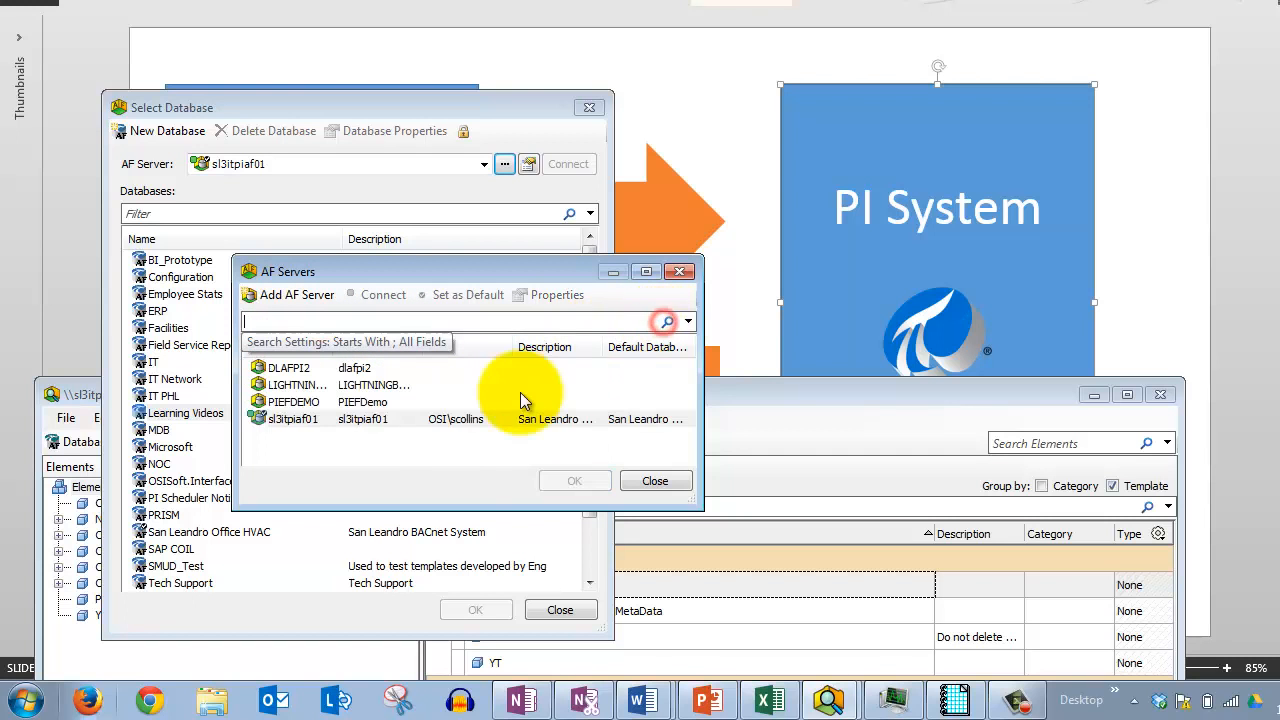
- Remove sl3itpiaf01 from the list of AF servers and confirm the removal
{"action": "left_click", "coordinate": [327, 419]}
{"action": "right_click", "coordinate": [327, 419]}
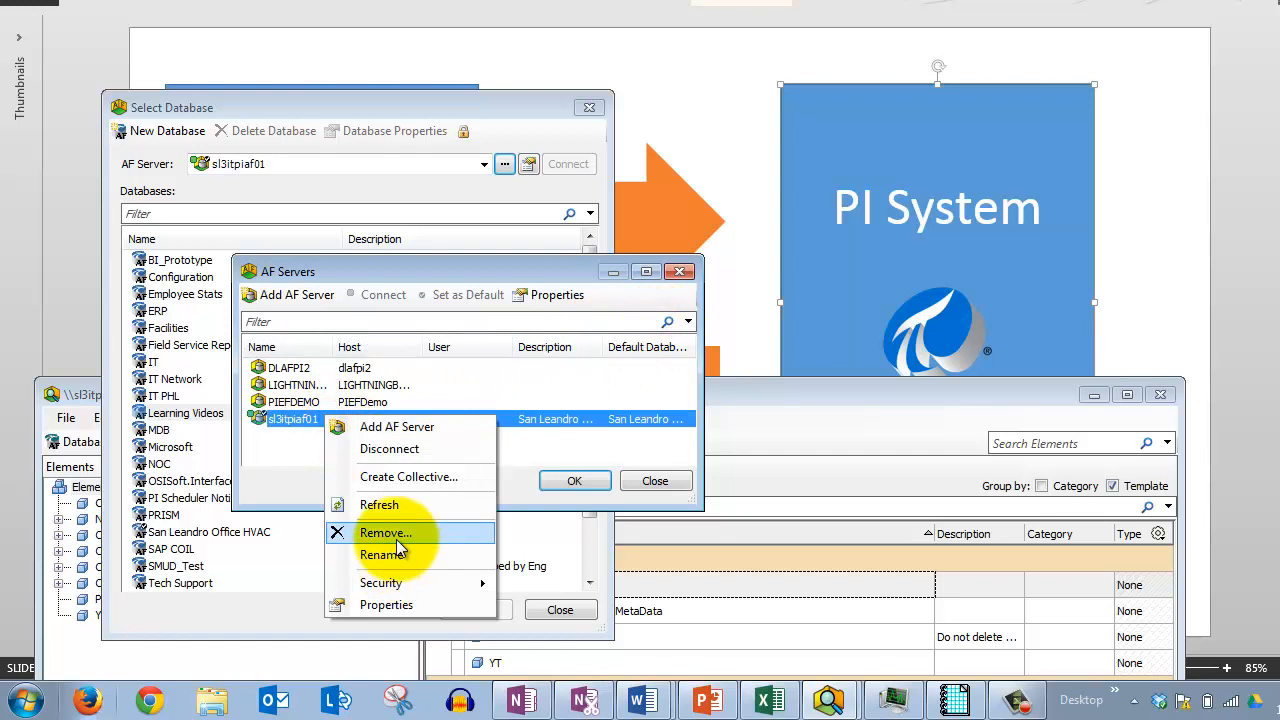
{"action": "left_click", "coordinate": [390, 535]}
{"action": "left_click", "coordinate": [743, 399]}
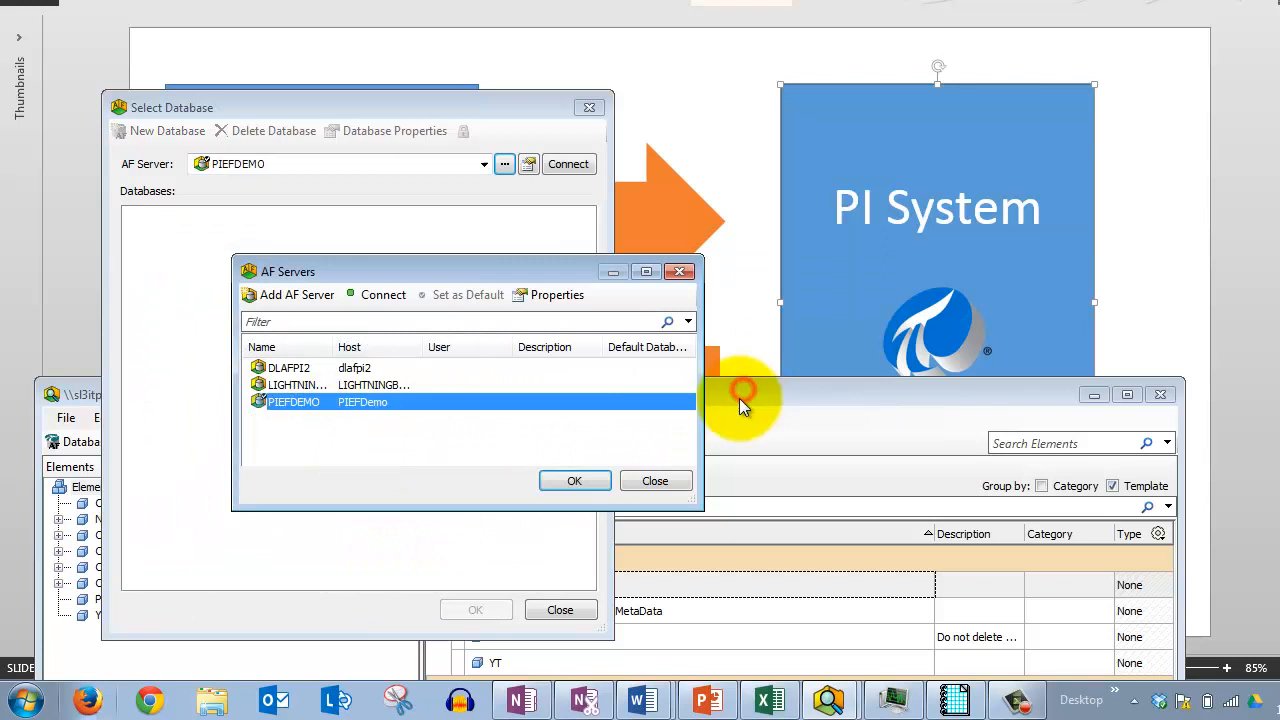
- Add a new AF server with sl3itpiaf01 as its name and host
{"action": "left_click", "coordinate": [455, 425]}
{"action": "left_click_drag", "start_coordinate": [440, 271], "coordinate": [507, 211]}
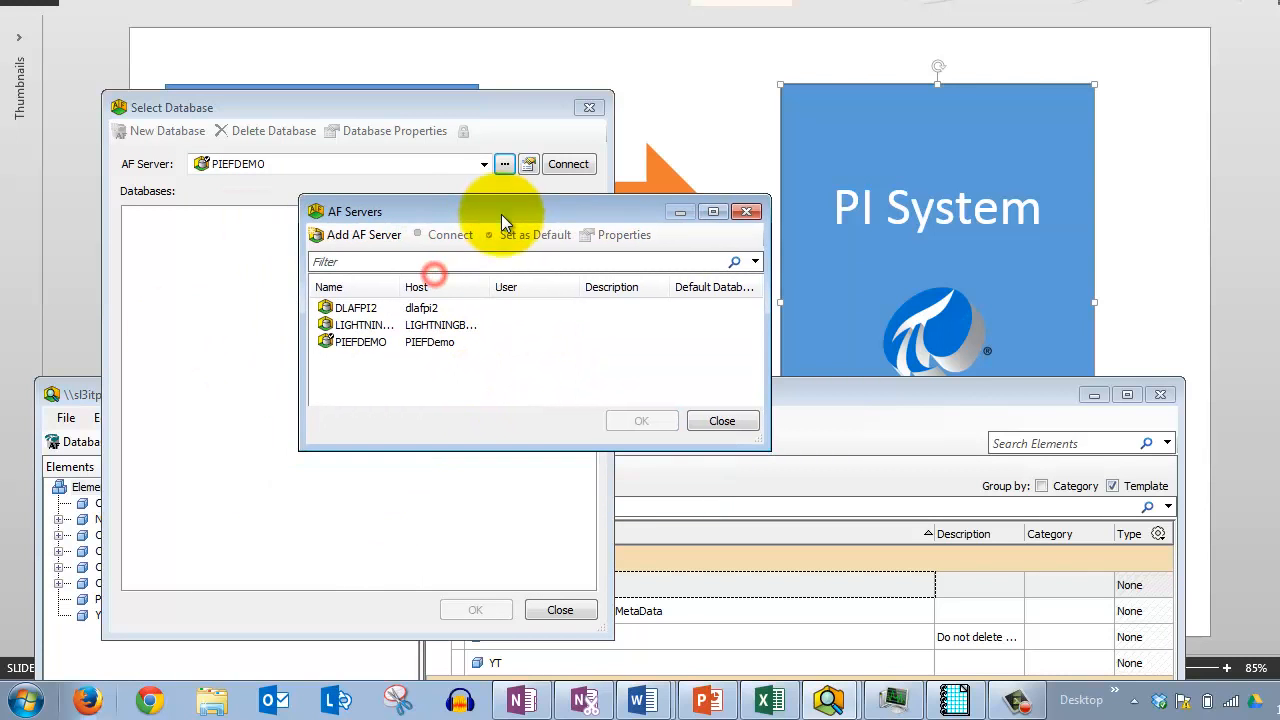
{"action": "right_click", "coordinate": [363, 373]}
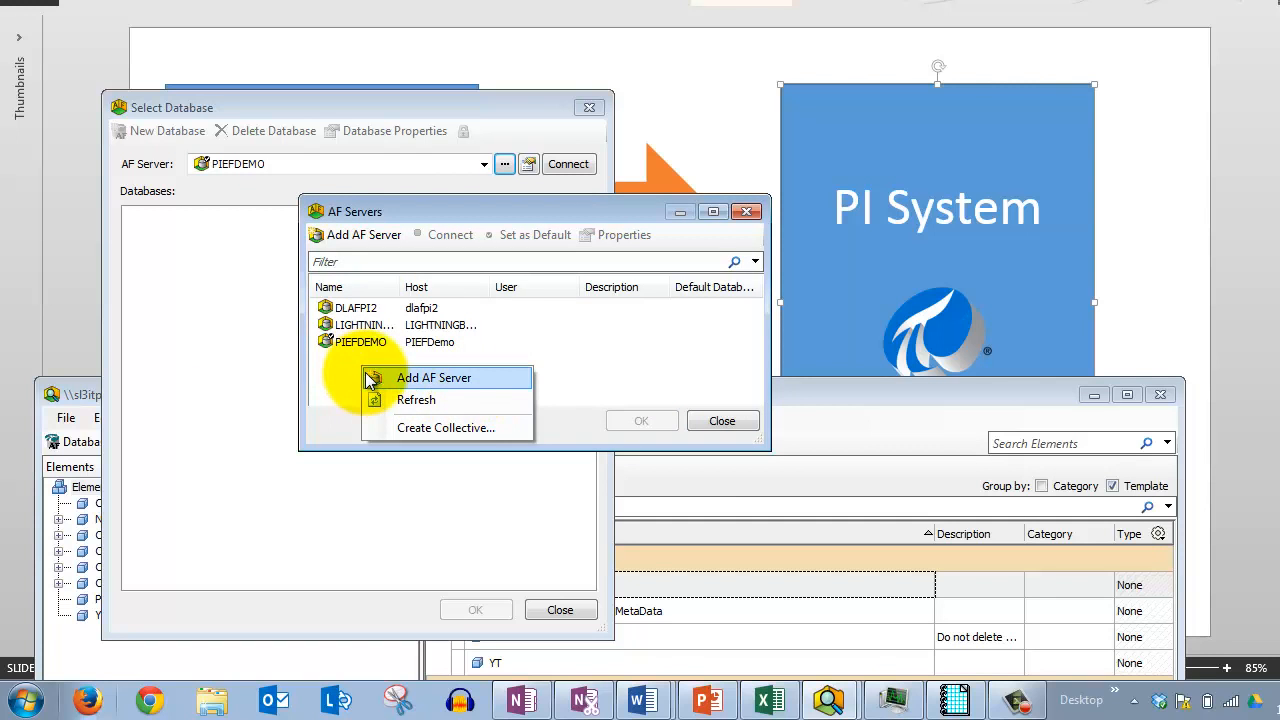
{"action": "left_click", "coordinate": [368, 381]}
{"action": "left_click", "coordinate": [340, 240]}
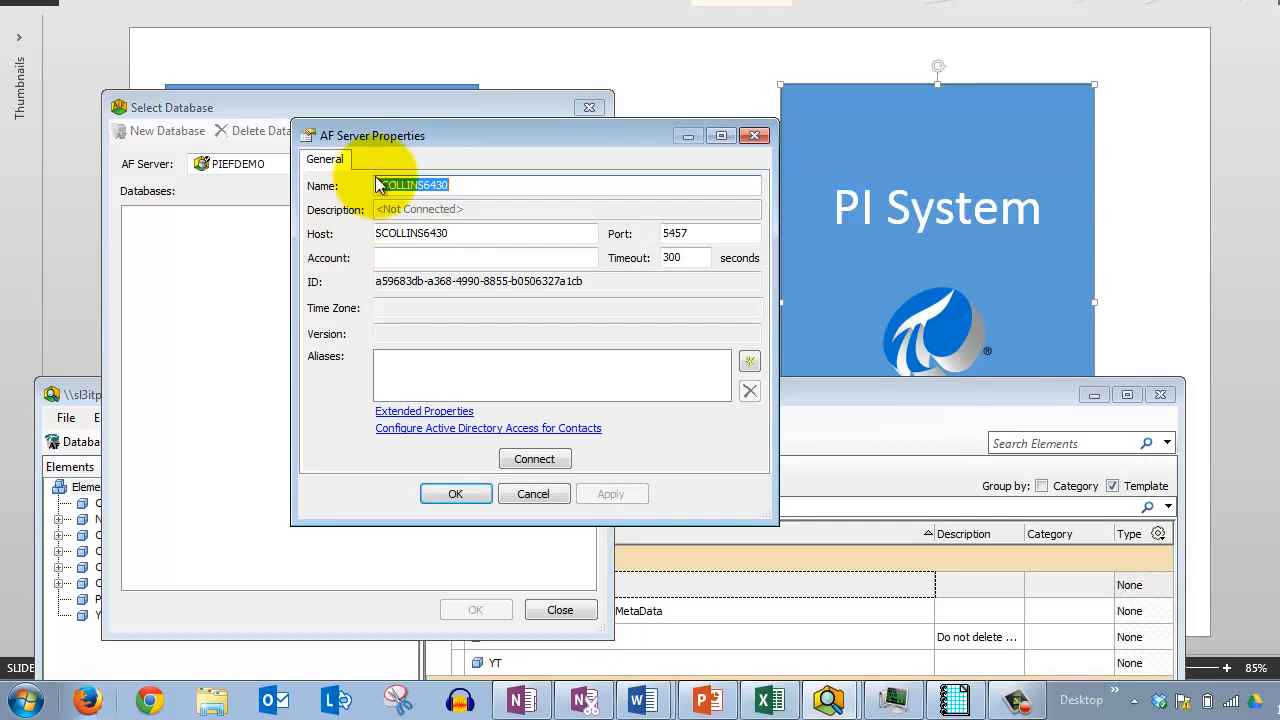
{"action": "left_click_drag", "start_coordinate": [434, 137], "coordinate": [462, 265]}
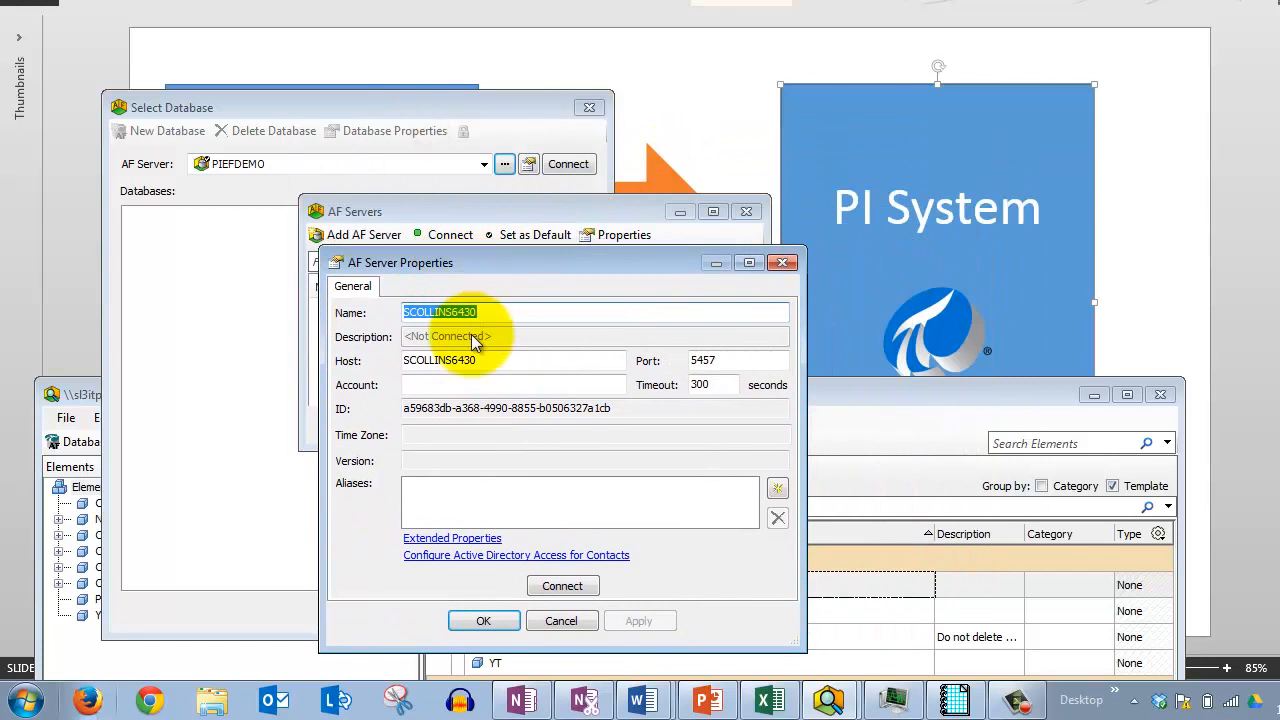
{"action": "type", "text": "sl3itpiaf01"}
{"action": "left_click_drag", "start_coordinate": [406, 313], "coordinate": [486, 309]}
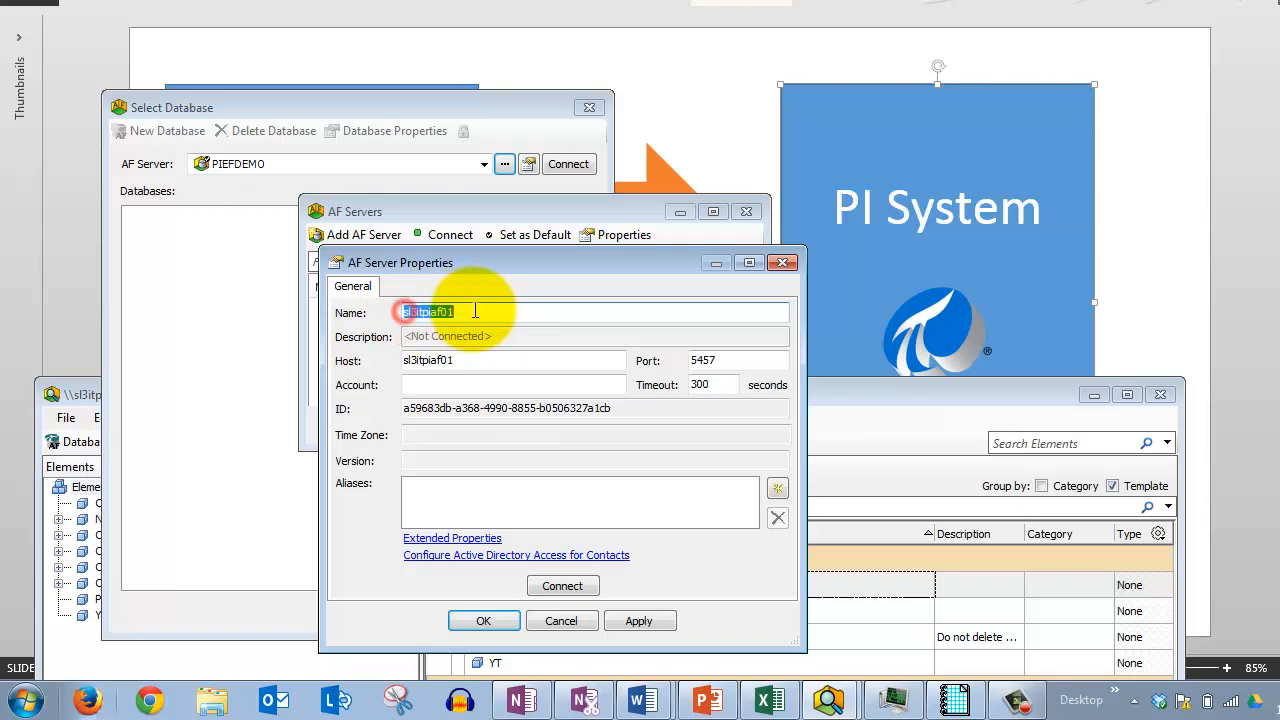
{"action": "left_click", "coordinate": [490, 311]}
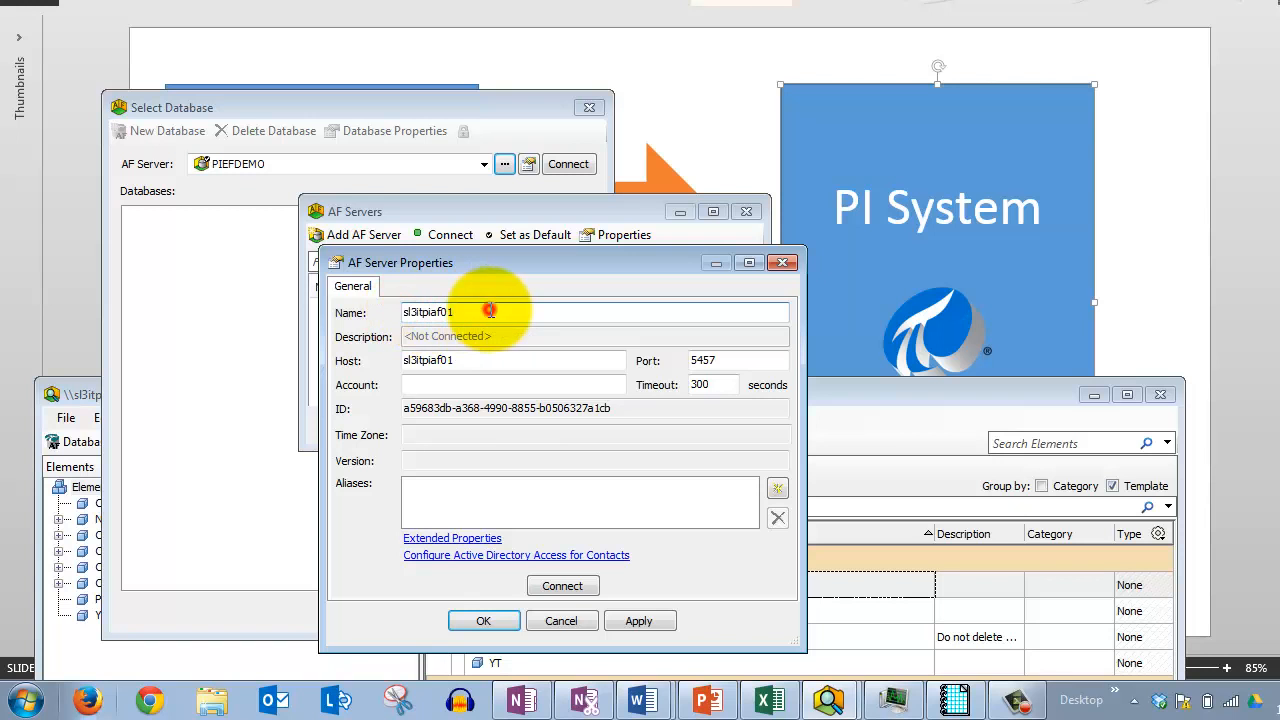
- Connect to the new sl3itpiaf01 server, check its version information, and accept the server properties
{"action": "left_click", "coordinate": [590, 594]}
{"action": "left_click", "coordinate": [753, 410]}
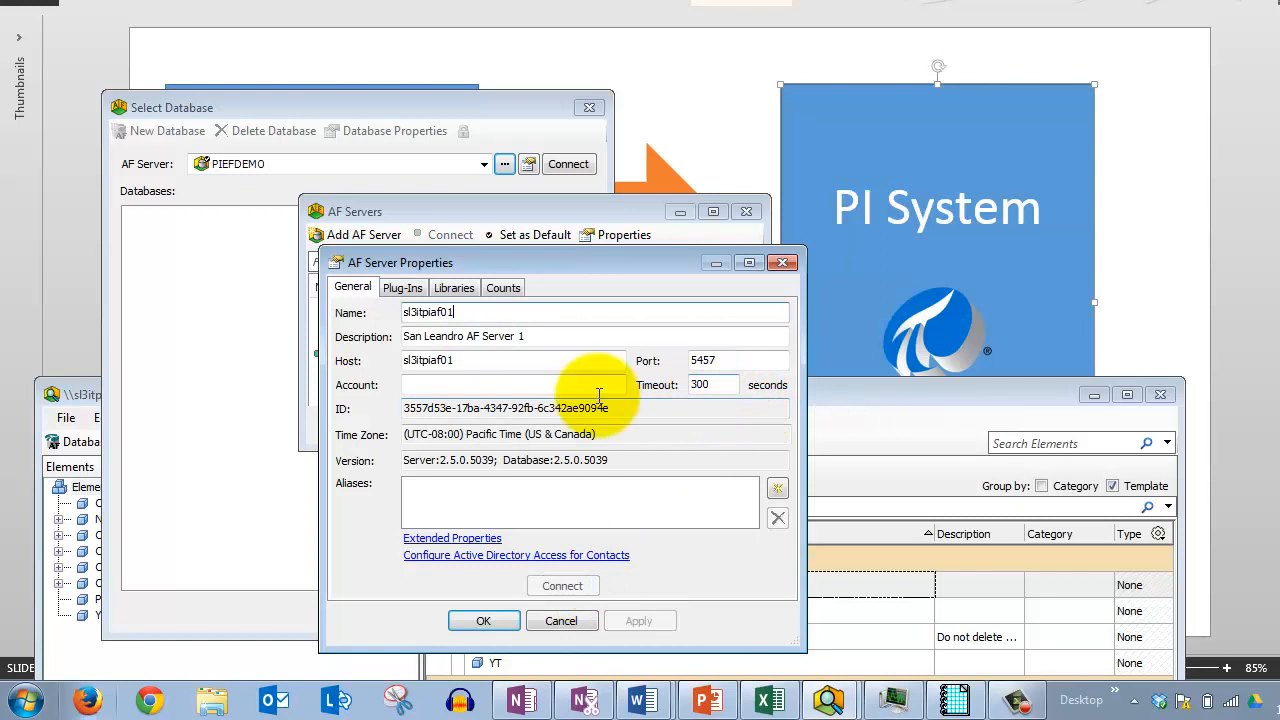
{"action": "left_click_drag", "start_coordinate": [640, 410], "coordinate": [490, 455]}
{"action": "left_click_drag", "start_coordinate": [408, 434], "coordinate": [410, 460]}
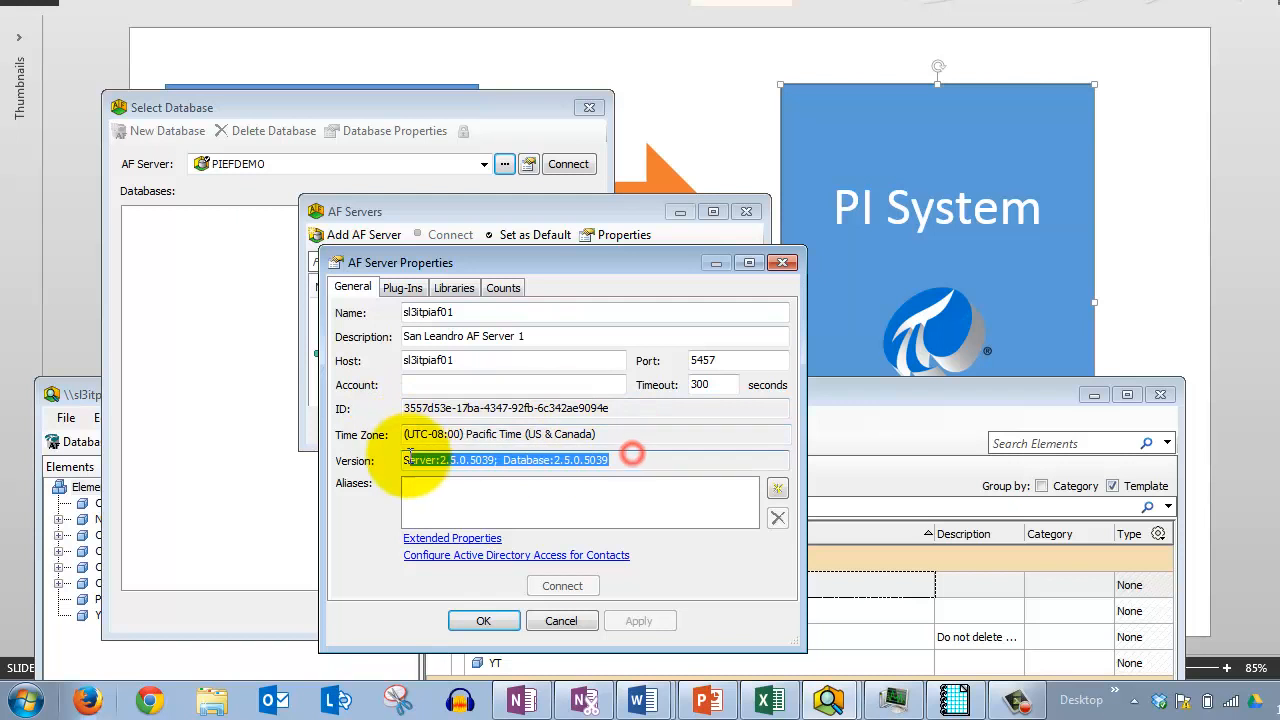
{"action": "left_click", "coordinate": [493, 617]}
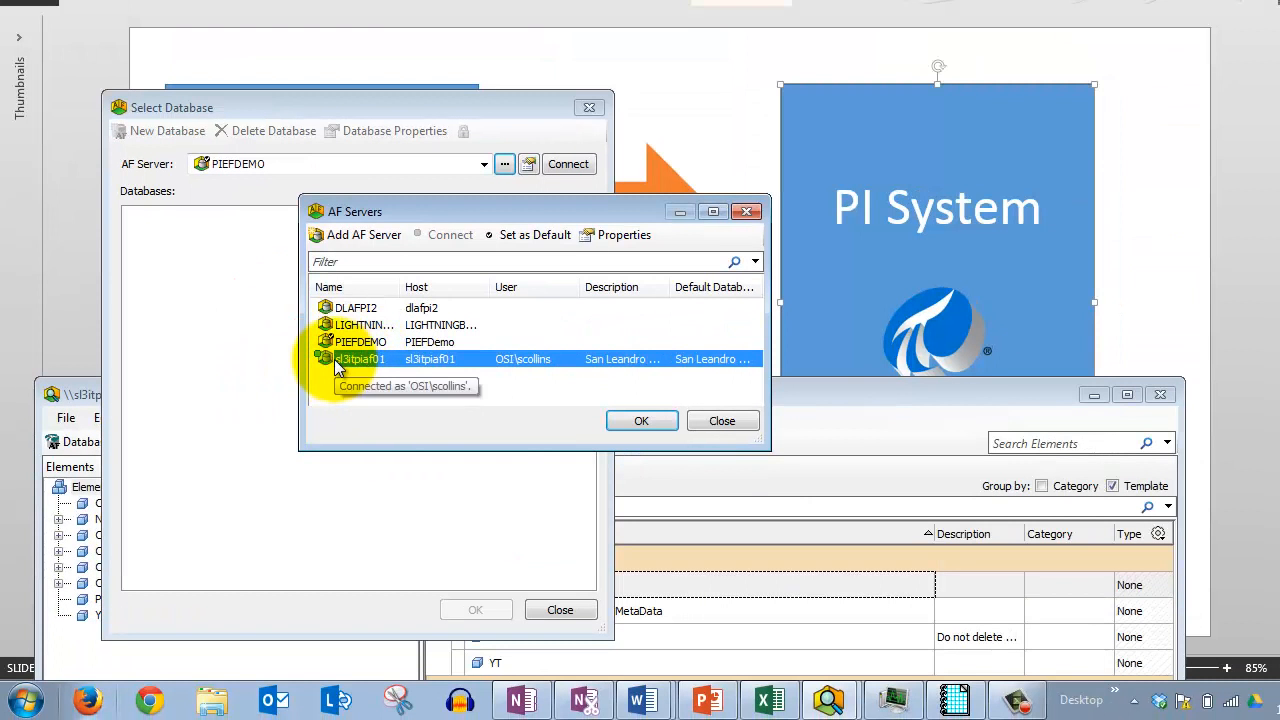
- Set sl3itpiaf01 as the default AF server and use it in the database selection
{"action": "right_click", "coordinate": [338, 362]}
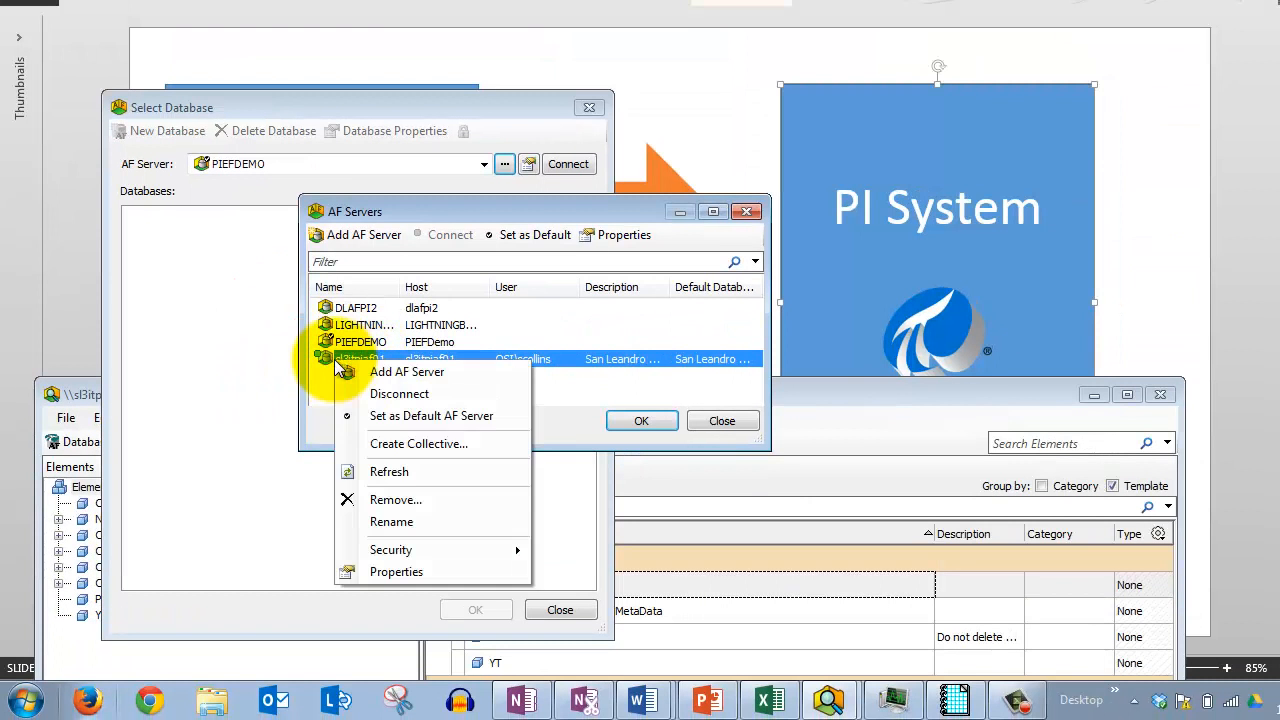
{"action": "left_click", "coordinate": [492, 418]}
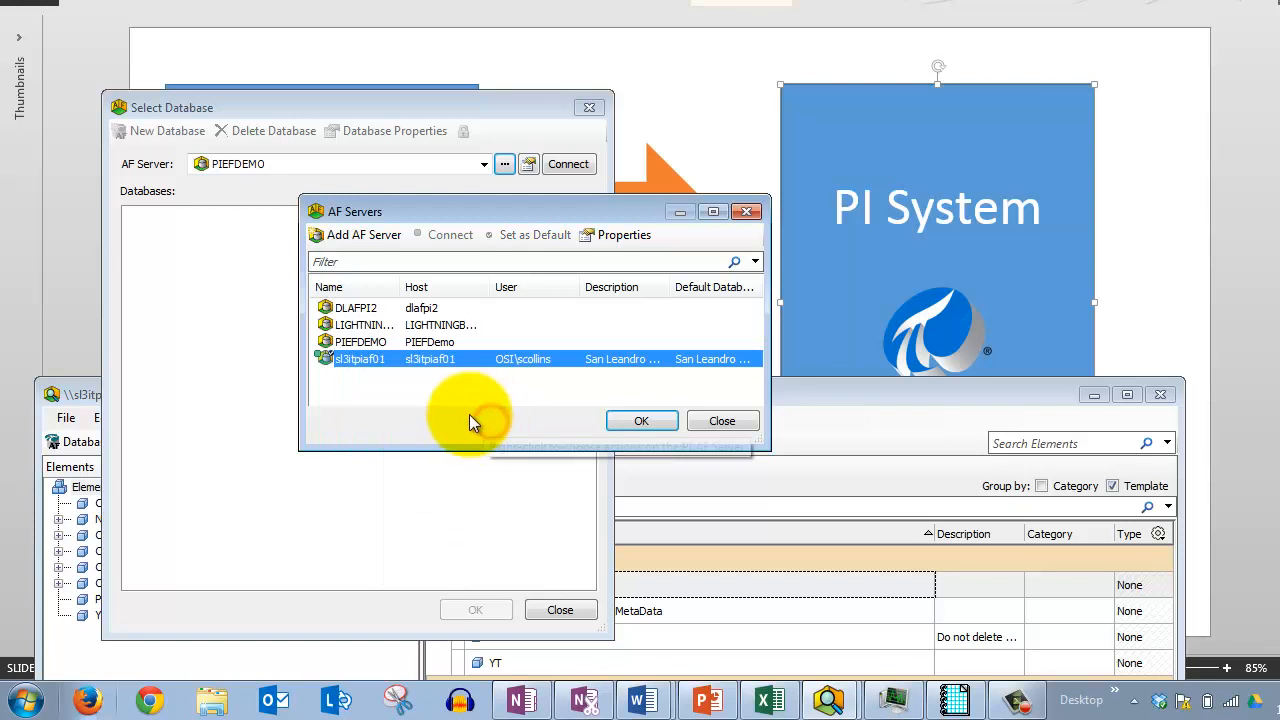
{"action": "left_click", "coordinate": [640, 421]}
- Open the Learning Videos database on sl3itpiaf01 and bring the whole explorer window into view
{"action": "left_click_drag", "start_coordinate": [330, 107], "coordinate": [694, 84]}
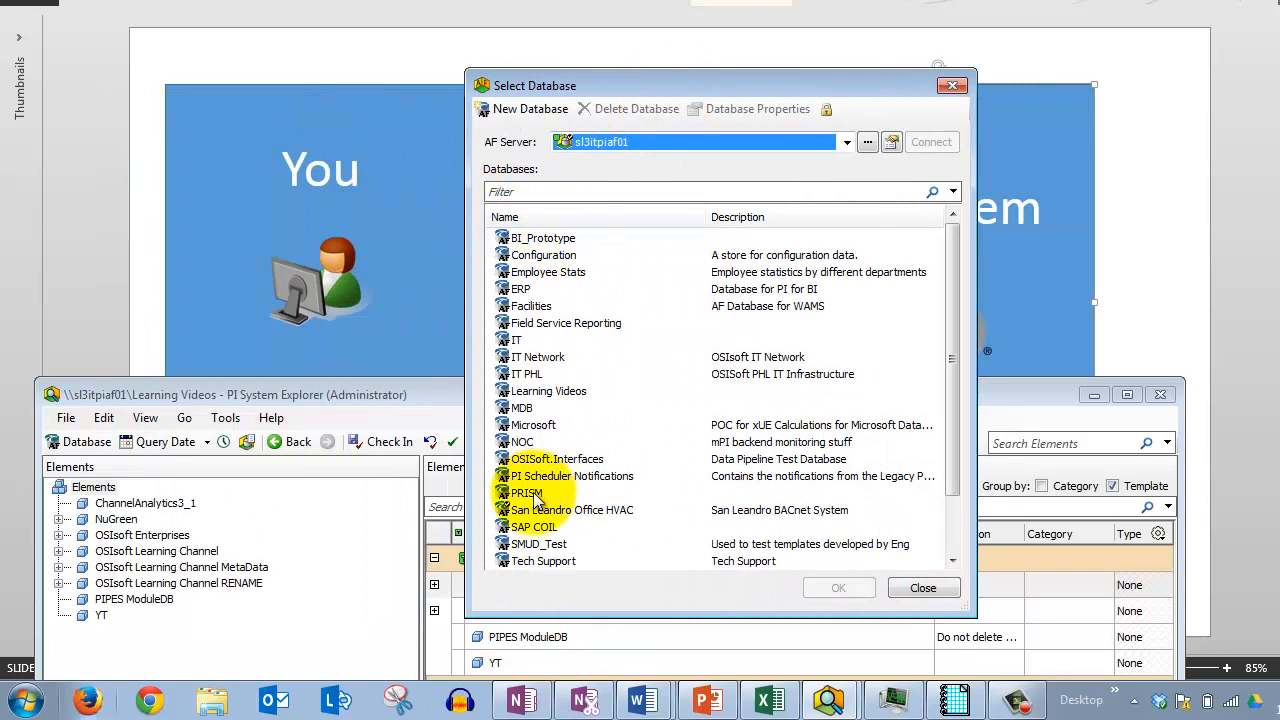
{"action": "left_click", "coordinate": [551, 392]}
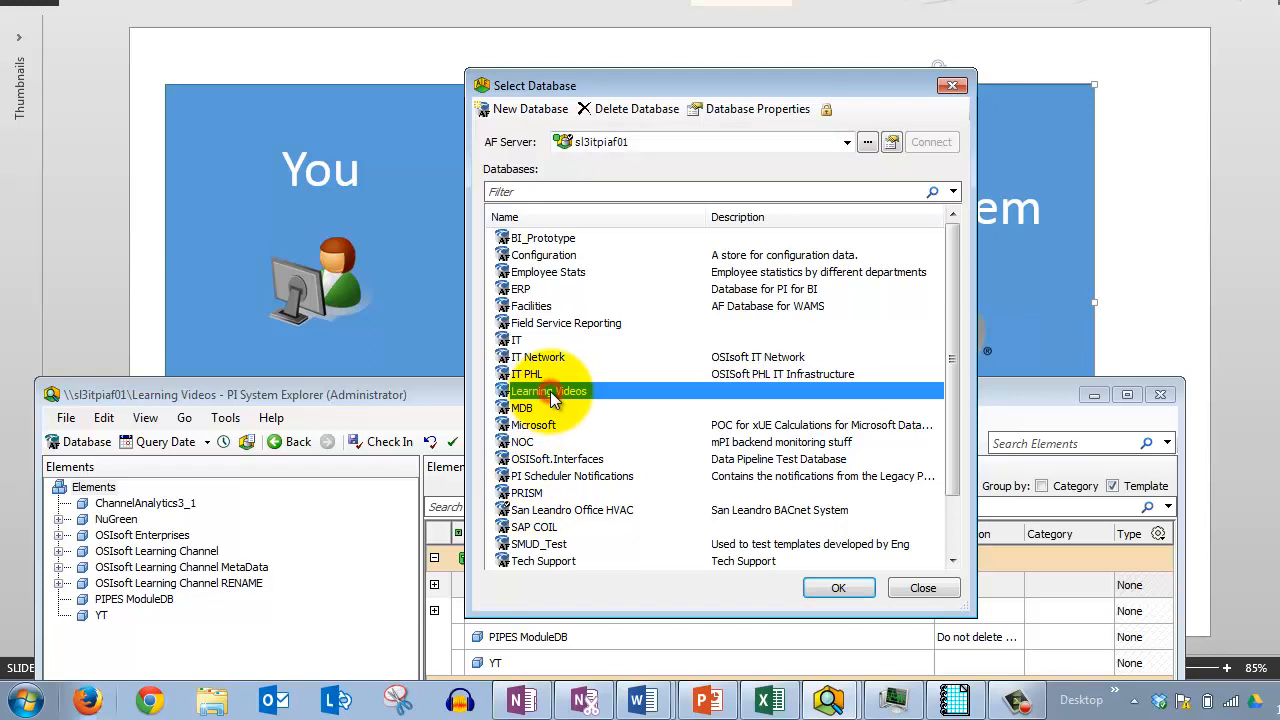
{"action": "double_click", "coordinate": [551, 395]}
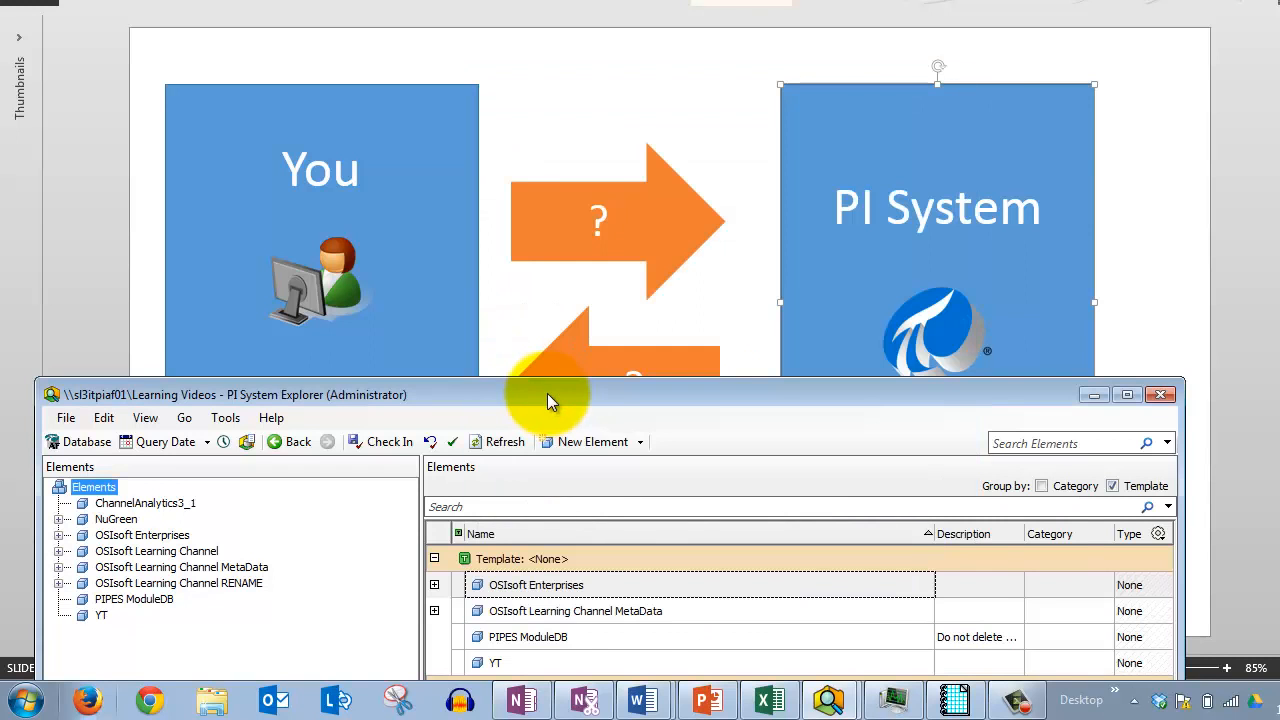
{"action": "double_click", "coordinate": [546, 395]}
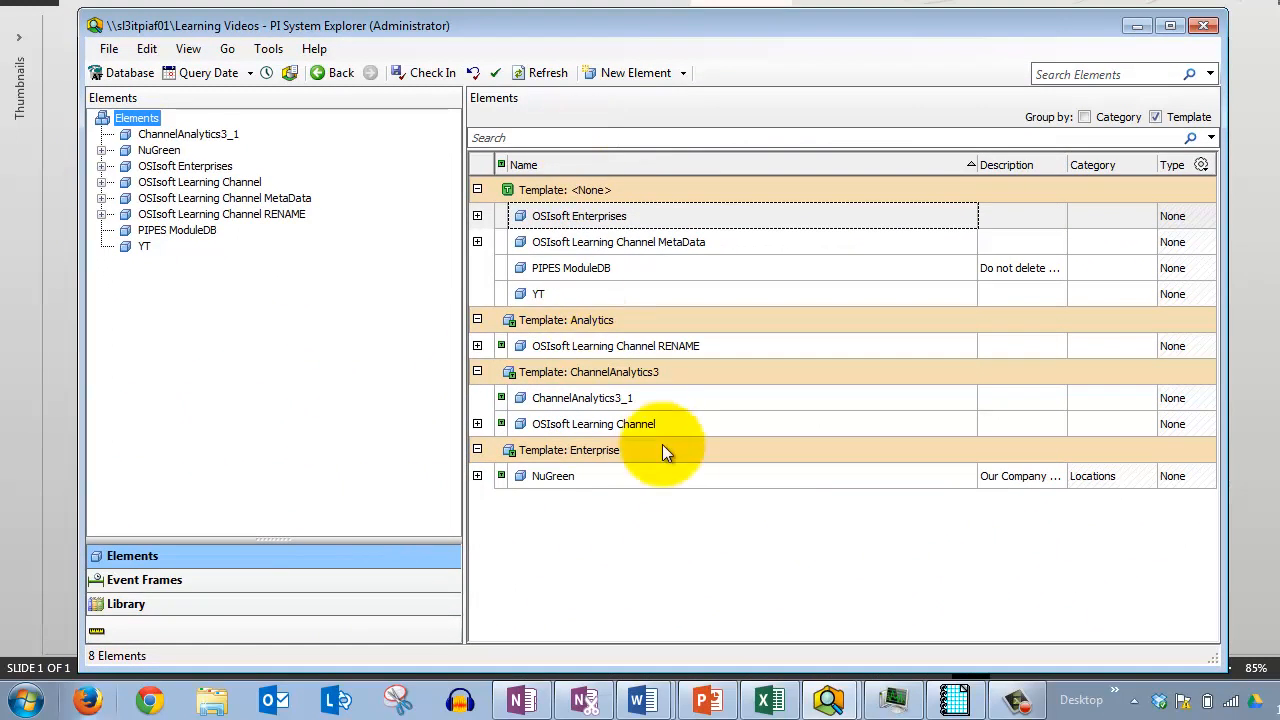
- Switch to Excel and open the Connection Manager server list from the PI DataLink settings
{"action": "left_click", "coordinate": [768, 700]}
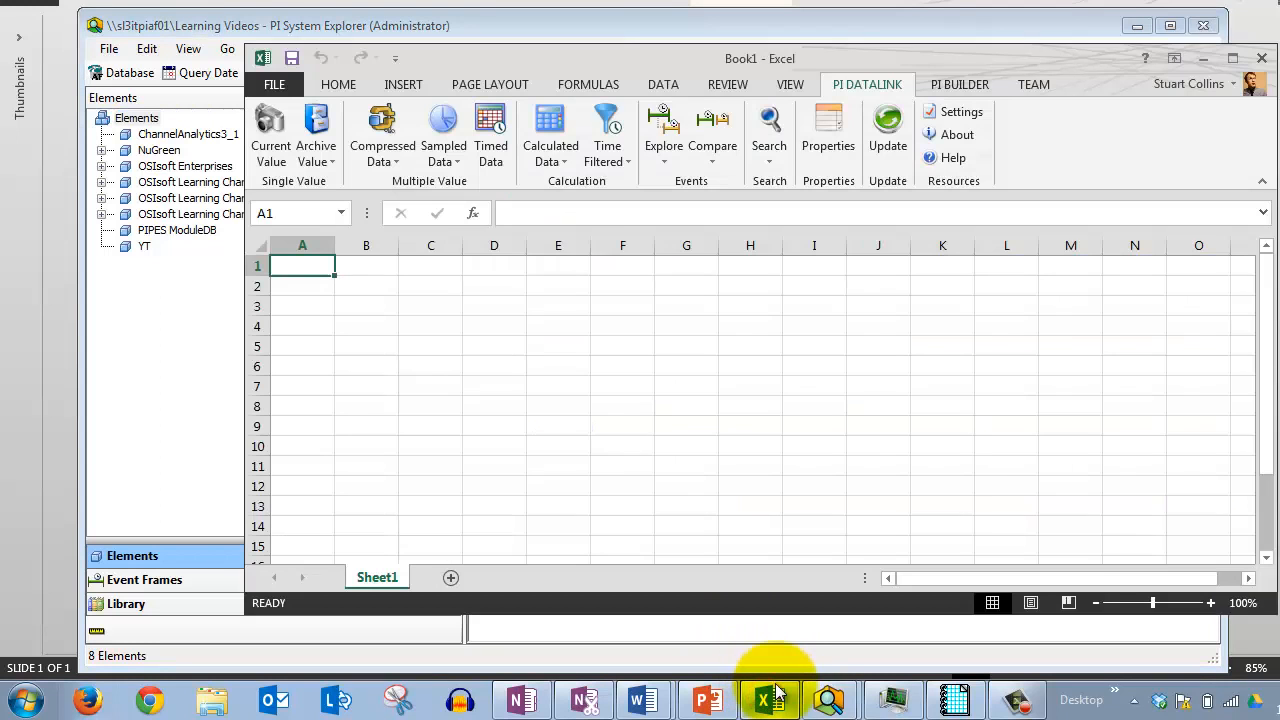
{"action": "left_click_drag", "start_coordinate": [763, 58], "coordinate": [566, 51]}
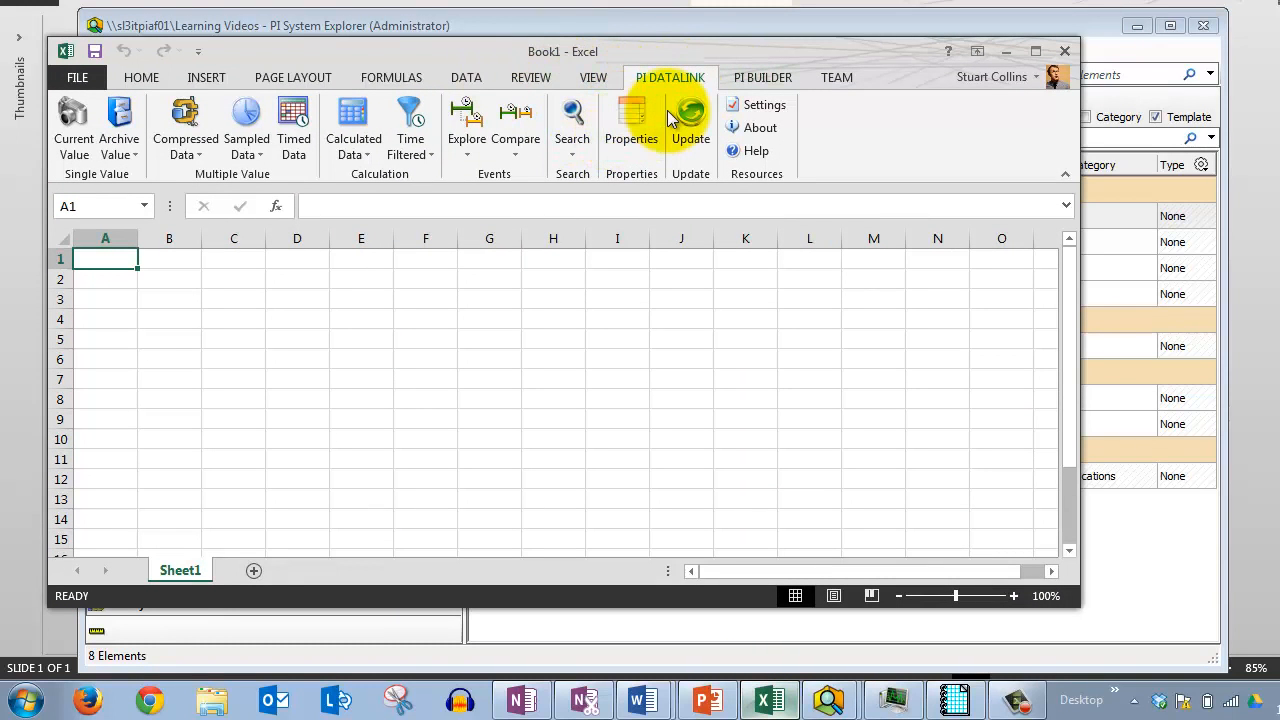
{"action": "left_click", "coordinate": [756, 110]}
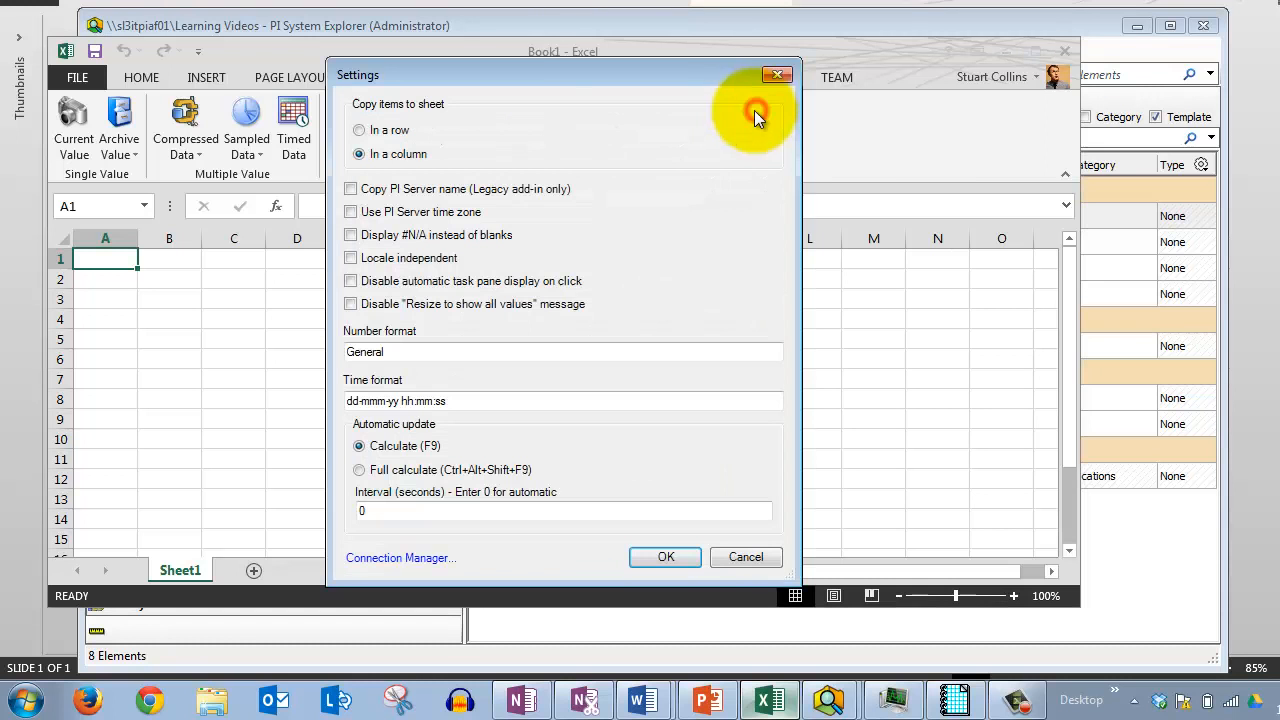
{"action": "left_click_drag", "start_coordinate": [714, 78], "coordinate": [513, 118]}
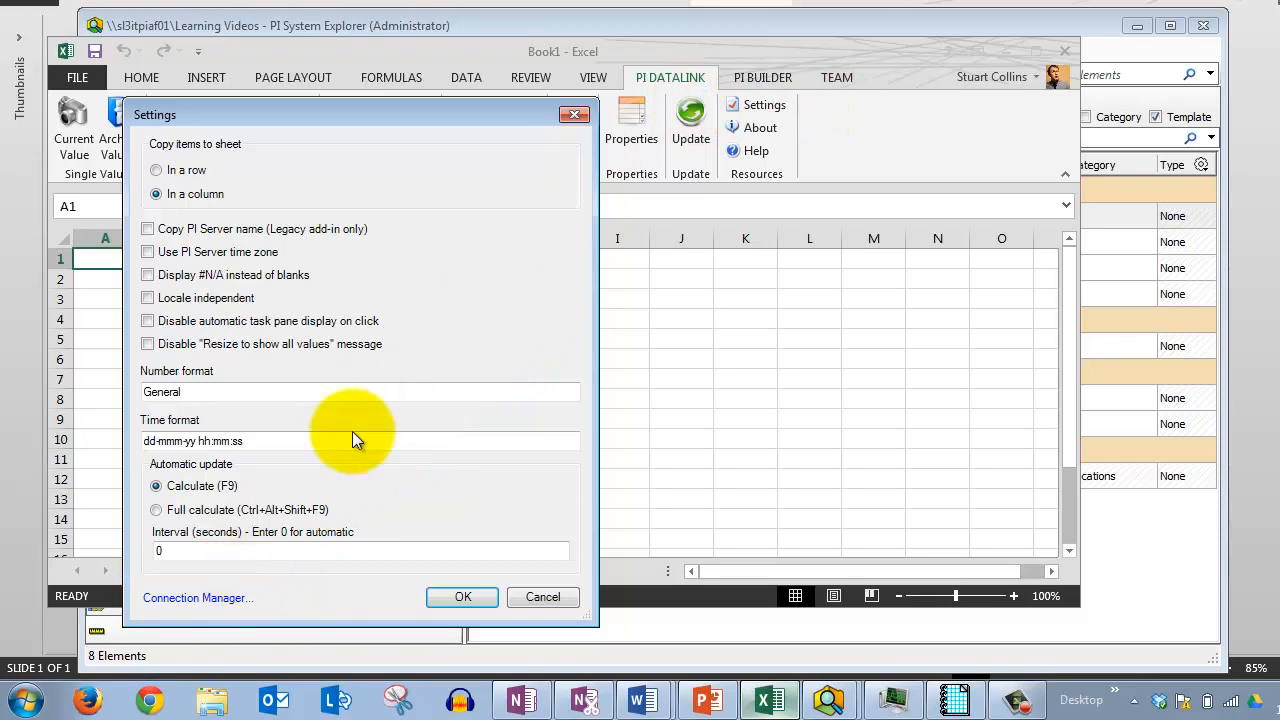
{"action": "left_click", "coordinate": [208, 598]}
{"action": "left_click_drag", "start_coordinate": [530, 130], "coordinate": [750, 115]}
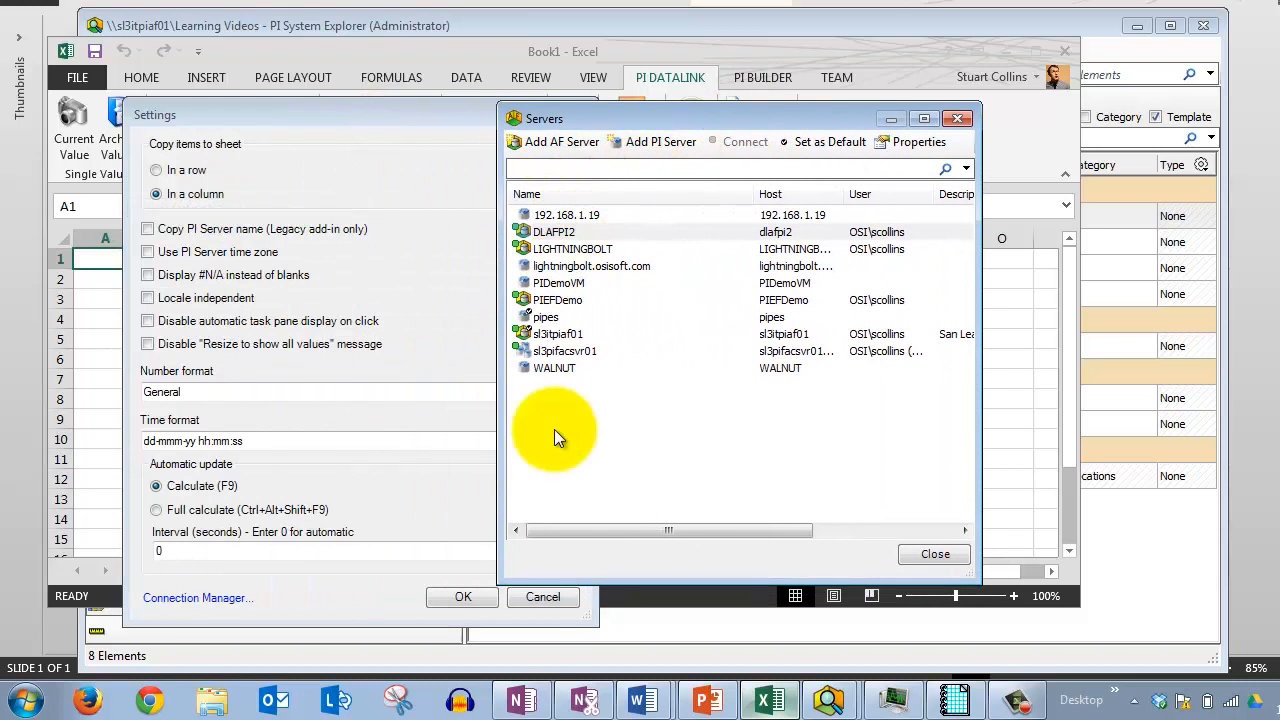
- Check the sl3itpiaf01 connection in the server list, close the server and settings dialogs, and minimize Excel
{"action": "left_click", "coordinate": [566, 337]}
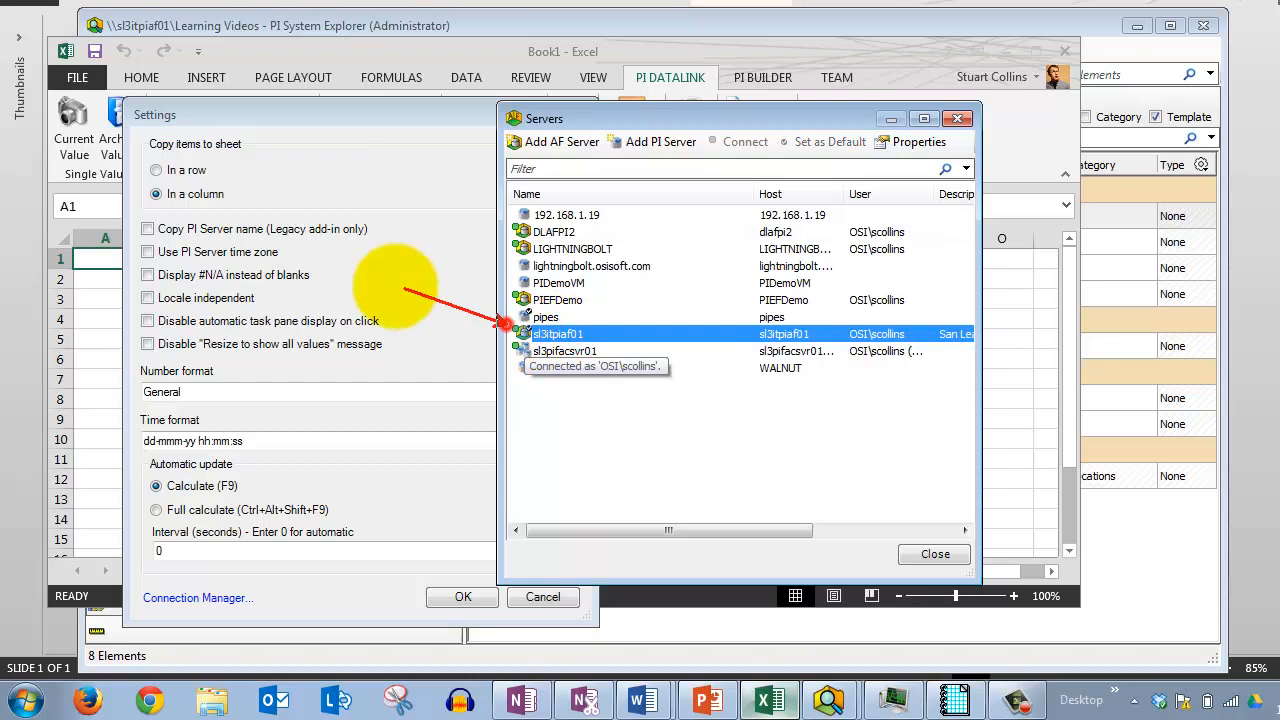
{"action": "right_click", "coordinate": [543, 390]}
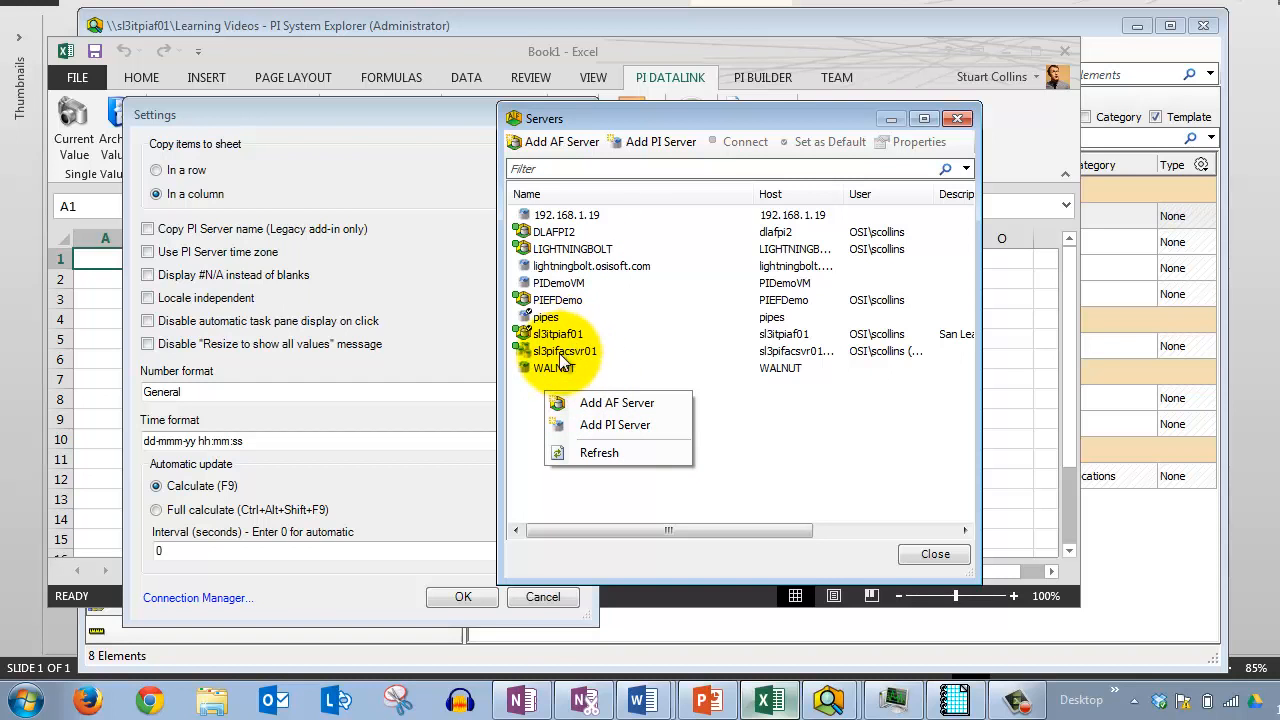
{"action": "left_click", "coordinate": [728, 442]}
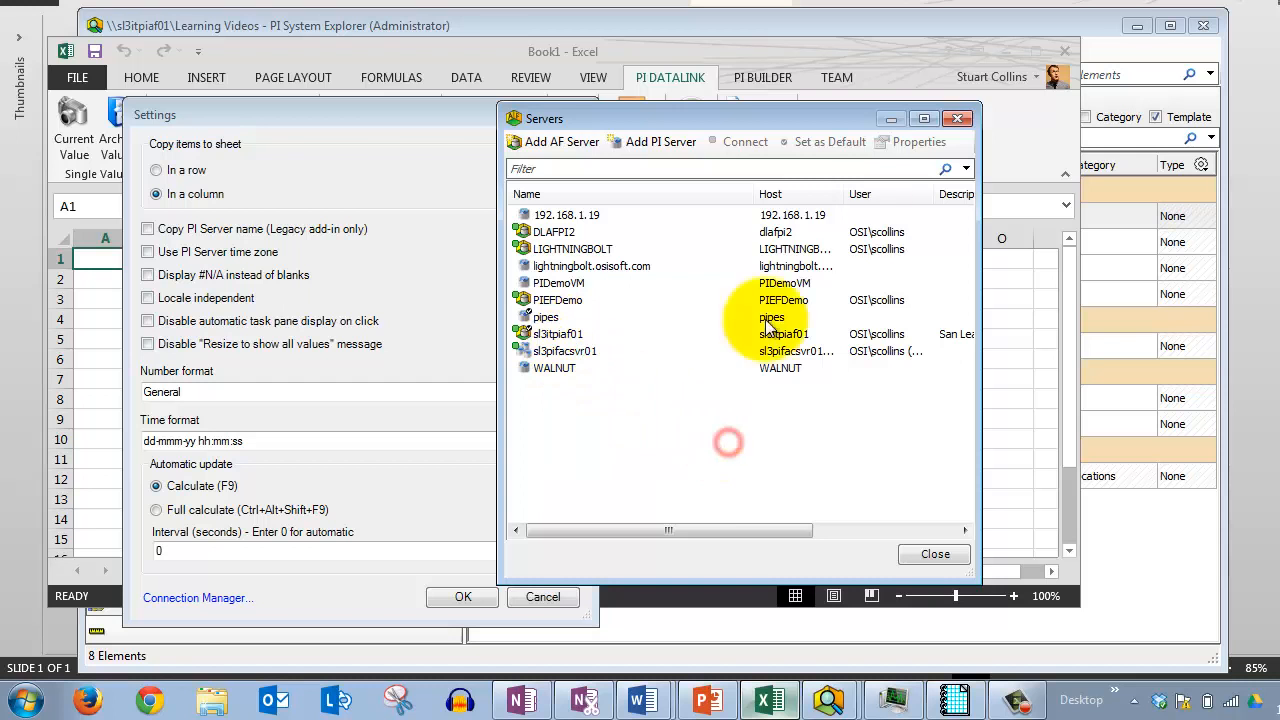
{"action": "left_click", "coordinate": [958, 119]}
{"action": "left_click", "coordinate": [576, 115]}
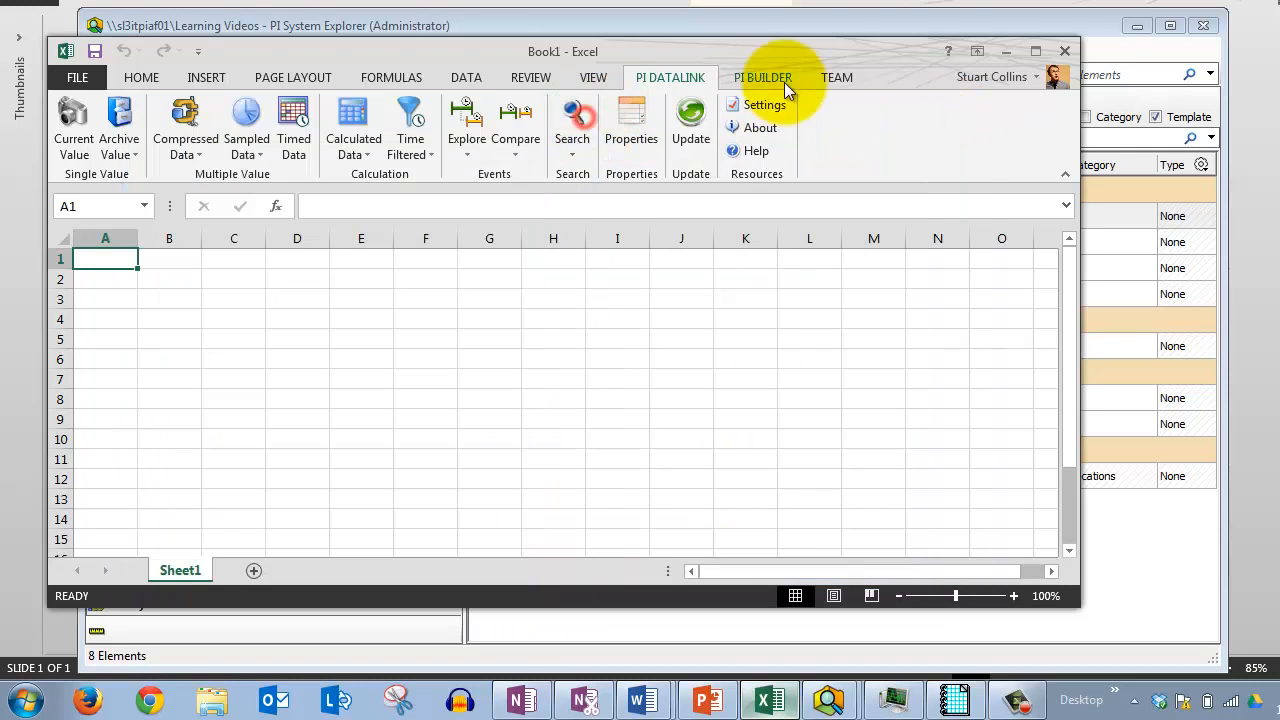
{"action": "left_click", "coordinate": [1004, 49]}
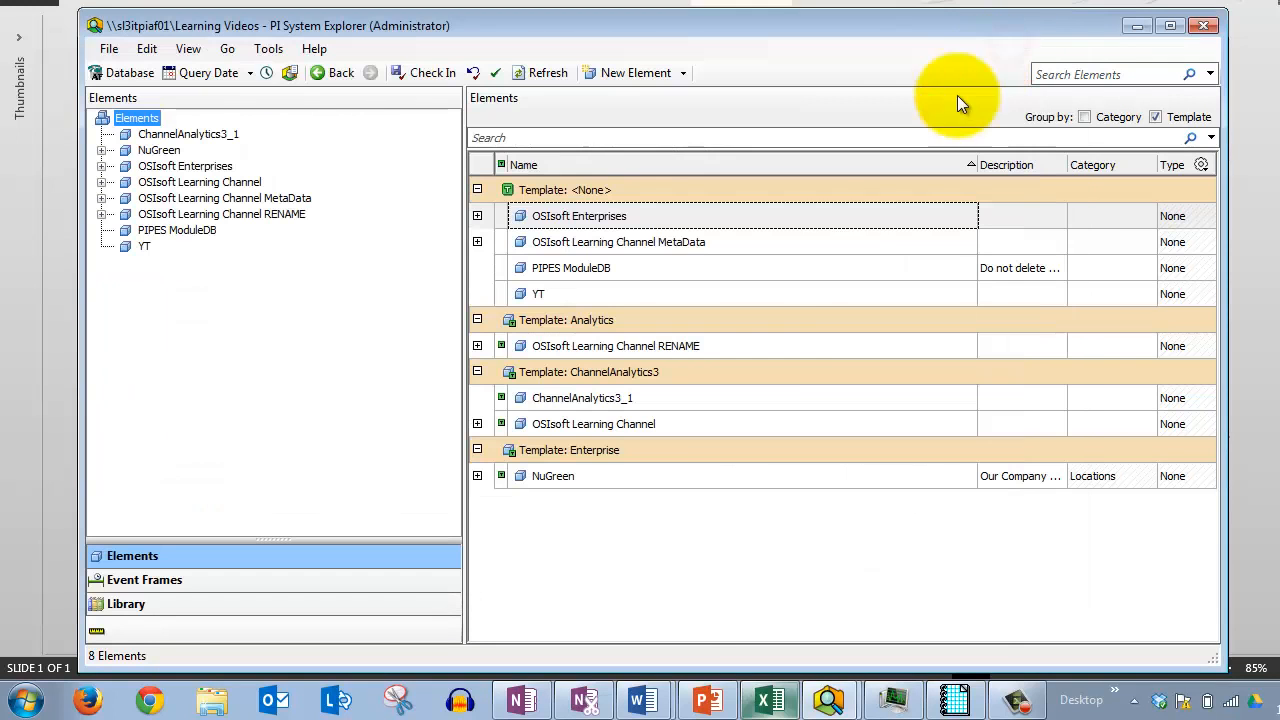
- Switch to PI ProcessBook, review the AF server and databases in its PI Systems database selection, and close the dialog
{"action": "left_click", "coordinate": [955, 700]}
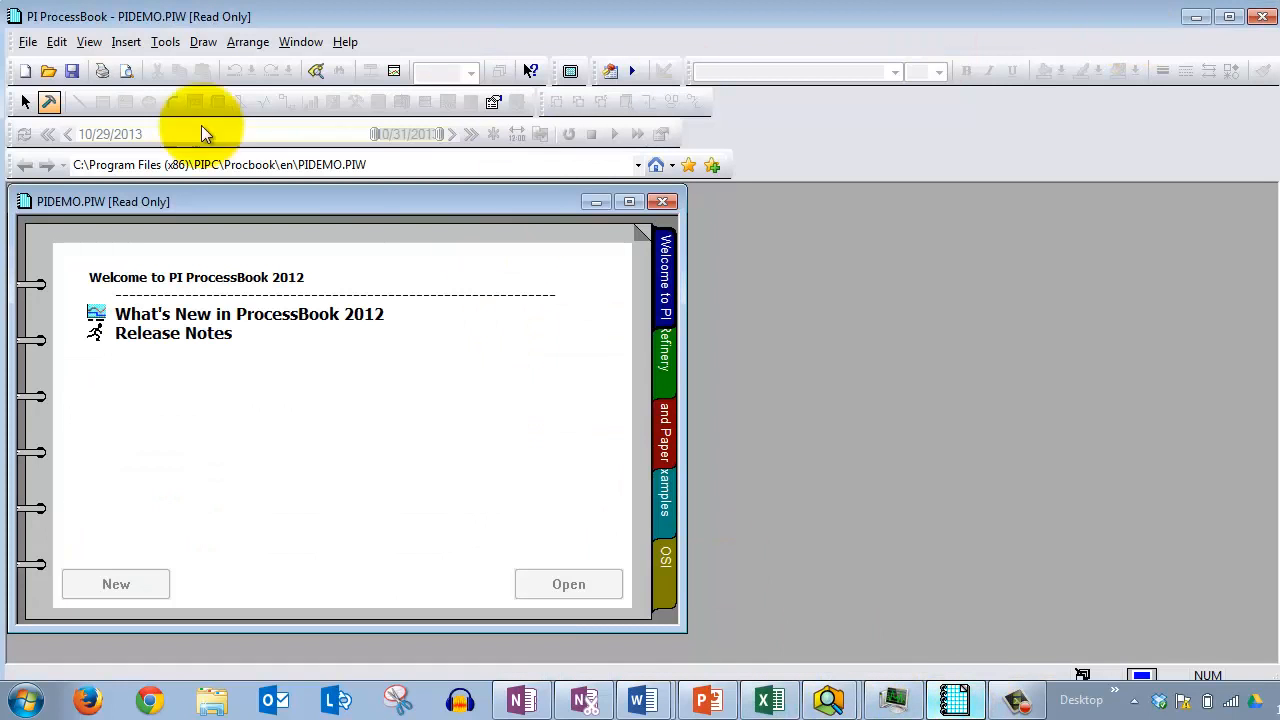
{"action": "left_click", "coordinate": [29, 43]}
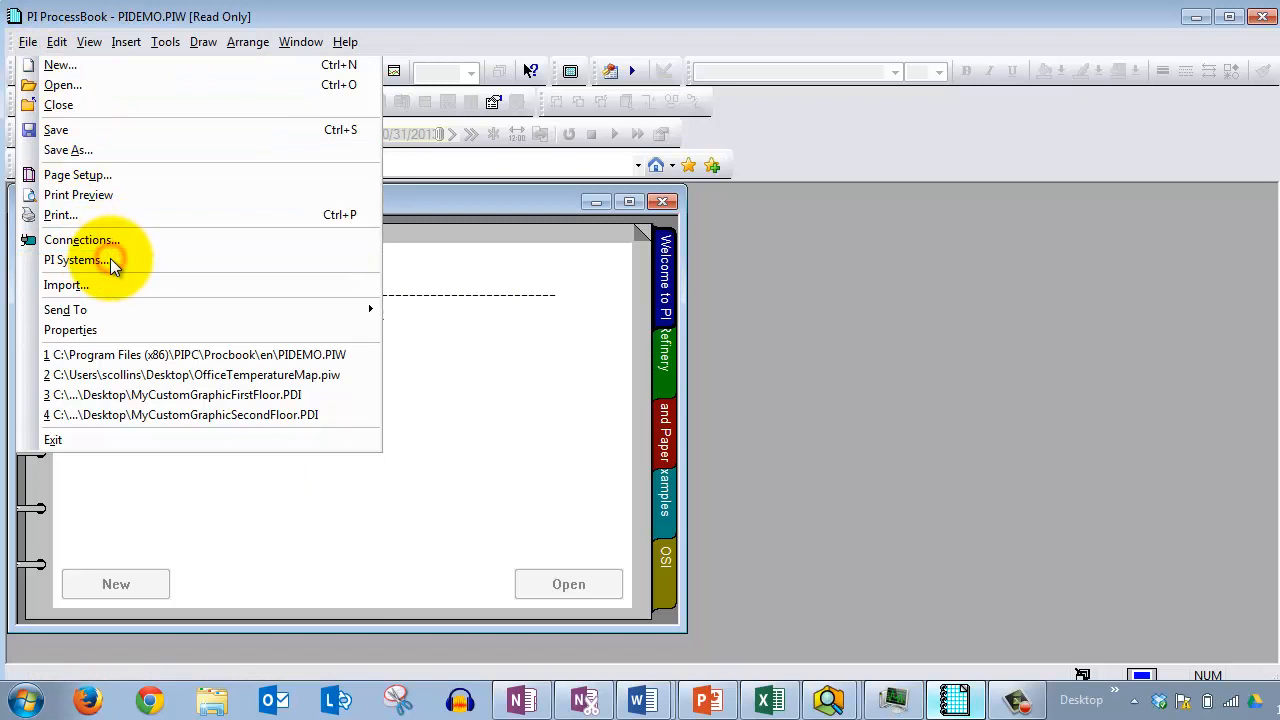
{"action": "left_click", "coordinate": [71, 261]}
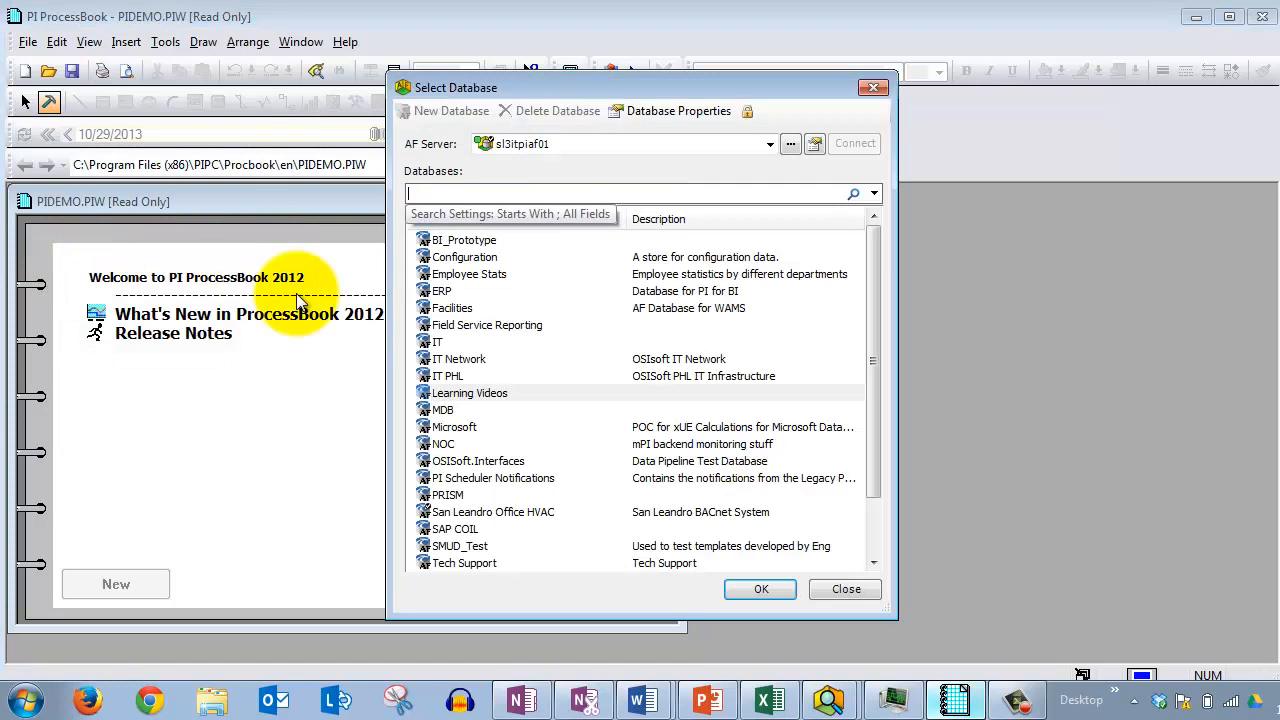
{"action": "left_click_drag", "start_coordinate": [663, 92], "coordinate": [618, 90]}
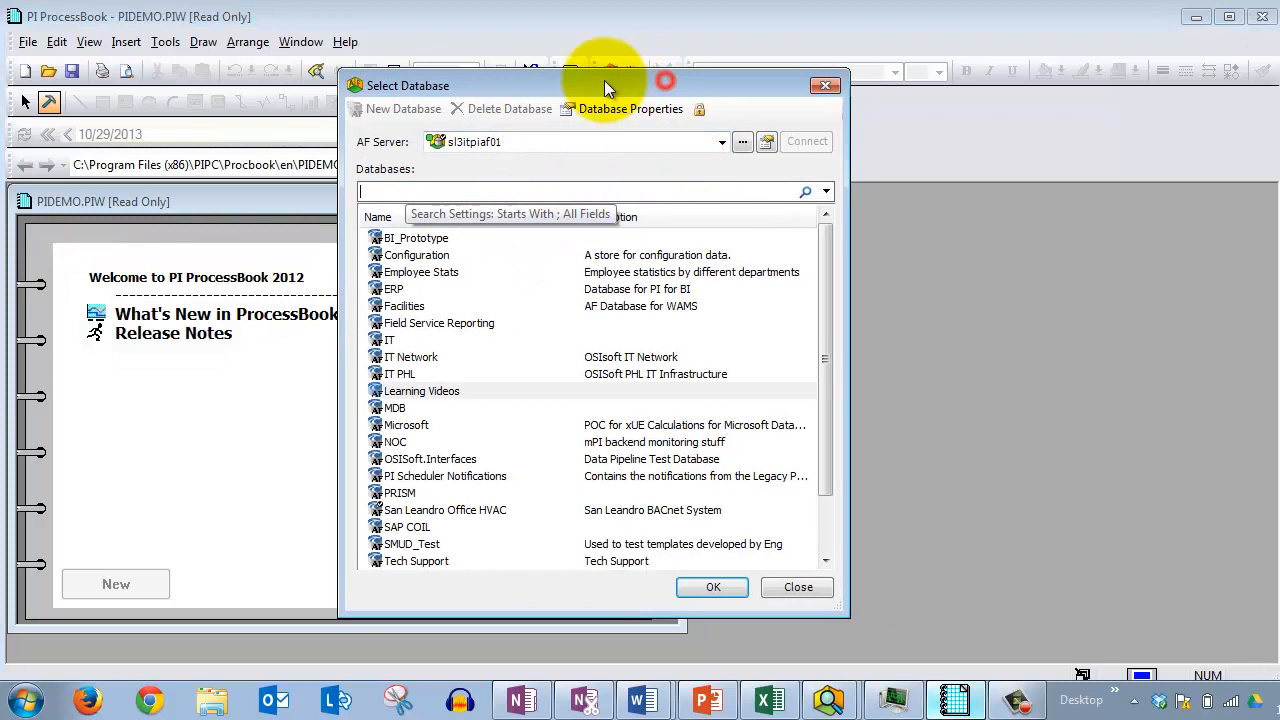
{"action": "left_click", "coordinate": [723, 145]}
{"action": "left_click", "coordinate": [725, 146]}
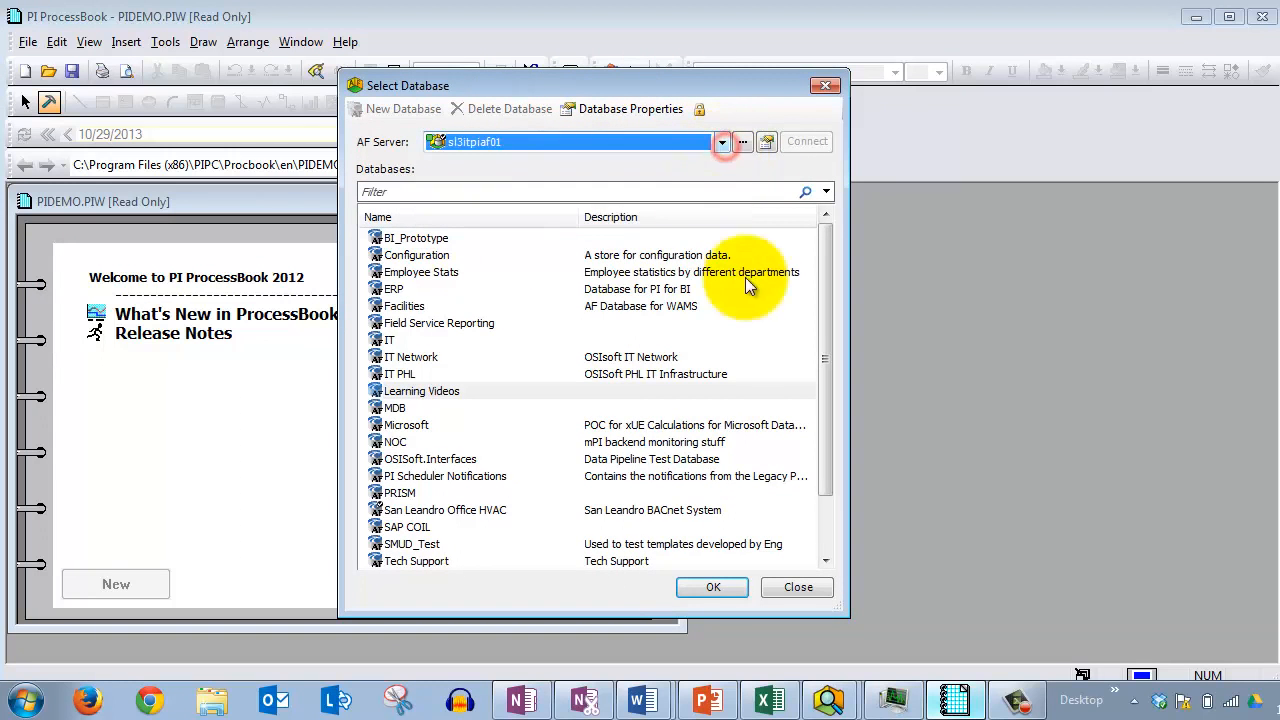
{"action": "left_click_drag", "start_coordinate": [838, 610], "coordinate": [985, 640]}
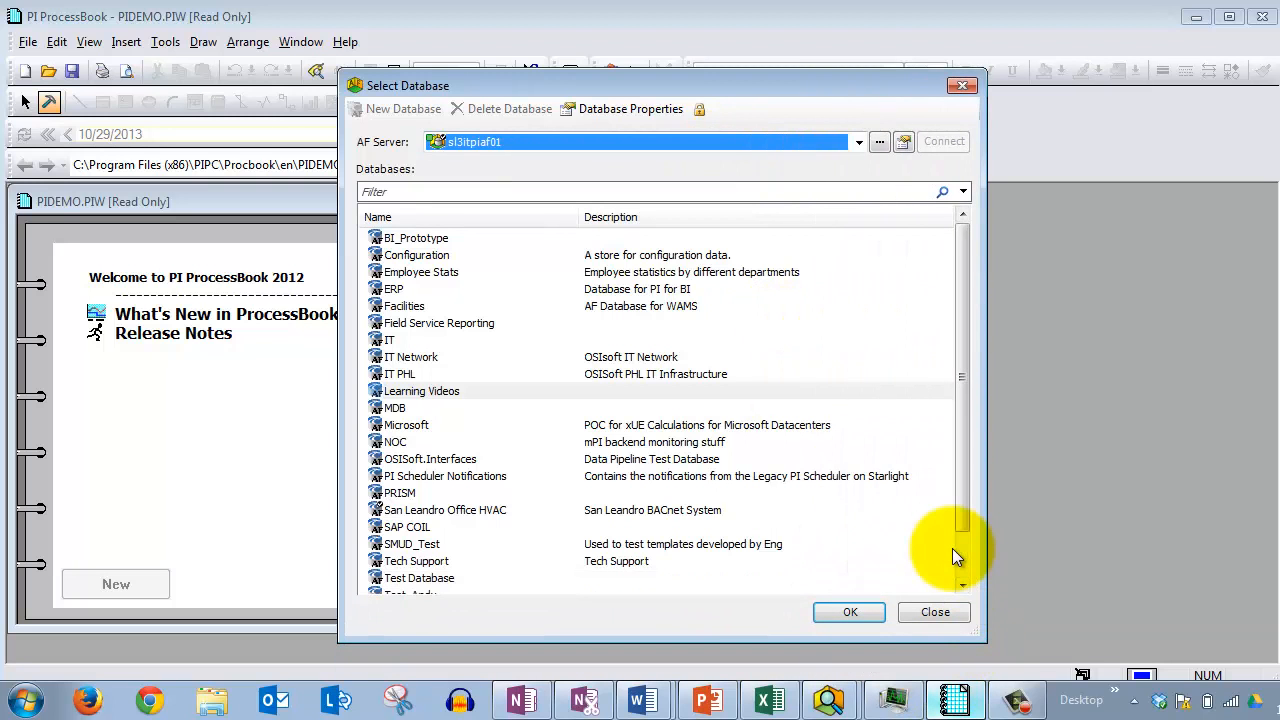
{"action": "left_click", "coordinate": [960, 92]}
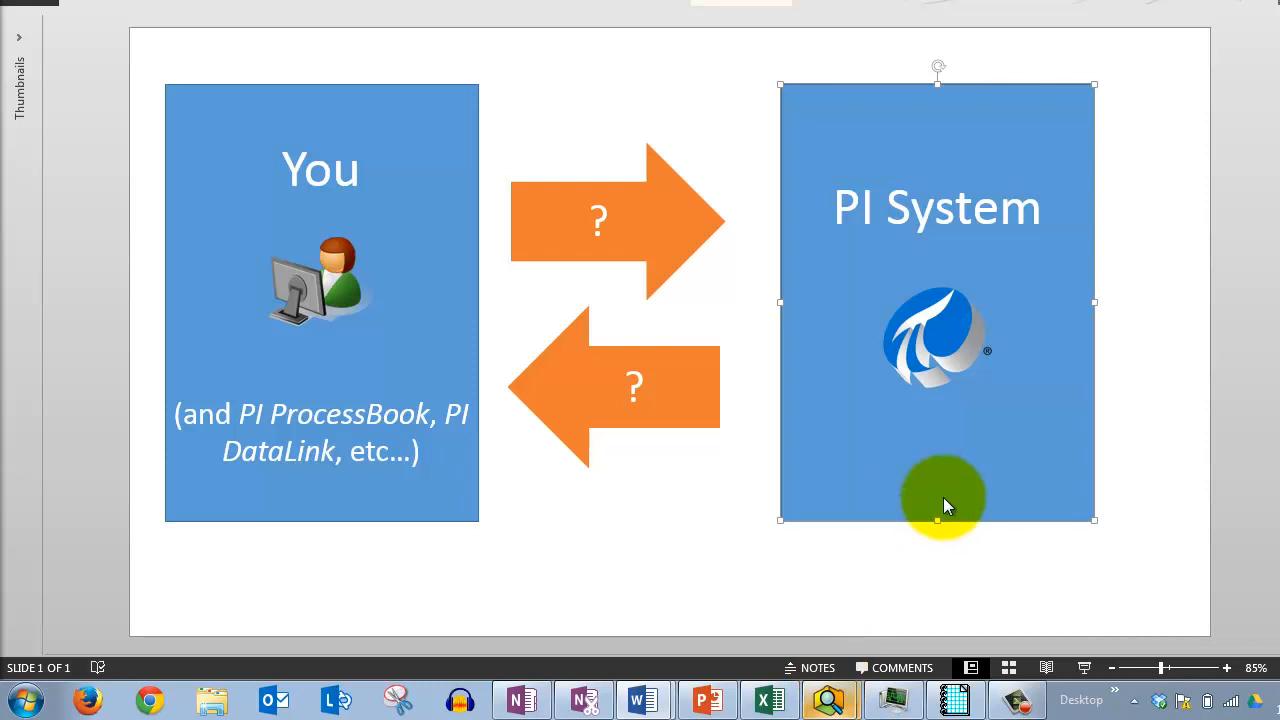
{"action": "left_click_drag", "start_coordinate": [833, 207], "coordinate": [1030, 208]}
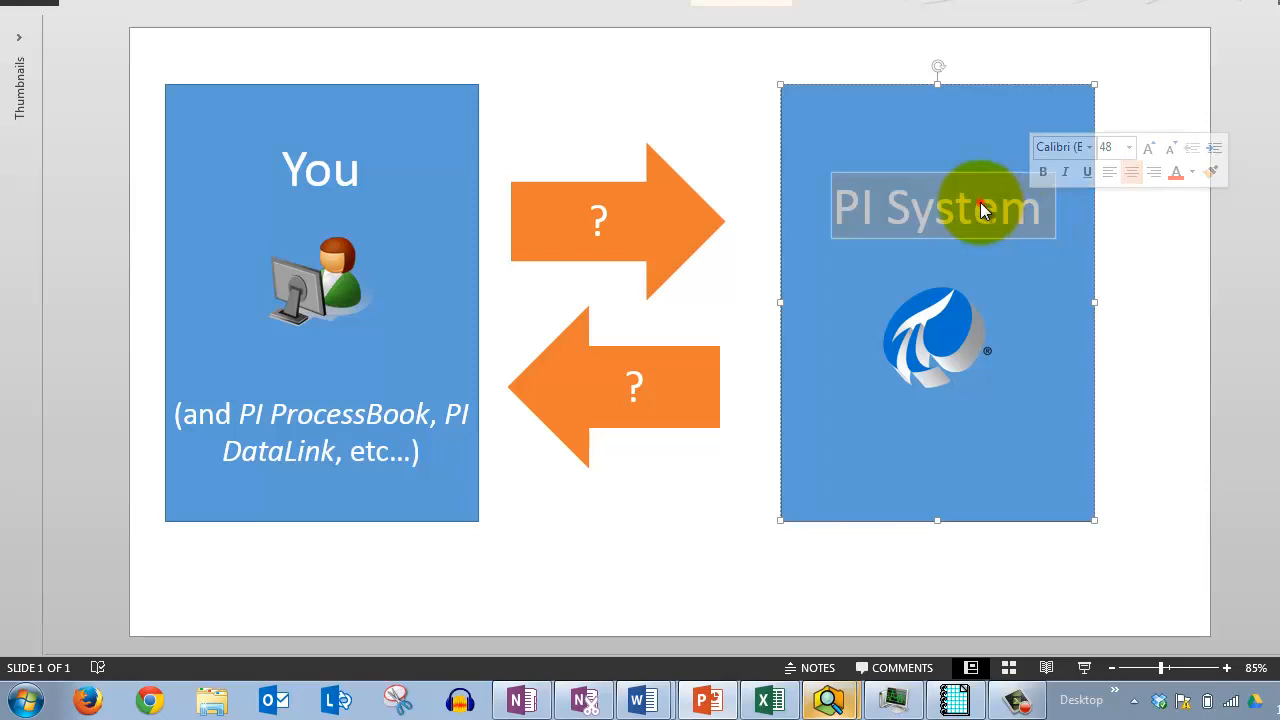
{"action": "left_click", "coordinate": [986, 206]}
{"action": "left_click_drag", "start_coordinate": [840, 208], "coordinate": [1109, 192]}
{"action": "left_click", "coordinate": [957, 187]}
{"action": "left_click_drag", "start_coordinate": [832, 210], "coordinate": [1036, 220]}
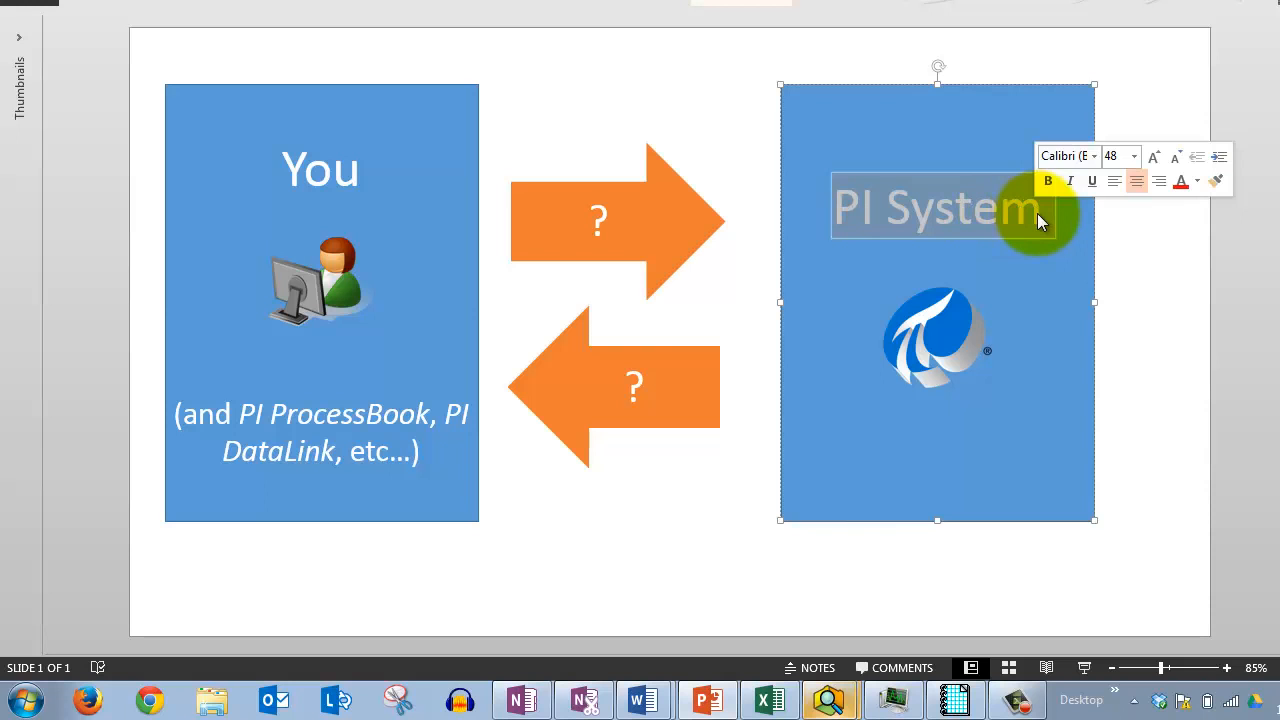
{"action": "double_click", "coordinate": [341, 187]}
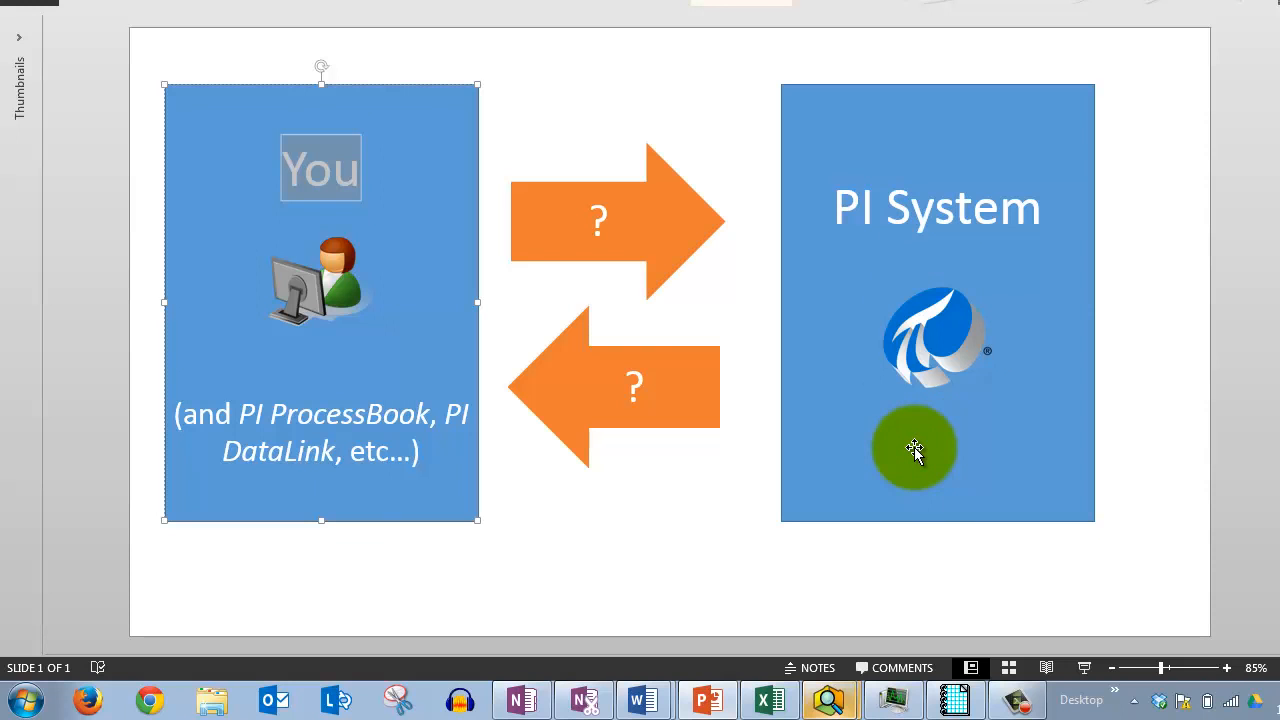
{"action": "left_click_drag", "start_coordinate": [831, 208], "coordinate": [1005, 192]}
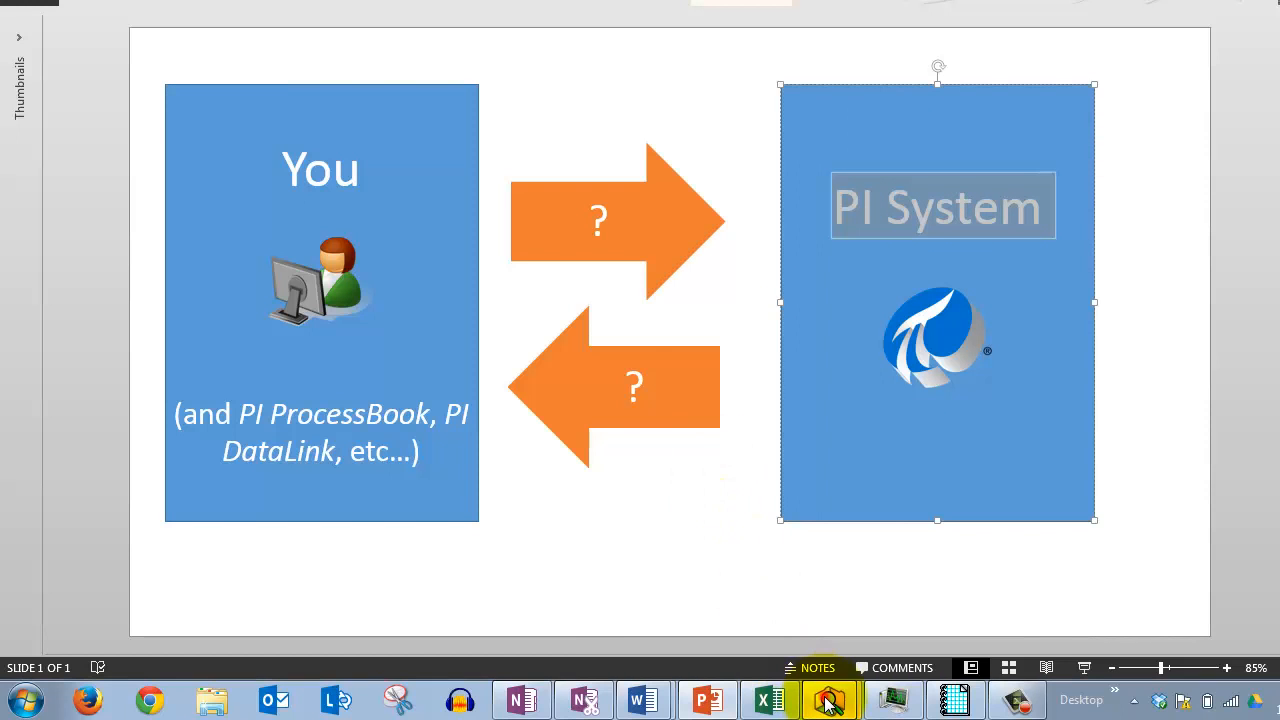
- Return to PI System Explorer, select the NuGreen element and expand it through Houston and Cracking Process to its equipment
{"action": "mouse_move", "coordinate": [828, 695]}
{"action": "left_click", "coordinate": [809, 655]}
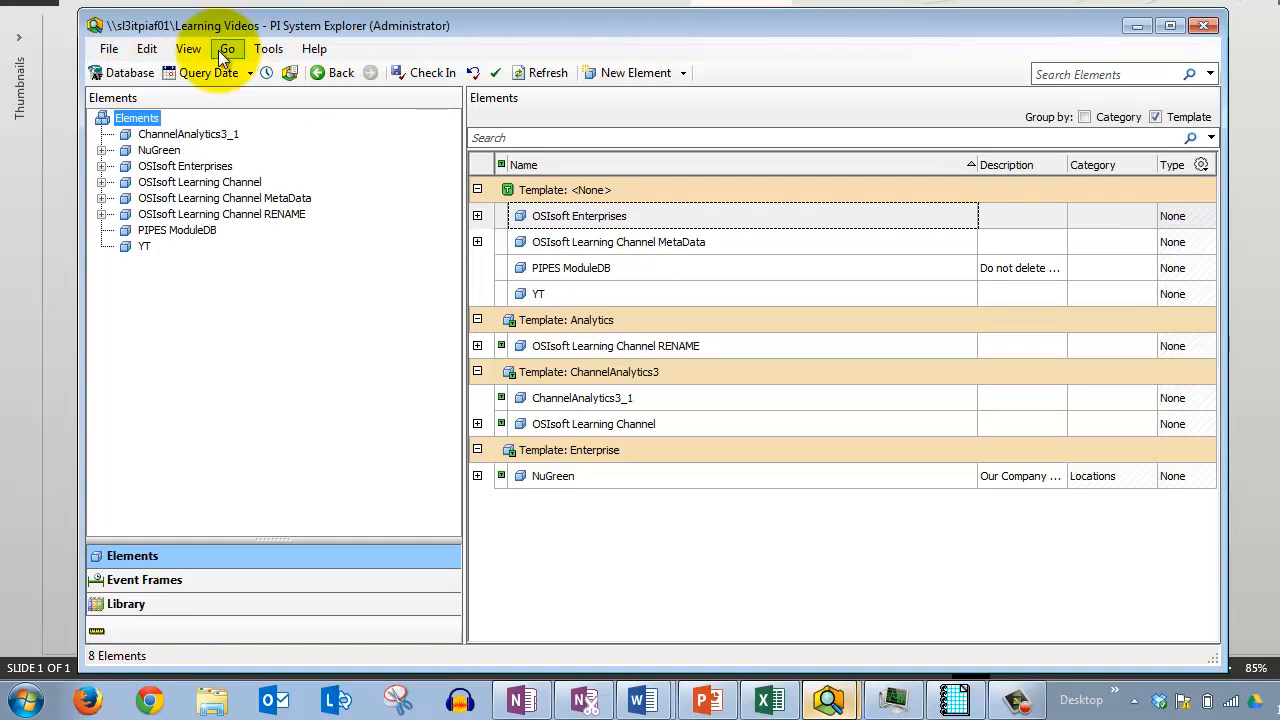
{"action": "left_click", "coordinate": [144, 152]}
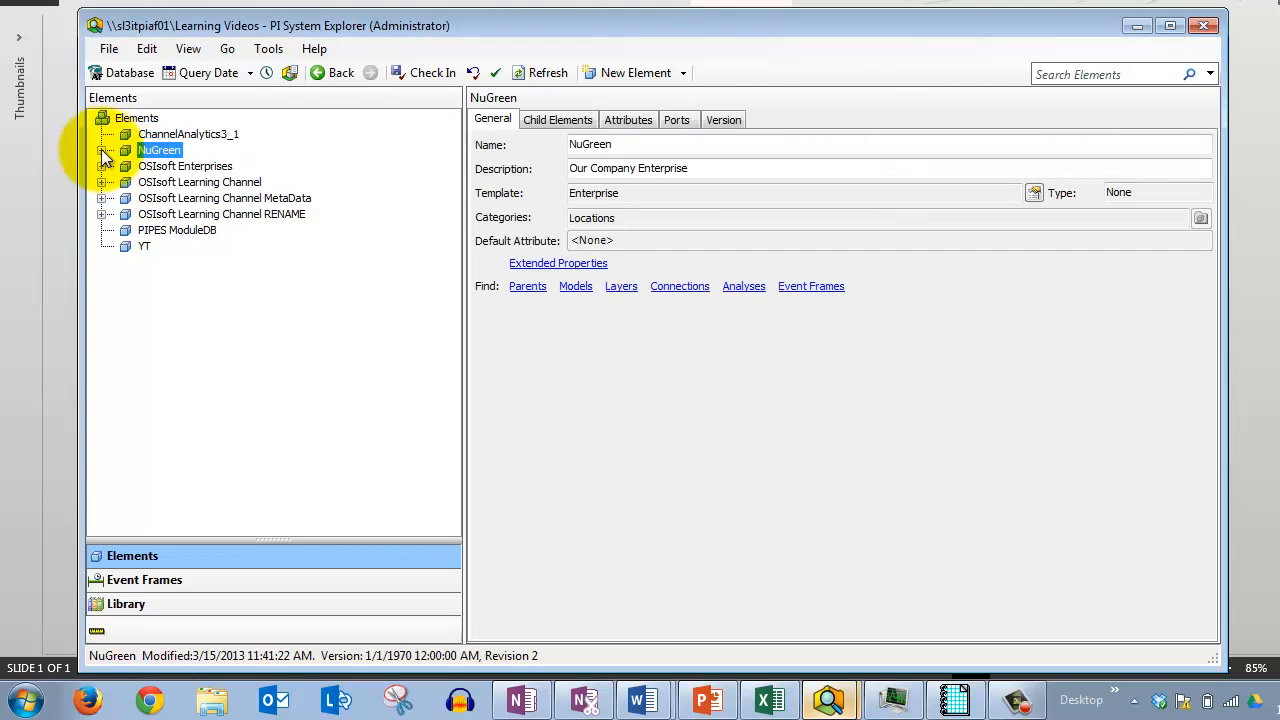
{"action": "left_click", "coordinate": [101, 149]}
{"action": "left_click", "coordinate": [125, 166]}
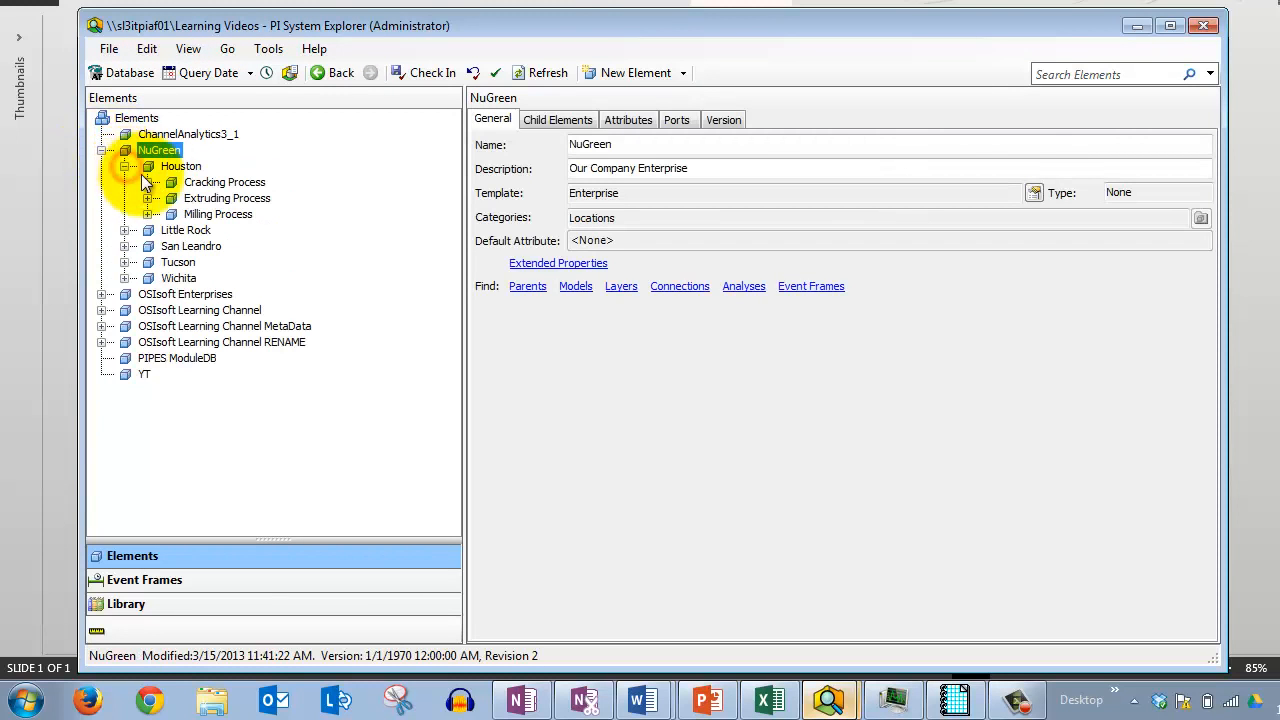
{"action": "left_click", "coordinate": [147, 182]}
{"action": "left_click", "coordinate": [170, 197]}
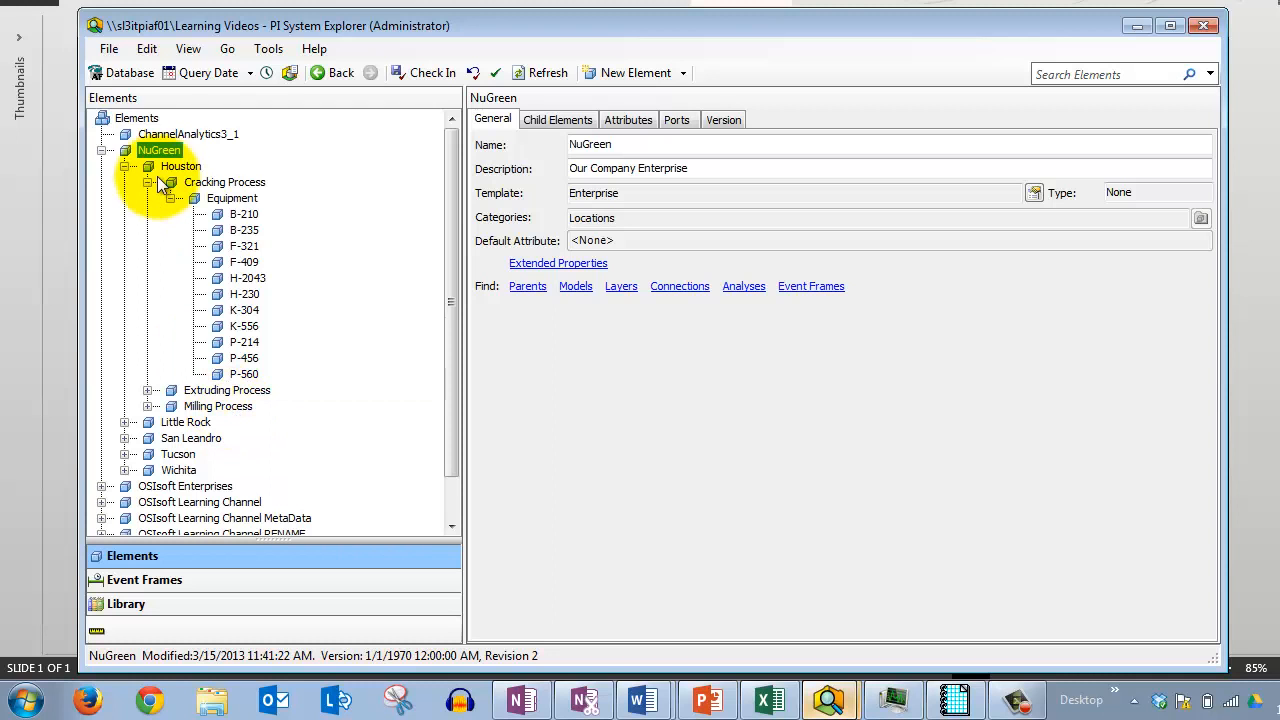
- Collapse the Houston branch to view the NuGreen sites, and reopen it down to the Cracking Process equipment
{"action": "left_click", "coordinate": [124, 167]}
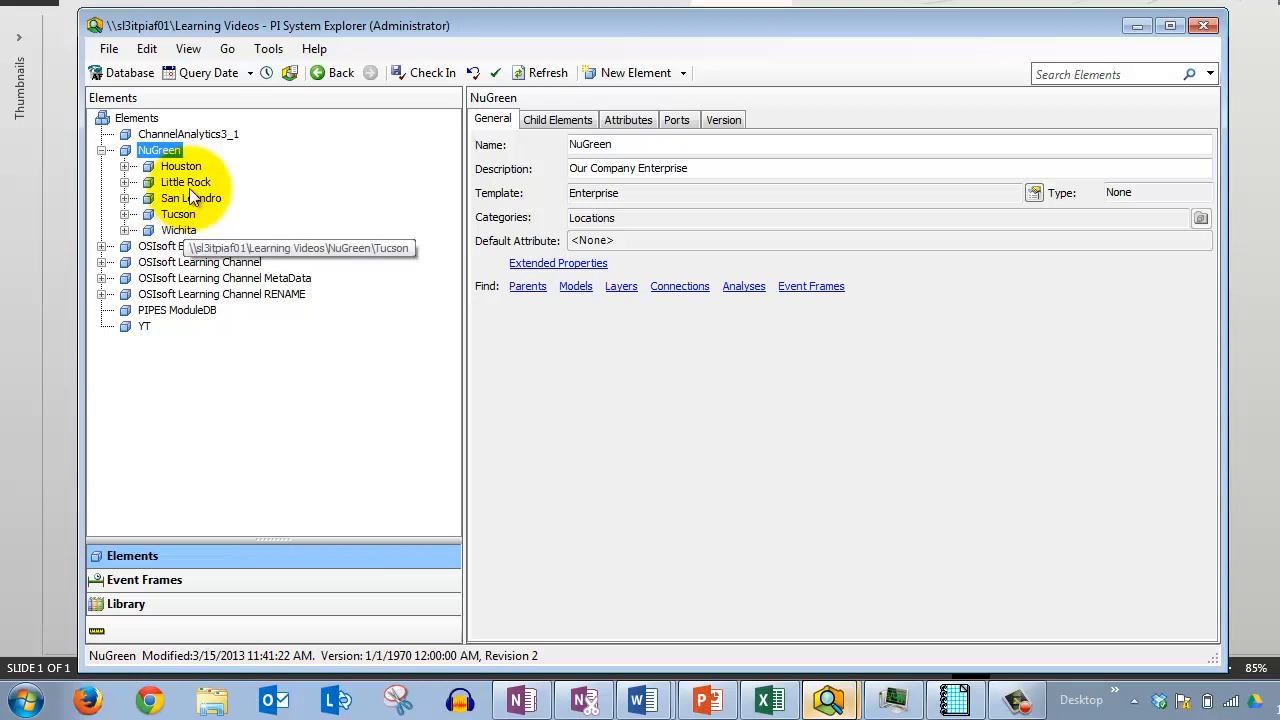
{"action": "left_click", "coordinate": [125, 166]}
{"action": "left_click", "coordinate": [147, 182]}
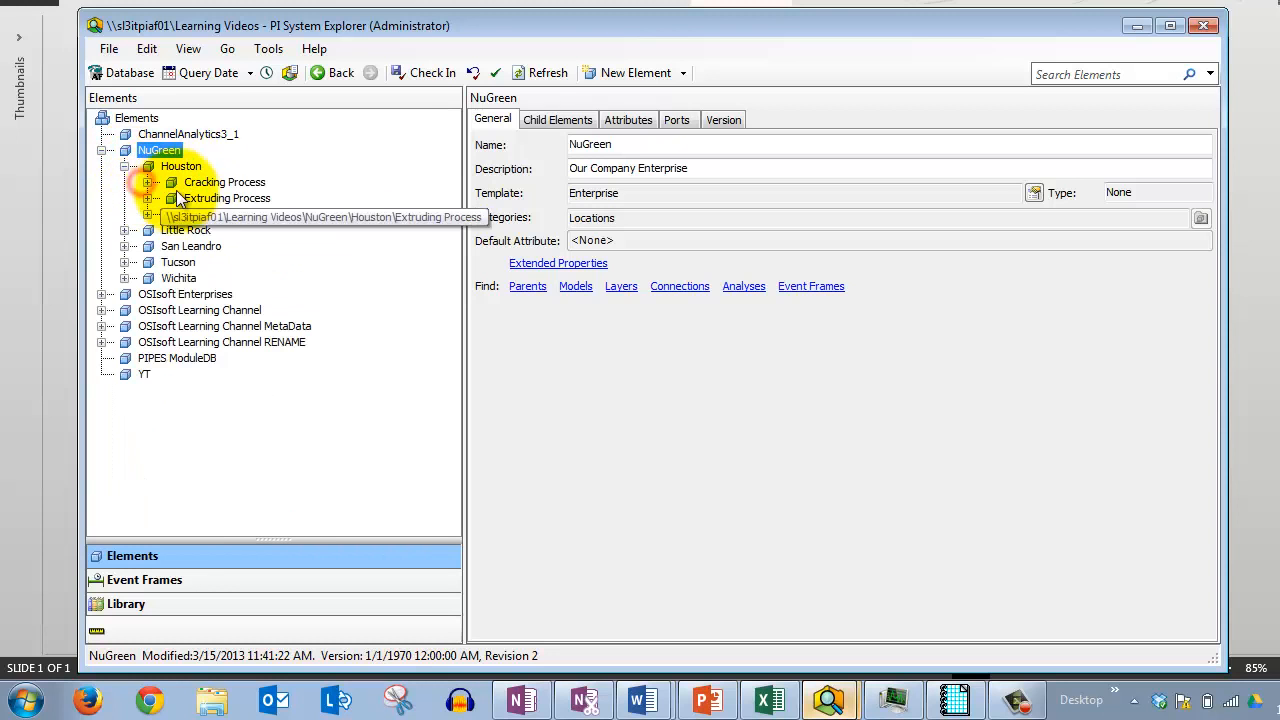
{"action": "left_click", "coordinate": [147, 182]}
{"action": "left_click", "coordinate": [174, 198]}
{"action": "left_click", "coordinate": [174, 199]}
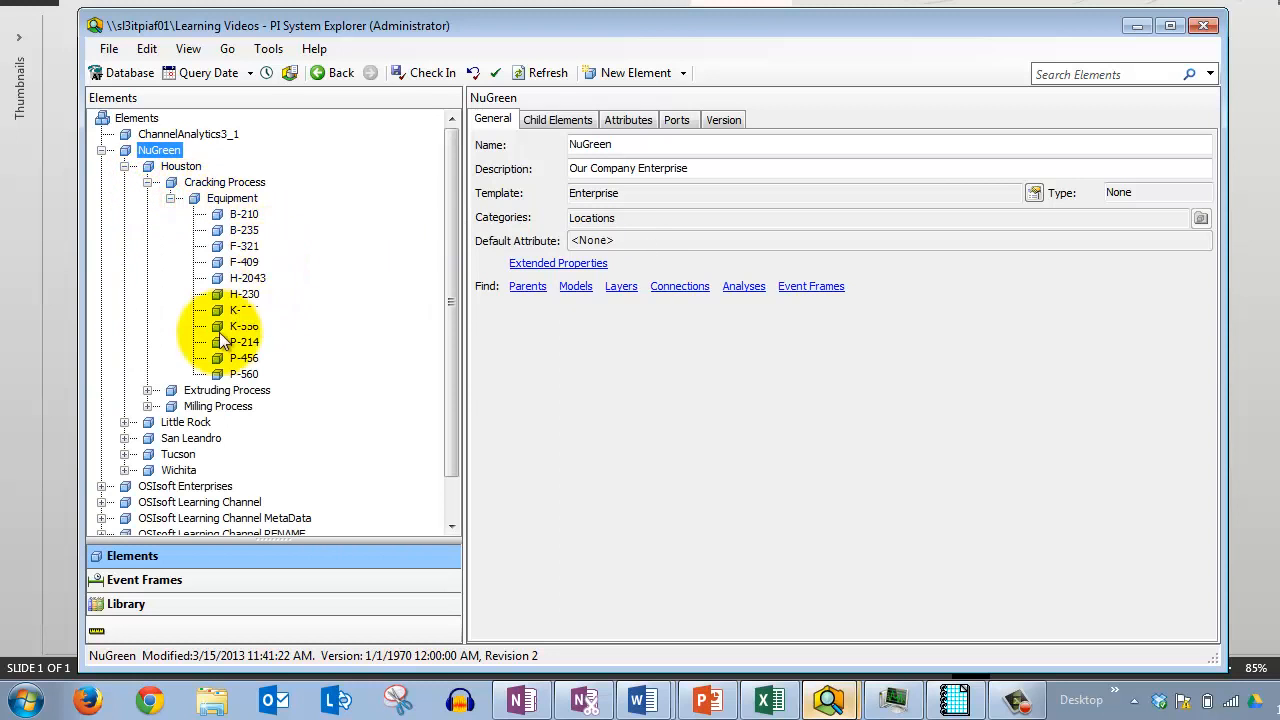
- Compare the templates of the Cracking Process equipment elements B-210, F-321 and H-2043
{"action": "left_click", "coordinate": [236, 215]}
{"action": "left_click_drag", "start_coordinate": [610, 195], "coordinate": [563, 199]}
{"action": "left_click", "coordinate": [244, 246]}
{"action": "left_click", "coordinate": [634, 199]}
{"action": "left_click", "coordinate": [247, 278]}
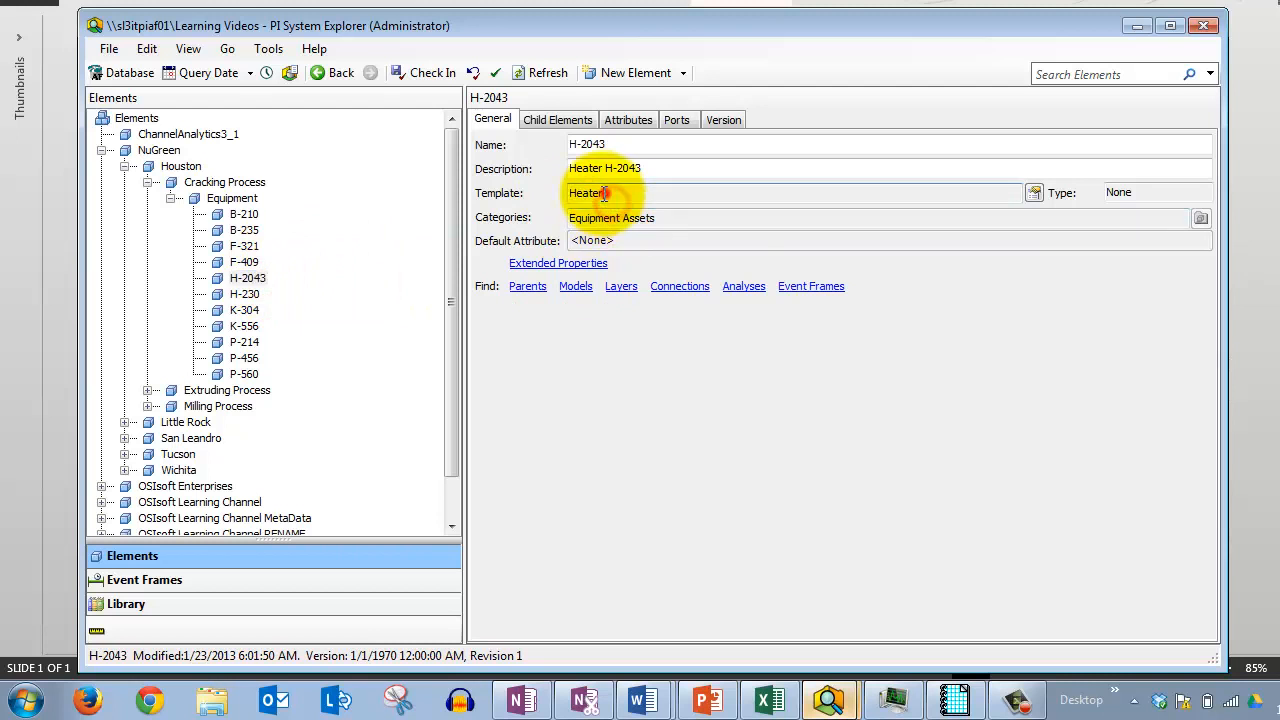
- Retrace the NuGreen hierarchy down to Houston's Cracking Process and collapse it back to the list of sites
{"action": "left_click", "coordinate": [171, 199]}
{"action": "left_click", "coordinate": [147, 182]}
{"action": "left_click", "coordinate": [124, 166]}
{"action": "left_click", "coordinate": [101, 150]}
{"action": "left_click", "coordinate": [101, 150]}
{"action": "left_click", "coordinate": [124, 166]}
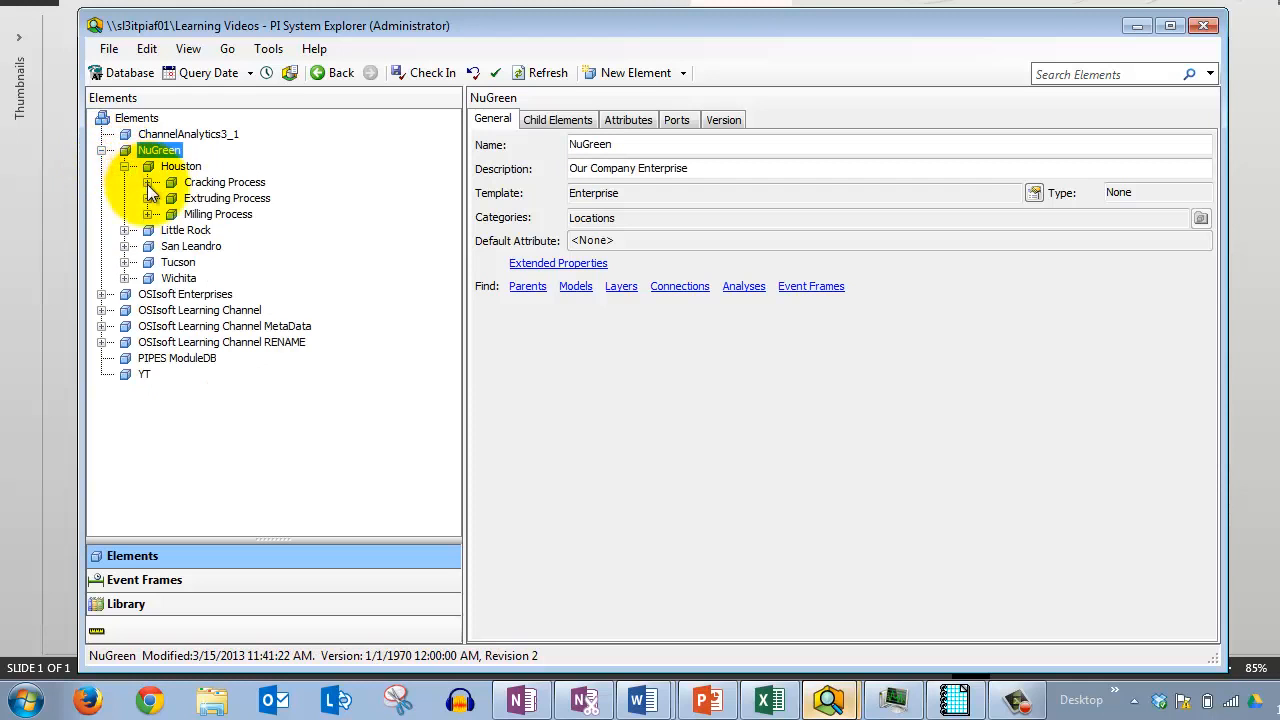
{"action": "left_click", "coordinate": [147, 182]}
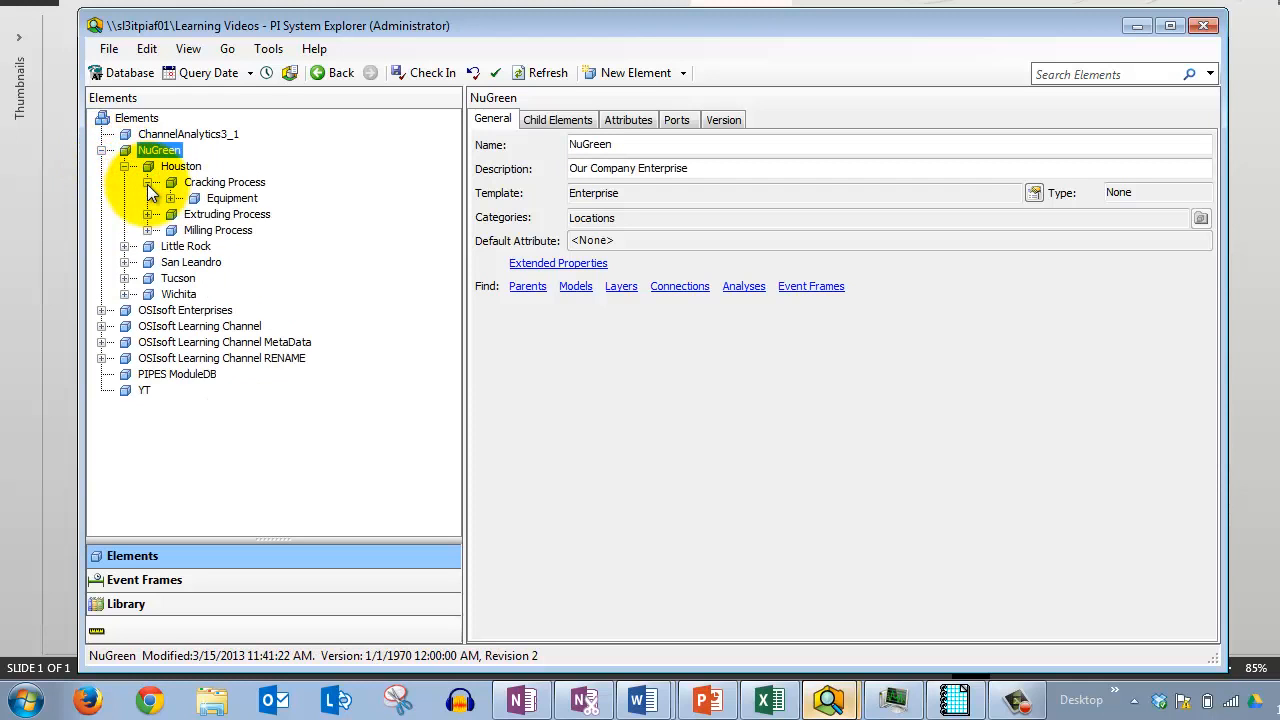
{"action": "left_click", "coordinate": [147, 182]}
{"action": "left_click", "coordinate": [123, 166]}
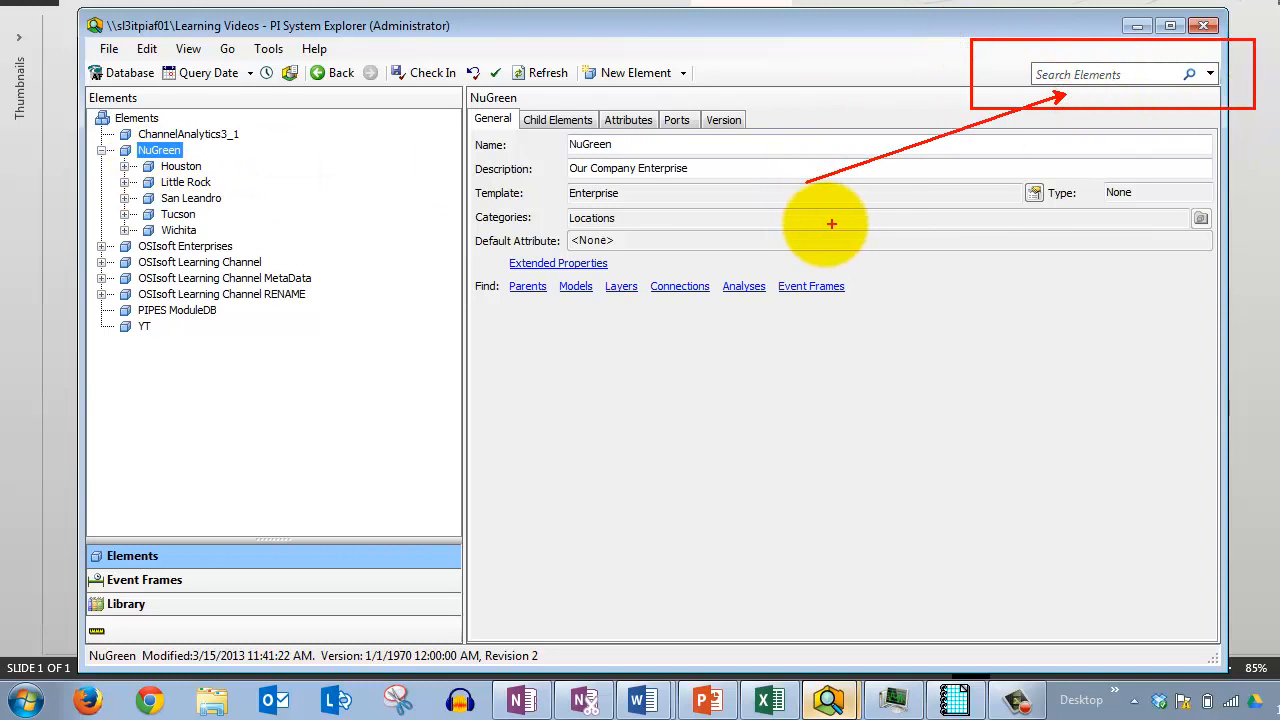
- Search the database's elements for names matching B-*
{"action": "key", "text": "Escape"}
{"action": "left_click", "coordinate": [149, 152]}
{"action": "left_click", "coordinate": [1112, 77]}
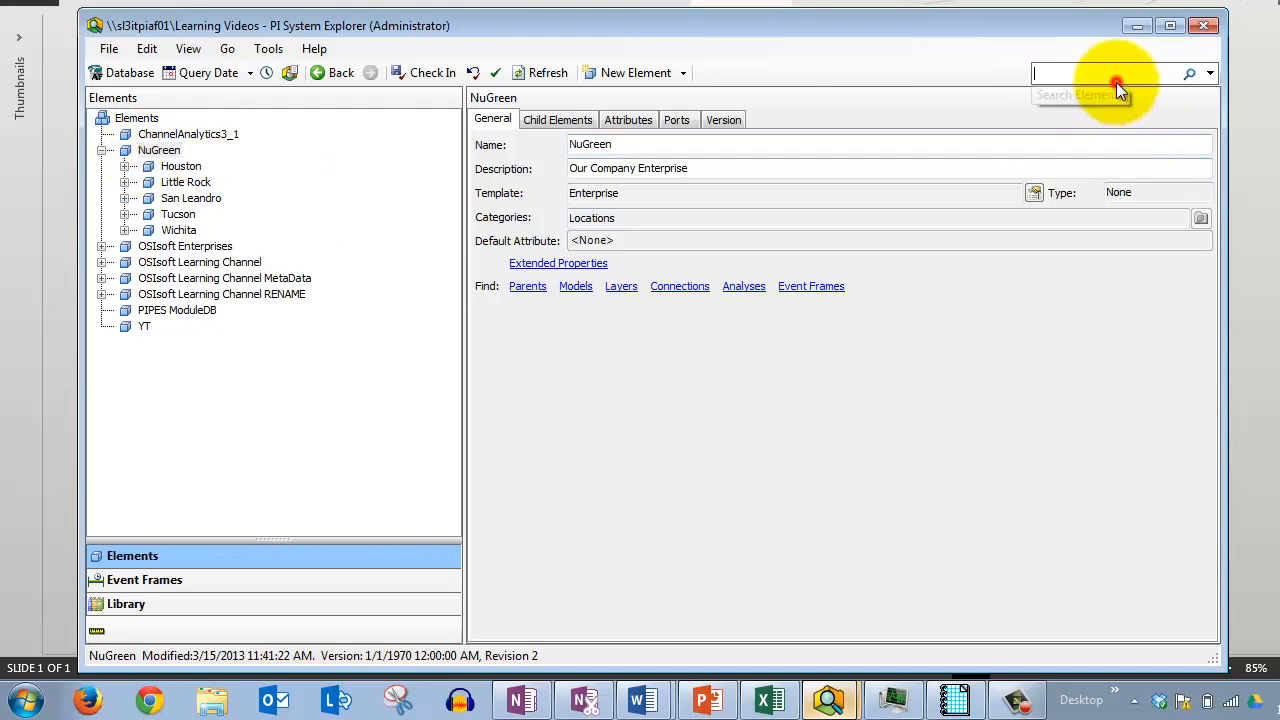
{"action": "type", "text": "B"}
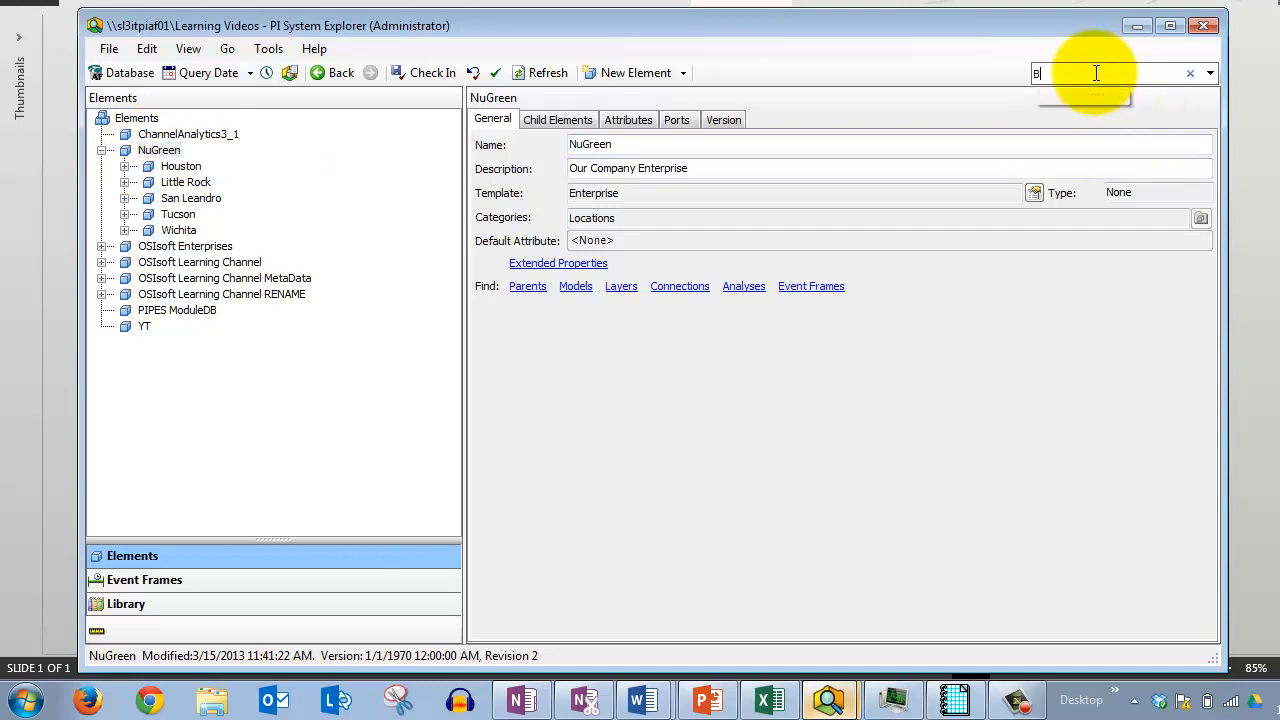
{"action": "type", "text": "_*"}
{"action": "type", "text": "*"}
{"action": "key", "text": "Return"}
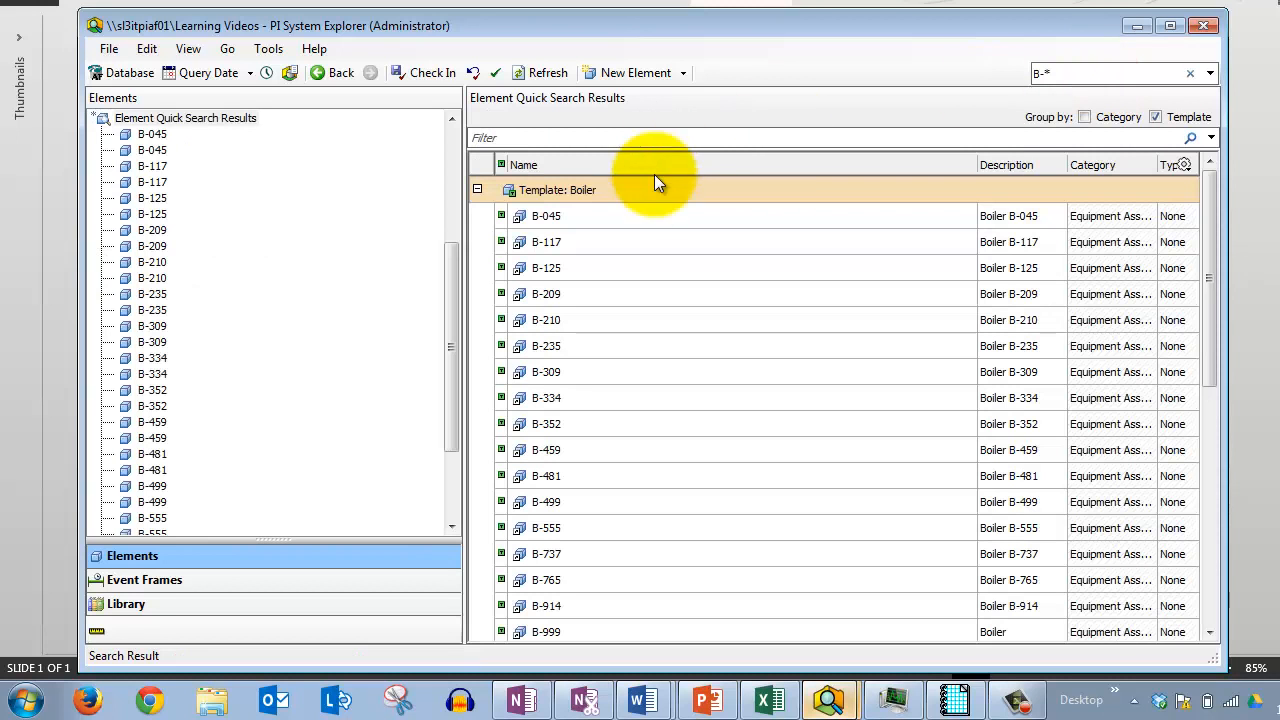
- Look through the B-* search results grouped under the Boiler and O&G Boiler templates, collapsing and reopening the Boiler group
{"action": "left_click", "coordinate": [629, 191]}
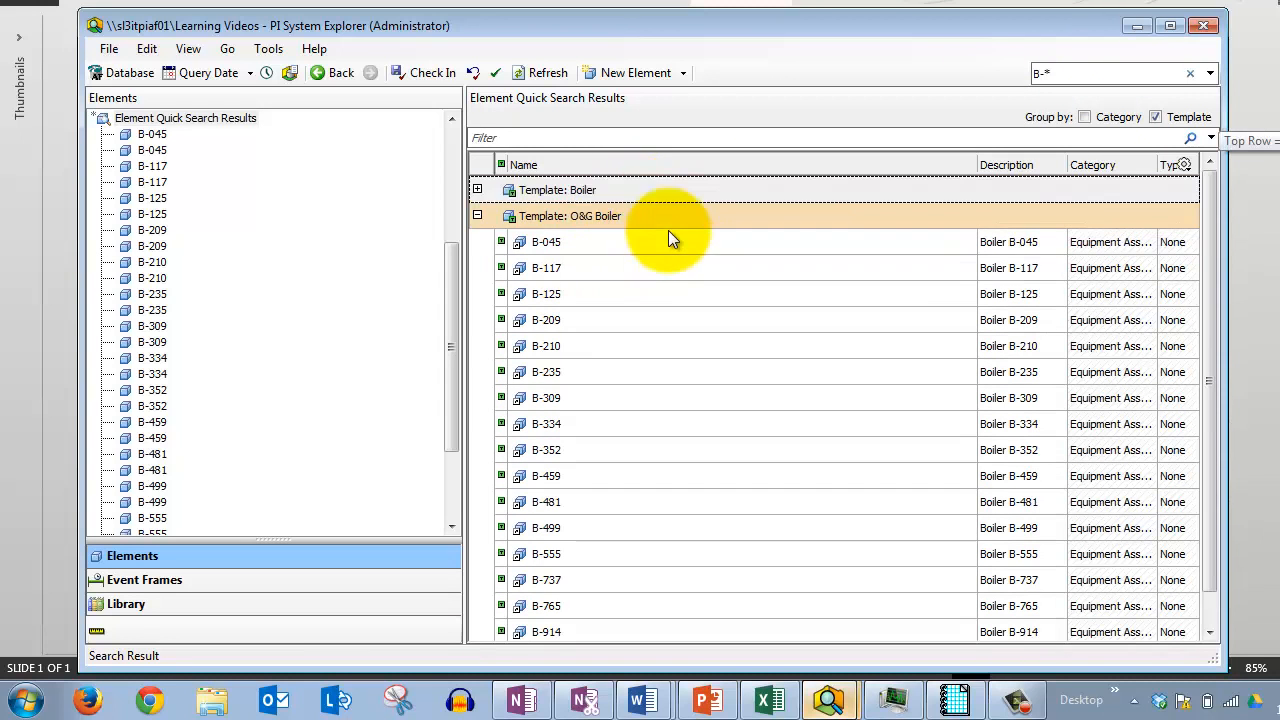
{"action": "left_click", "coordinate": [477, 190]}
{"action": "left_click", "coordinate": [737, 218]}
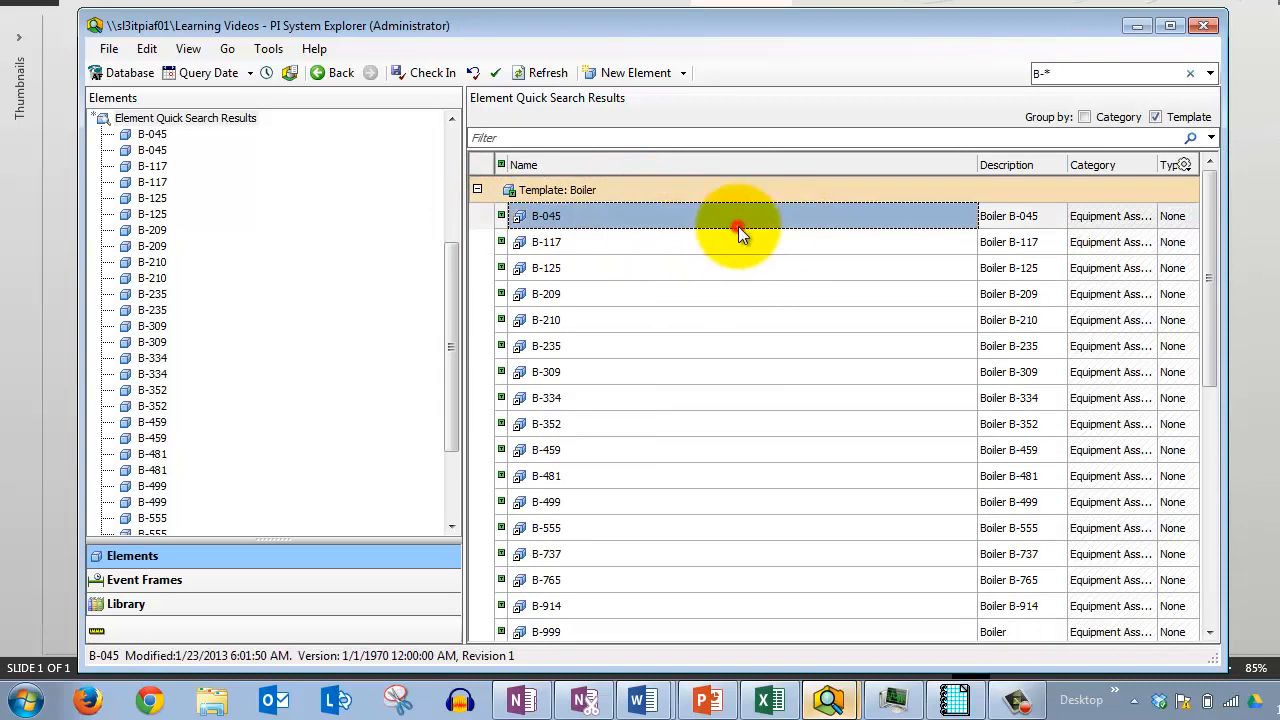
{"action": "scroll", "coordinate": [785, 290], "scroll_direction": "down", "scroll_amount": 5}
{"action": "scroll", "coordinate": [786, 306], "scroll_direction": "up", "scroll_amount": 5}
{"action": "key", "text": "ctrl+2"}
{"action": "mouse_move", "coordinate": [475, 87]}
{"action": "left_mouse_down"}
{"action": "mouse_move", "coordinate": [1270, 715]}
{"action": "mouse_move", "coordinate": [1169, 629]}
{"action": "left_mouse_up"}
{"action": "left_click_drag", "start_coordinate": [248, 235], "coordinate": [500, 71]}
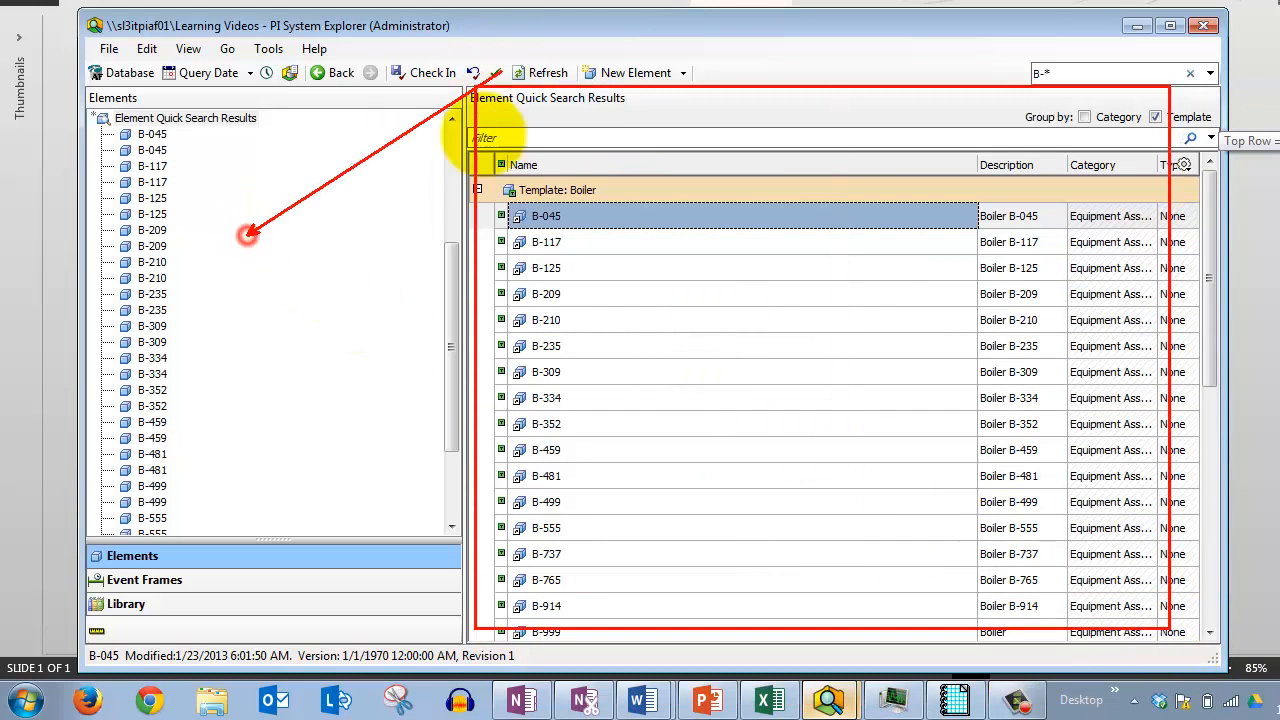
{"action": "key", "text": "Escape"}
- Inspect individual elements in the Boiler template group, including B-117, B-210, B-045 and B-235
{"action": "left_click", "coordinate": [593, 244]}
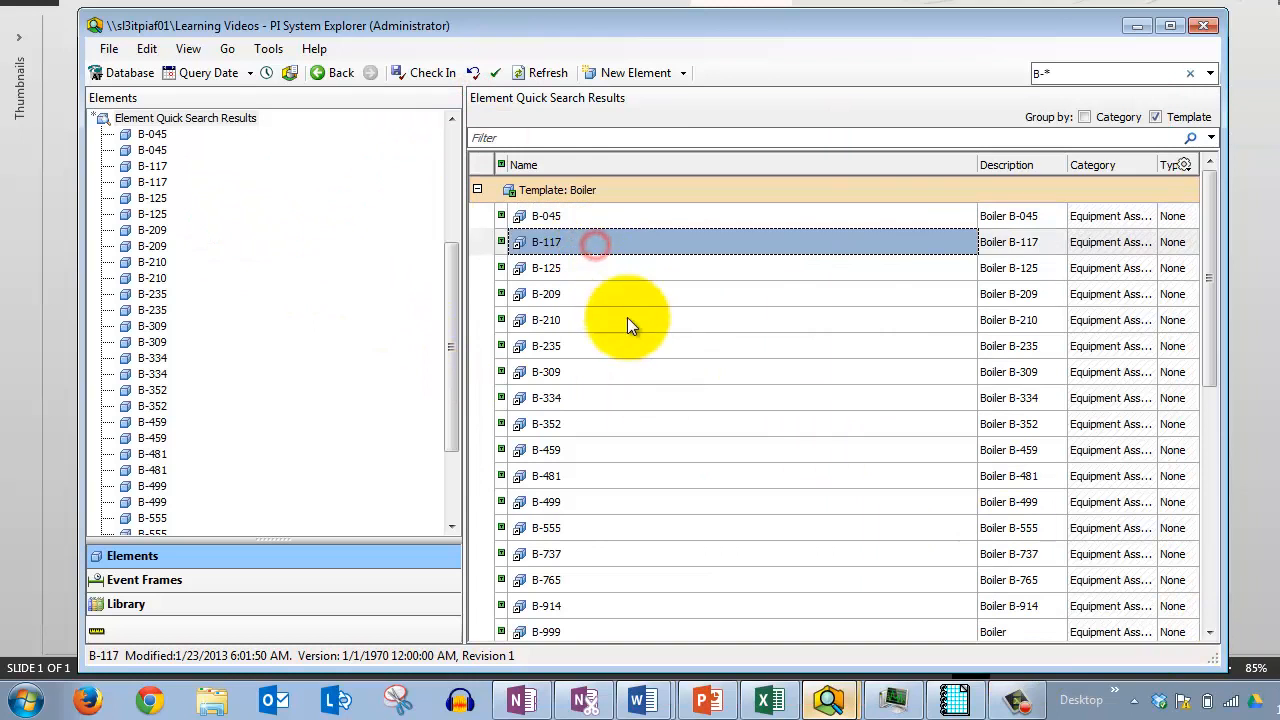
{"action": "left_click", "coordinate": [626, 319]}
{"action": "key", "text": "ctrl+2"}
{"action": "mouse_move", "coordinate": [1005, 52]}
{"action": "left_mouse_down"}
{"action": "mouse_move", "coordinate": [1086, 89]}
{"action": "mouse_move", "coordinate": [944, 174]}
{"action": "left_mouse_up"}
{"action": "key", "text": "Escape"}
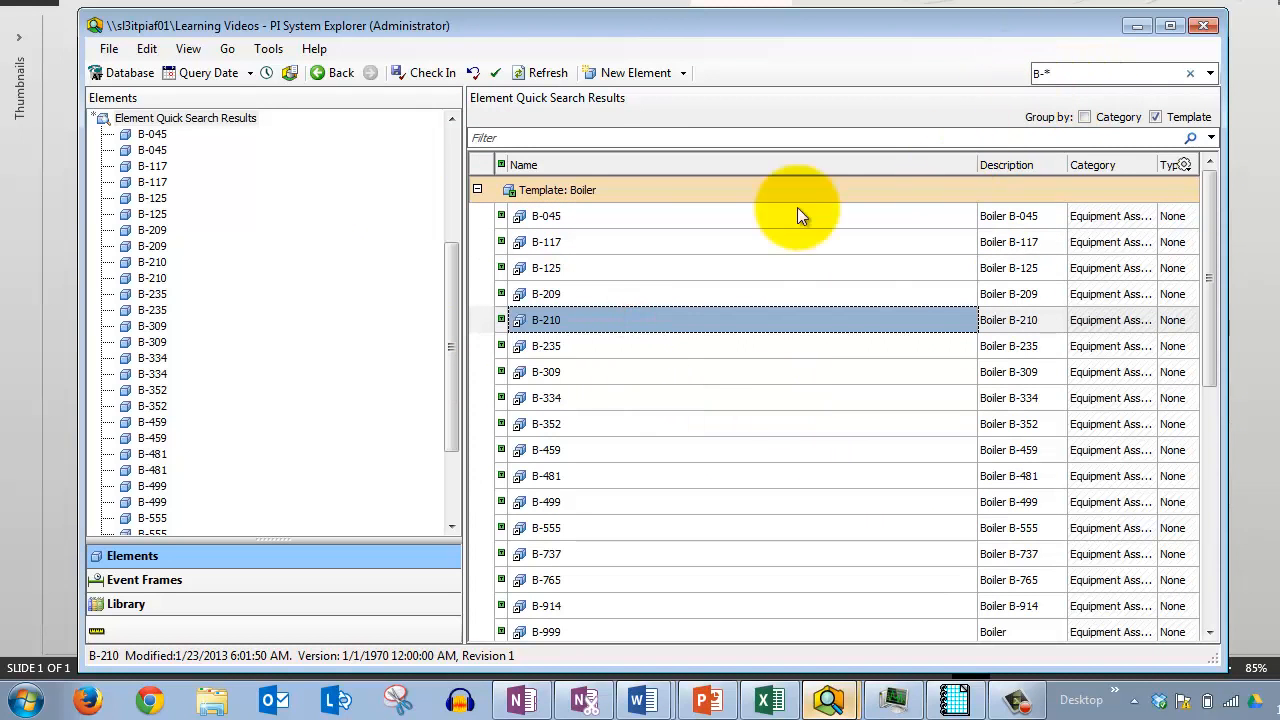
{"action": "left_click", "coordinate": [572, 216]}
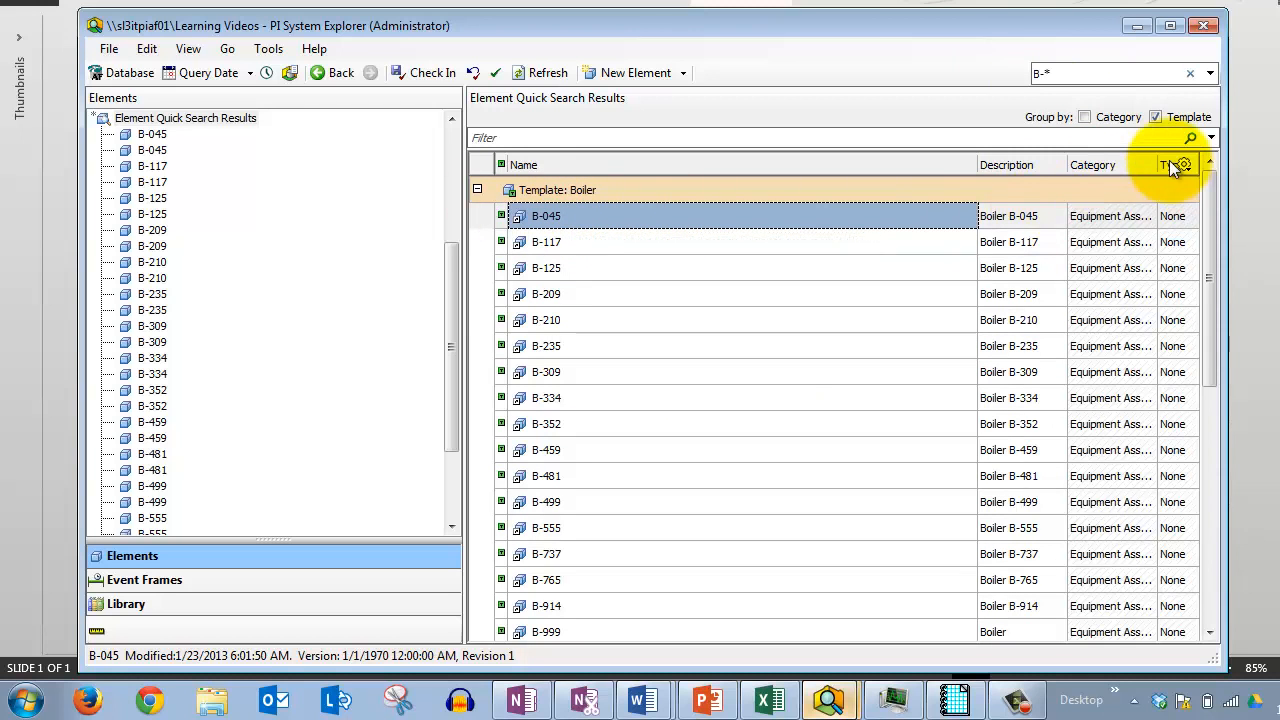
{"action": "left_click", "coordinate": [570, 241]}
{"action": "left_click", "coordinate": [580, 345]}
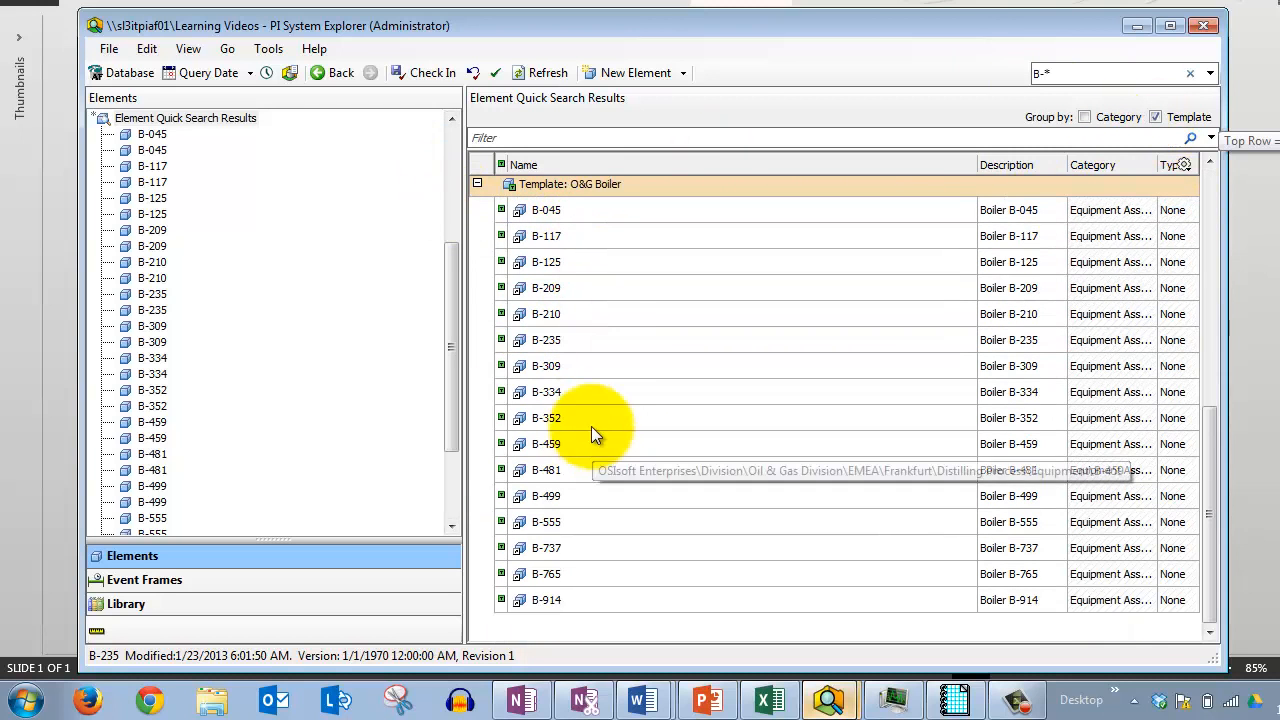
- Return to the start of the results and collapse both the Boiler and O&G Boiler template groups
{"action": "left_click", "coordinate": [591, 243]}
{"action": "scroll", "coordinate": [545, 285], "scroll_direction": "up", "scroll_amount": 6}
{"action": "left_click", "coordinate": [477, 190]}
{"action": "left_click", "coordinate": [478, 215]}
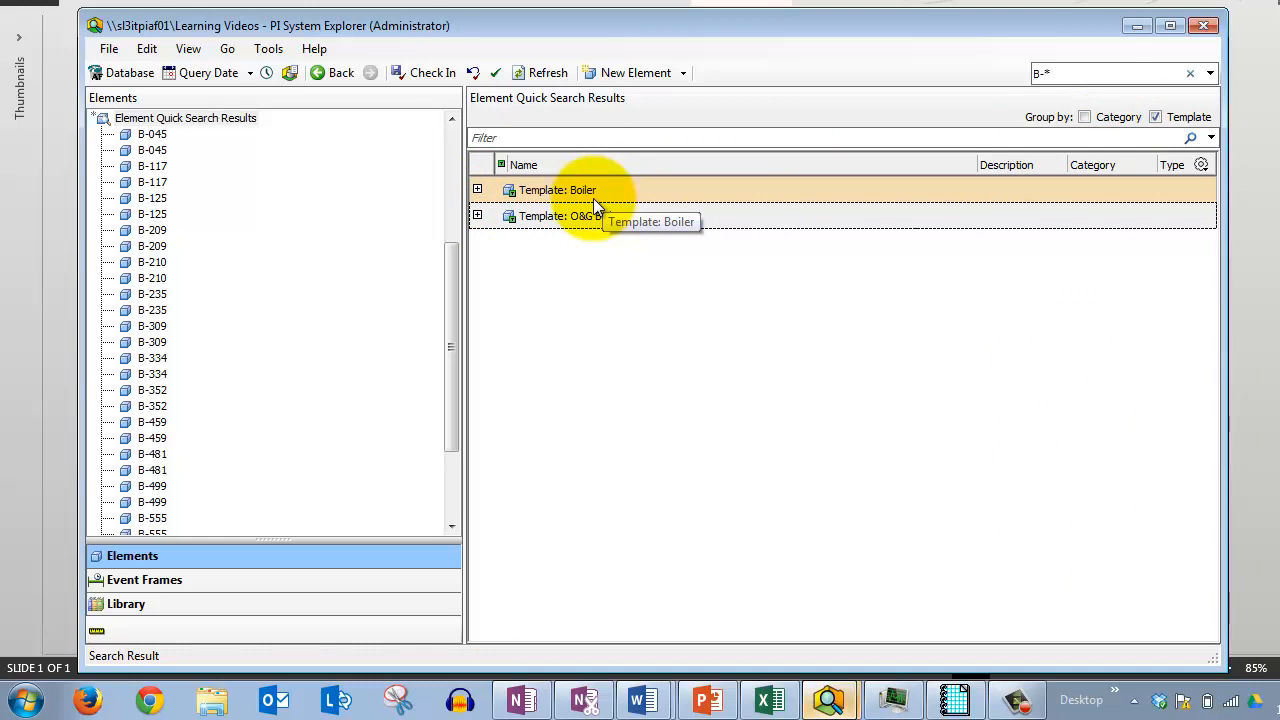
- Expand the Boiler template group and review its elements, checking B-045, B-117 and B-125
{"action": "left_click", "coordinate": [477, 190]}
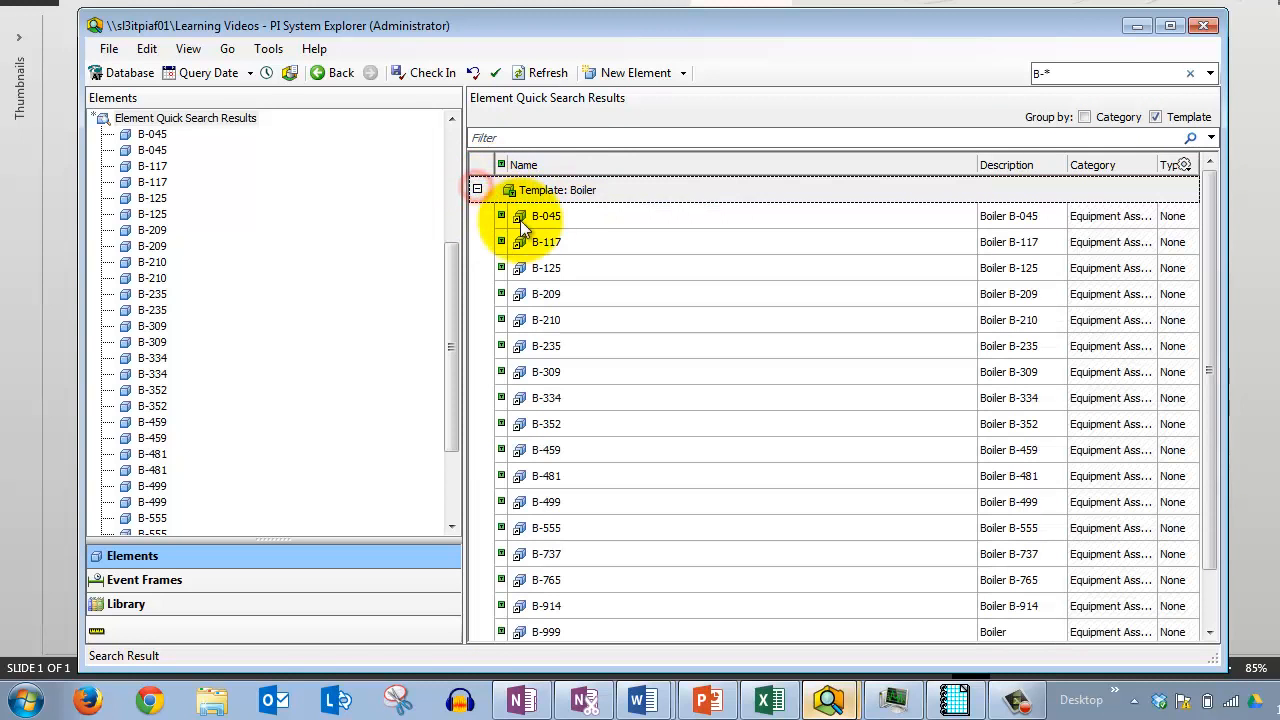
{"action": "left_click", "coordinate": [556, 222]}
{"action": "left_click", "coordinate": [562, 243]}
{"action": "left_click", "coordinate": [566, 266]}
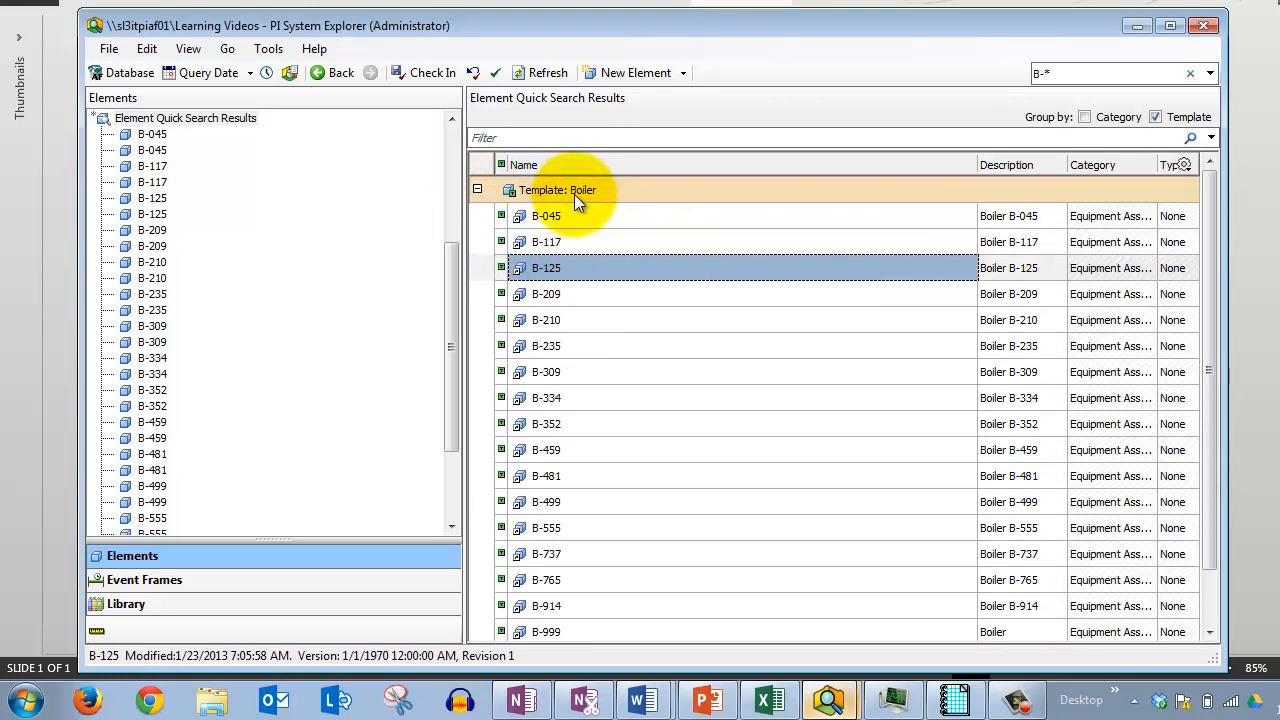
{"action": "scroll", "coordinate": [618, 344], "scroll_direction": "down", "scroll_amount": 1}
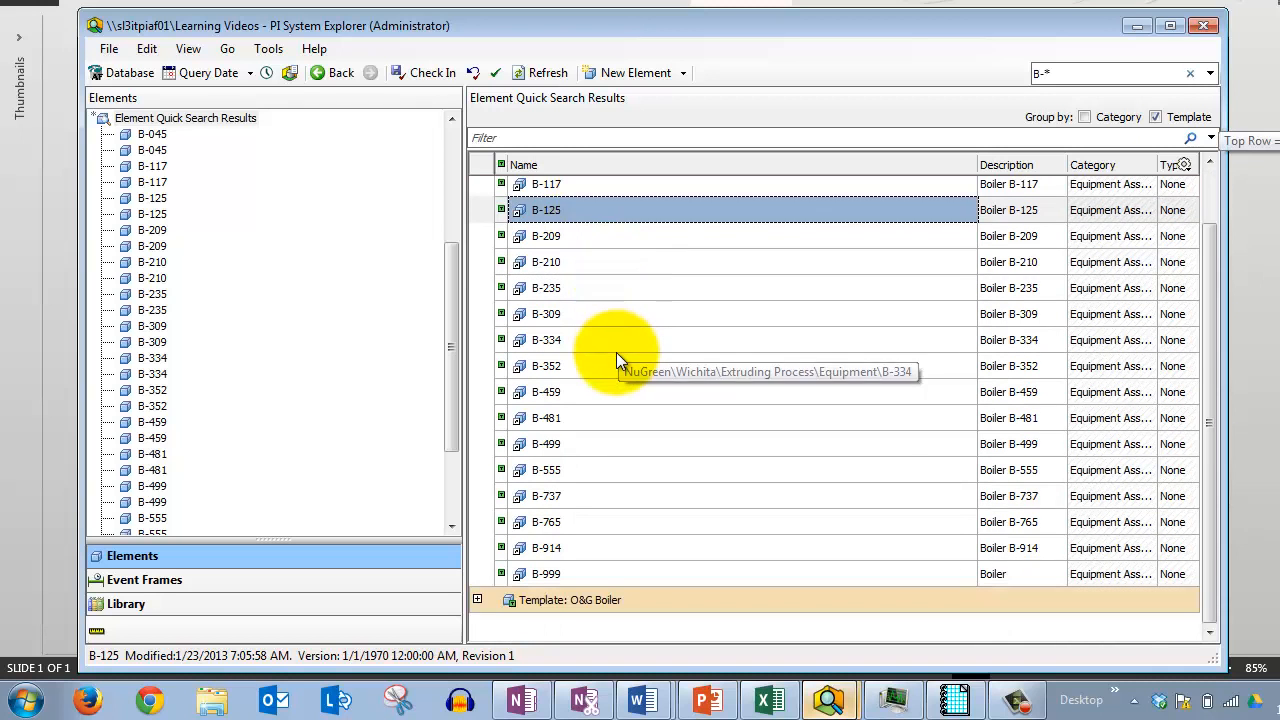
{"action": "scroll", "coordinate": [616, 352], "scroll_direction": "up", "scroll_amount": 1}
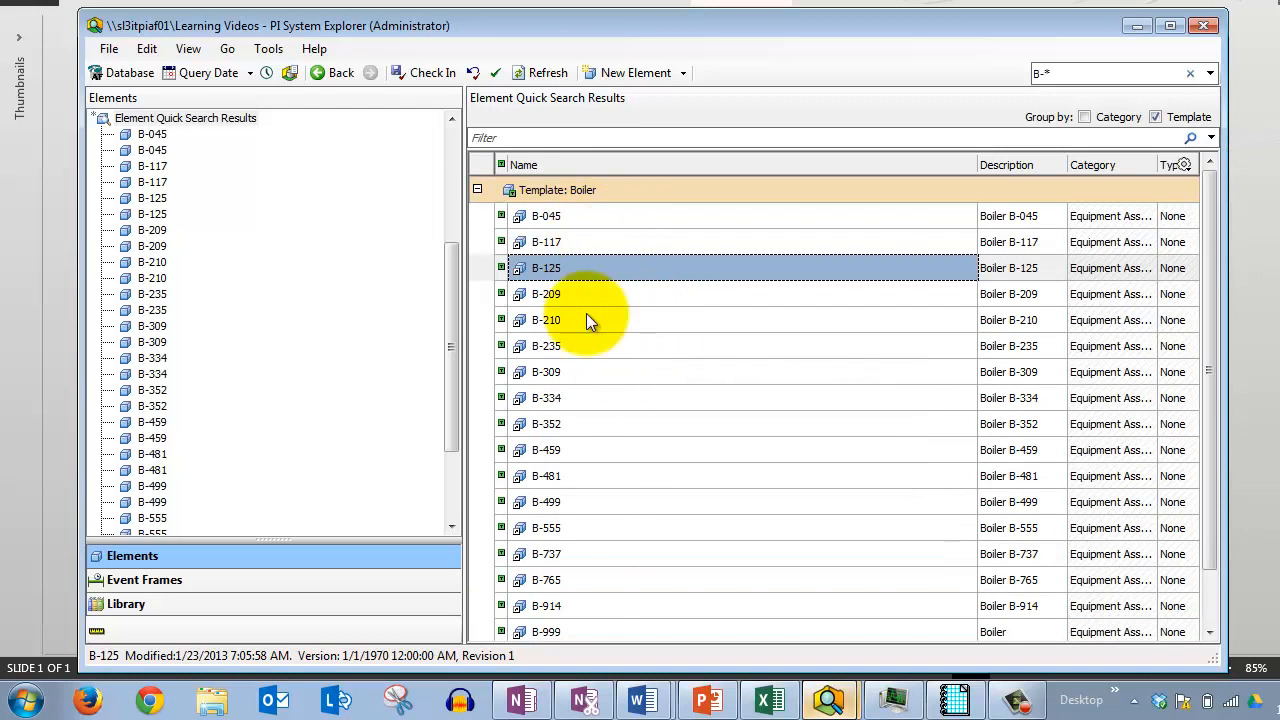
- Collapse the Boiler template group, and briefly expand and collapse the O&G Boiler group
{"action": "left_click", "coordinate": [478, 190]}
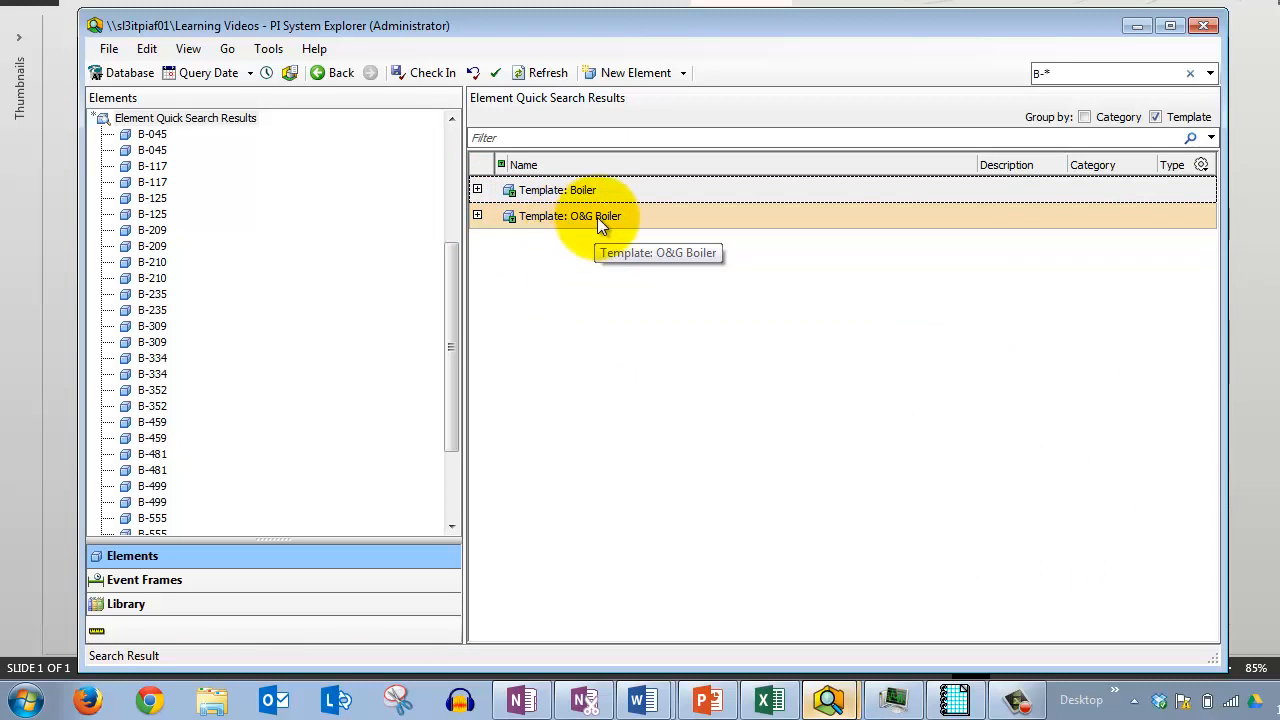
{"action": "left_click", "coordinate": [477, 216]}
{"action": "left_click", "coordinate": [477, 216]}
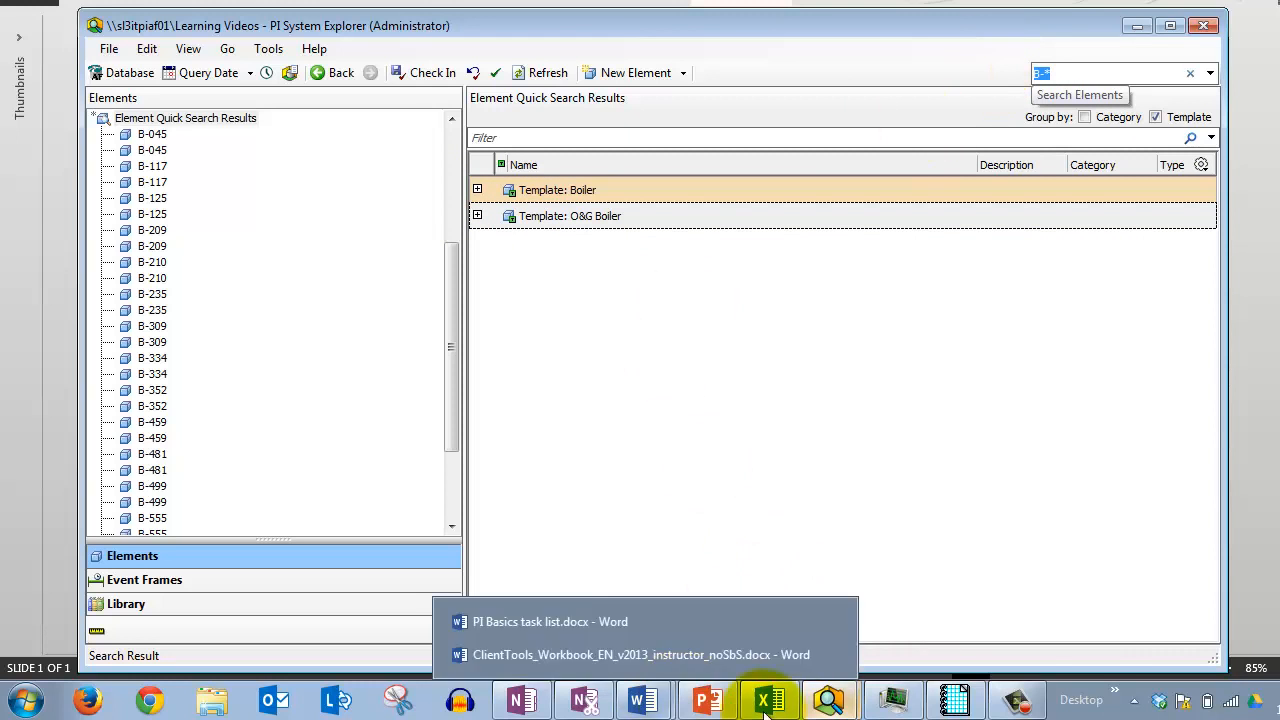
- Switch to the blank workbook in Excel and open the PI DataLink Search tool
{"action": "mouse_move", "coordinate": [954, 698]}
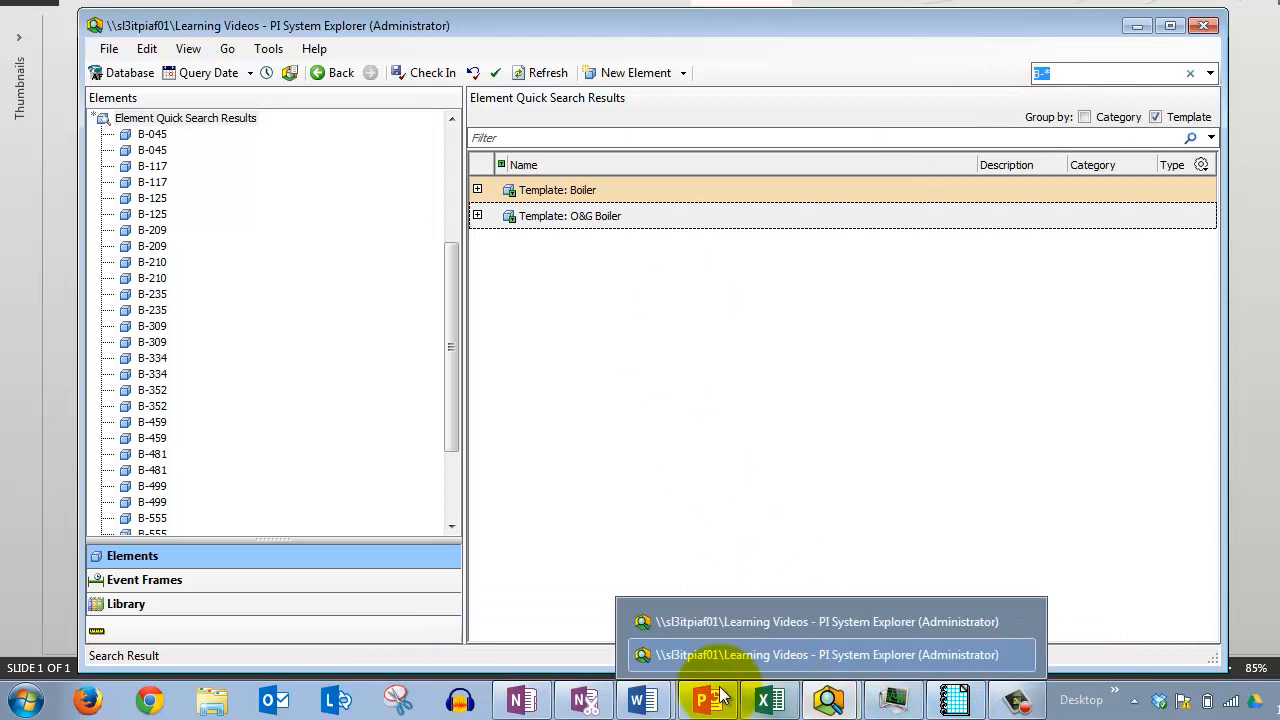
{"action": "left_click", "coordinate": [769, 700]}
{"action": "left_click", "coordinate": [670, 77]}
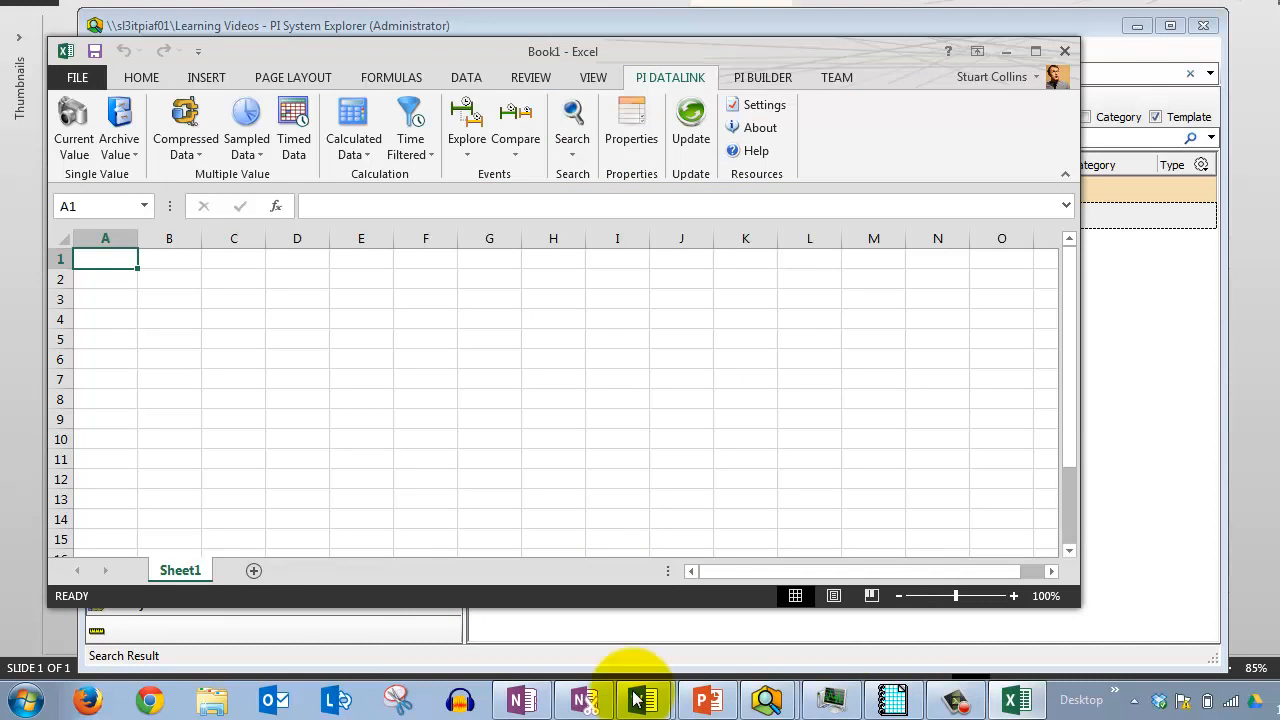
{"action": "left_click", "coordinate": [570, 120]}
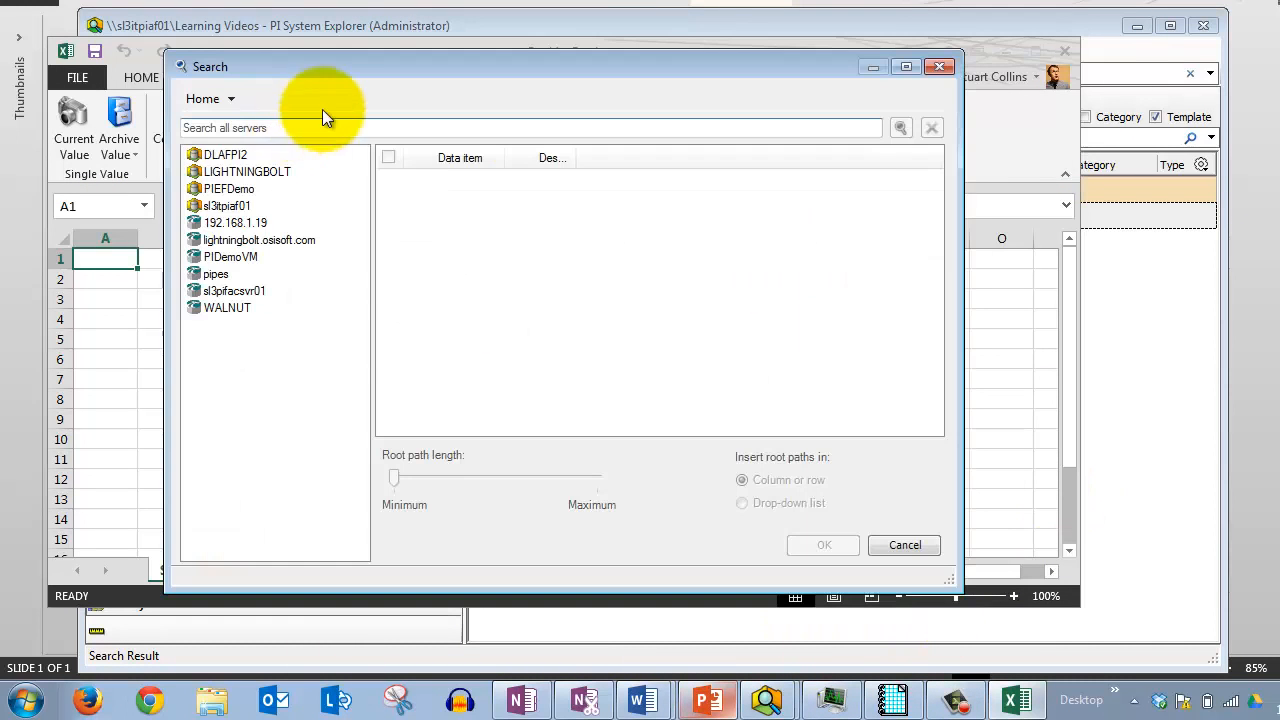
- Browse the AF server sl3itpiaf01 to the NuGreen element of the Learning Videos database
{"action": "left_click", "coordinate": [230, 207]}
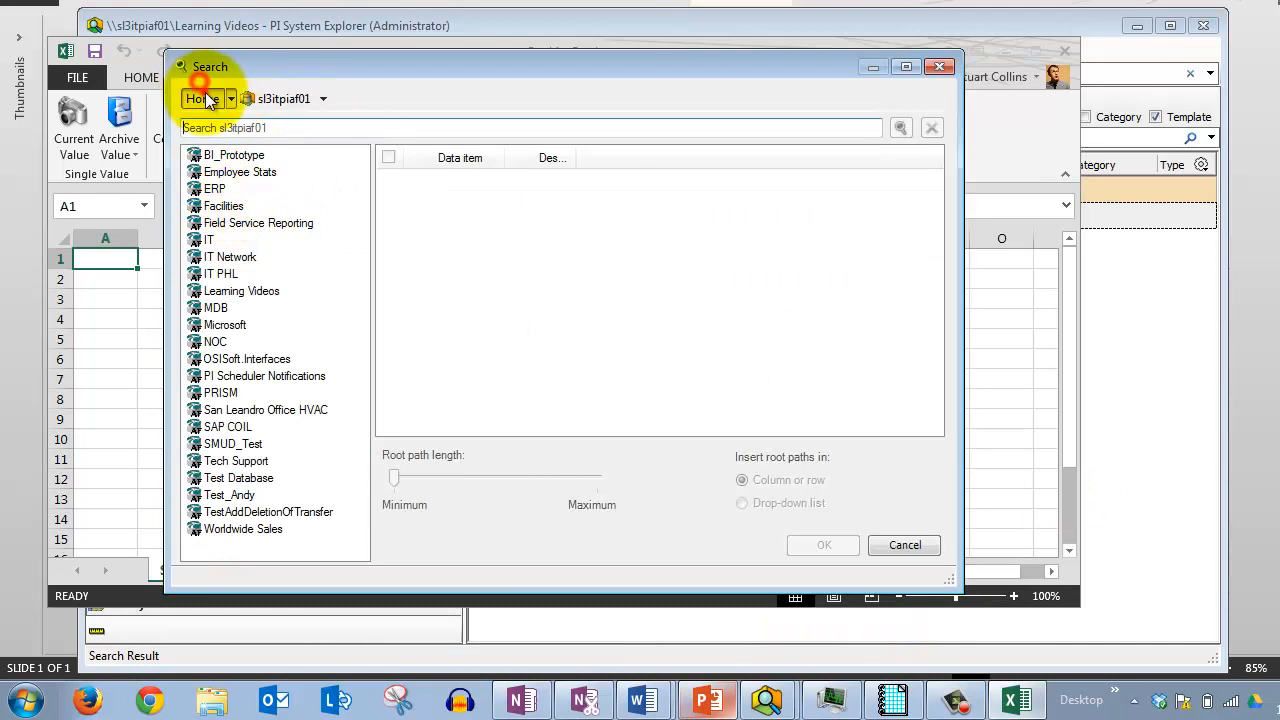
{"action": "left_click", "coordinate": [203, 98]}
{"action": "left_click", "coordinate": [222, 205]}
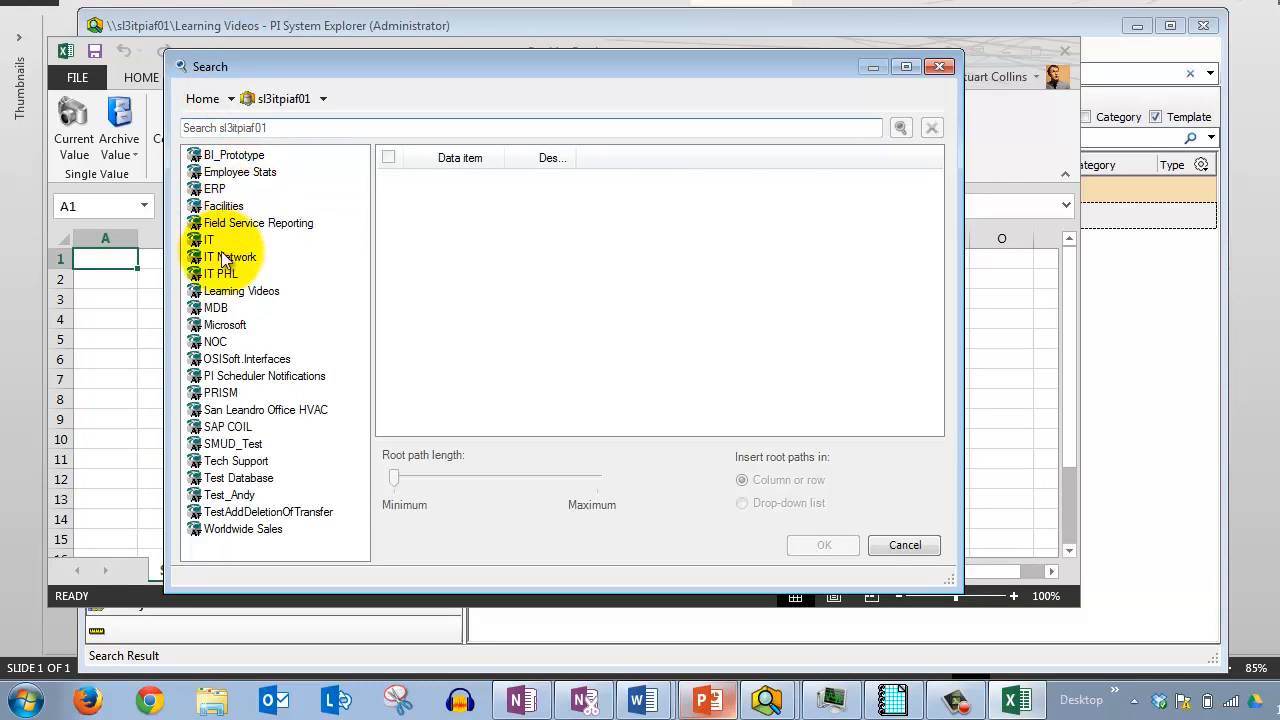
{"action": "left_click", "coordinate": [240, 291]}
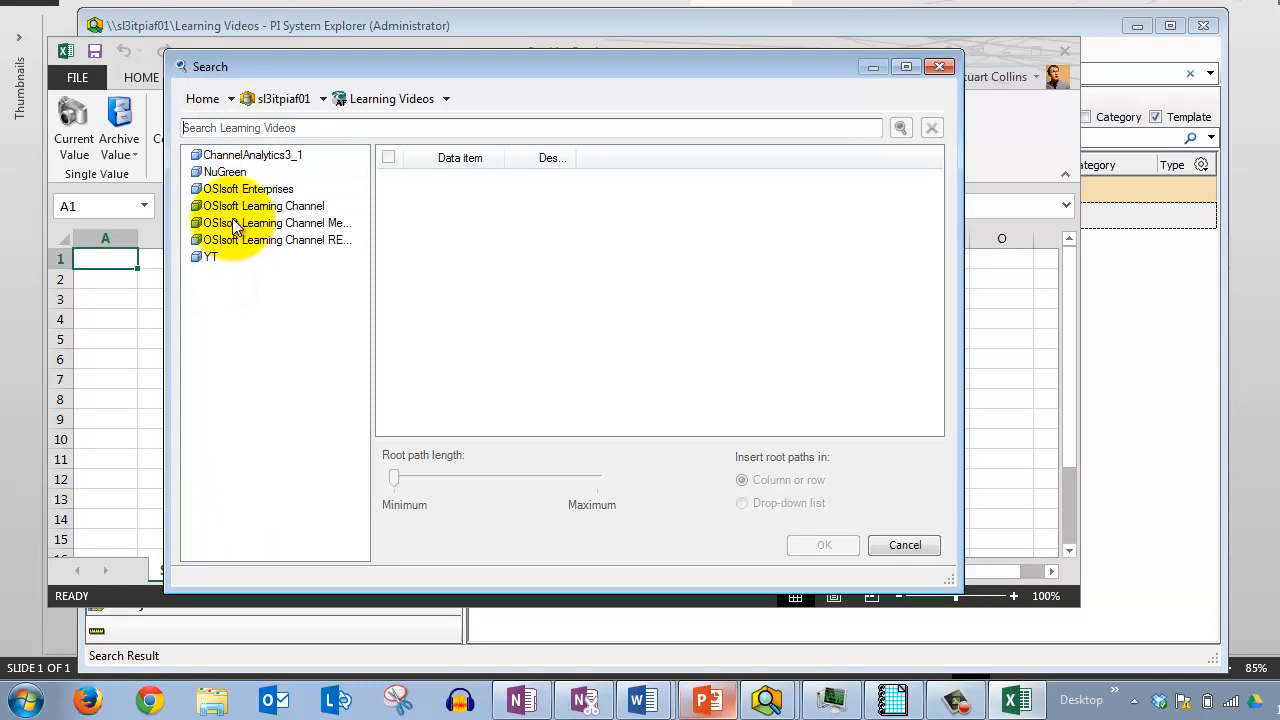
{"action": "left_click", "coordinate": [234, 172]}
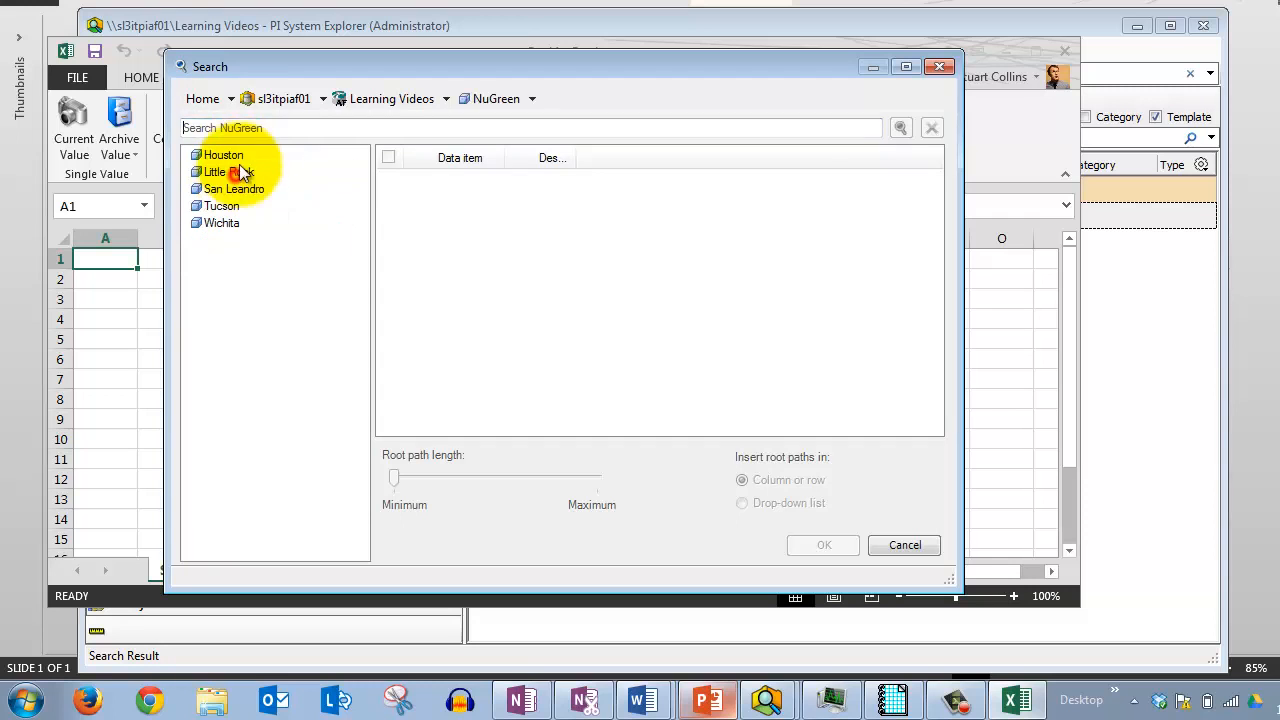
- Search within the NuGreen element for data items matching B-*
{"action": "left_click", "coordinate": [243, 128]}
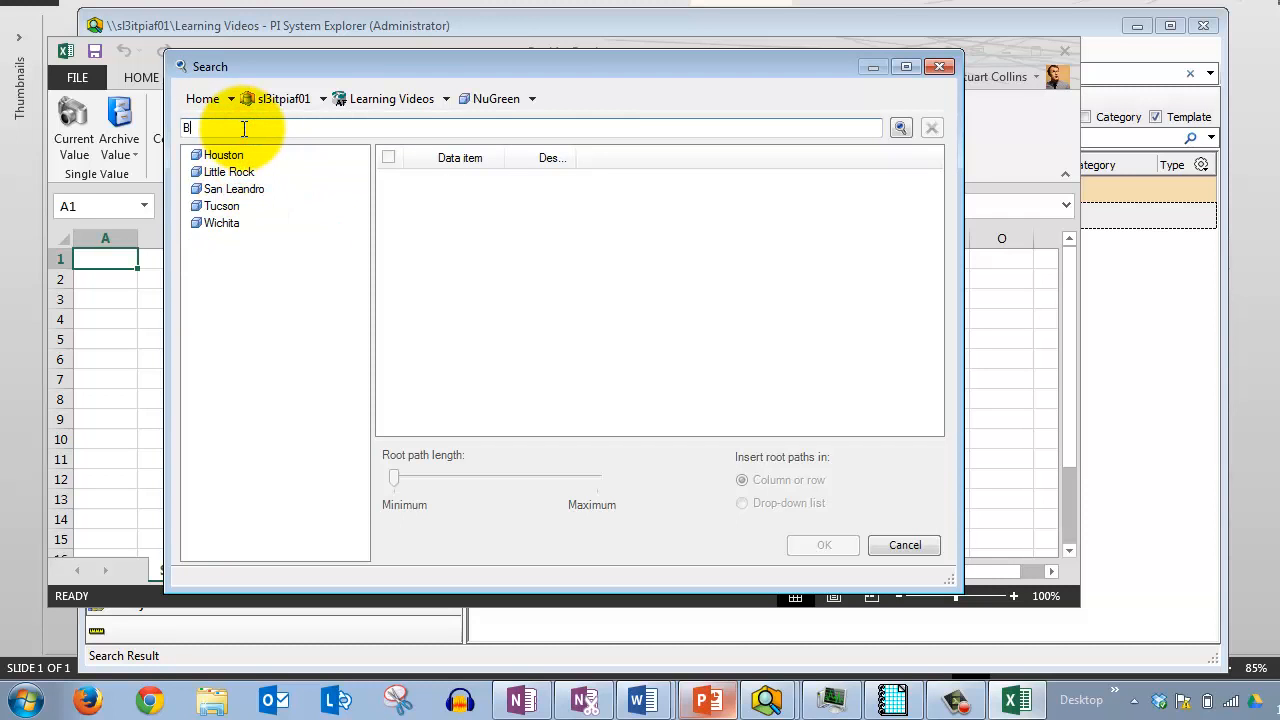
{"action": "type", "text": "B-*"}
{"action": "key", "text": "Return"}
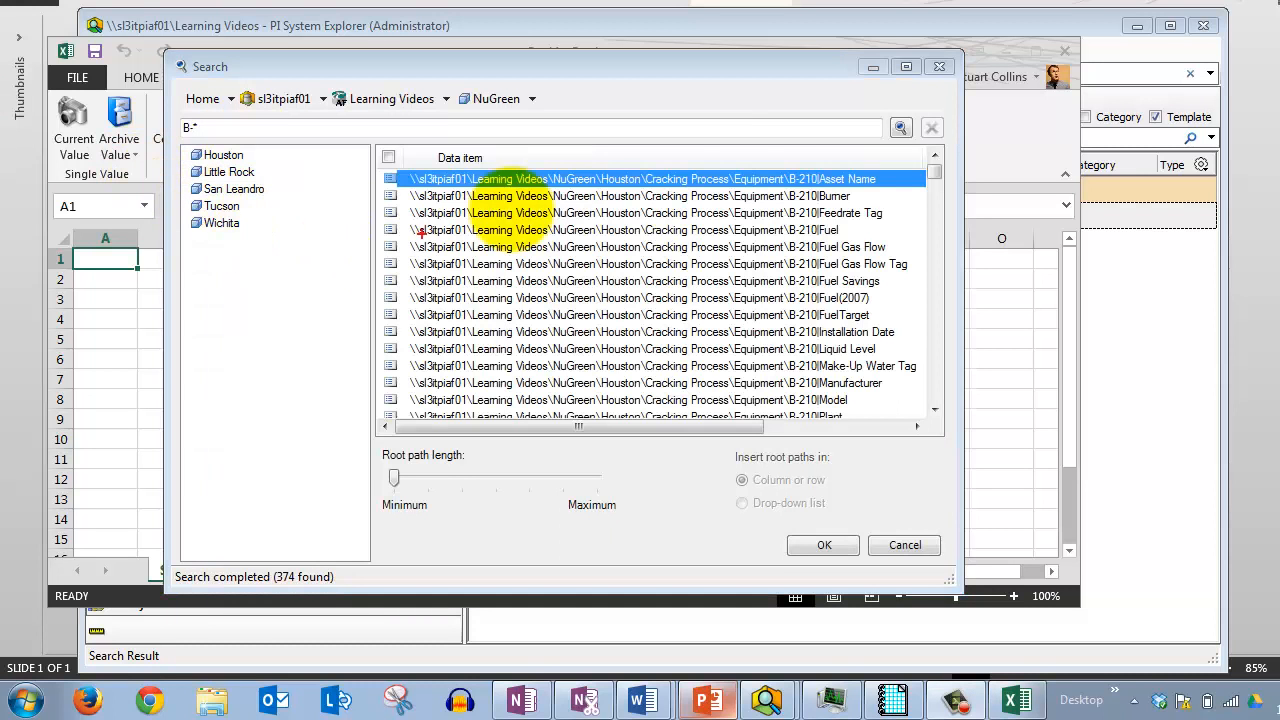
- Examine the full AF paths of the found attributes through to B-334's Liquid Level, and close the search without inserting anything
{"action": "mouse_move", "coordinate": [763, 152]}
{"action": "left_mouse_down"}
{"action": "mouse_move", "coordinate": [815, 310]}
{"action": "mouse_move", "coordinate": [815, 455]}
{"action": "left_mouse_up"}
{"action": "left_click_drag", "start_coordinate": [815, 168], "coordinate": [900, 86]}
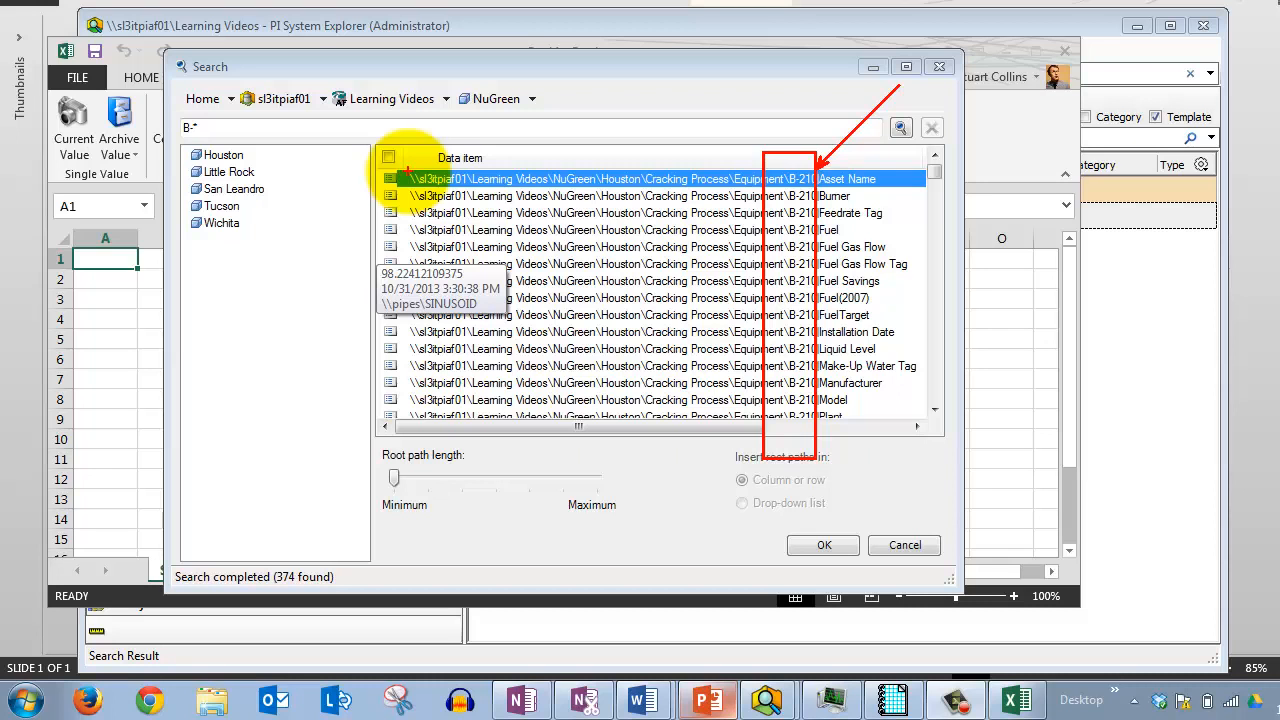
{"action": "left_click_drag", "start_coordinate": [415, 176], "coordinate": [565, 93]}
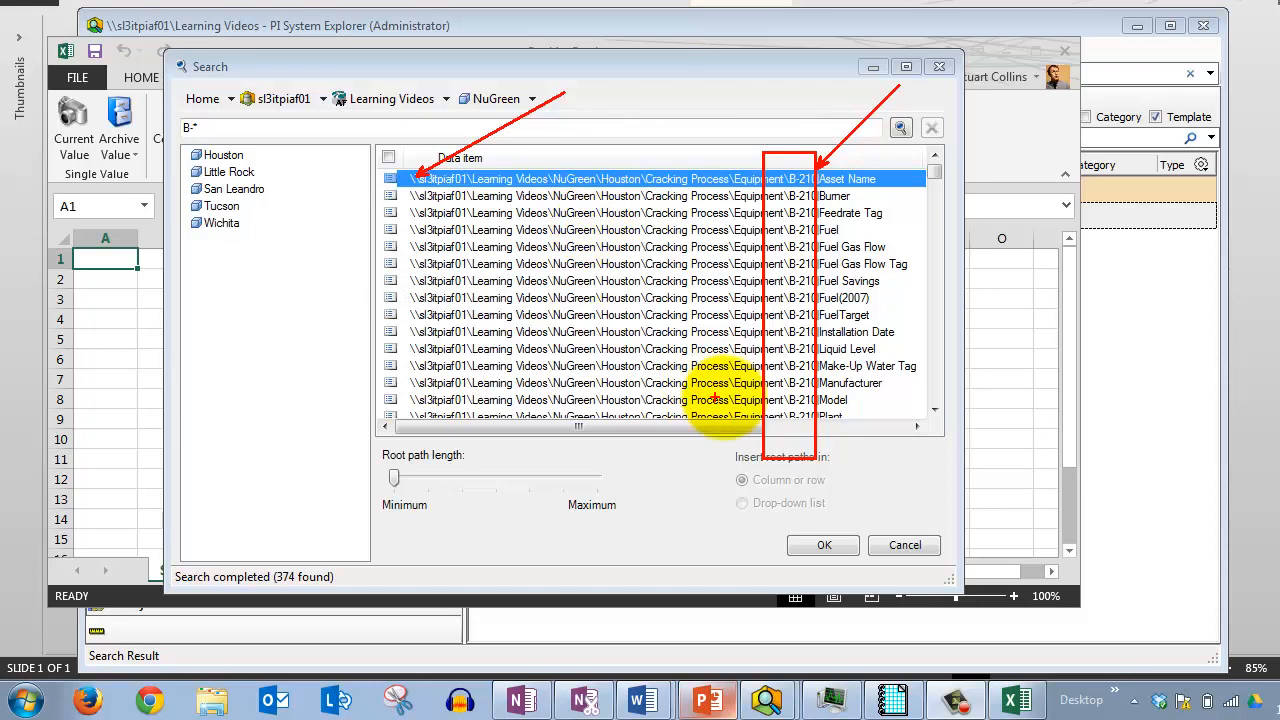
{"action": "left_click_drag", "start_coordinate": [934, 174], "coordinate": [934, 402]}
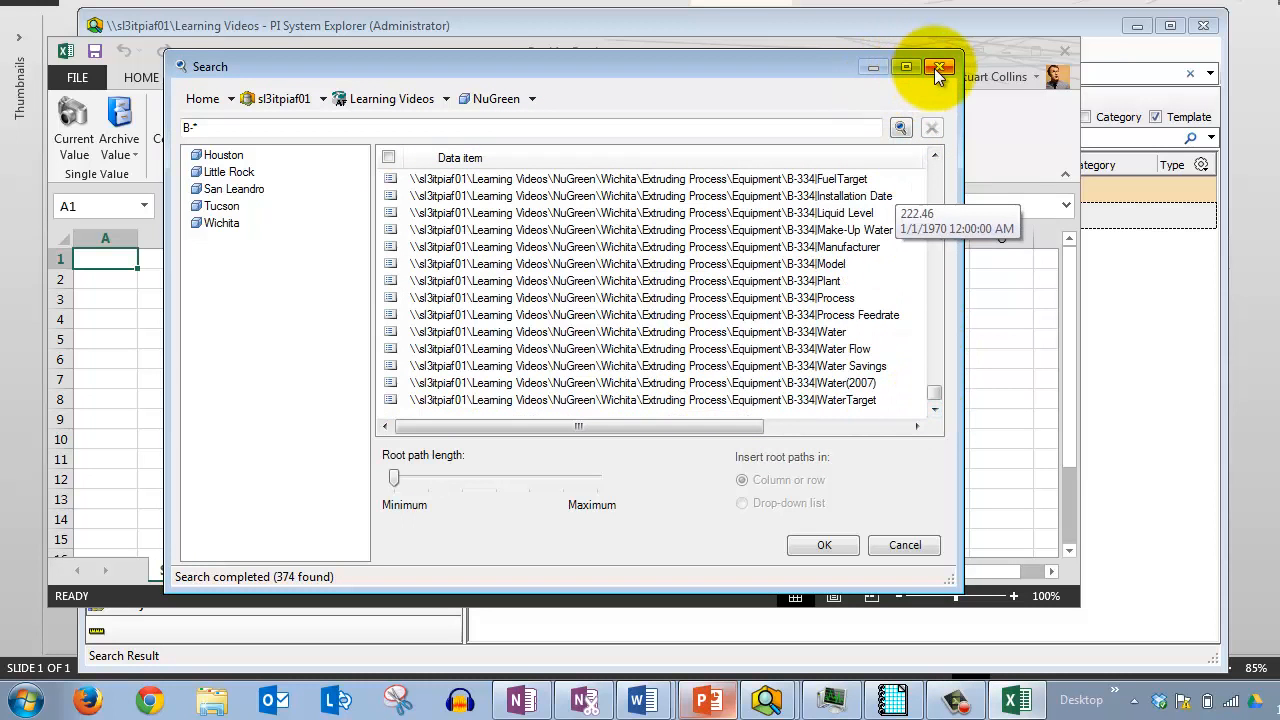
{"action": "left_click", "coordinate": [828, 213]}
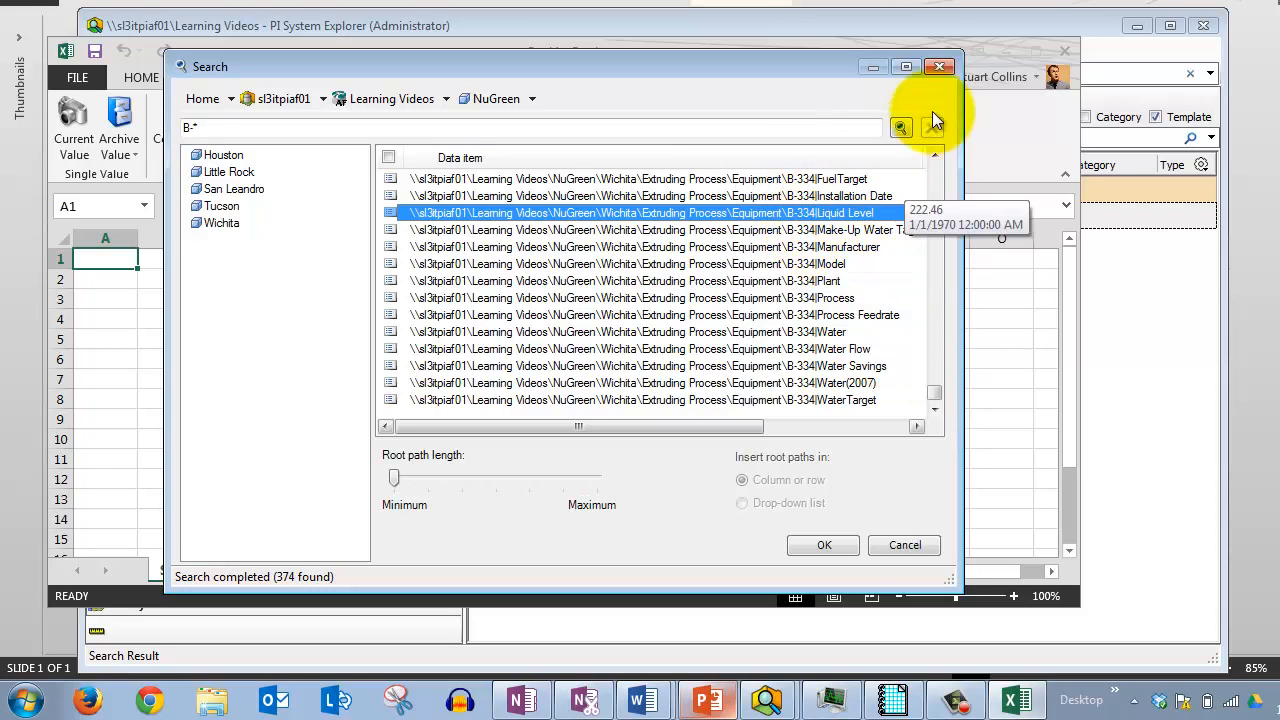
{"action": "left_click", "coordinate": [938, 66]}
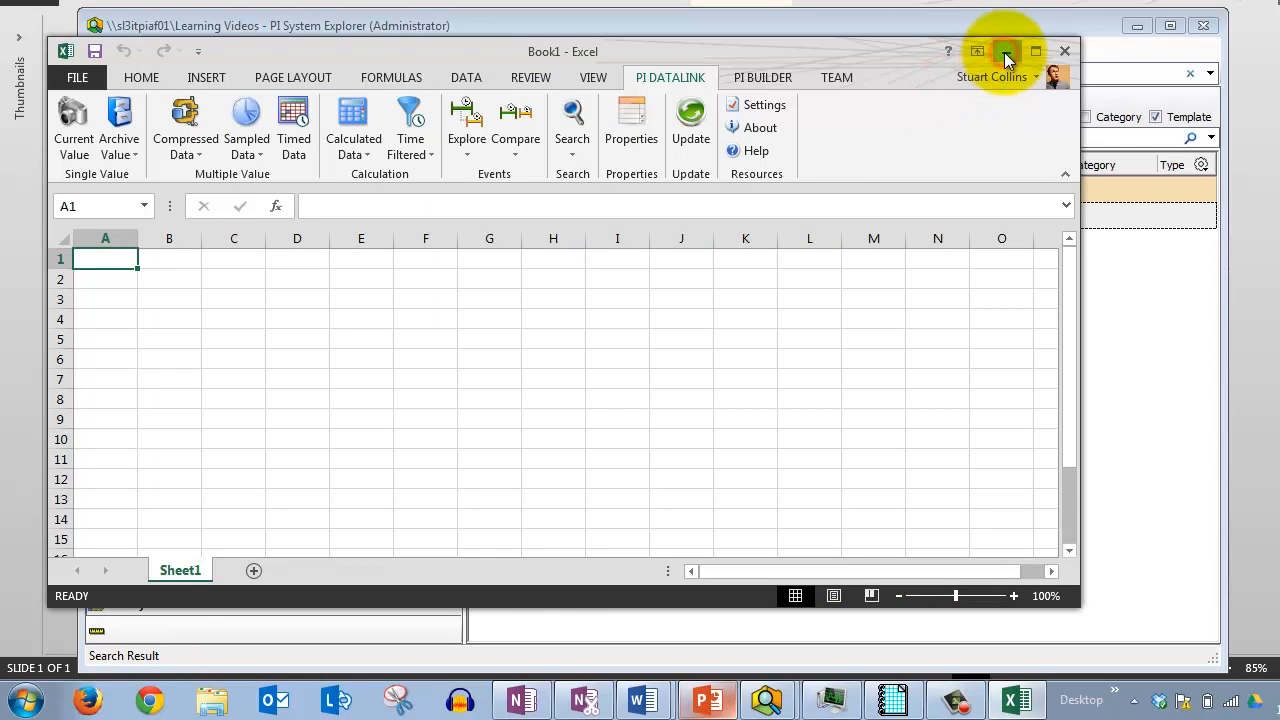
- Minimize Excel, switch to PI ProcessBook and create a new blank display
{"action": "left_click", "coordinate": [1004, 52]}
{"action": "left_click", "coordinate": [890, 700]}
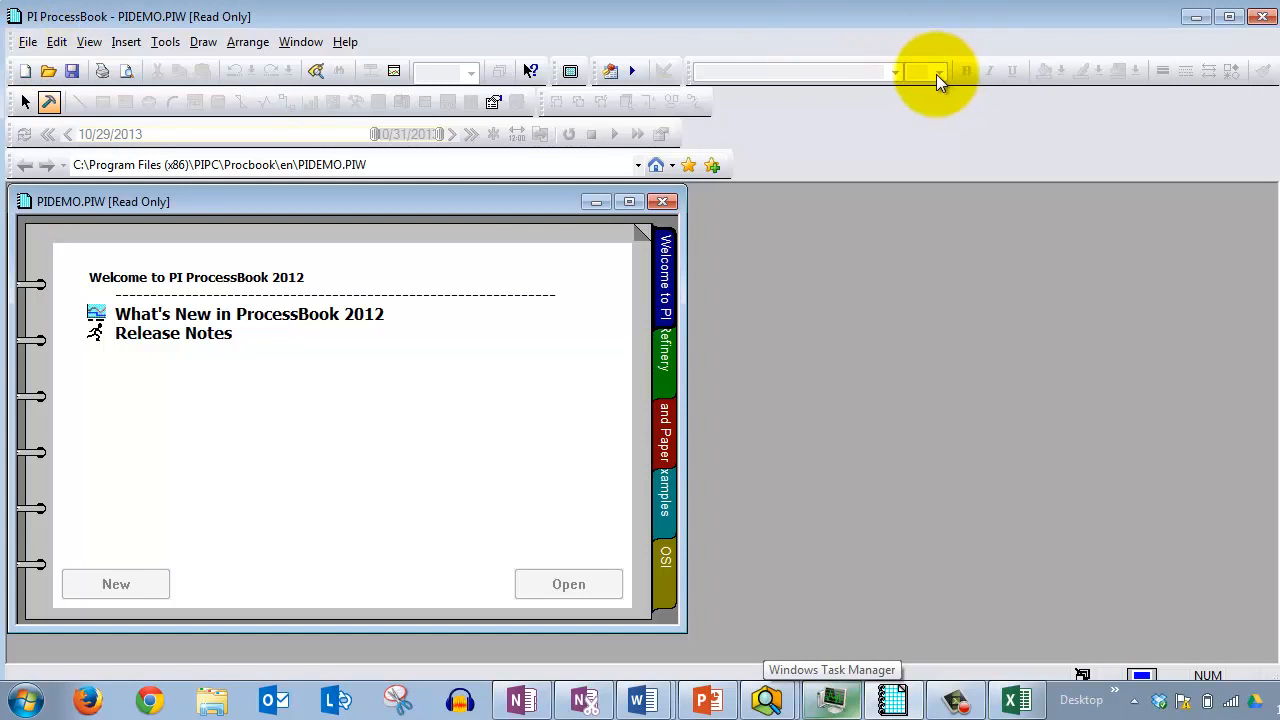
{"action": "left_click", "coordinate": [24, 70]}
{"action": "left_click", "coordinate": [92, 181]}
{"action": "left_click", "coordinate": [79, 284]}
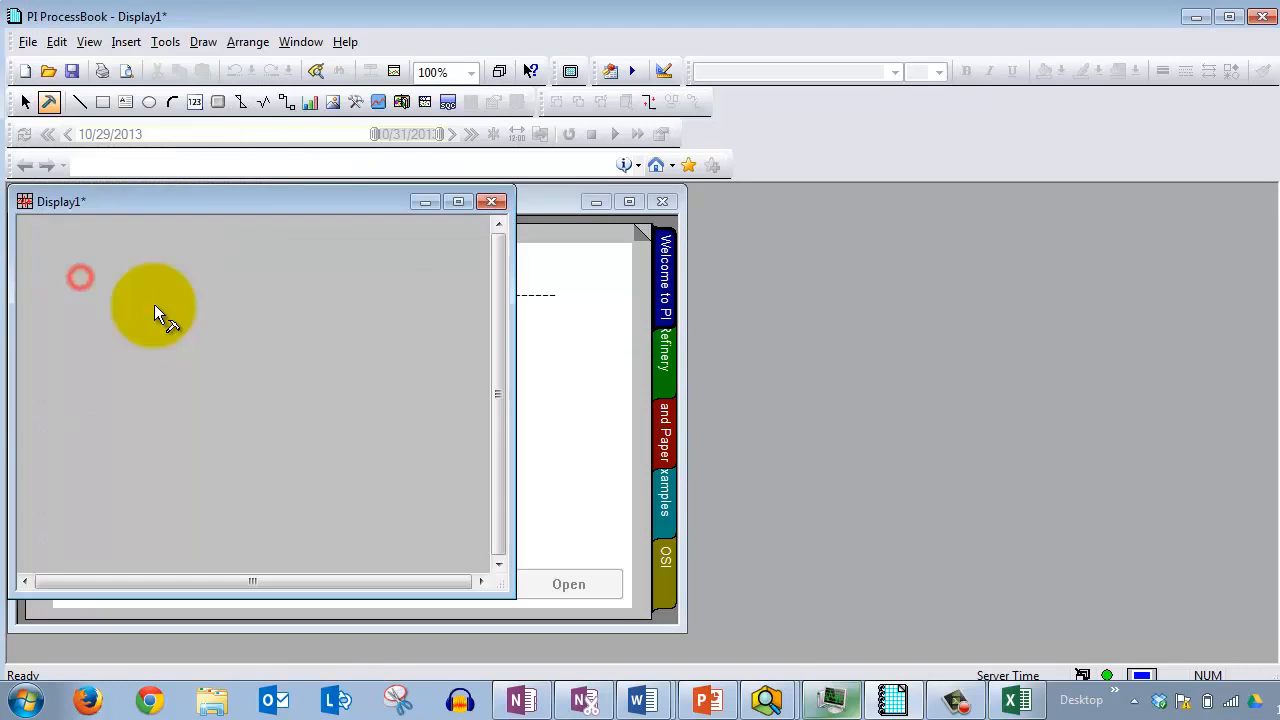
- Place a value symbol in the upper part of the new display and choose AF2 as its data source
{"action": "left_click", "coordinate": [195, 101]}
{"action": "left_click", "coordinate": [133, 273]}
{"action": "left_click", "coordinate": [841, 179]}
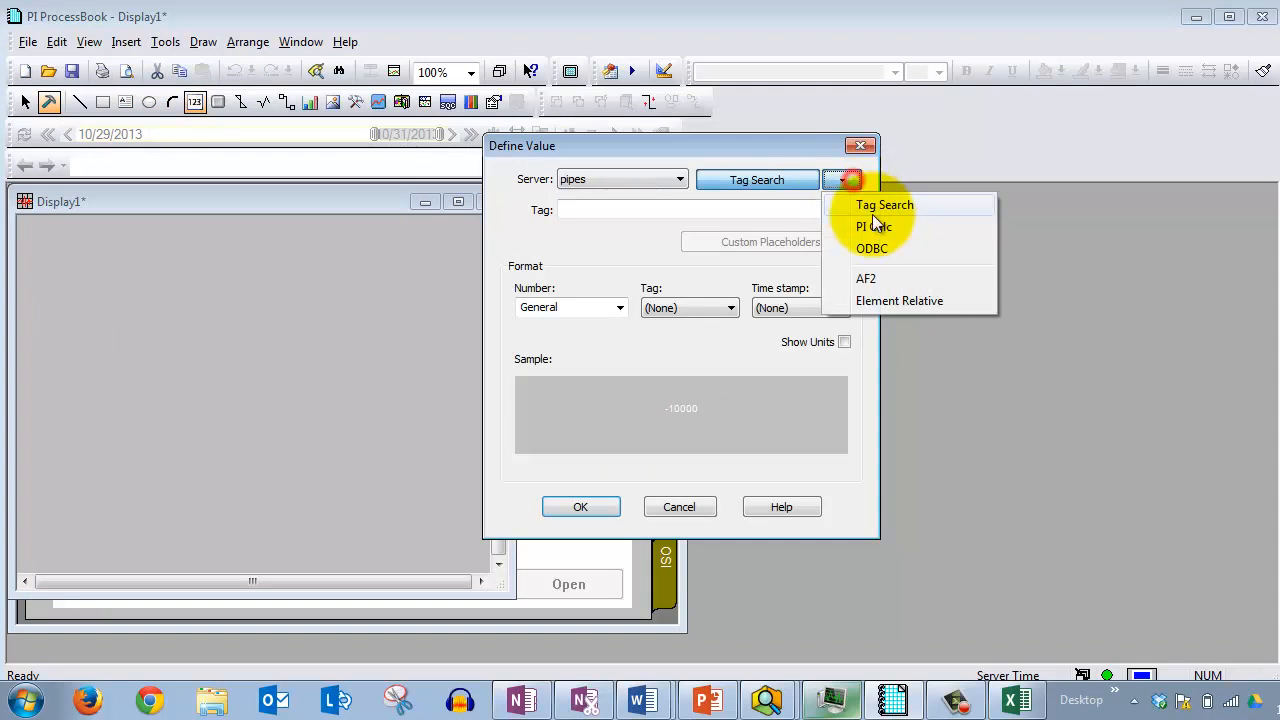
{"action": "left_click", "coordinate": [879, 274]}
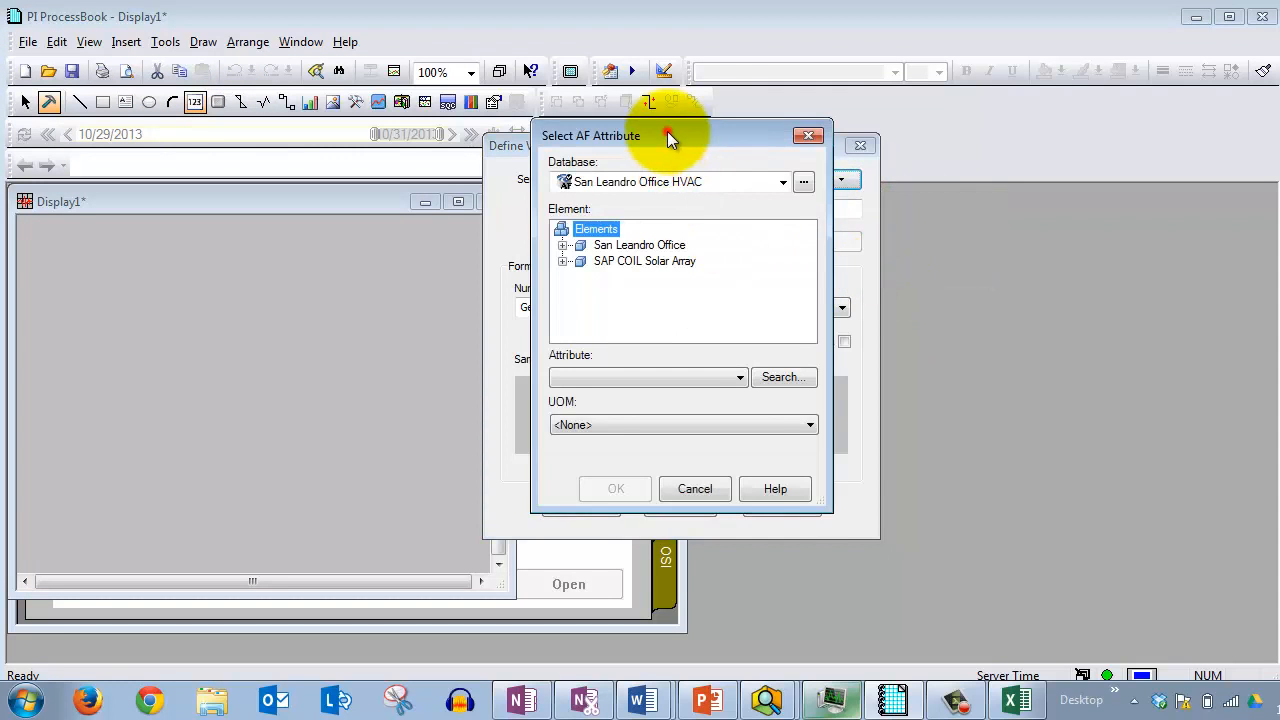
{"action": "left_click_drag", "start_coordinate": [667, 131], "coordinate": [718, 107]}
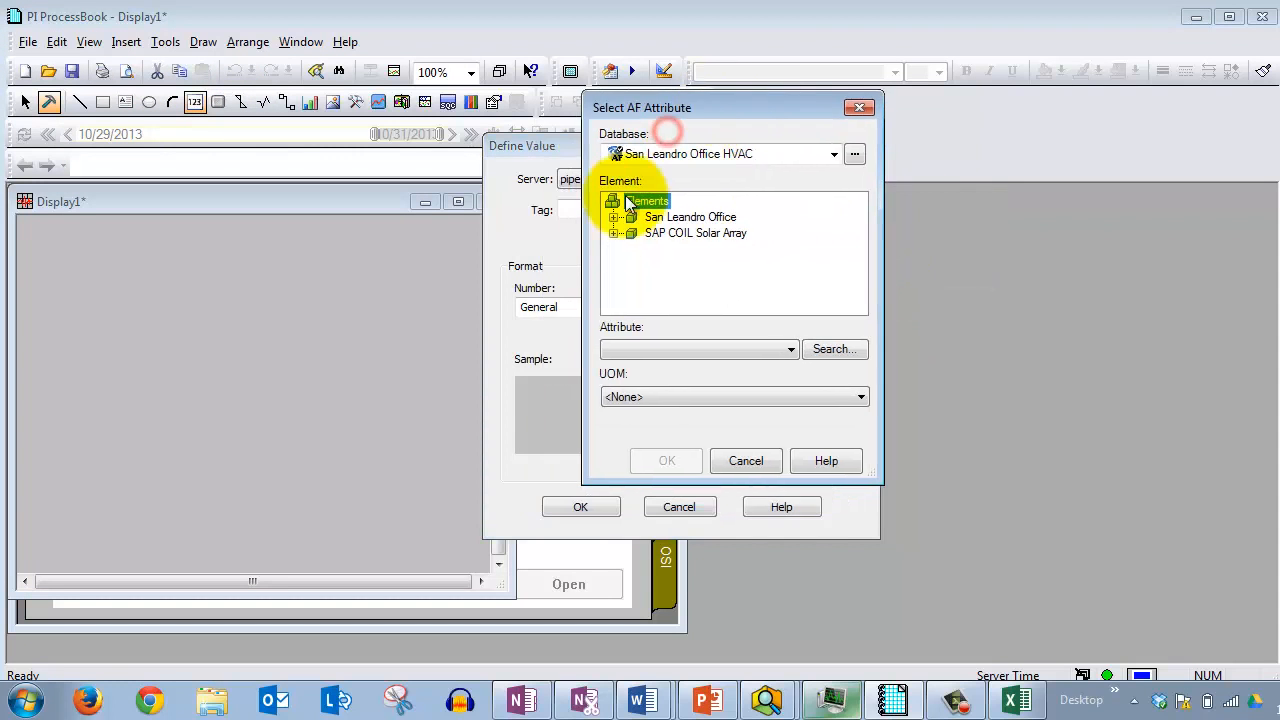
- Select the Learning Videos database and expand NuGreen > Houston > Cracking Process > Equipment in the AF element tree
{"action": "left_click", "coordinate": [834, 156]}
{"action": "left_click", "coordinate": [730, 318]}
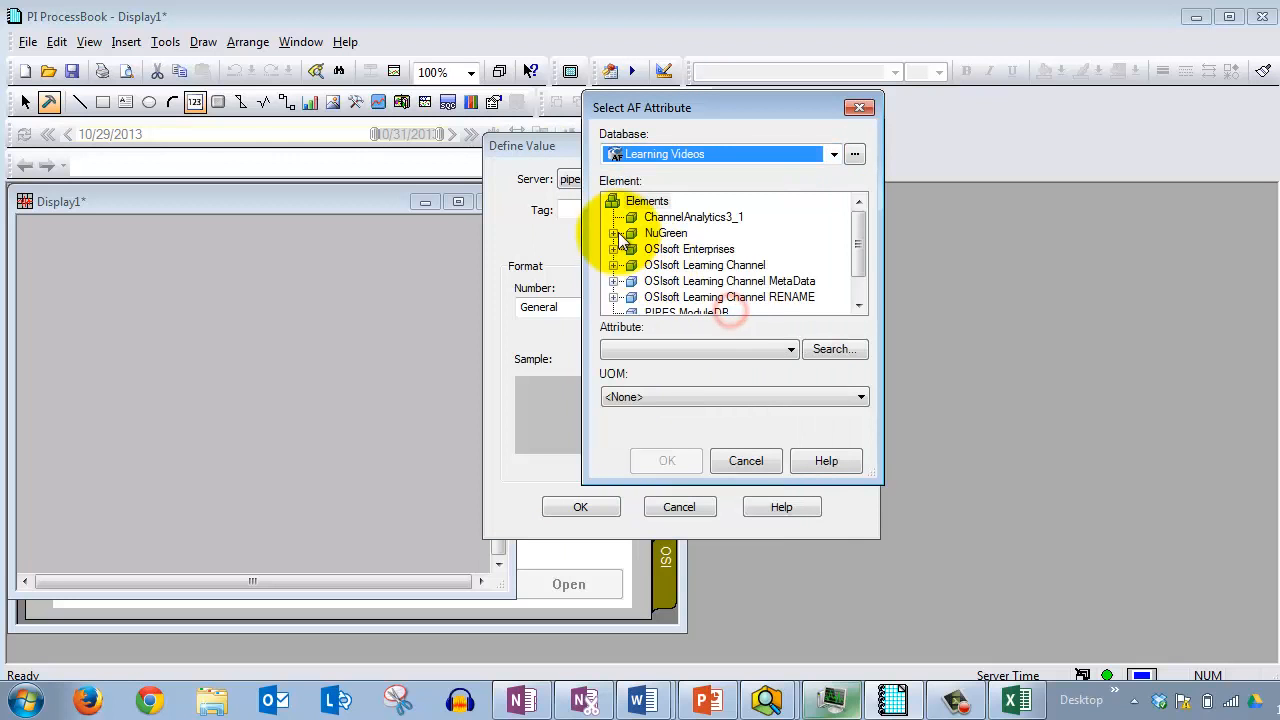
{"action": "left_click", "coordinate": [614, 234]}
{"action": "left_click", "coordinate": [632, 233]}
{"action": "left_click", "coordinate": [651, 249]}
{"action": "left_click", "coordinate": [669, 265]}
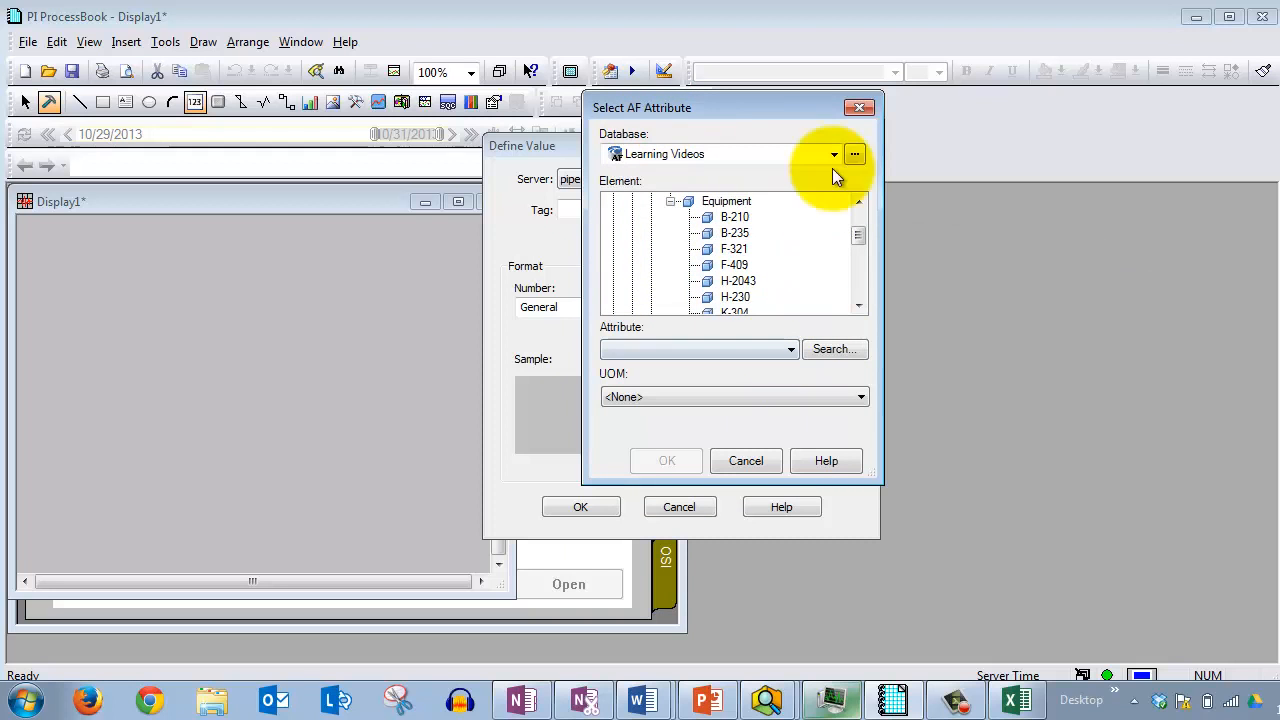
- Open the attribute search from the AF attribute selection, then close it and the value definition without choosing an attribute
{"action": "left_click", "coordinate": [829, 348]}
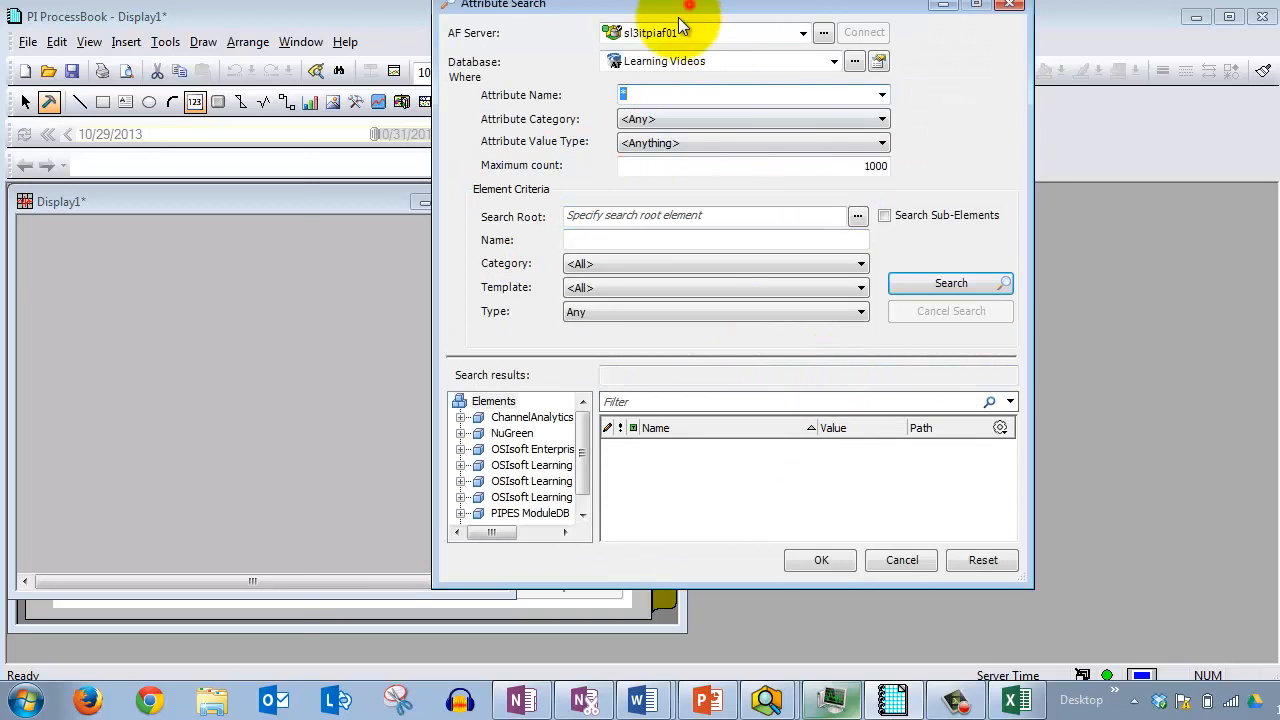
{"action": "left_click_drag", "start_coordinate": [691, 5], "coordinate": [560, 69]}
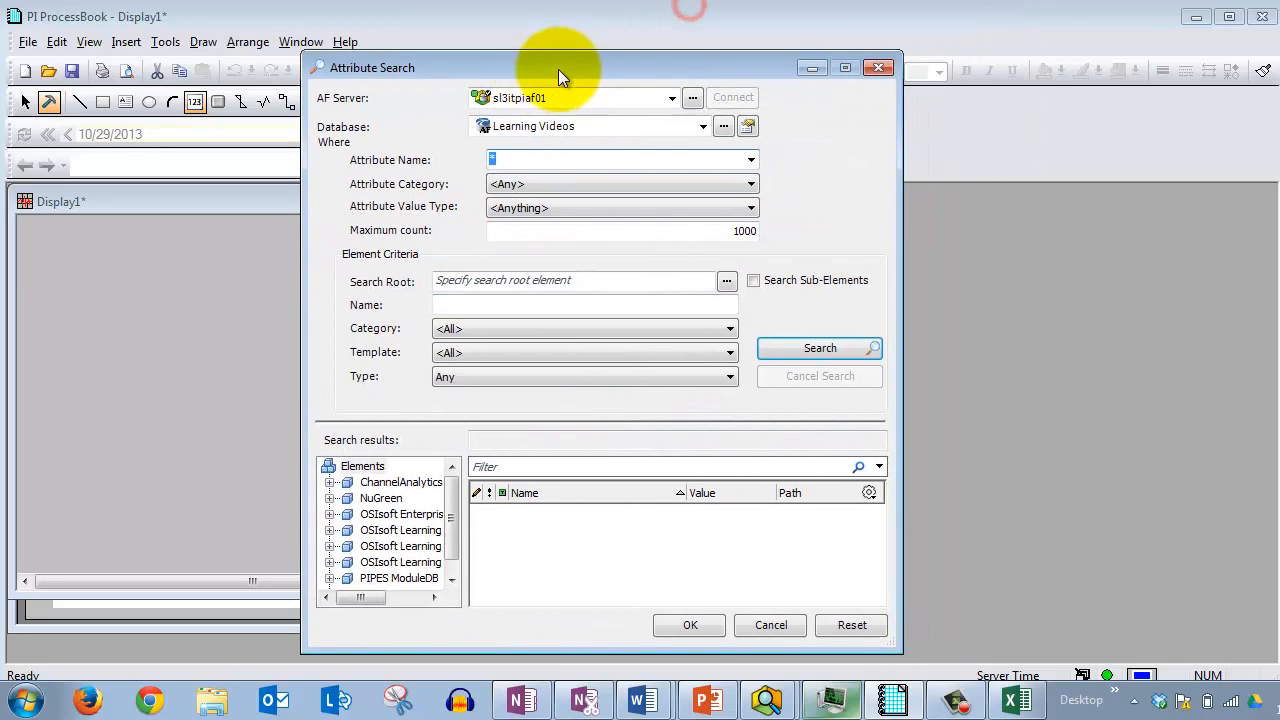
{"action": "left_click", "coordinate": [885, 68]}
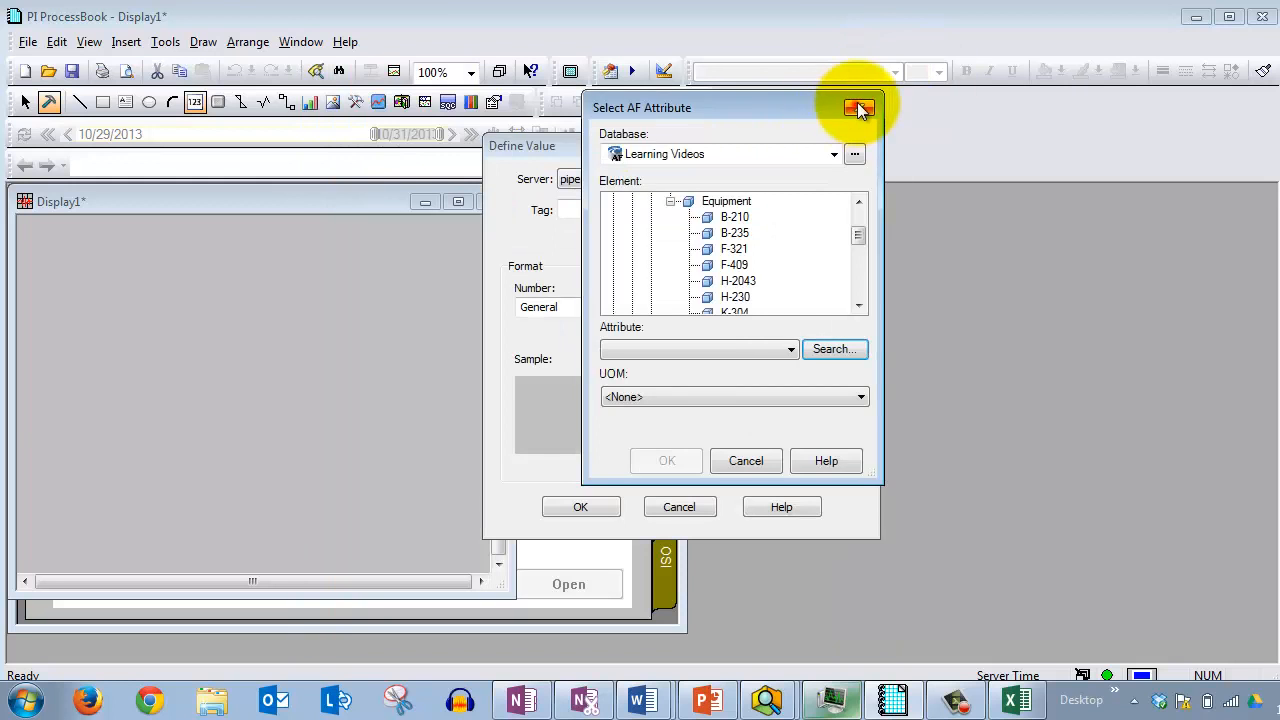
{"action": "left_click", "coordinate": [856, 103]}
{"action": "left_click", "coordinate": [858, 145]}
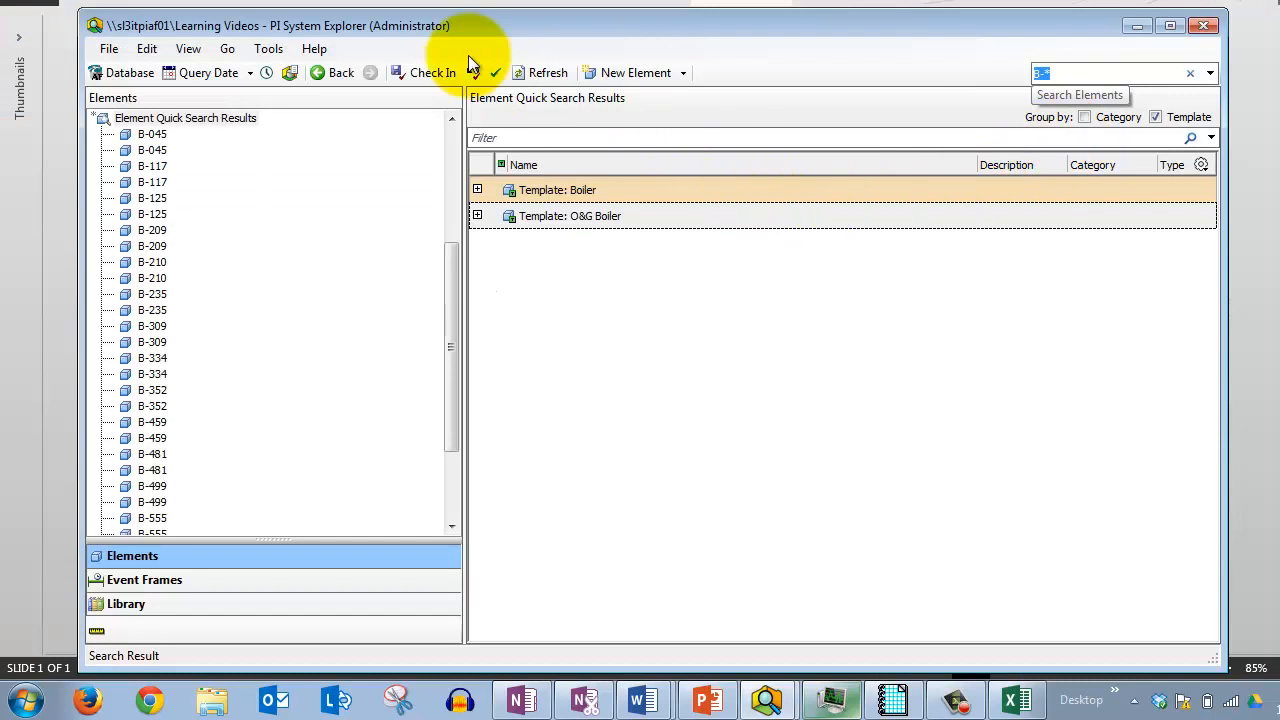
- In PI System Explorer, expand the Boiler template group in the element search results and select element B-117
{"action": "left_click", "coordinate": [477, 190]}
{"action": "left_click", "coordinate": [569, 221]}
{"action": "left_click", "coordinate": [569, 221]}
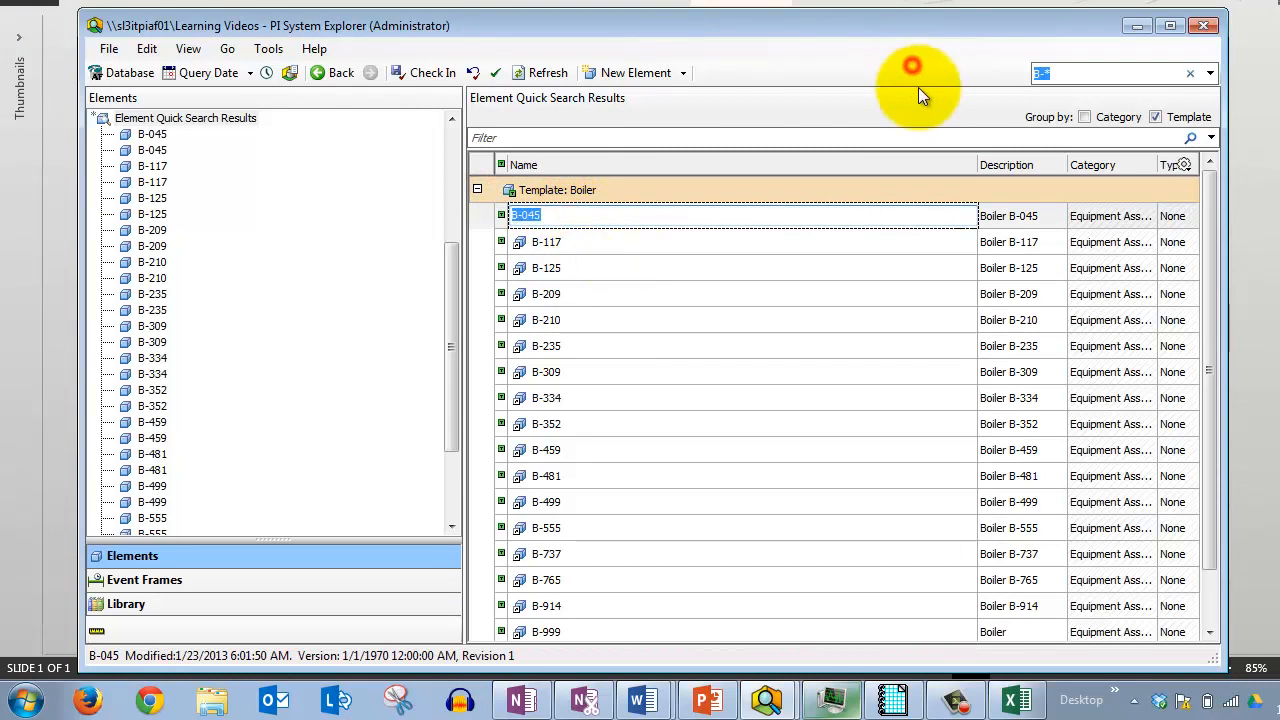
{"action": "left_click_drag", "start_coordinate": [445, 28], "coordinate": [441, 24]}
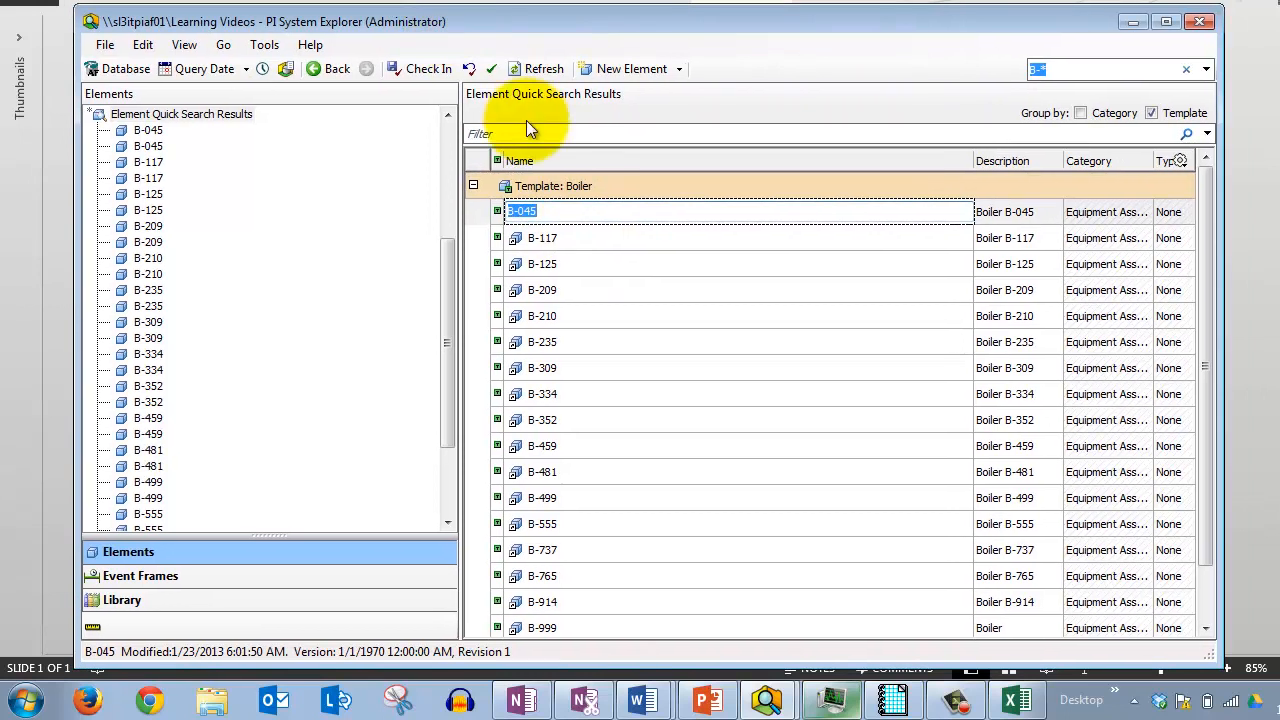
{"action": "left_click", "coordinate": [561, 237]}
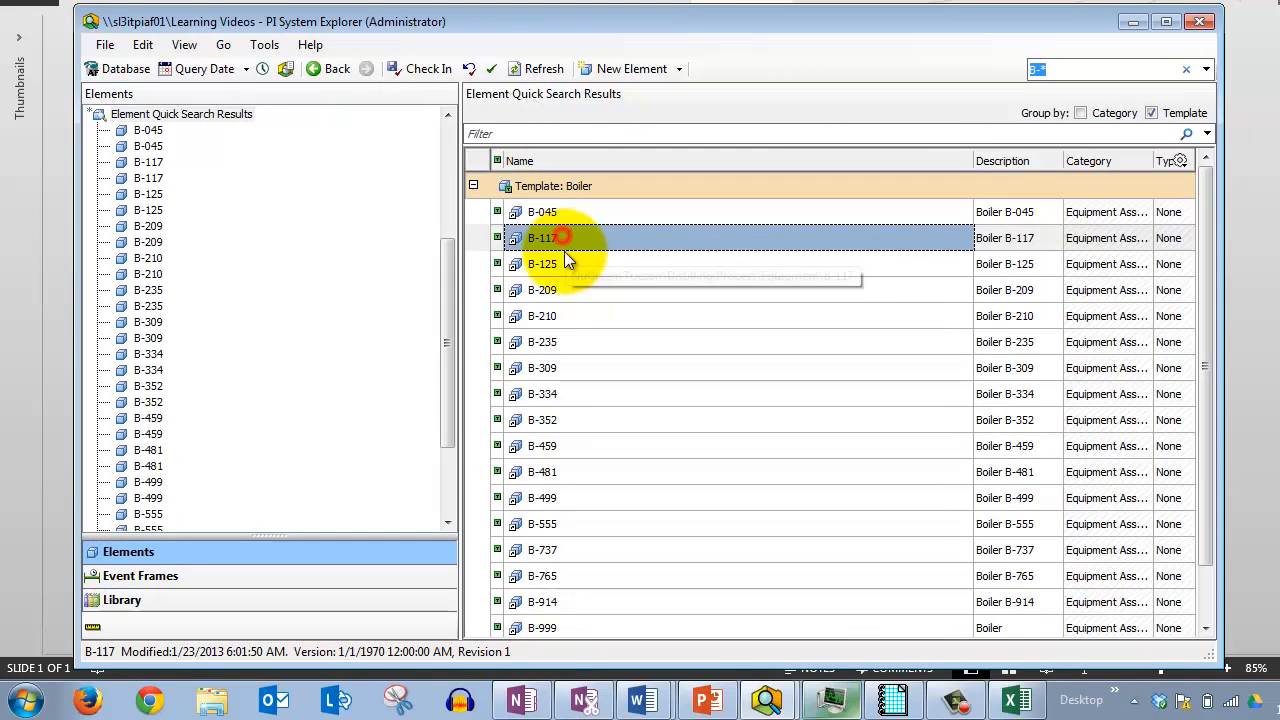
{"action": "key", "text": "ctrl+2"}
{"action": "left_click_drag", "start_coordinate": [477, 166], "coordinate": [848, 171]}
{"action": "left_click_drag", "start_coordinate": [1018, 88], "coordinate": [853, 160]}
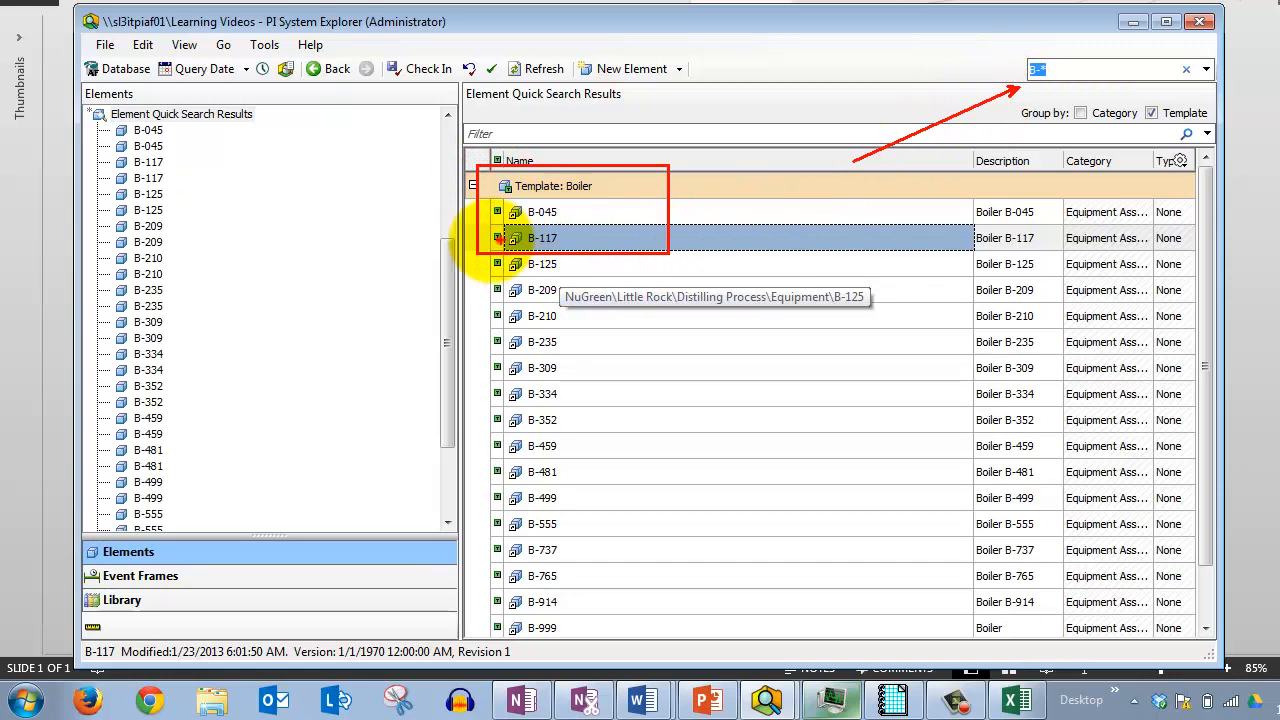
{"action": "left_click_drag", "start_coordinate": [500, 240], "coordinate": [285, 240]}
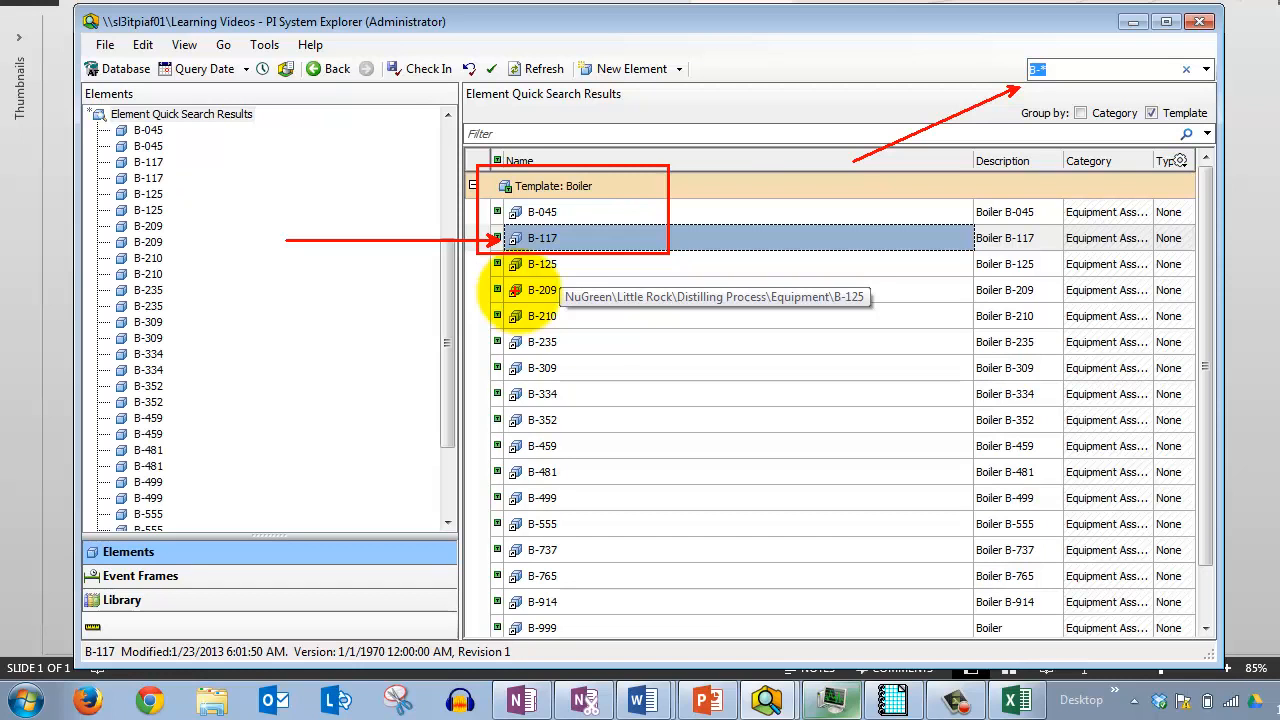
- Open the attribute search and move its window aside so the list of Boiler elements stays in view
{"action": "left_click", "coordinate": [143, 45]}
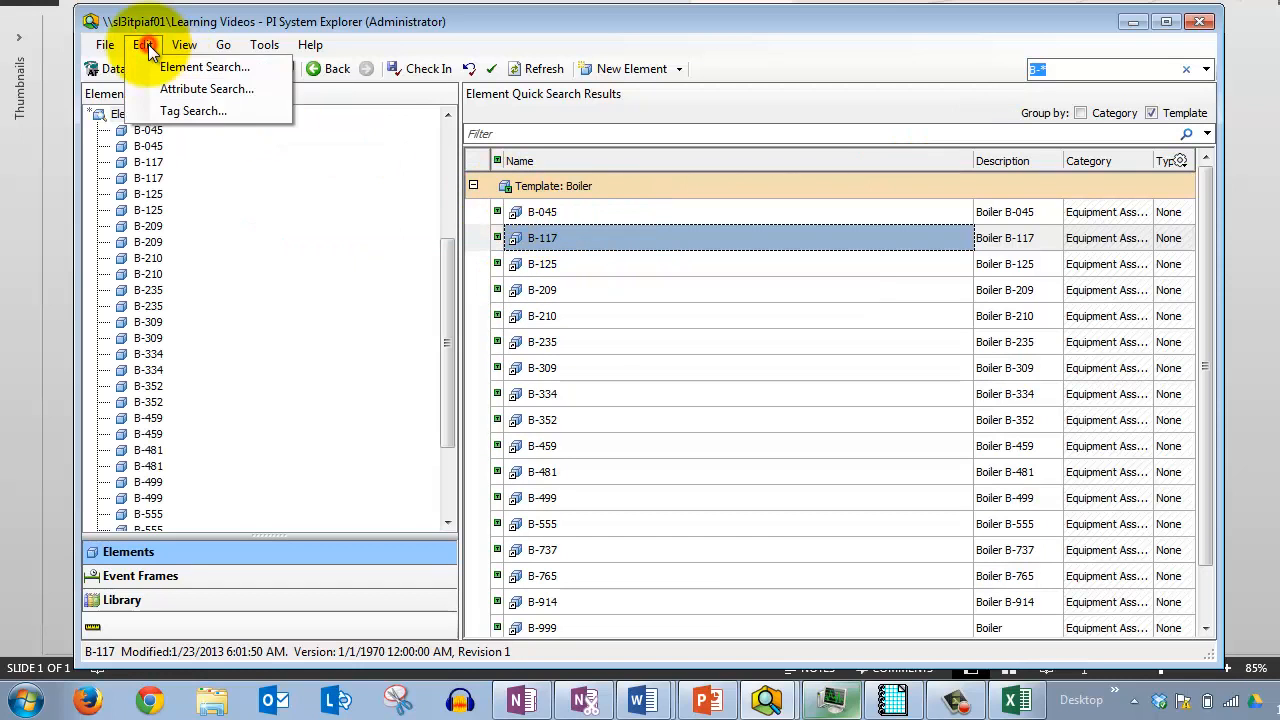
{"action": "left_click", "coordinate": [201, 88]}
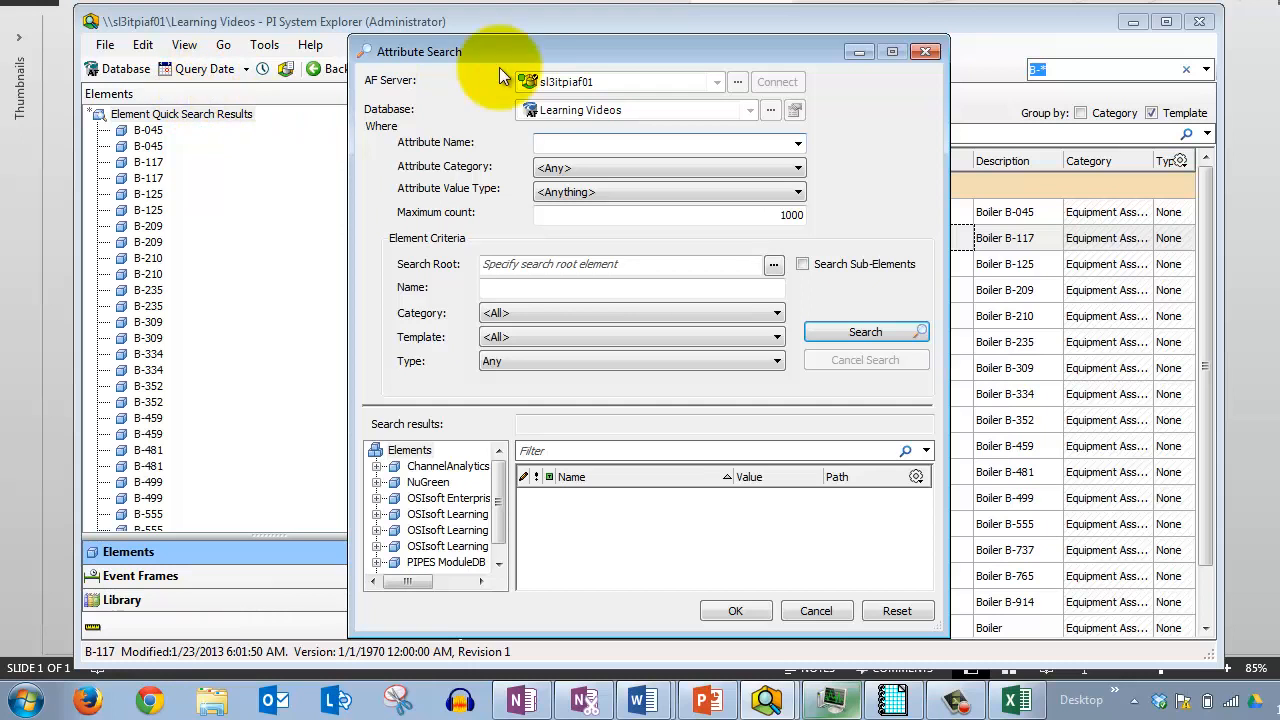
{"action": "mouse_move", "coordinate": [500, 55]}
{"action": "left_mouse_down"}
{"action": "mouse_move", "coordinate": [452, 57]}
{"action": "mouse_move", "coordinate": [491, 58]}
{"action": "left_mouse_up"}
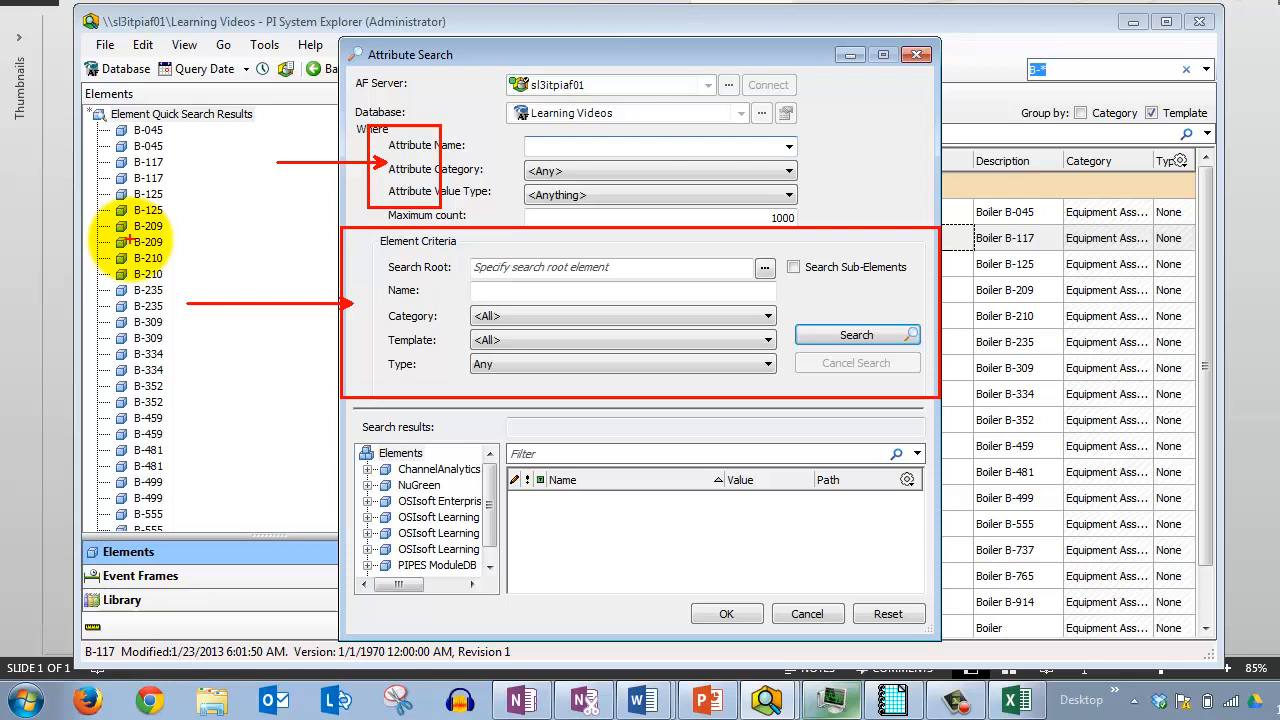
{"action": "left_click_drag", "start_coordinate": [493, 52], "coordinate": [968, 44]}
{"action": "key", "text": "ctrl+shift+d"}
{"action": "left_click_drag", "start_coordinate": [695, 214], "coordinate": [808, 240]}
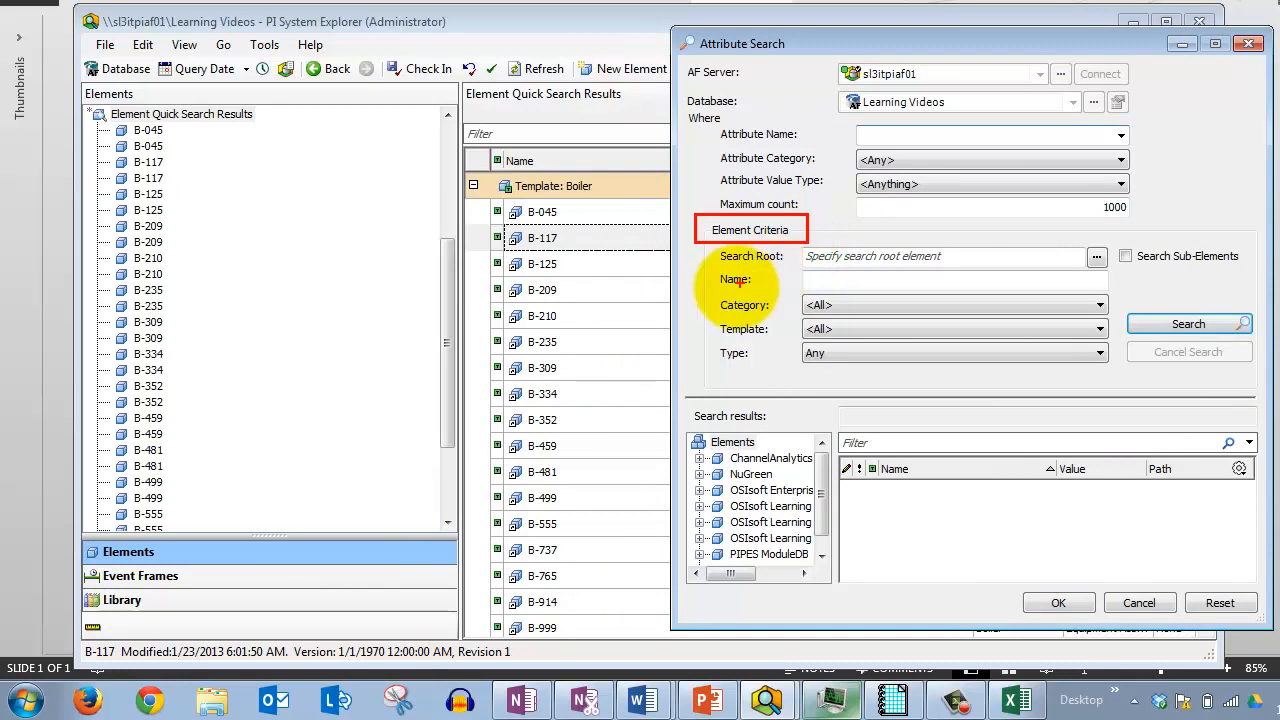
{"action": "left_click_drag", "start_coordinate": [593, 200], "coordinate": [664, 290]}
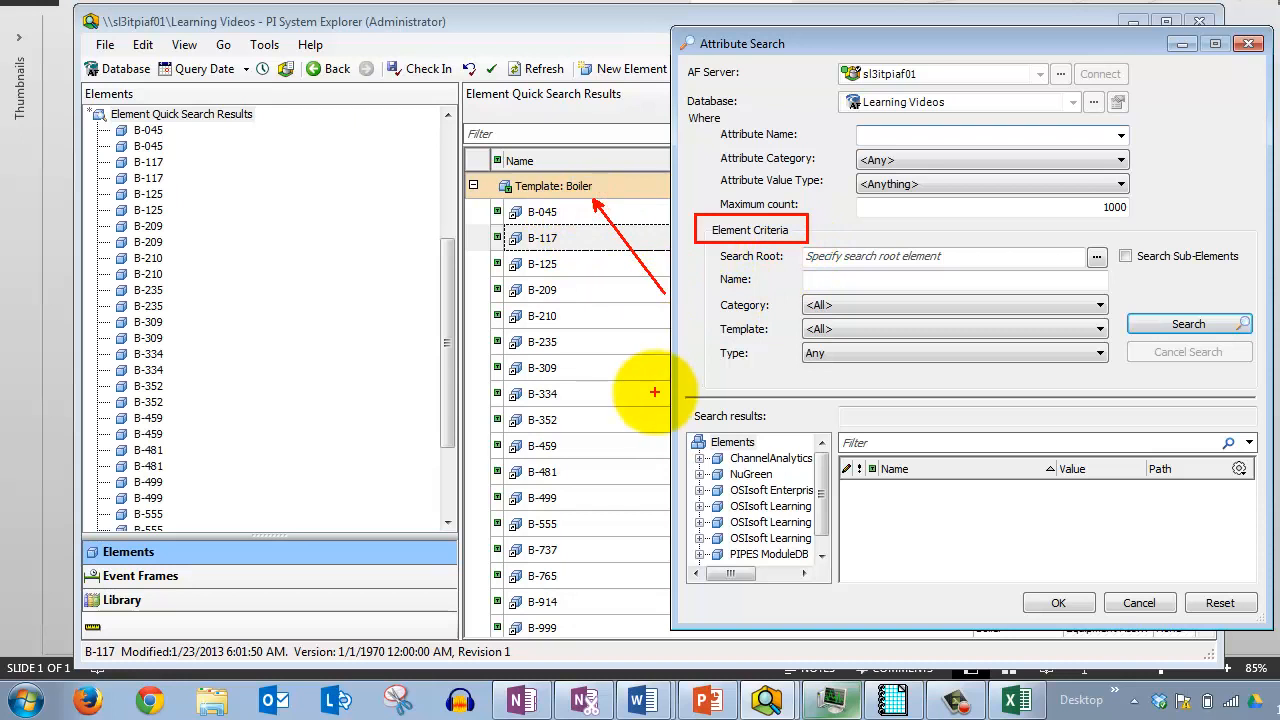
{"action": "left_click_drag", "start_coordinate": [578, 290], "coordinate": [636, 267]}
{"action": "left_click_drag", "start_coordinate": [574, 316], "coordinate": [646, 300]}
{"action": "left_click_drag", "start_coordinate": [562, 368], "coordinate": [650, 342]}
{"action": "left_click_drag", "start_coordinate": [566, 398], "coordinate": [645, 380]}
{"action": "left_click_drag", "start_coordinate": [690, 208], "coordinate": [1266, 391]}
{"action": "key", "text": "Escape"}
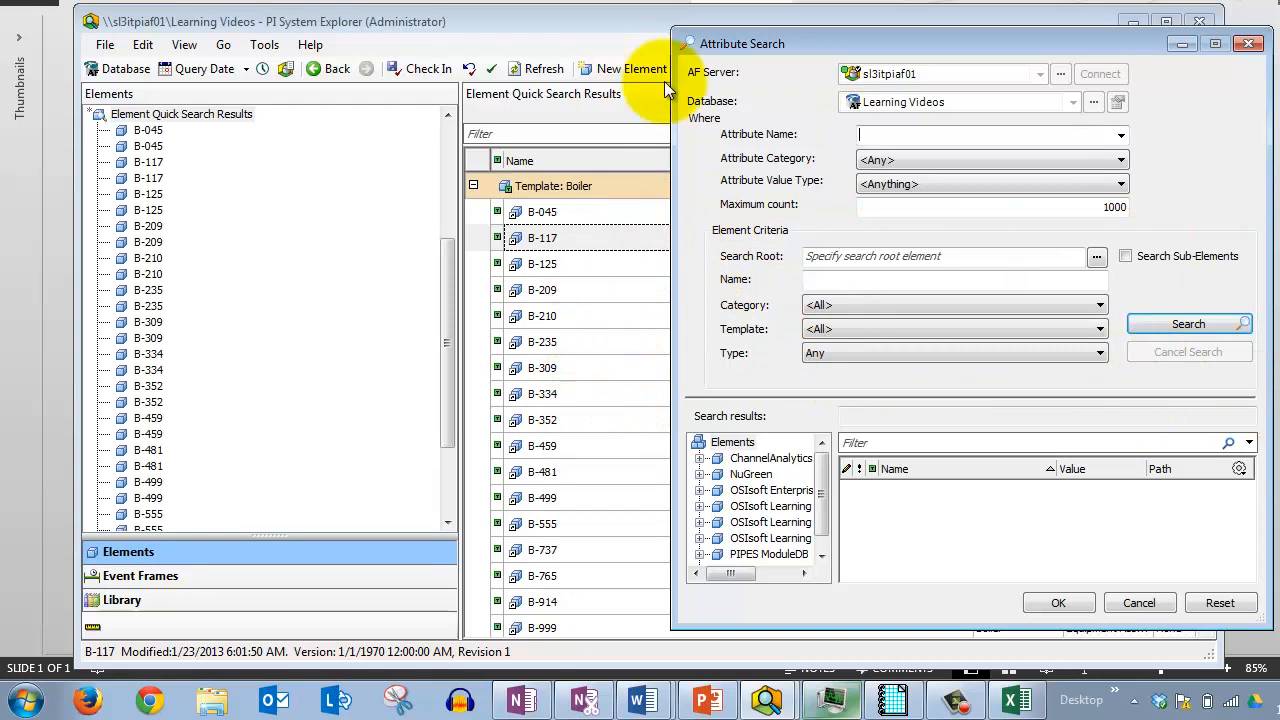
- Set the element template criterion to Boiler and run the attribute search
{"action": "left_click", "coordinate": [819, 333]}
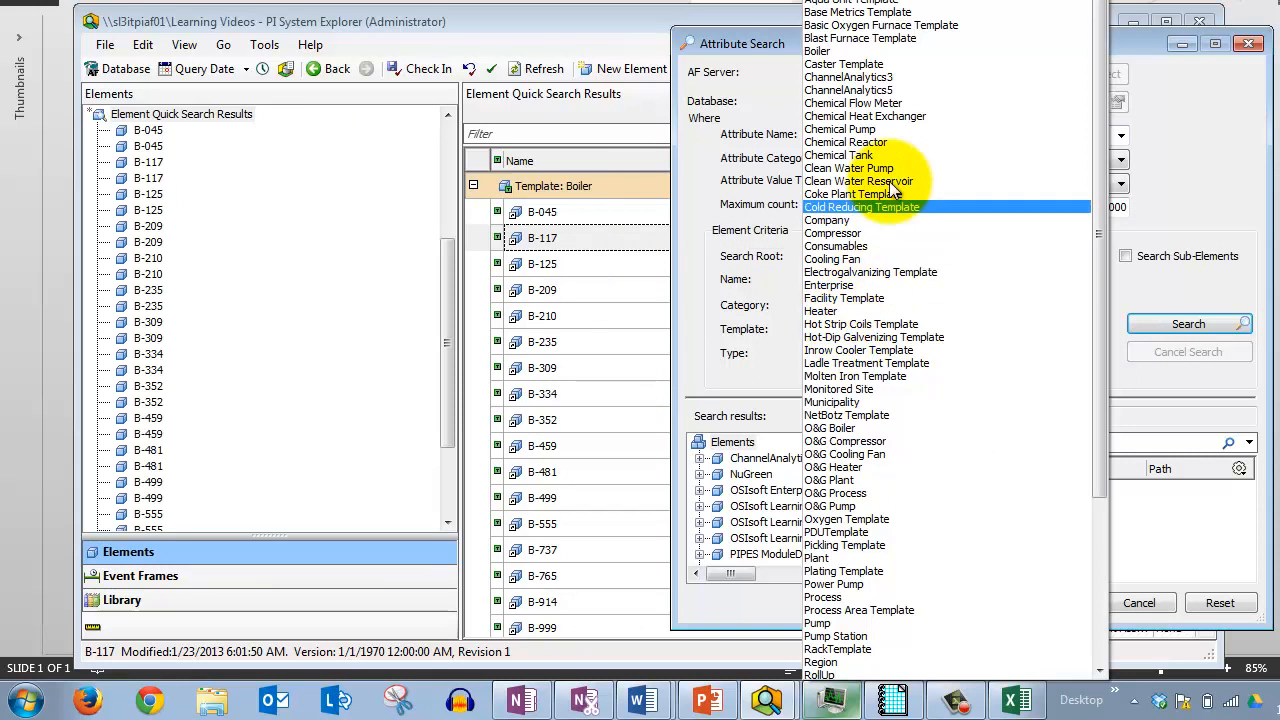
{"action": "left_click", "coordinate": [879, 52]}
{"action": "left_click", "coordinate": [856, 334]}
{"action": "scroll", "coordinate": [840, 338], "scroll_direction": "down", "scroll_amount": 1}
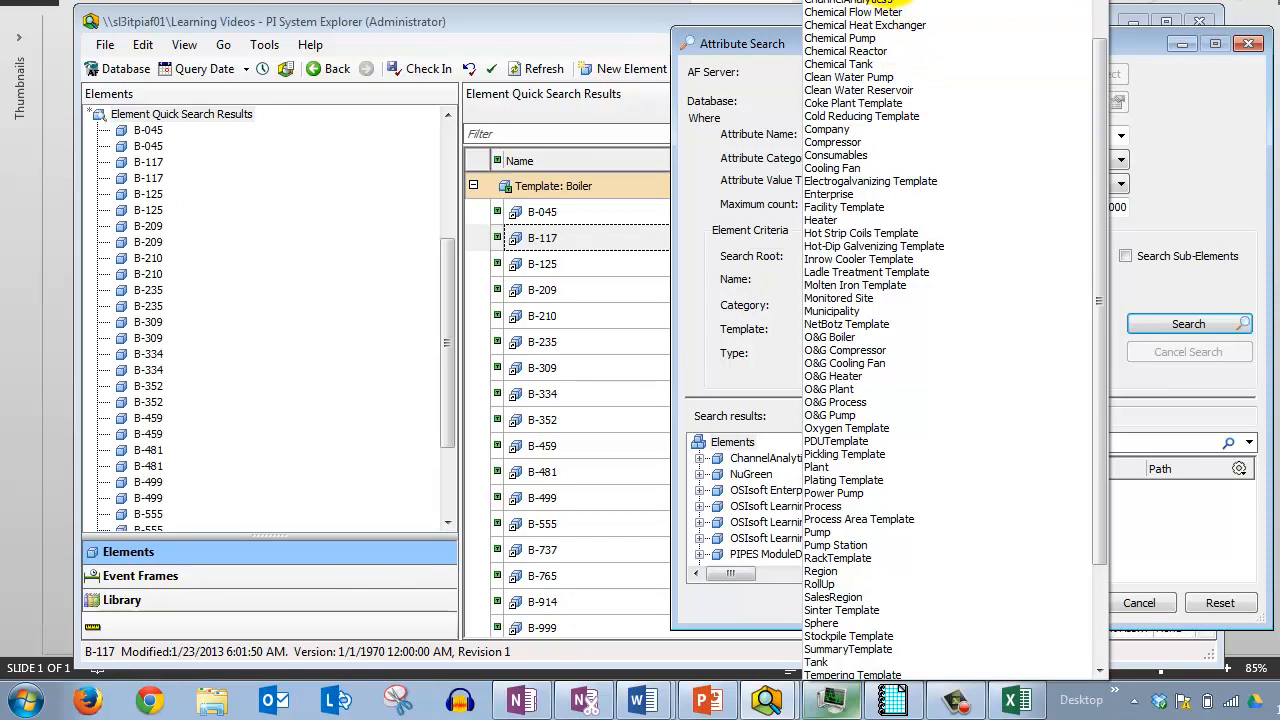
{"action": "left_click", "coordinate": [888, 1]}
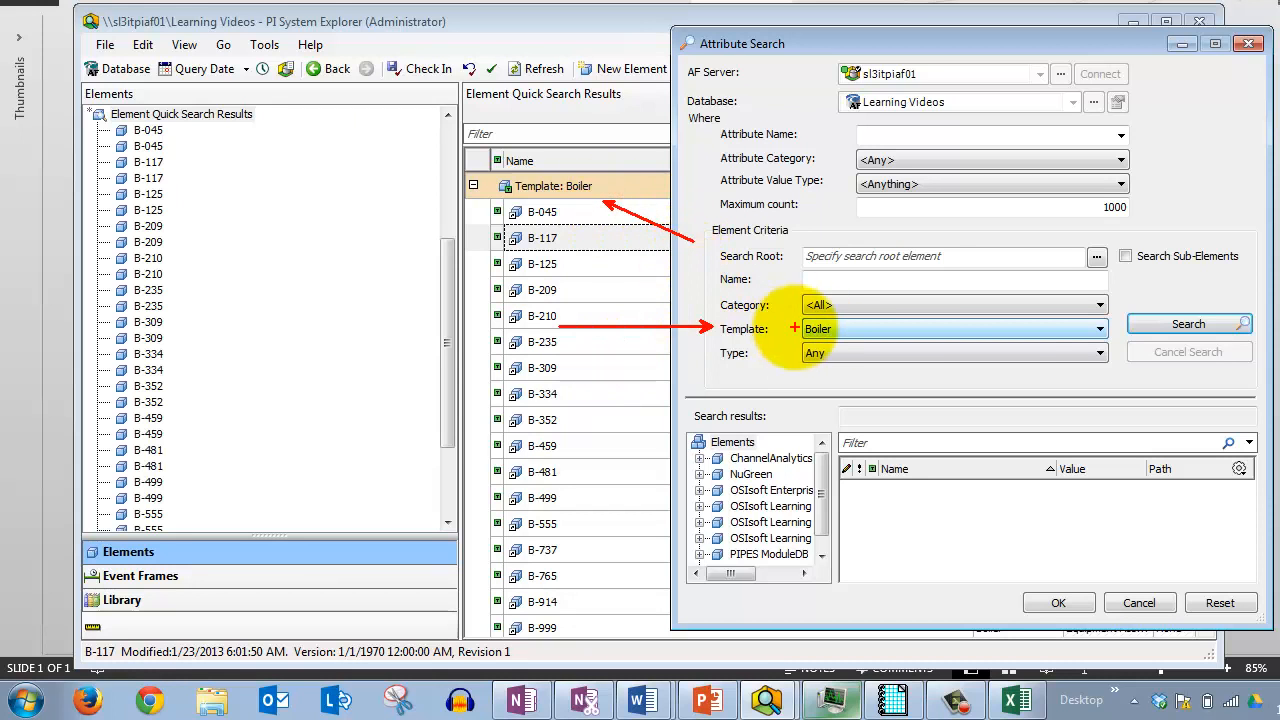
{"action": "left_click", "coordinate": [1160, 333]}
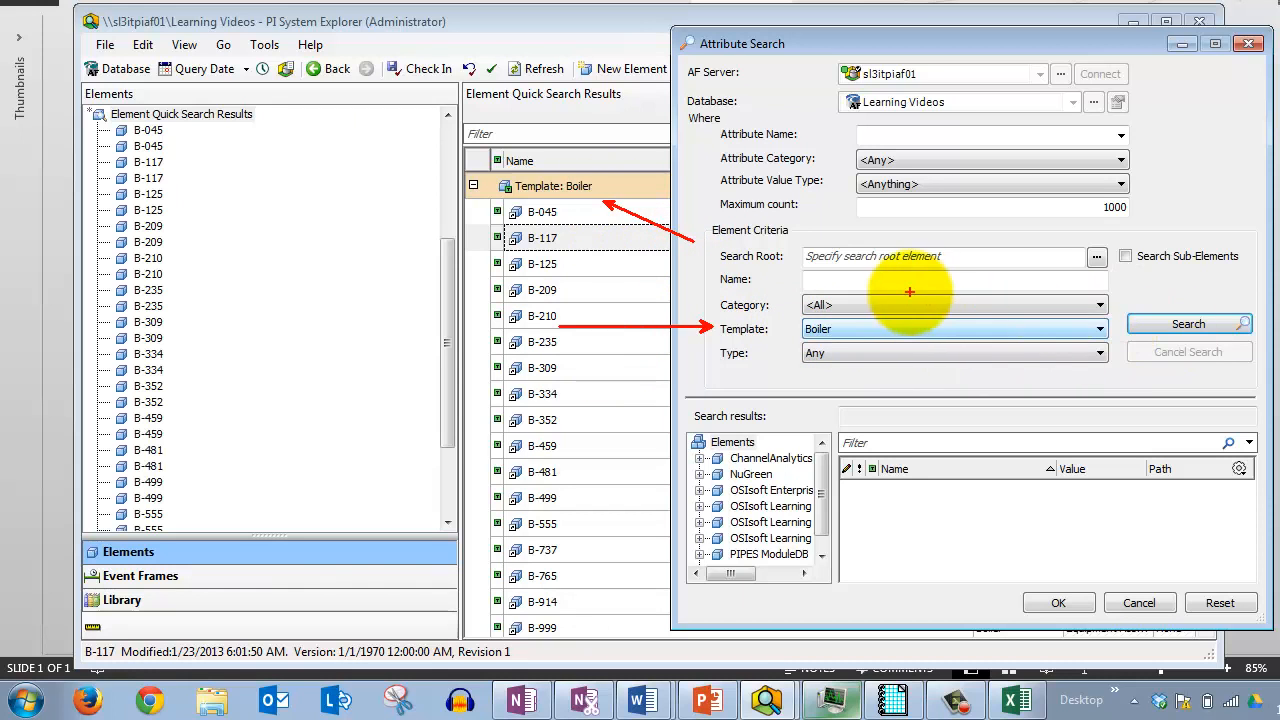
- Set the search root to NuGreen, include sub-elements and run the attribute search again
{"action": "left_click", "coordinate": [1097, 257]}
{"action": "left_click", "coordinate": [899, 245]}
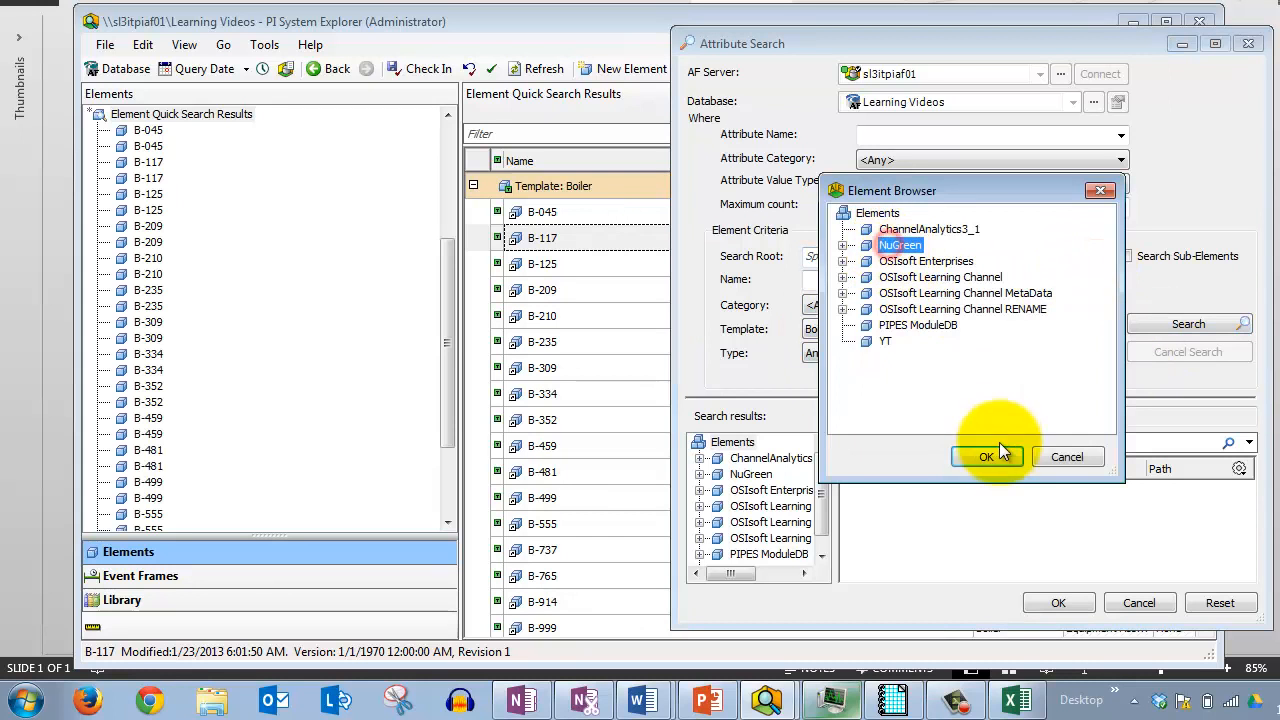
{"action": "left_click", "coordinate": [992, 458]}
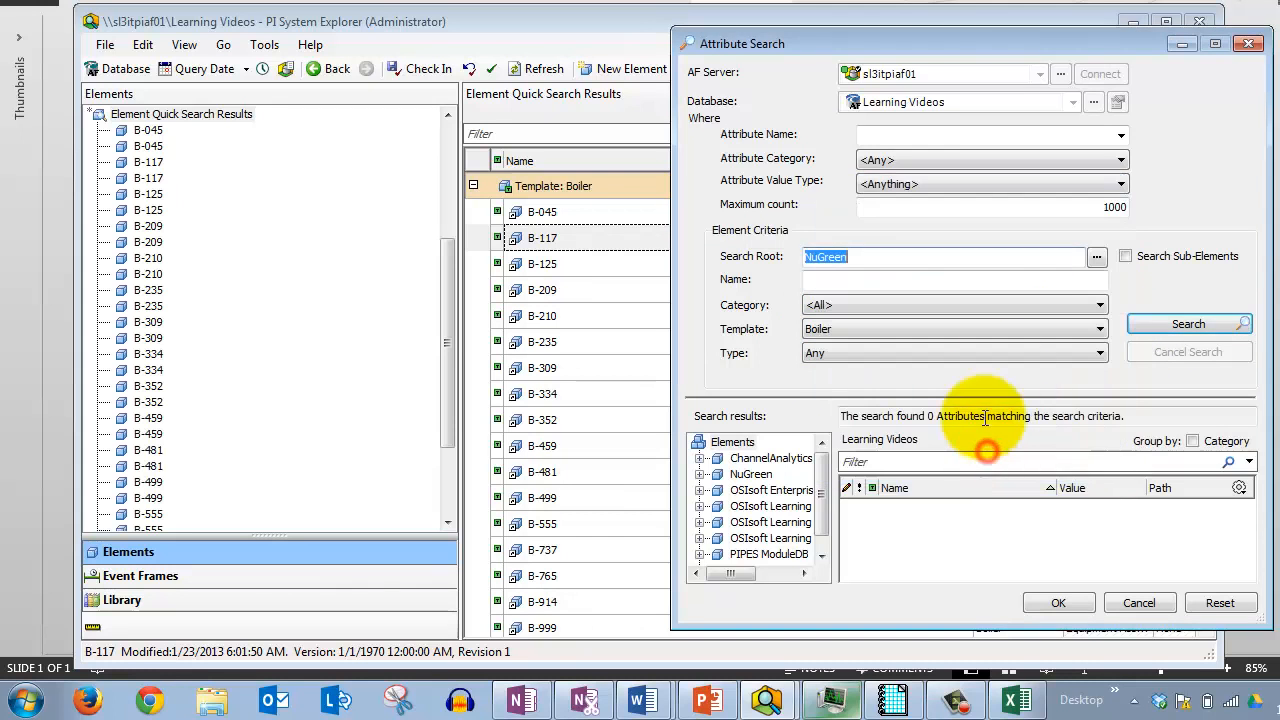
{"action": "left_click", "coordinate": [1127, 260]}
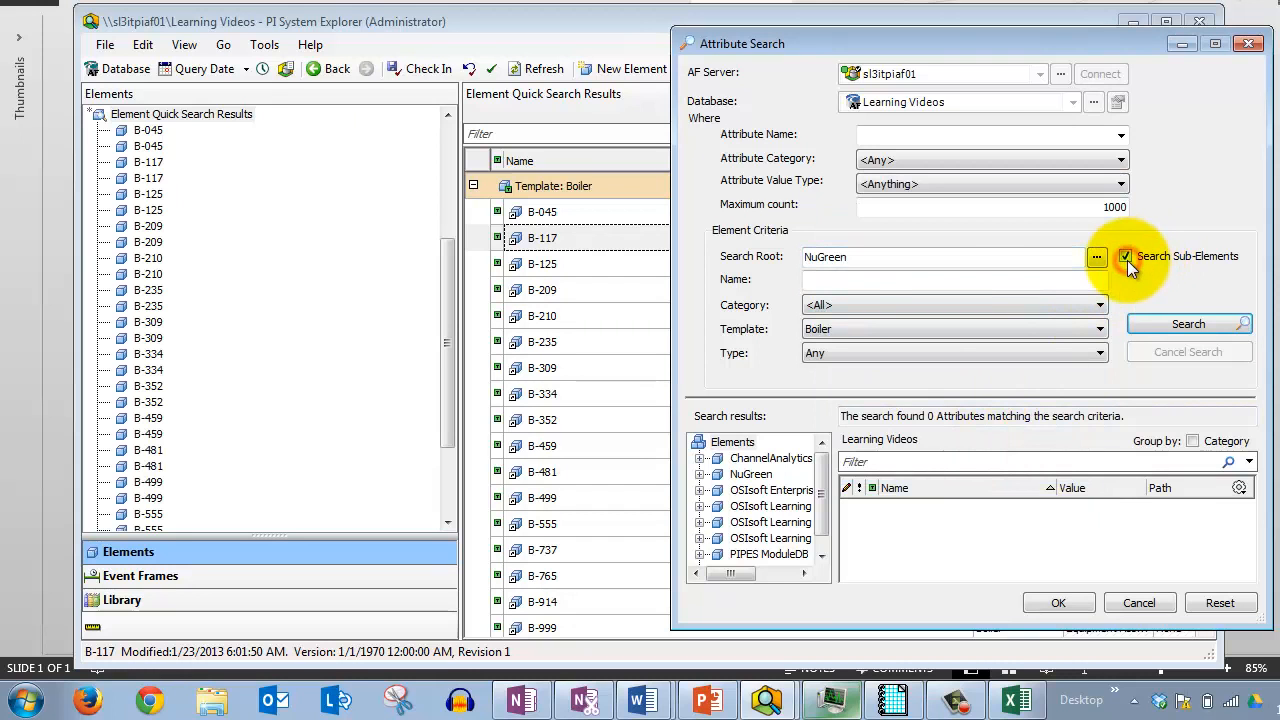
{"action": "left_click", "coordinate": [1150, 328]}
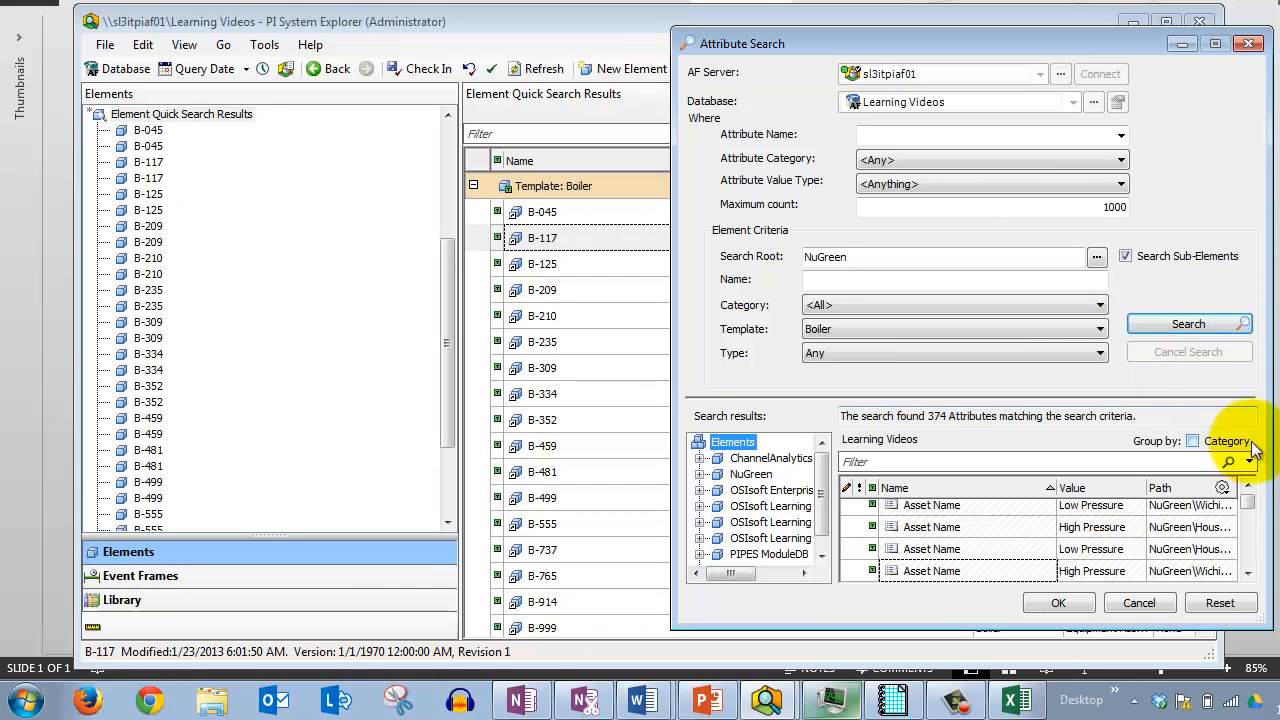
{"action": "left_click_drag", "start_coordinate": [1255, 510], "coordinate": [1240, 480]}
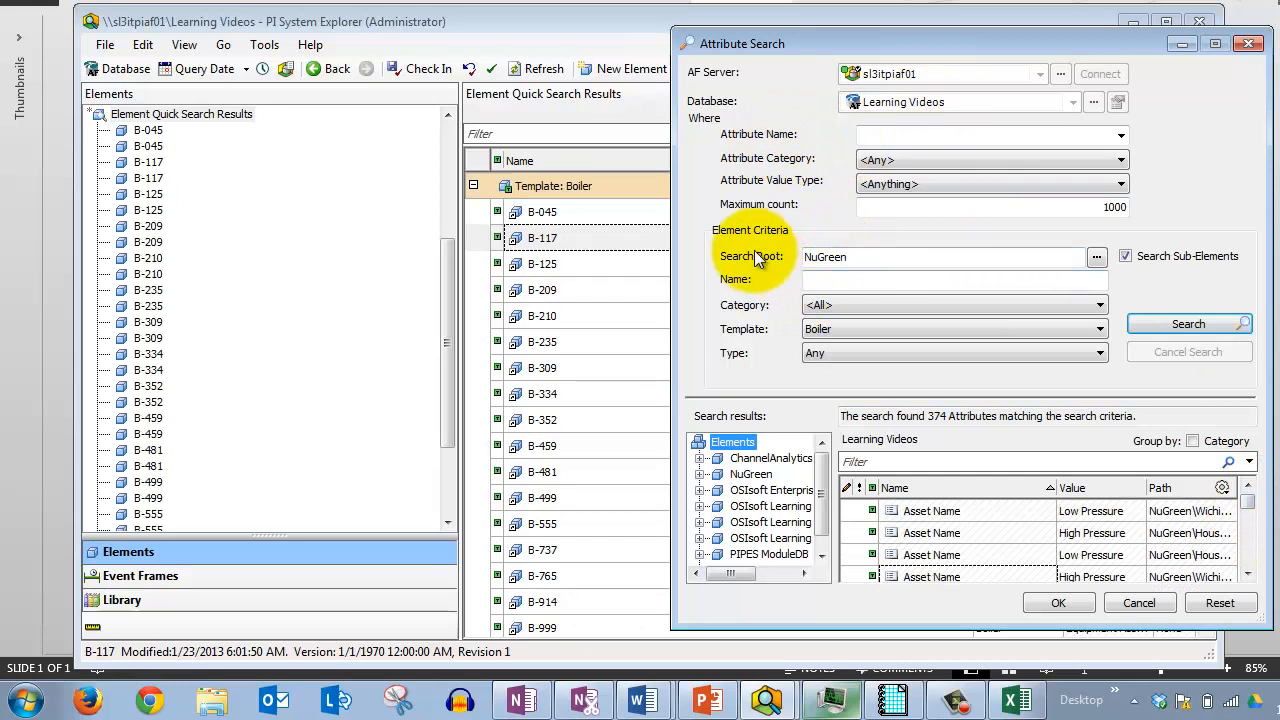
- Restrict the element name to B-117 and rerun the attribute search
{"action": "left_click", "coordinate": [814, 278]}
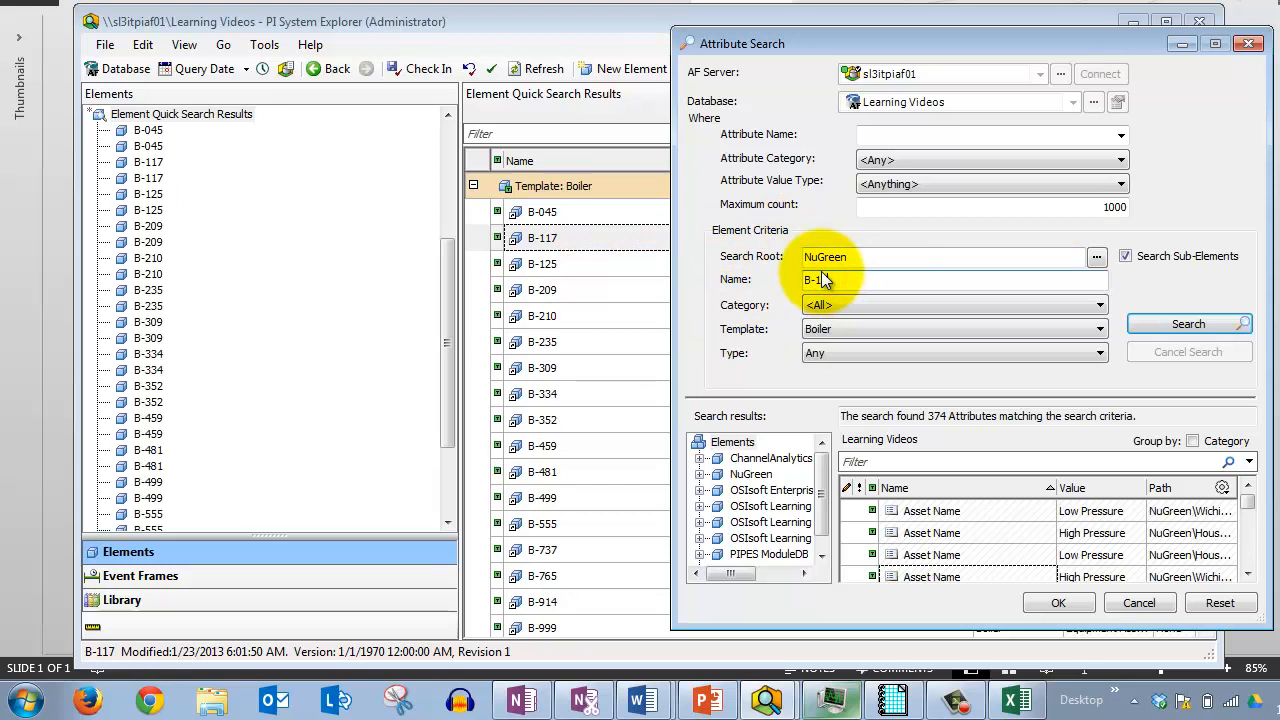
{"action": "key", "text": "BackSpace"}
{"action": "key", "text": "BackSpace"}
{"action": "type", "text": "17"}
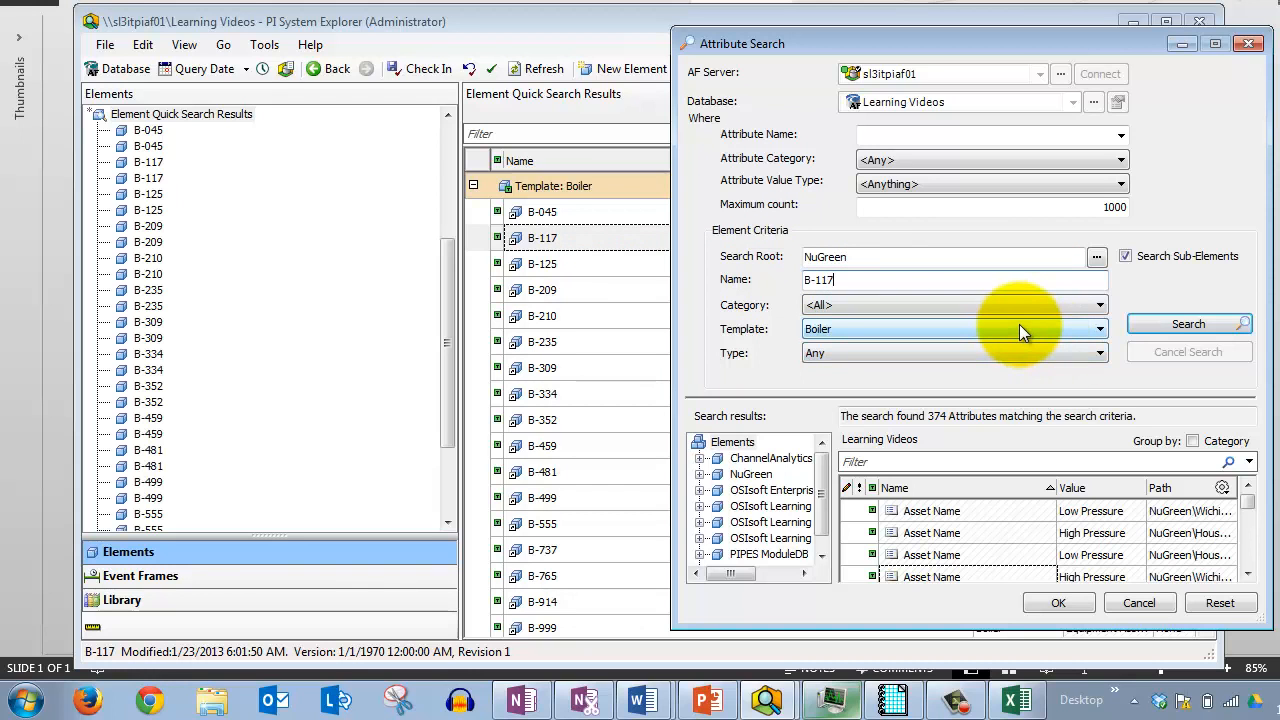
{"action": "left_click", "coordinate": [1158, 320]}
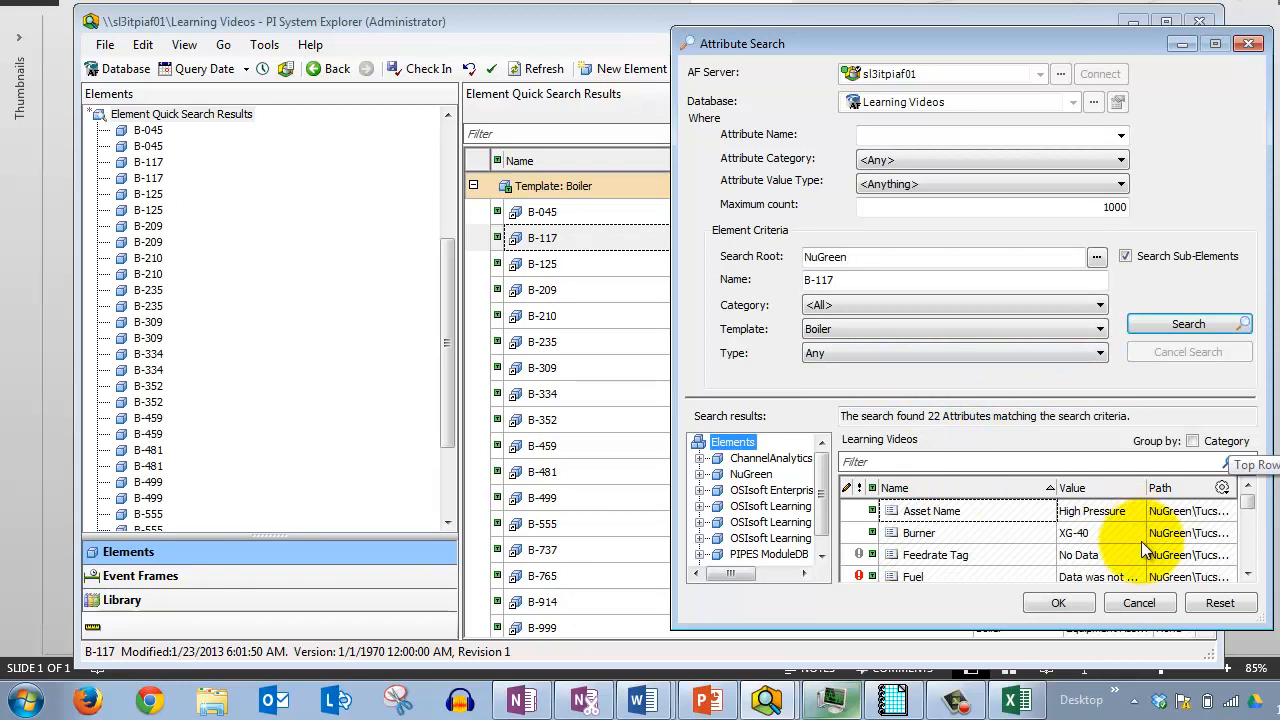
- Enlarge the search window and narrow the Name column to give the attribute paths more room, with the results sorted by value
{"action": "left_click_drag", "start_coordinate": [1264, 626], "coordinate": [1258, 678]}
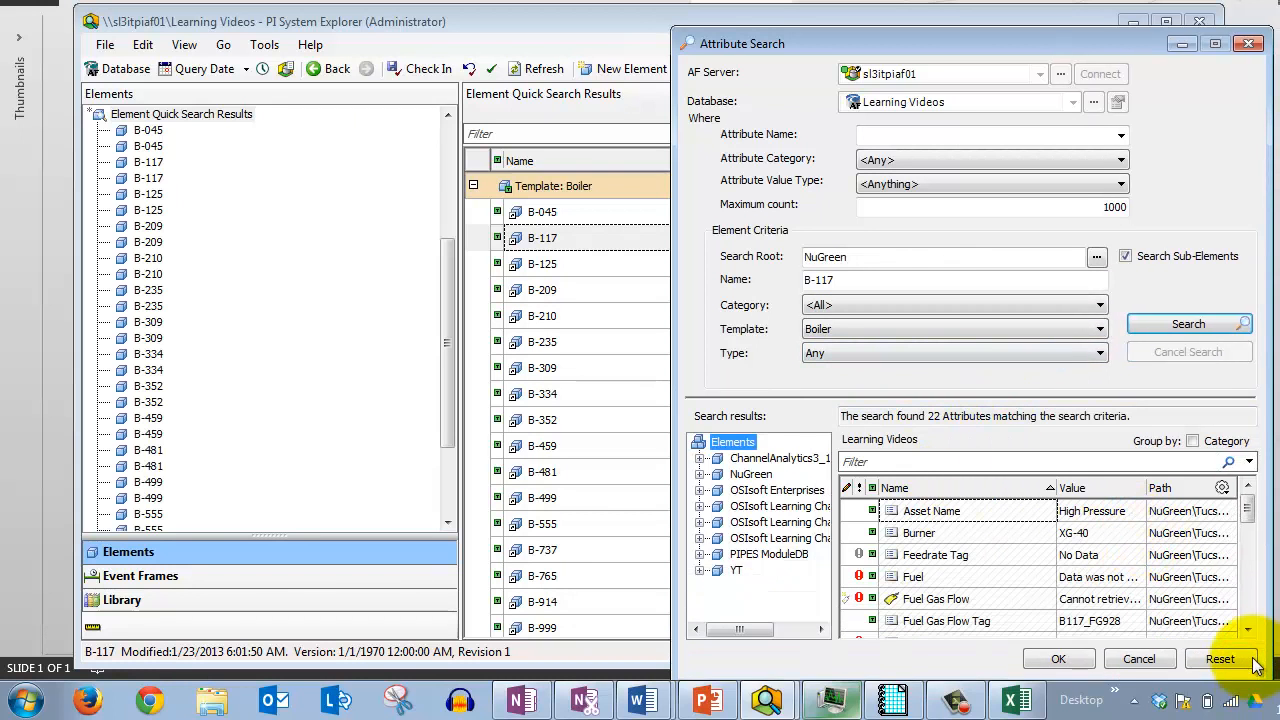
{"action": "left_click_drag", "start_coordinate": [672, 359], "coordinate": [592, 358]}
{"action": "left_click", "coordinate": [1200, 579]}
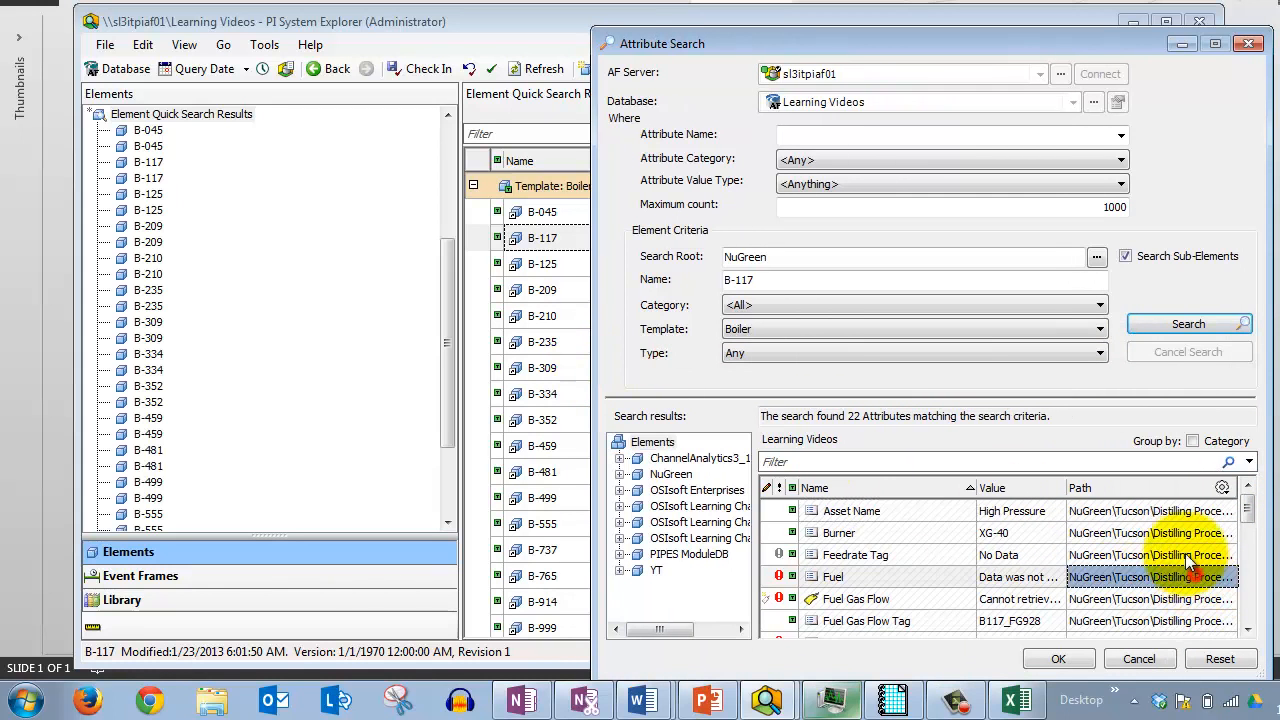
{"action": "left_click", "coordinate": [978, 487]}
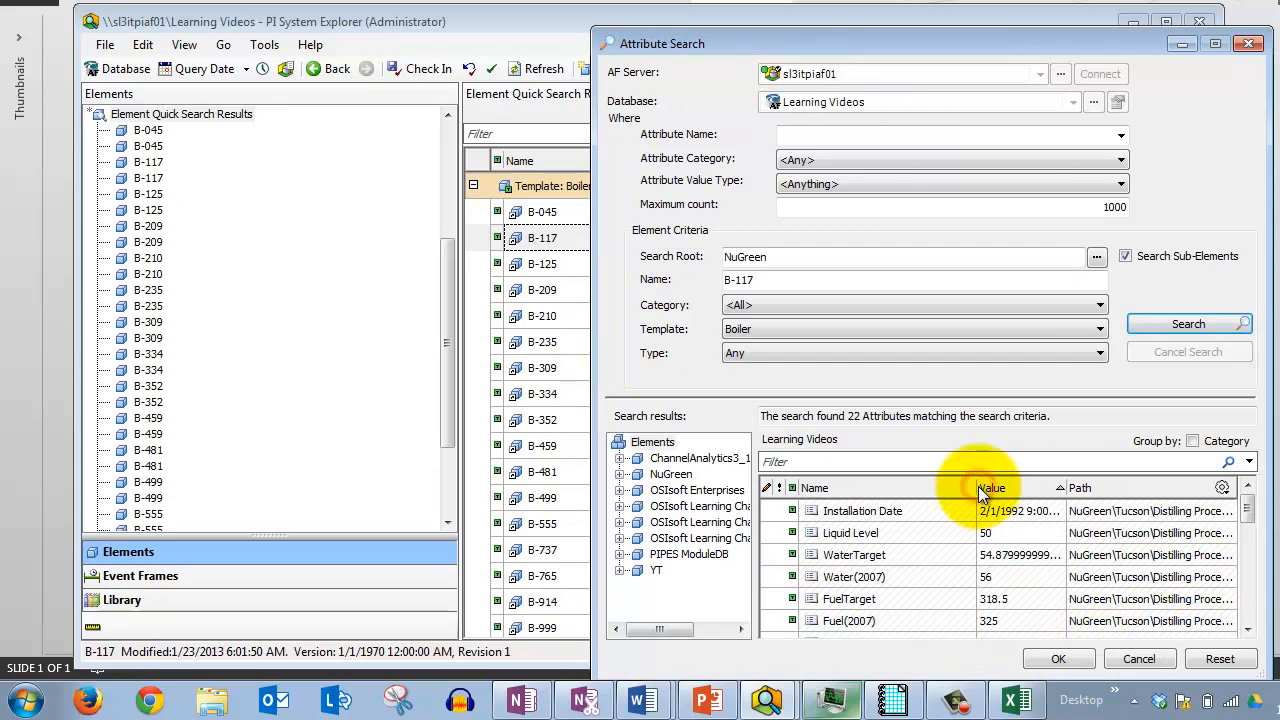
{"action": "left_click_drag", "start_coordinate": [976, 487], "coordinate": [903, 488]}
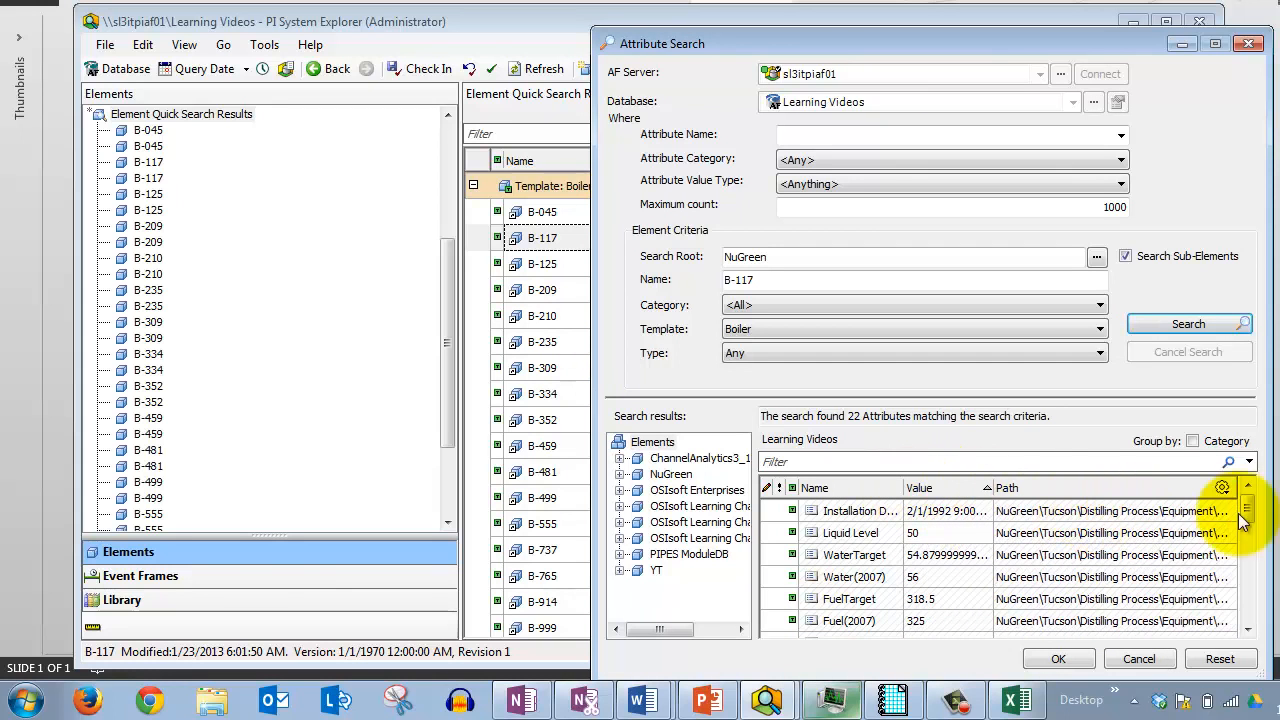
{"action": "mouse_move", "coordinate": [1266, 594]}
{"action": "left_mouse_down"}
{"action": "mouse_move", "coordinate": [1274, 514]}
{"action": "mouse_move", "coordinate": [1279, 582]}
{"action": "left_mouse_up"}
{"action": "scroll", "coordinate": [835, 555], "scroll_direction": "up", "scroll_amount": 5}
- Examine B-117's found attributes from the installation date down to Fuel Savings
{"action": "left_click", "coordinate": [853, 512]}
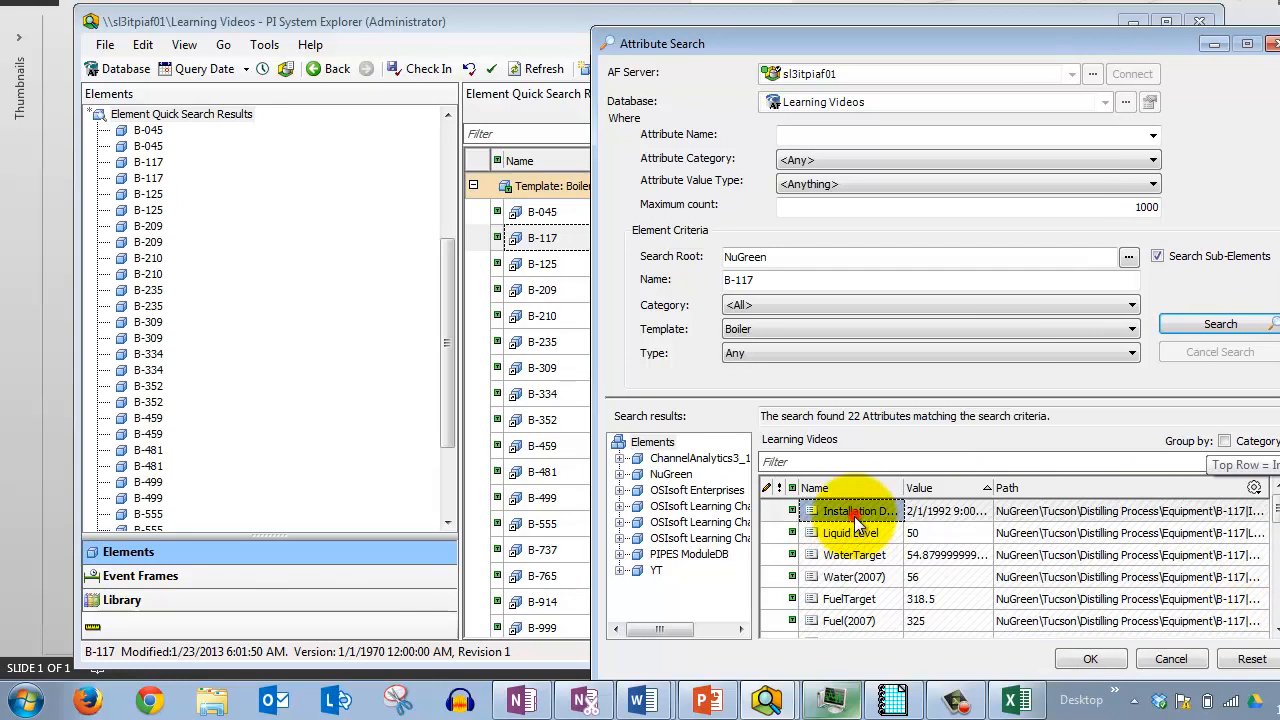
{"action": "left_click", "coordinate": [849, 621]}
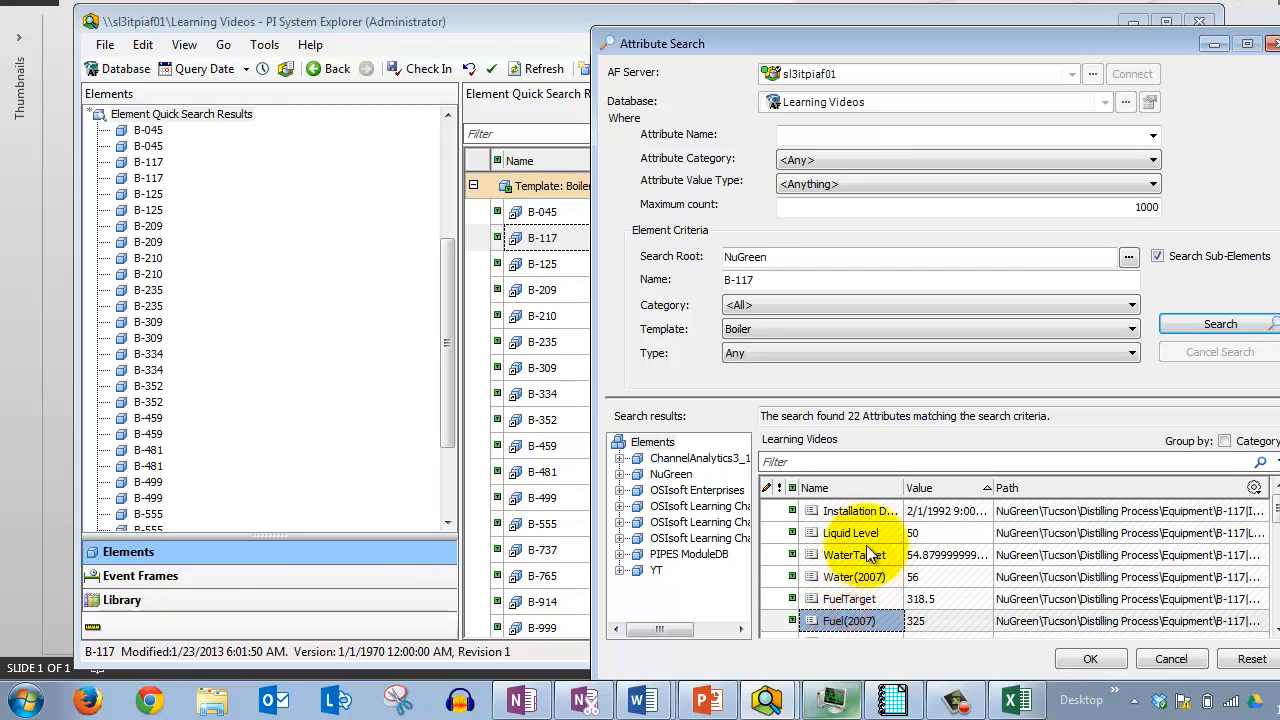
{"action": "left_click", "coordinate": [851, 519]}
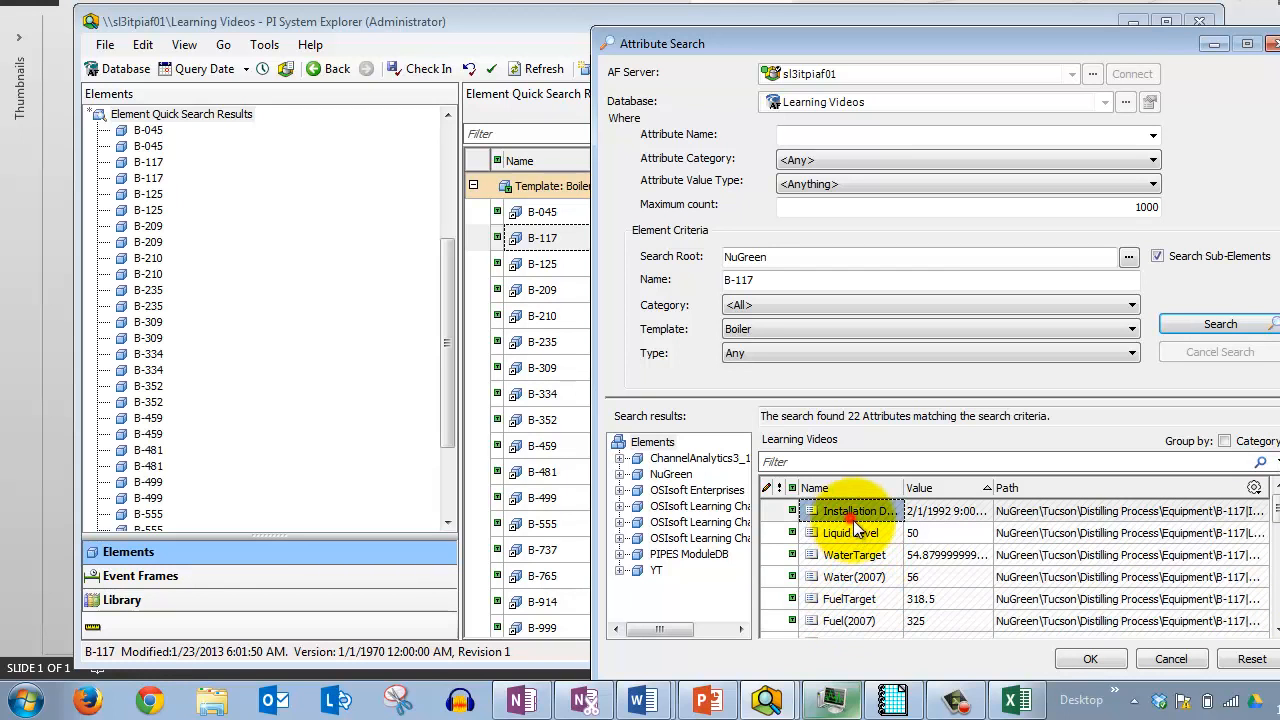
{"action": "left_click", "coordinate": [867, 582]}
{"action": "scroll", "coordinate": [868, 570], "scroll_direction": "down", "scroll_amount": 3}
{"action": "left_click", "coordinate": [858, 581]}
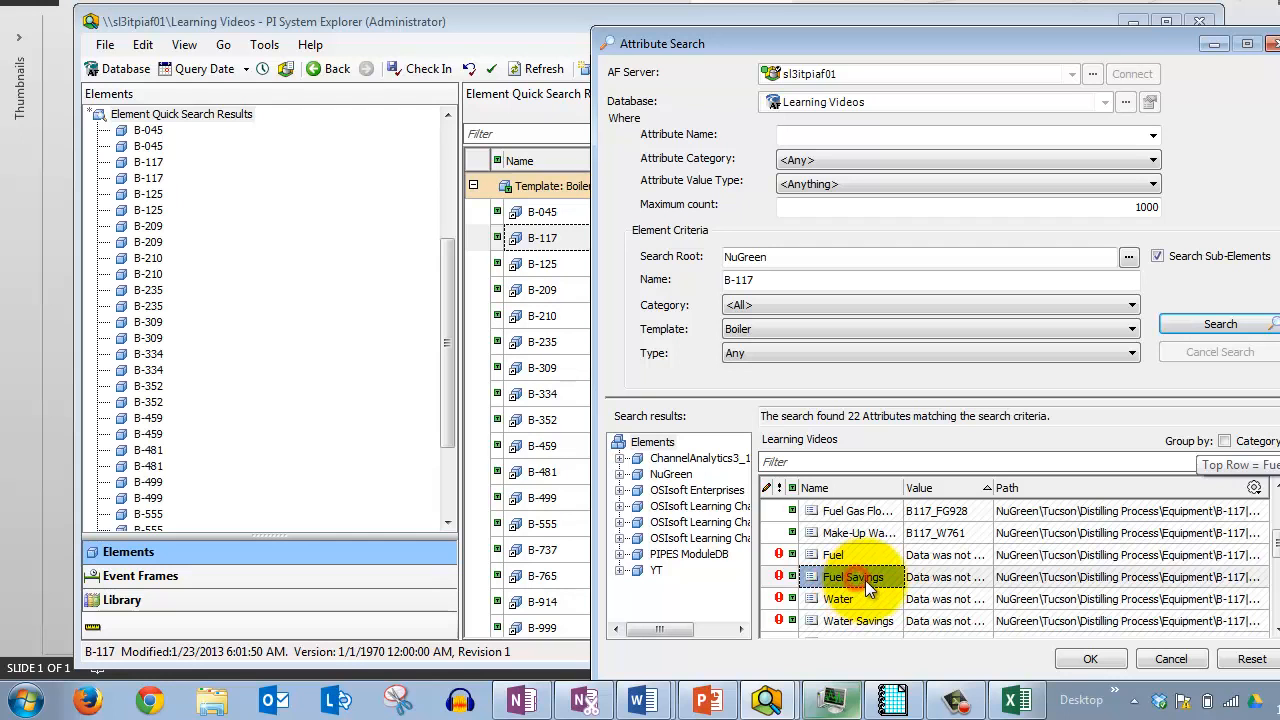
- Search for B-117's Installation Date attribute and widen the Name column to show the attribute's full name
{"action": "scroll", "coordinate": [865, 580], "scroll_direction": "down", "scroll_amount": 3}
{"action": "scroll", "coordinate": [864, 579], "scroll_direction": "down", "scroll_amount": 1}
{"action": "scroll", "coordinate": [861, 581], "scroll_direction": "up", "scroll_amount": 1}
{"action": "scroll", "coordinate": [865, 580], "scroll_direction": "up", "scroll_amount": 5}
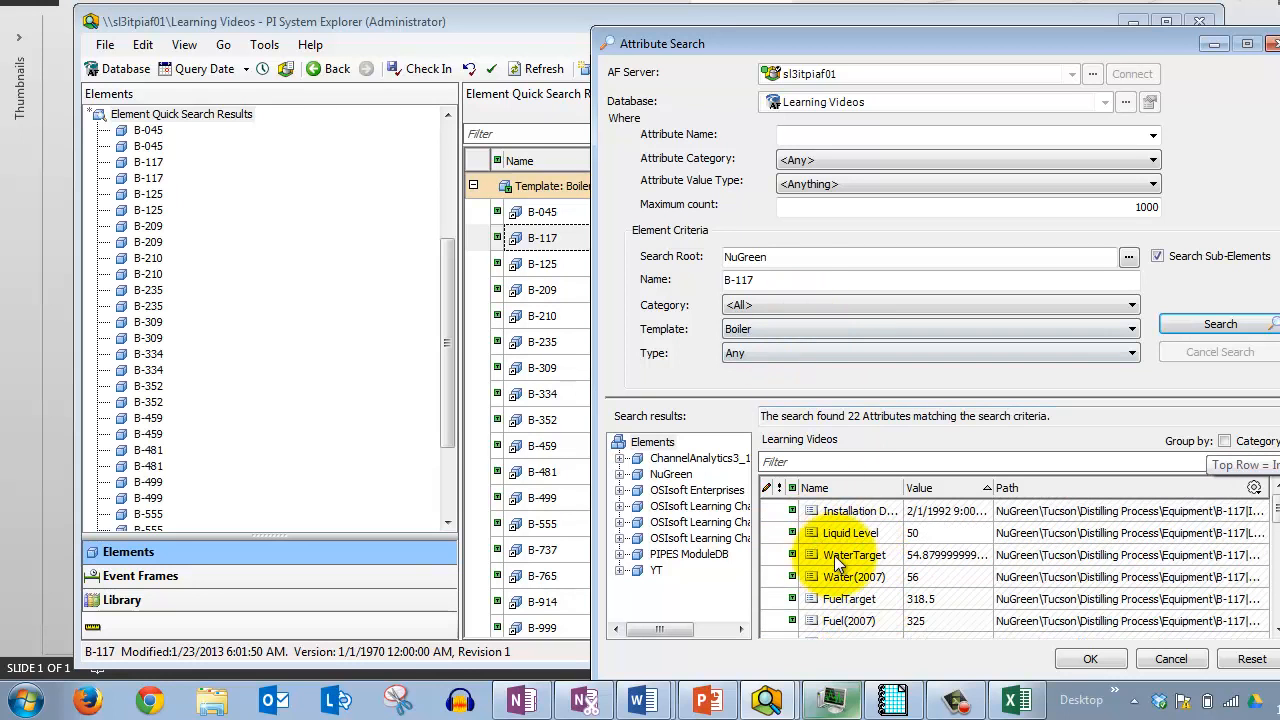
{"action": "left_click", "coordinate": [830, 139]}
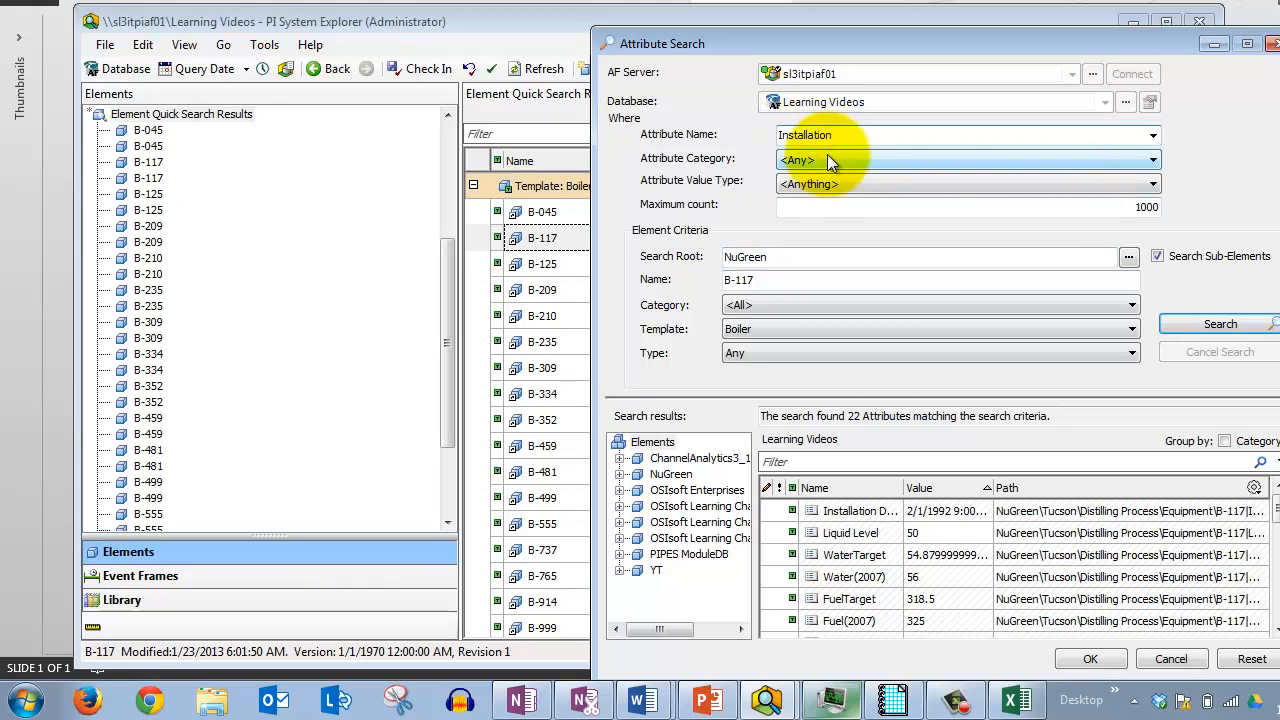
{"action": "type", "text": "a"}
{"action": "key", "text": "BackSpace"}
{"action": "type", "text": "e"}
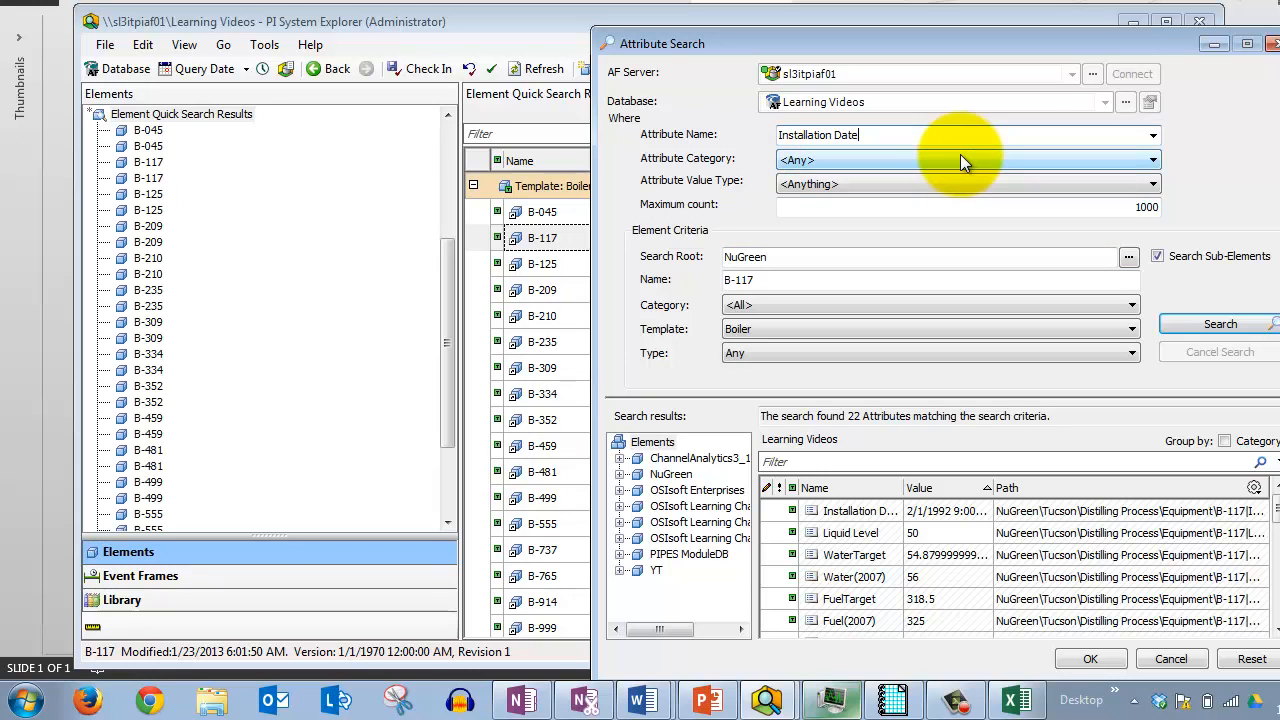
{"action": "left_click", "coordinate": [1220, 324]}
{"action": "left_click", "coordinate": [844, 514]}
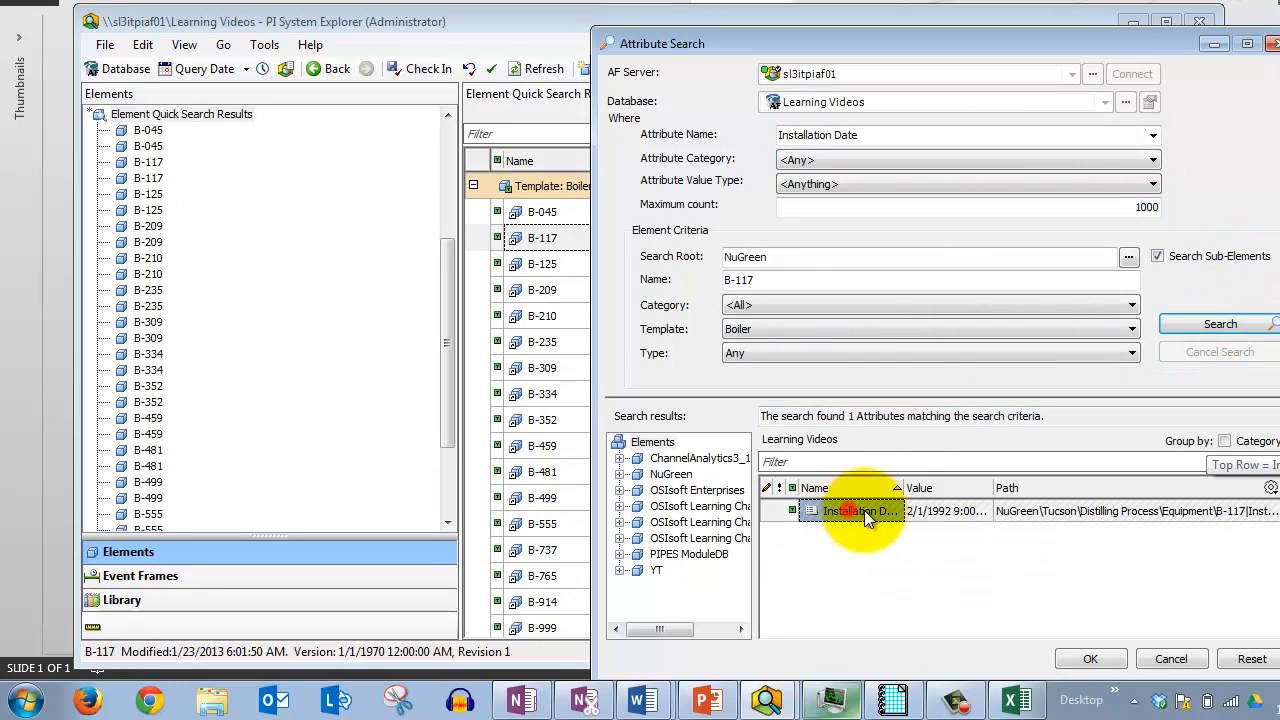
{"action": "left_click_drag", "start_coordinate": [903, 488], "coordinate": [929, 488]}
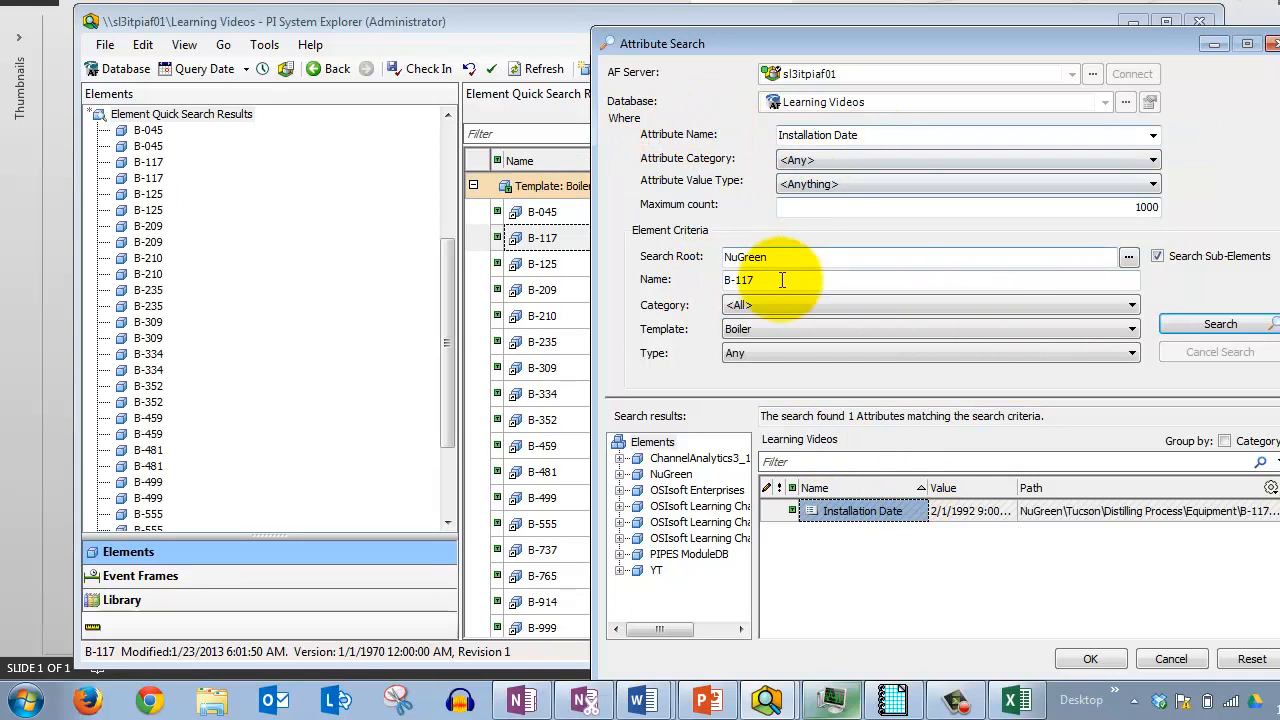
- Clear the element name criterion and rerun the search for Installation Date on all NuGreen boilers
{"action": "left_click_drag", "start_coordinate": [765, 279], "coordinate": [686, 273]}
{"action": "key", "text": "Delete"}
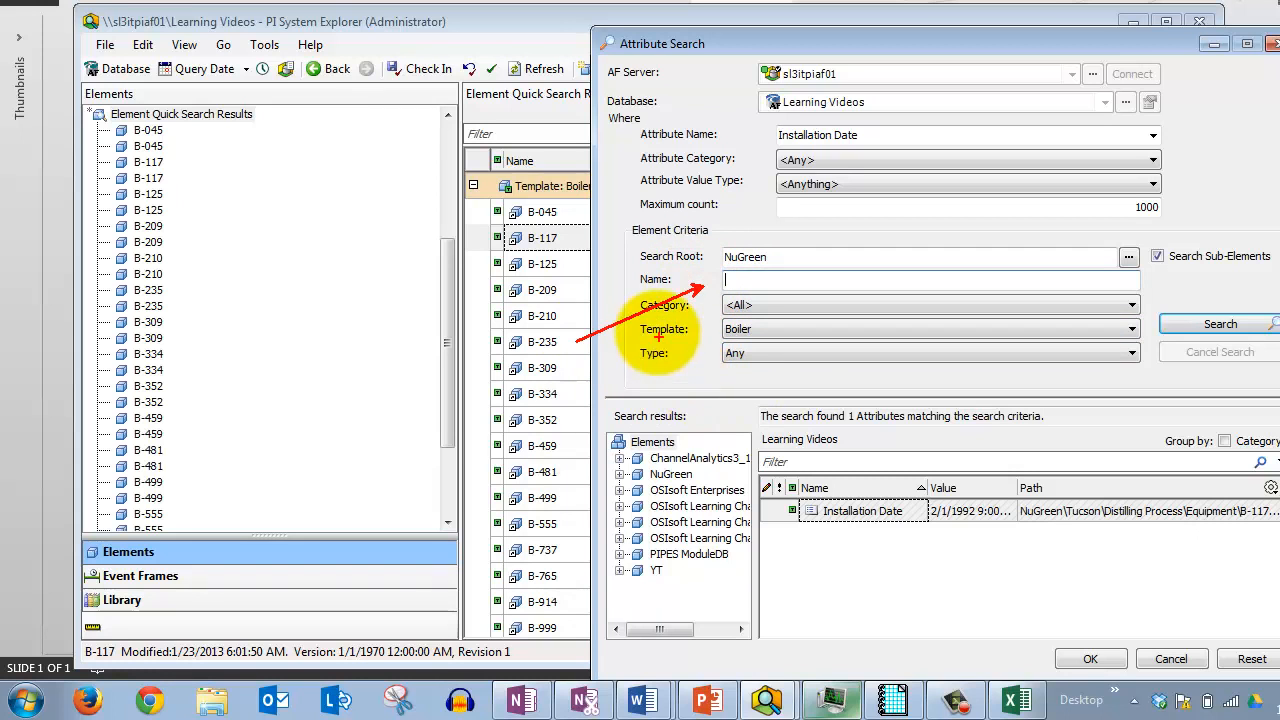
{"action": "left_click", "coordinate": [1220, 324]}
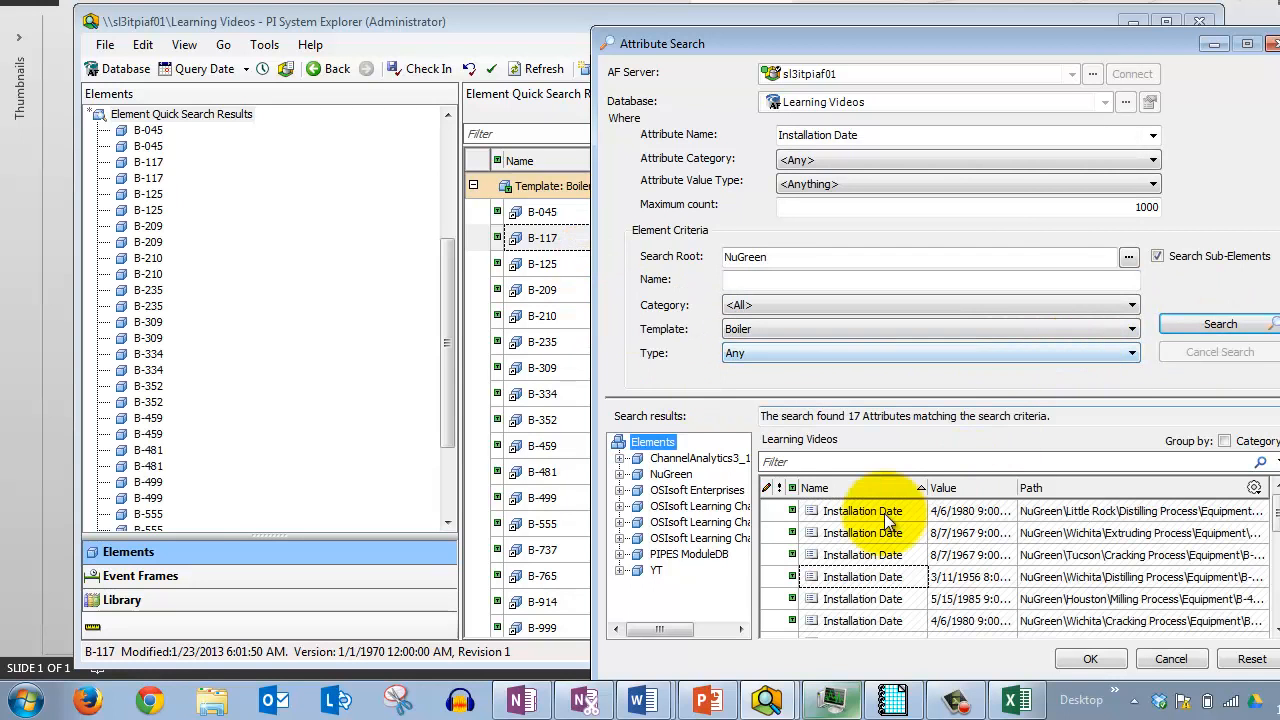
- Widen the search window to read the boiler names in the found attribute paths, and narrow it again
{"action": "mouse_move", "coordinate": [1272, 510]}
{"action": "left_mouse_down"}
{"action": "mouse_move", "coordinate": [1270, 630]}
{"action": "mouse_move", "coordinate": [1270, 530]}
{"action": "left_mouse_up"}
{"action": "left_click_drag", "start_coordinate": [593, 181], "coordinate": [372, 214]}
{"action": "left_click_drag", "start_coordinate": [1037, 511], "coordinate": [1052, 619]}
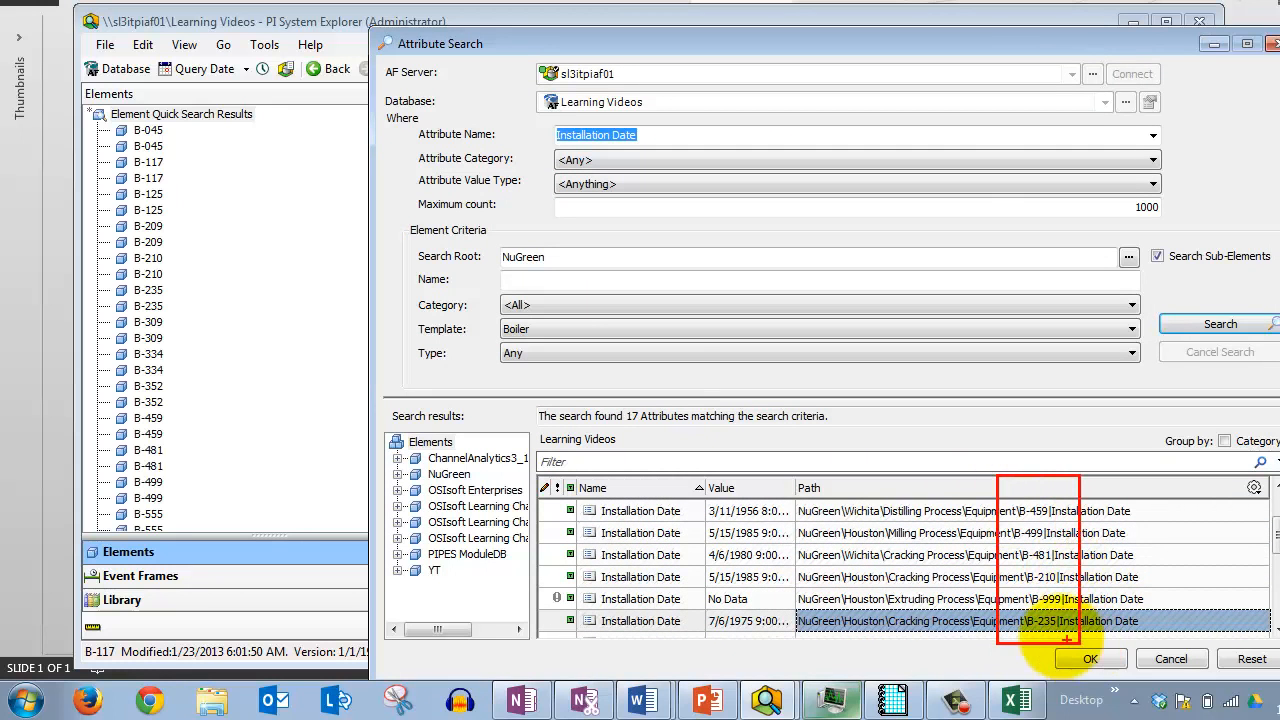
{"action": "left_click", "coordinate": [367, 213]}
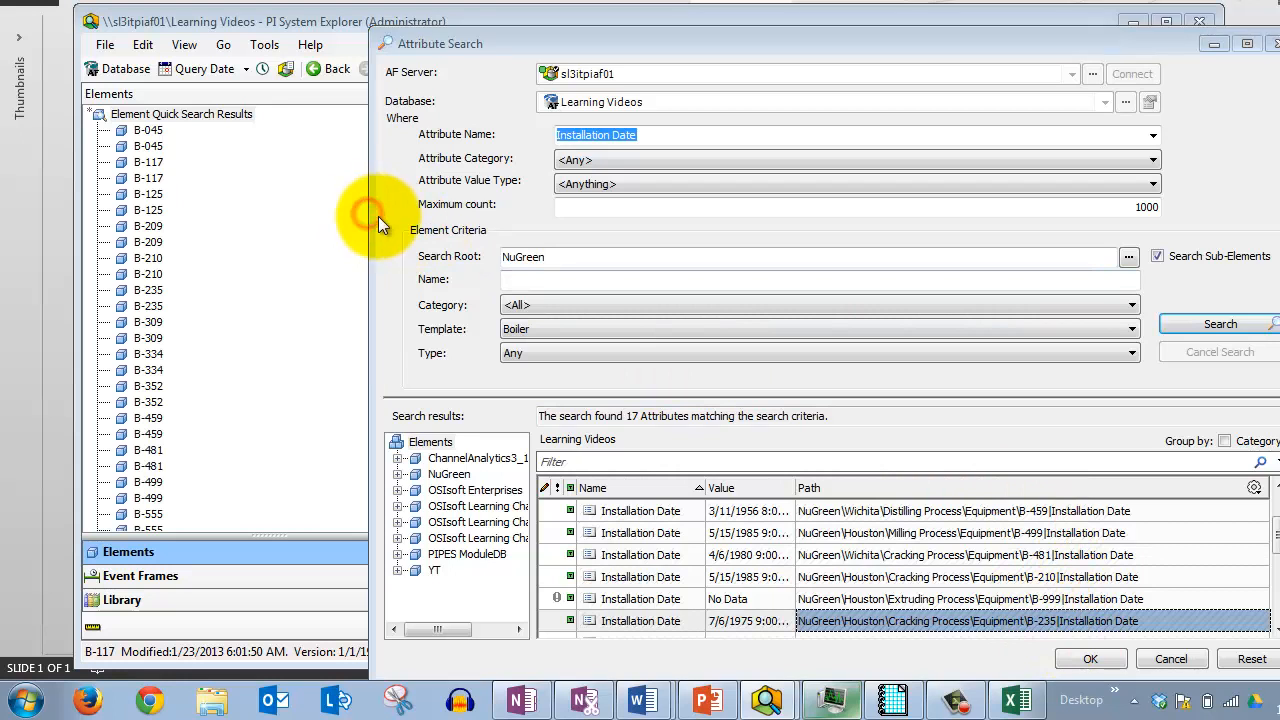
{"action": "left_click_drag", "start_coordinate": [378, 215], "coordinate": [585, 262]}
- Replace the attribute name criterion with Date and run the search
{"action": "left_click", "coordinate": [812, 141]}
{"action": "left_click_drag", "start_coordinate": [817, 136], "coordinate": [893, 137]}
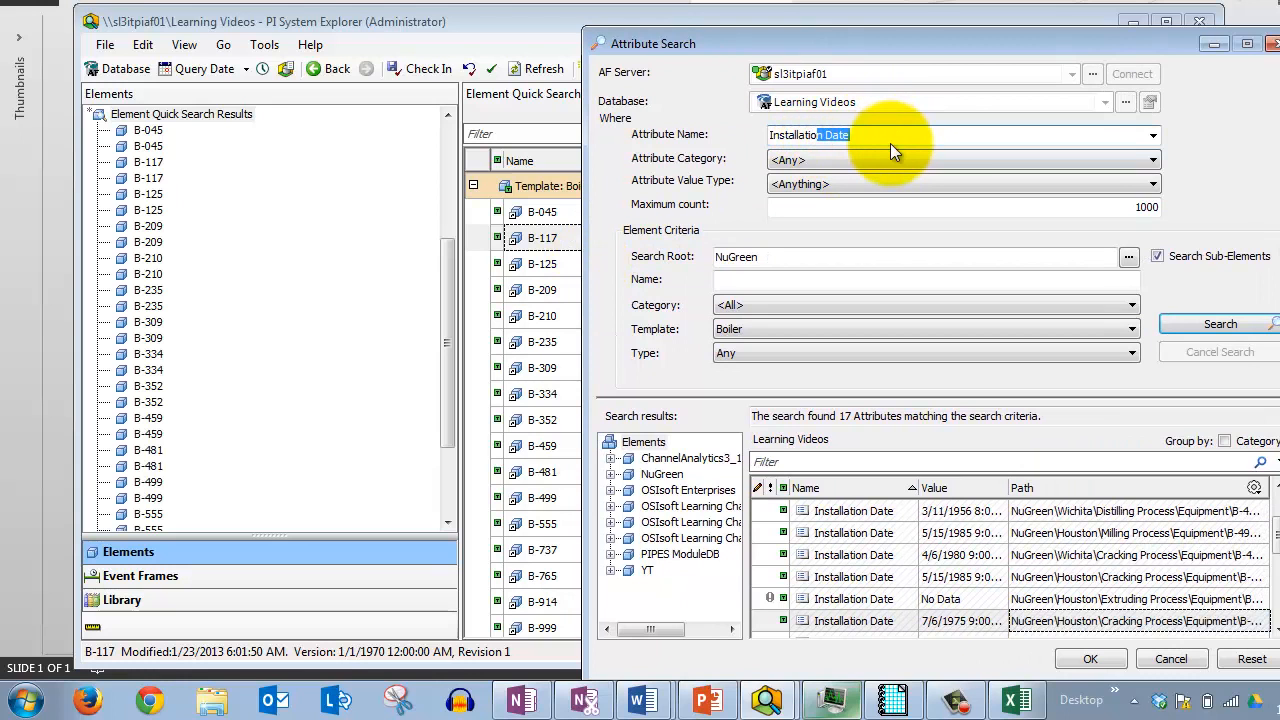
{"action": "type", "text": "n"}
{"action": "key", "text": "ctrl+a"}
{"action": "type", "text": "Date"}
{"action": "key", "text": "Return"}
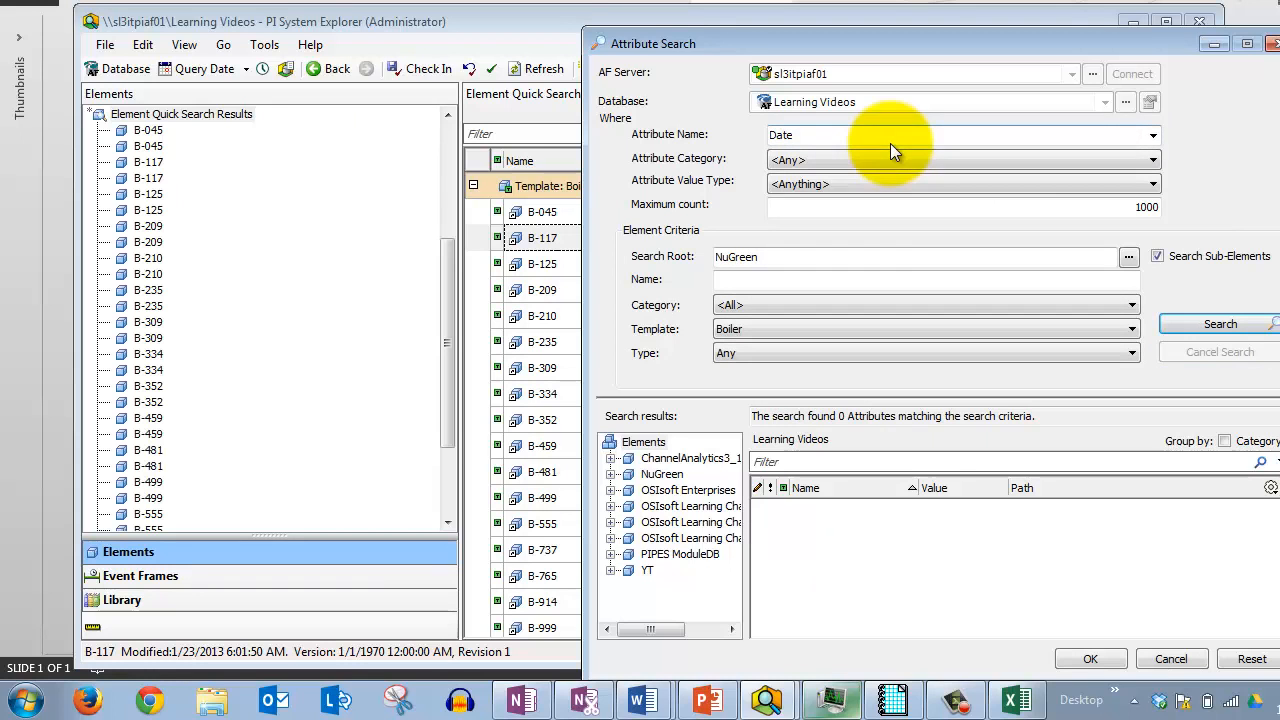
- Put a wildcard before the attribute name so it reads *Date and rerun the search
{"action": "double_click", "coordinate": [776, 136]}
{"action": "left_click", "coordinate": [788, 137]}
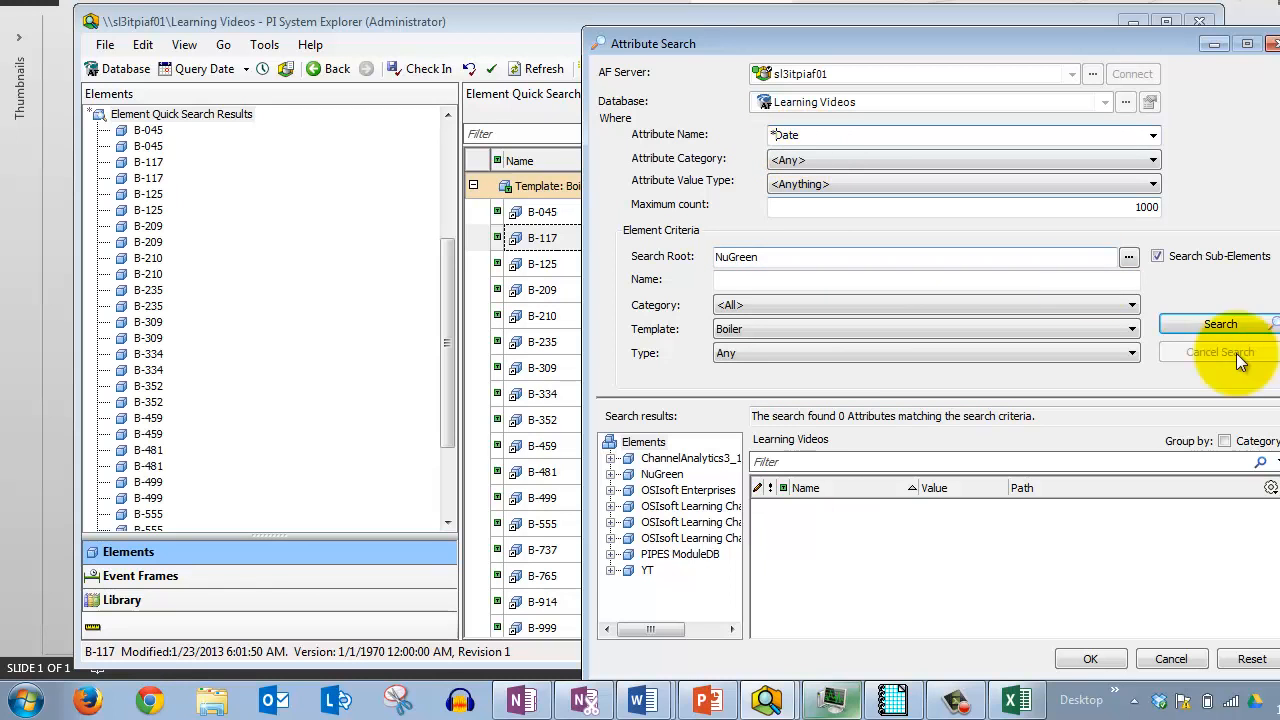
{"action": "left_click", "coordinate": [1218, 324]}
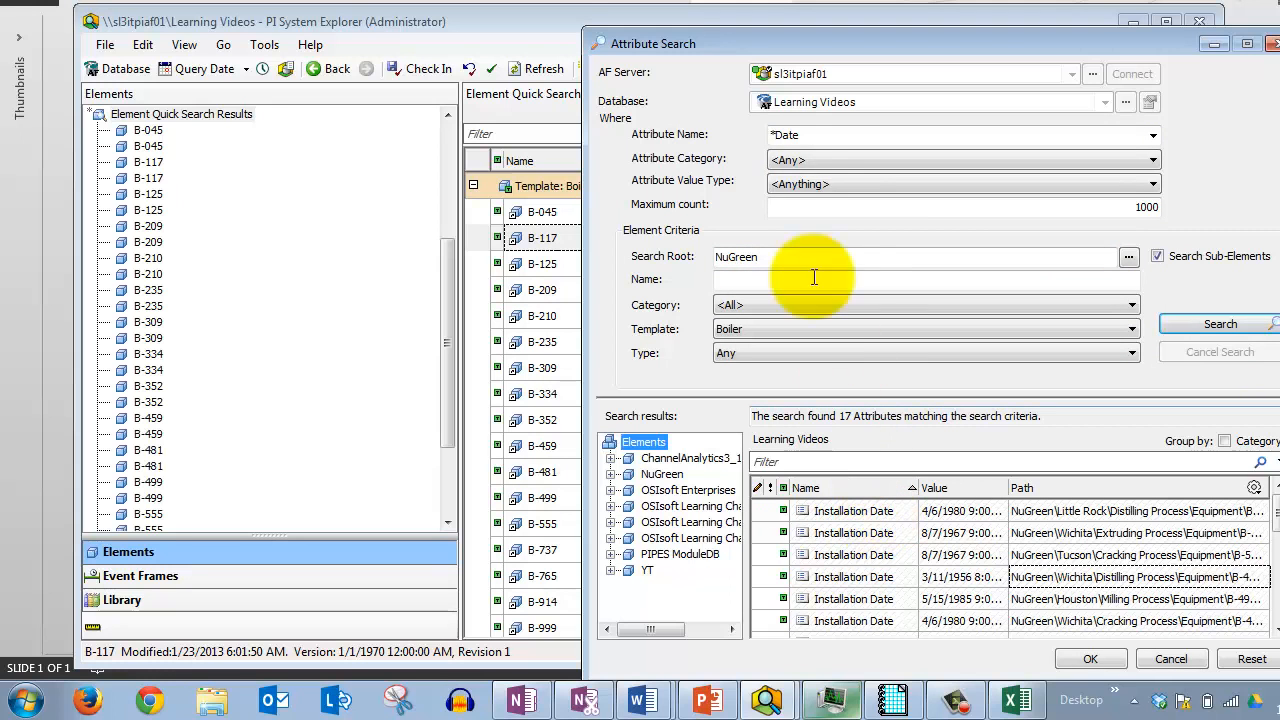
- Replace the attribute name criterion with Installation and run the search
{"action": "double_click", "coordinate": [776, 132]}
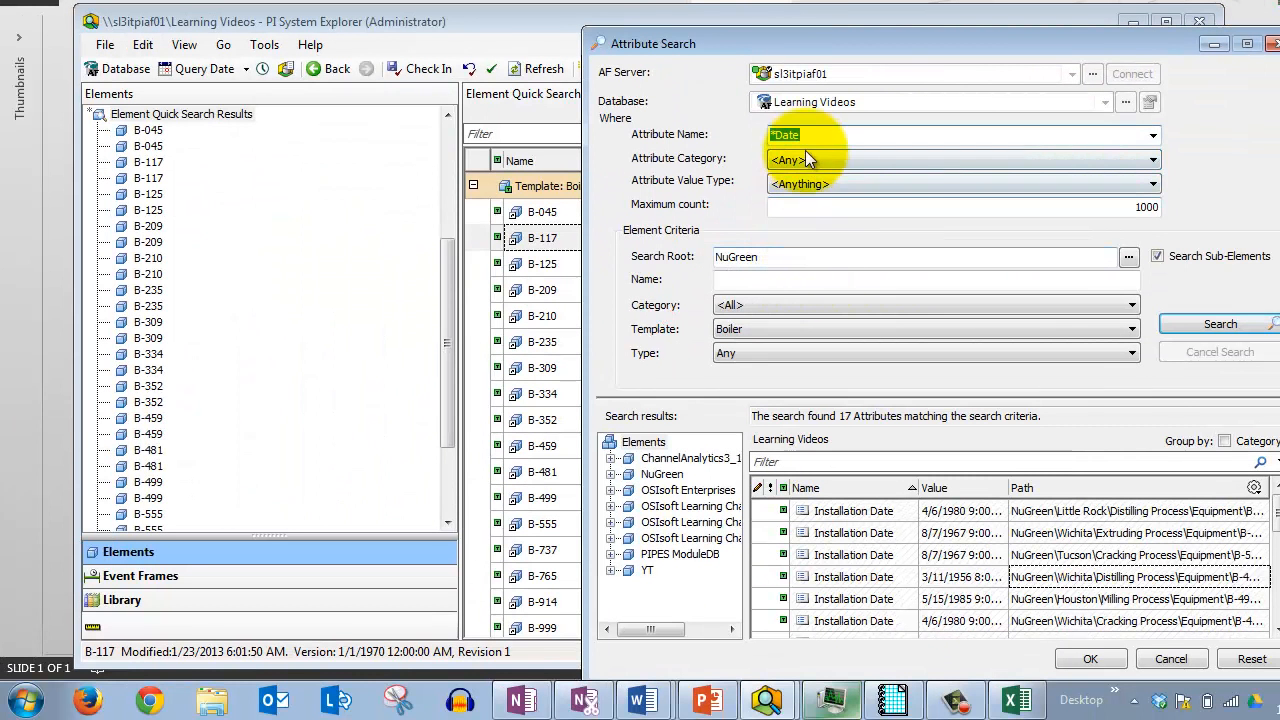
{"action": "key", "text": "Left"}
{"action": "key", "text": "Right"}
{"action": "key", "text": "Right"}
{"action": "key", "text": "Right"}
{"action": "key", "text": "Right"}
{"action": "key", "text": "shift+Home"}
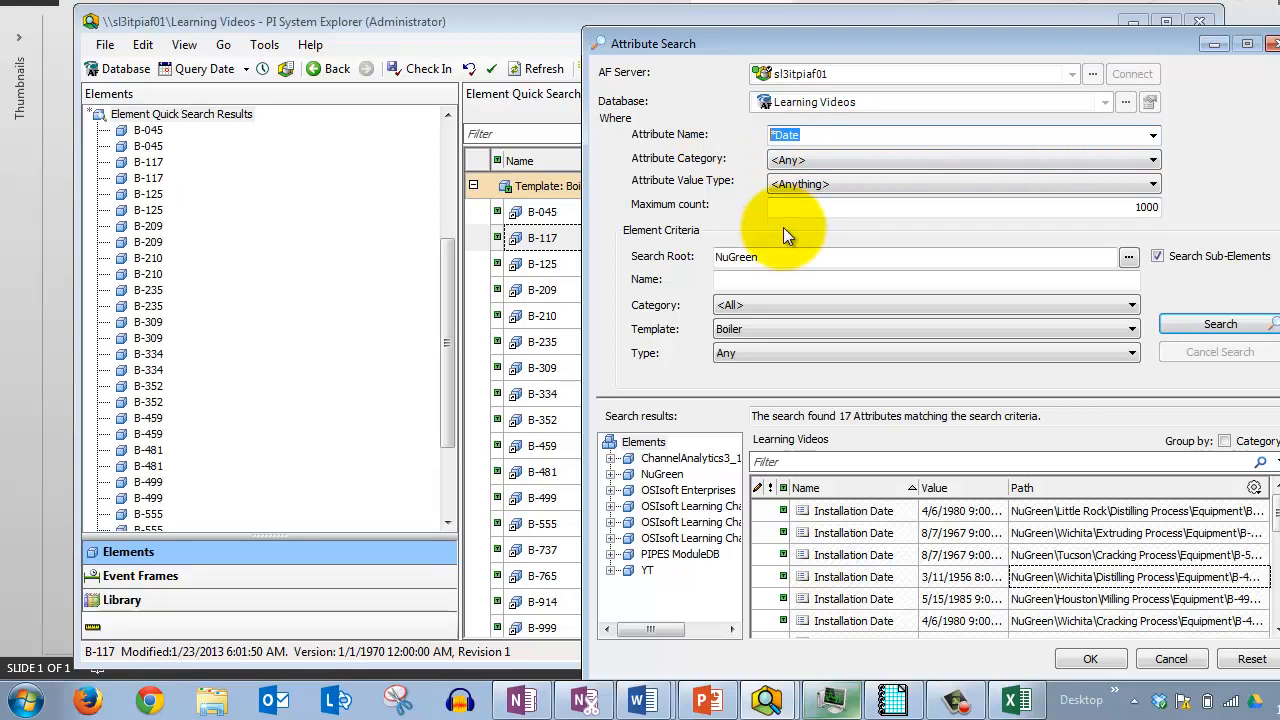
{"action": "key", "text": "Right"}
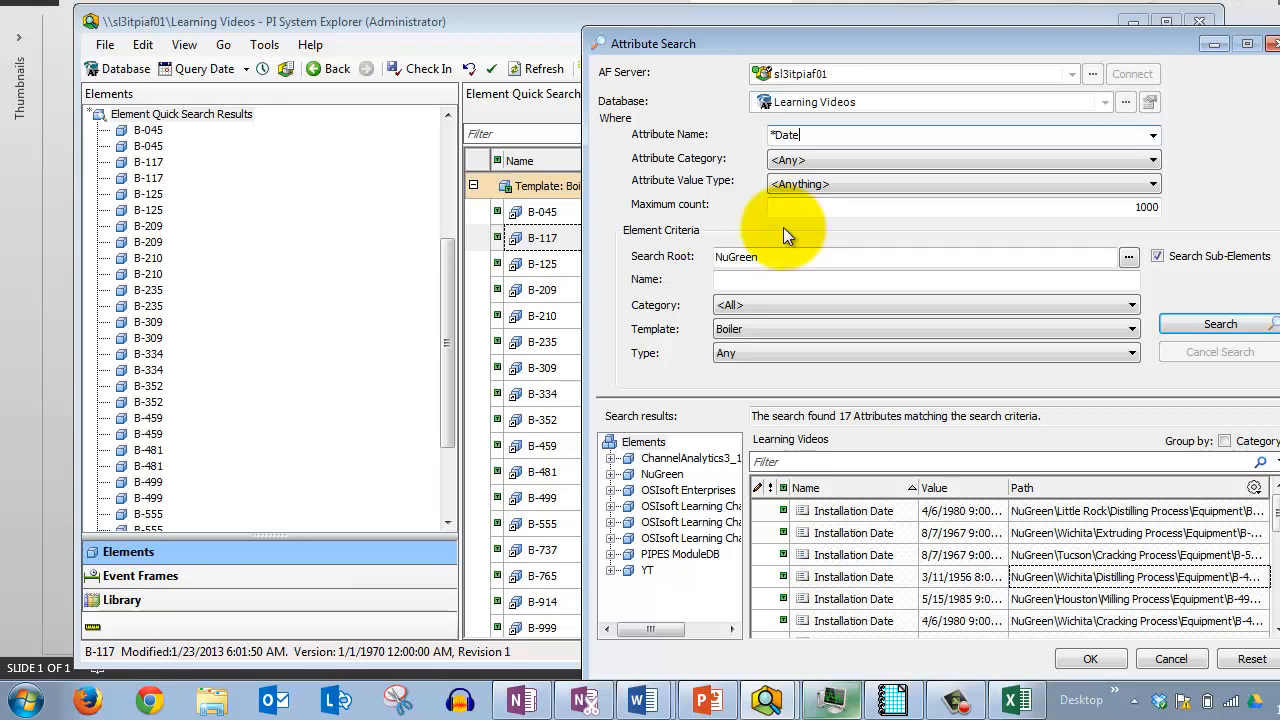
{"action": "key", "text": "shift+Home"}
{"action": "type", "text": "Installation"}
{"action": "left_click", "coordinate": [1190, 320]}
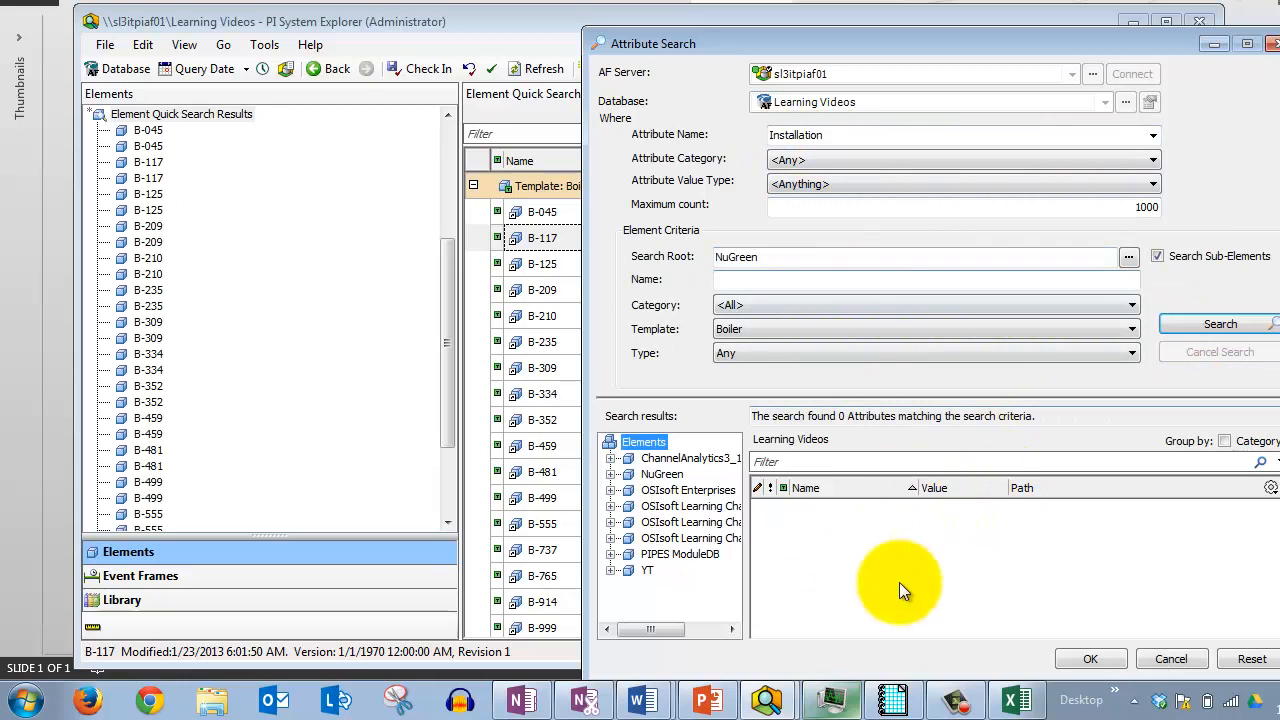
- Append a wildcard to the attribute name so it reads Installation* and rerun the search
{"action": "left_click", "coordinate": [834, 136]}
{"action": "left_click", "coordinate": [832, 135]}
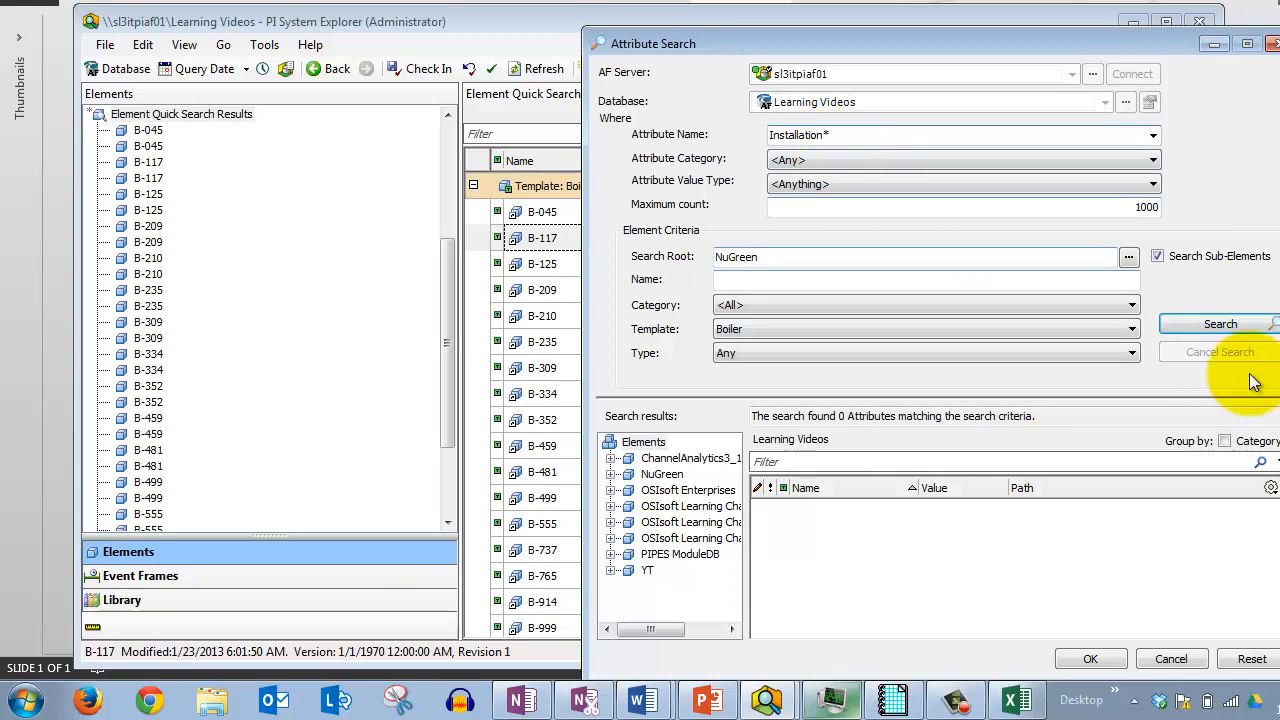
{"action": "left_click", "coordinate": [1240, 328]}
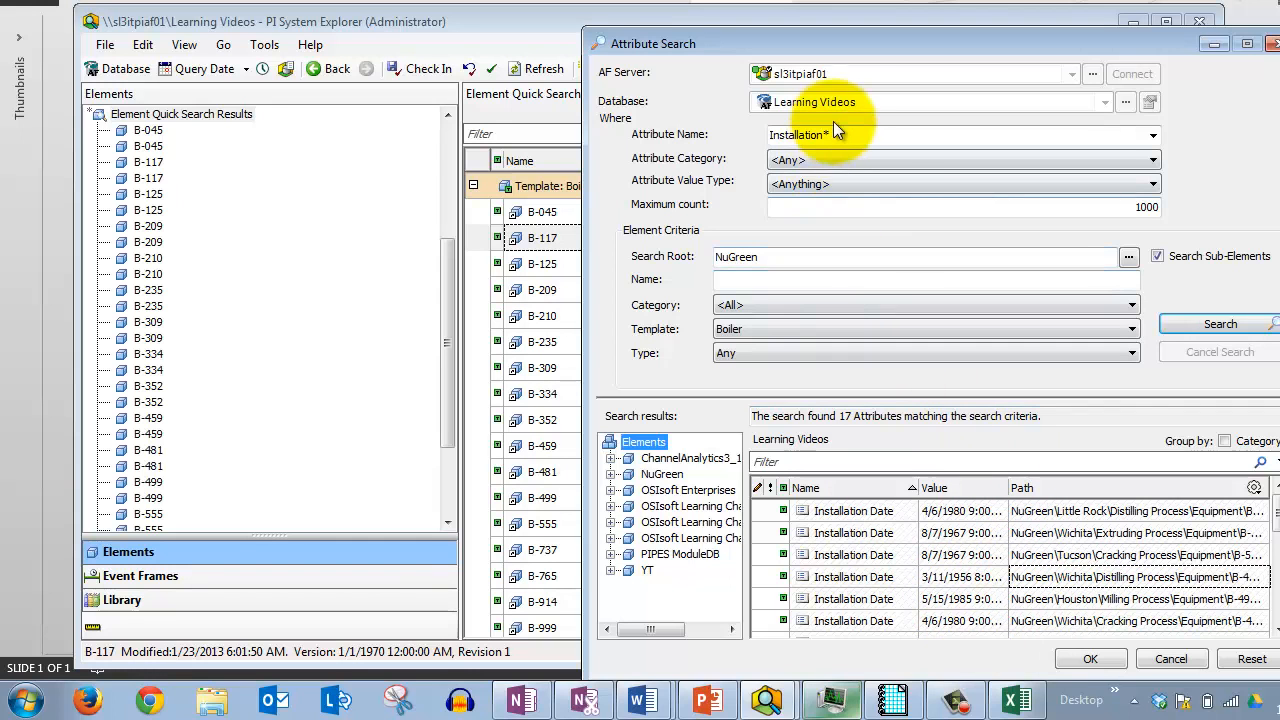
{"action": "left_click_drag", "start_coordinate": [585, 28], "coordinate": [1278, 678]}
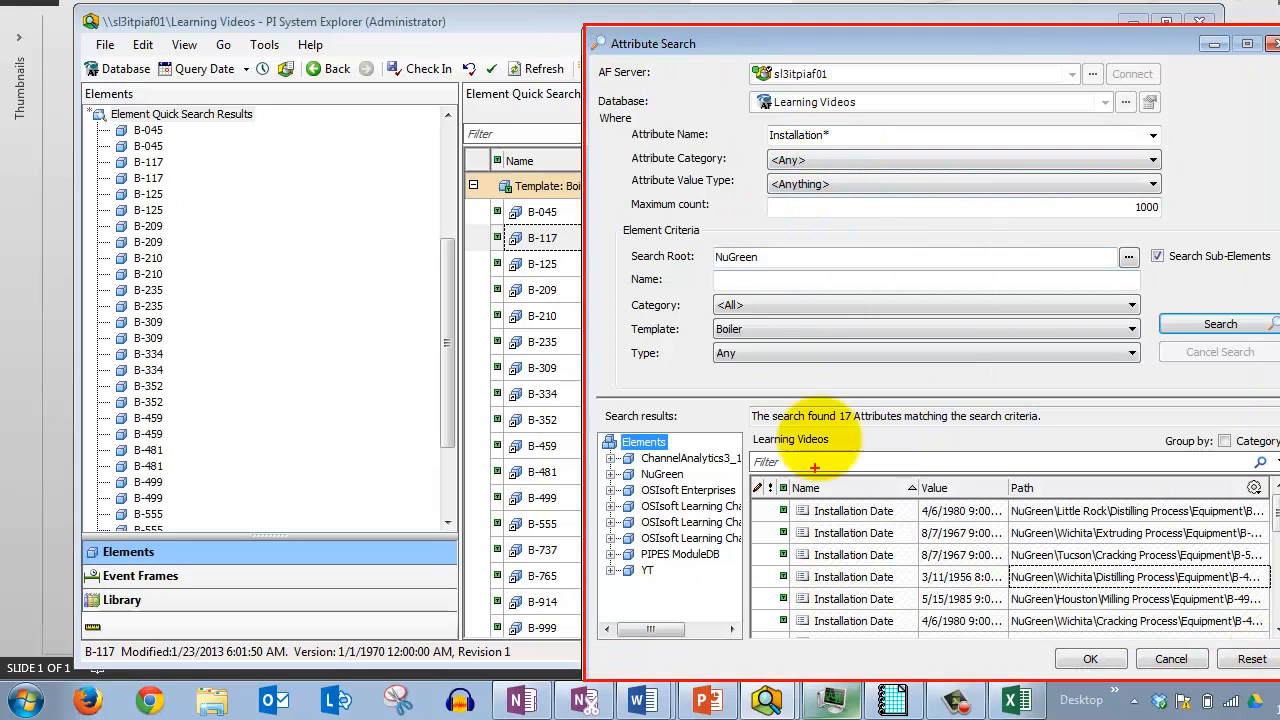
{"action": "left_click_drag", "start_coordinate": [652, 96], "coordinate": [752, 111]}
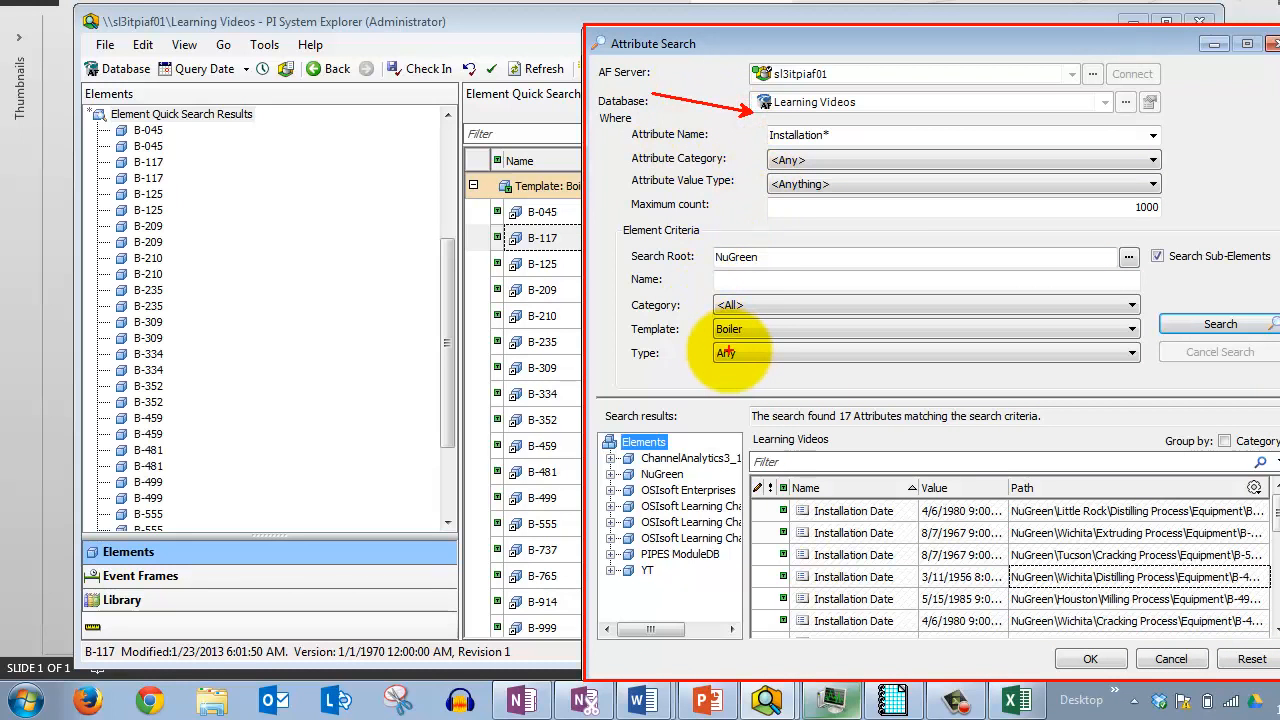
{"action": "mouse_move", "coordinate": [600, 212]}
{"action": "left_mouse_down"}
{"action": "mouse_move", "coordinate": [1191, 394]}
{"action": "mouse_move", "coordinate": [1278, 392]}
{"action": "left_mouse_up"}
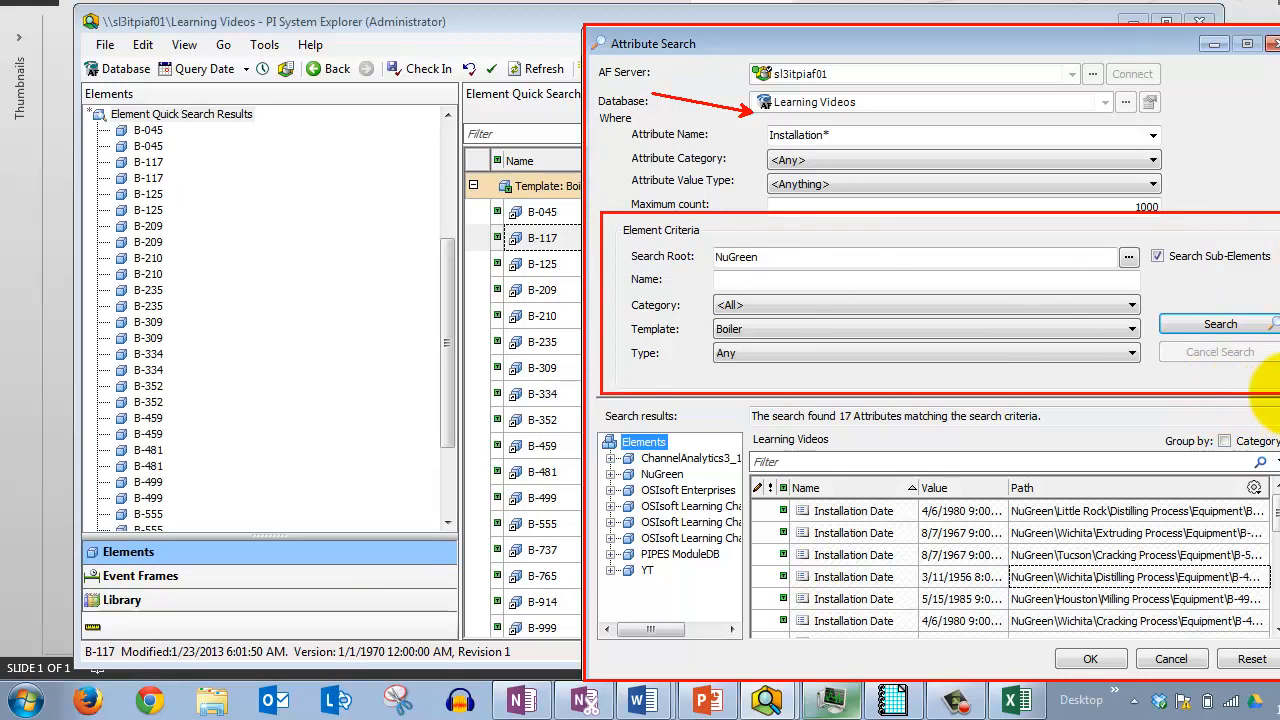
{"action": "mouse_move", "coordinate": [606, 112]}
{"action": "left_mouse_down"}
{"action": "mouse_move", "coordinate": [1232, 156]}
{"action": "mouse_move", "coordinate": [1203, 156]}
{"action": "left_mouse_up"}
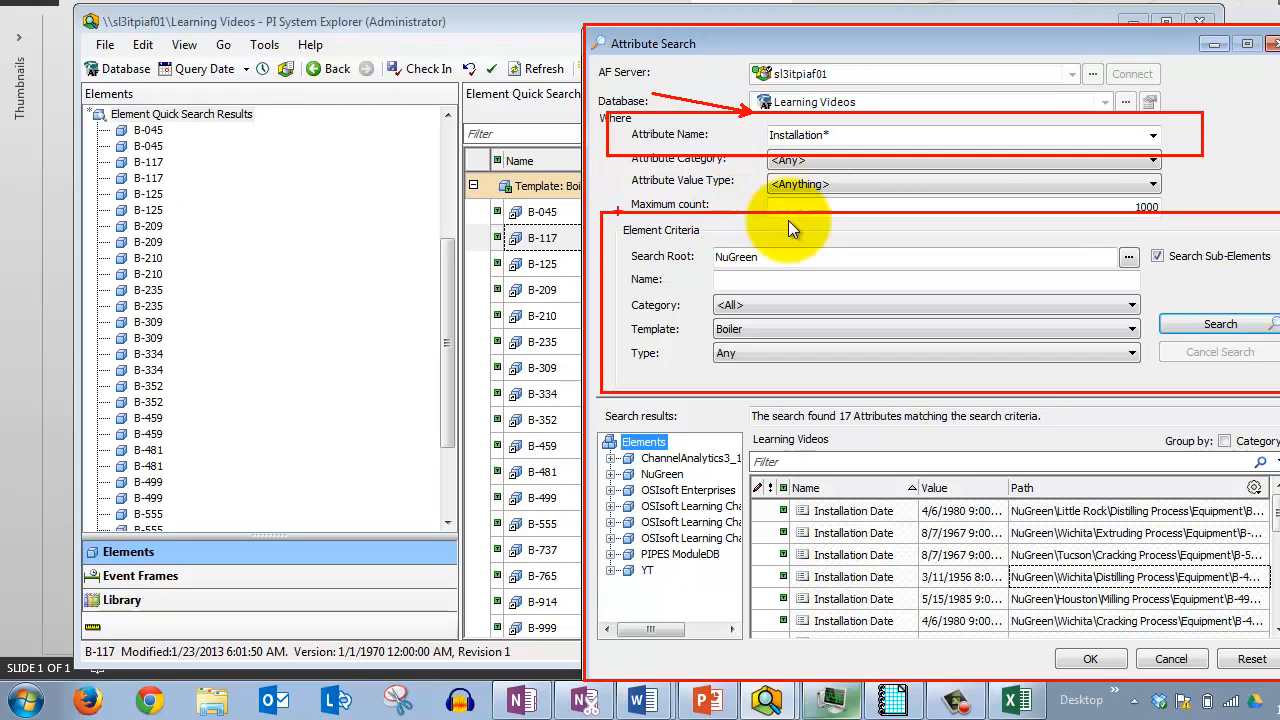
- Close the attribute search and expand NuGreen's Houston, Extruding Process and Equipment levels in the element tree
{"action": "left_click", "coordinate": [1270, 44]}
{"action": "left_click_drag", "start_coordinate": [452, 348], "coordinate": [446, 155]}
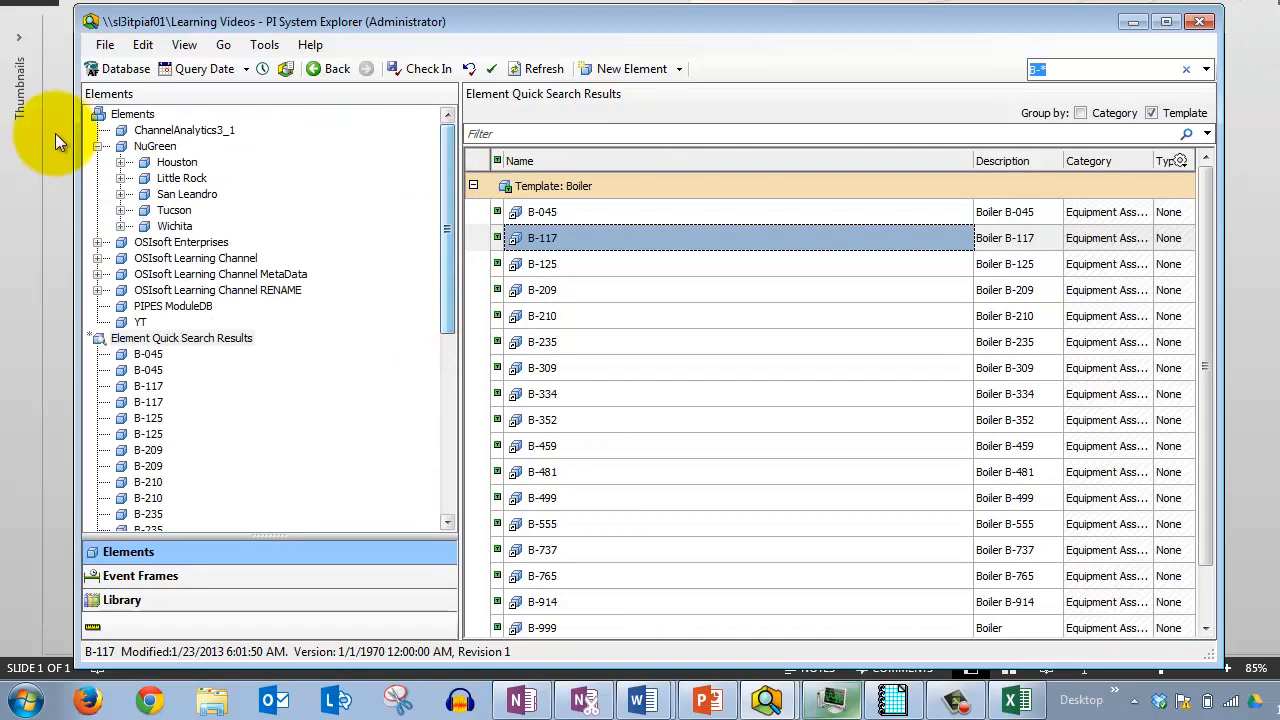
{"action": "left_click", "coordinate": [121, 162]}
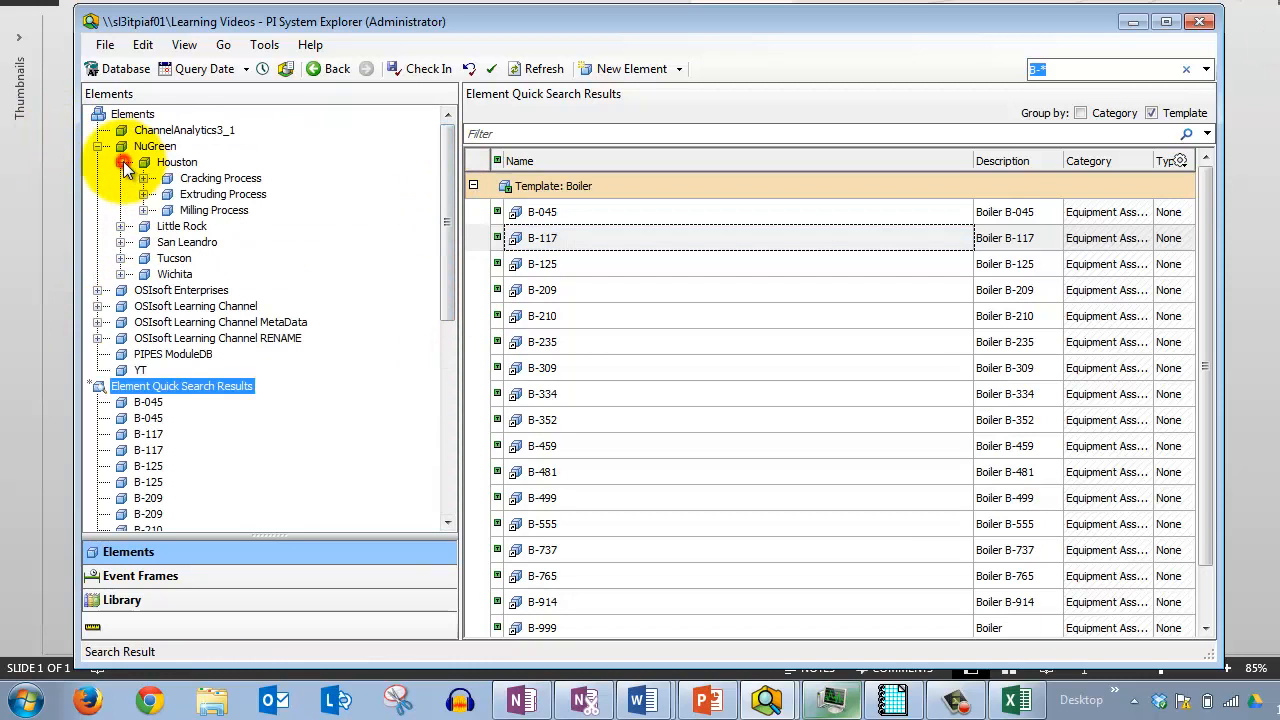
{"action": "left_click", "coordinate": [144, 194]}
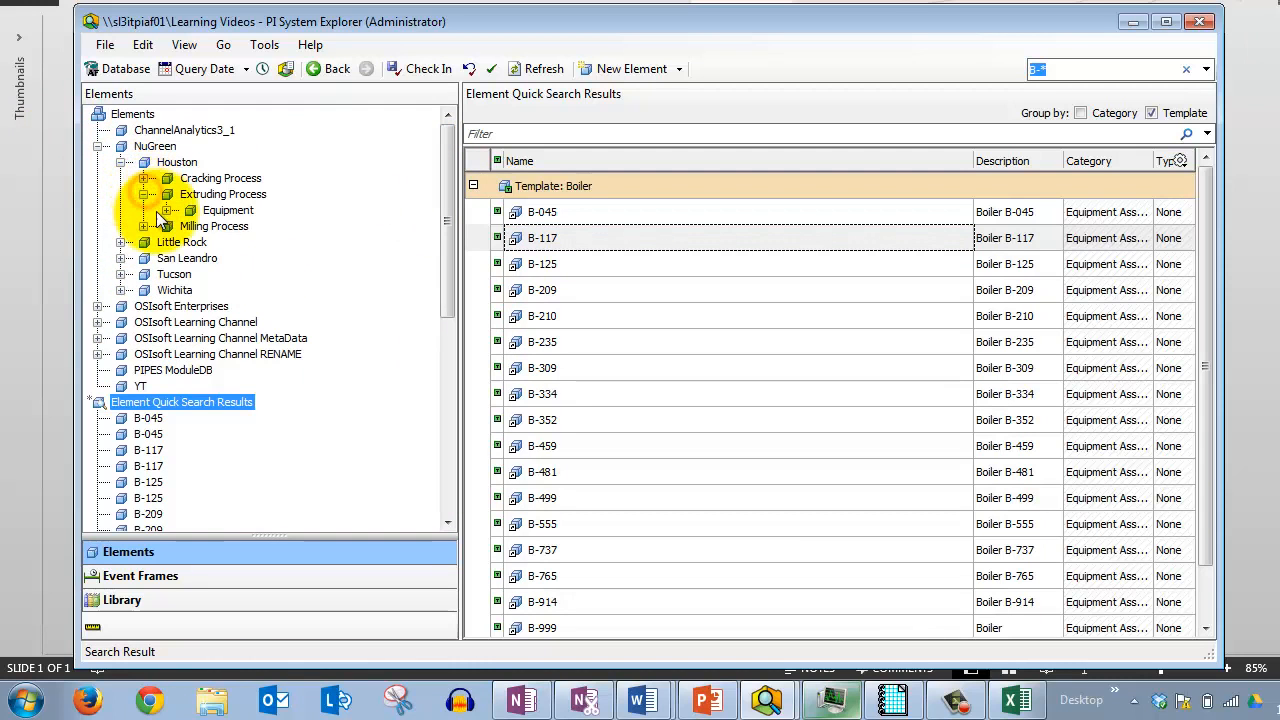
{"action": "left_click", "coordinate": [167, 211]}
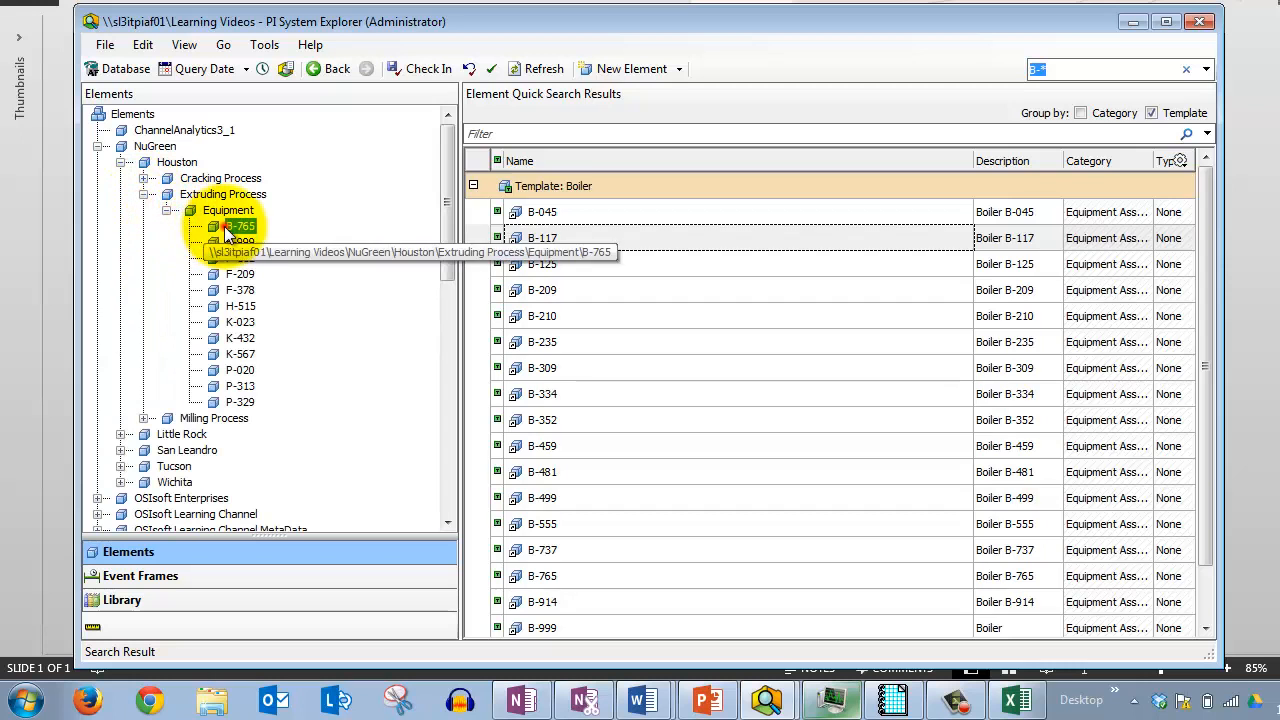
- Open boiler B-765's attributes and select Installation Date to view its details
{"action": "left_click", "coordinate": [239, 226]}
{"action": "left_click", "coordinate": [609, 116]}
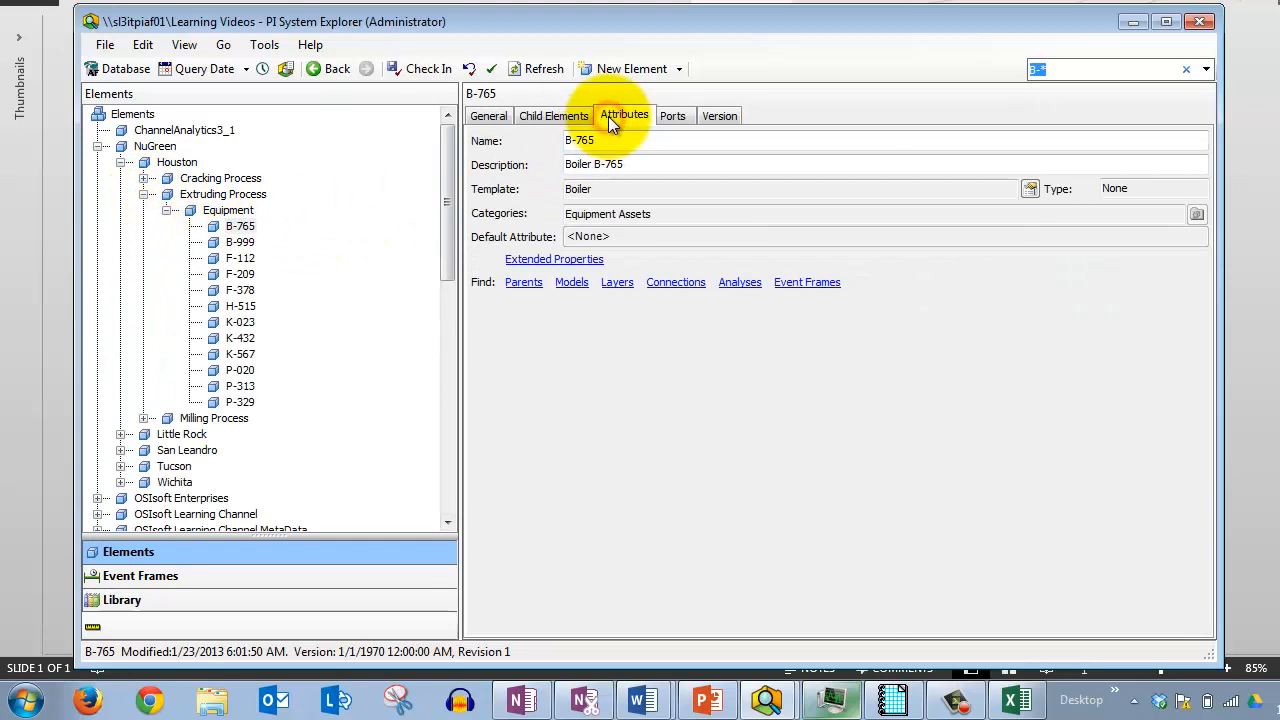
{"action": "left_click", "coordinate": [572, 442]}
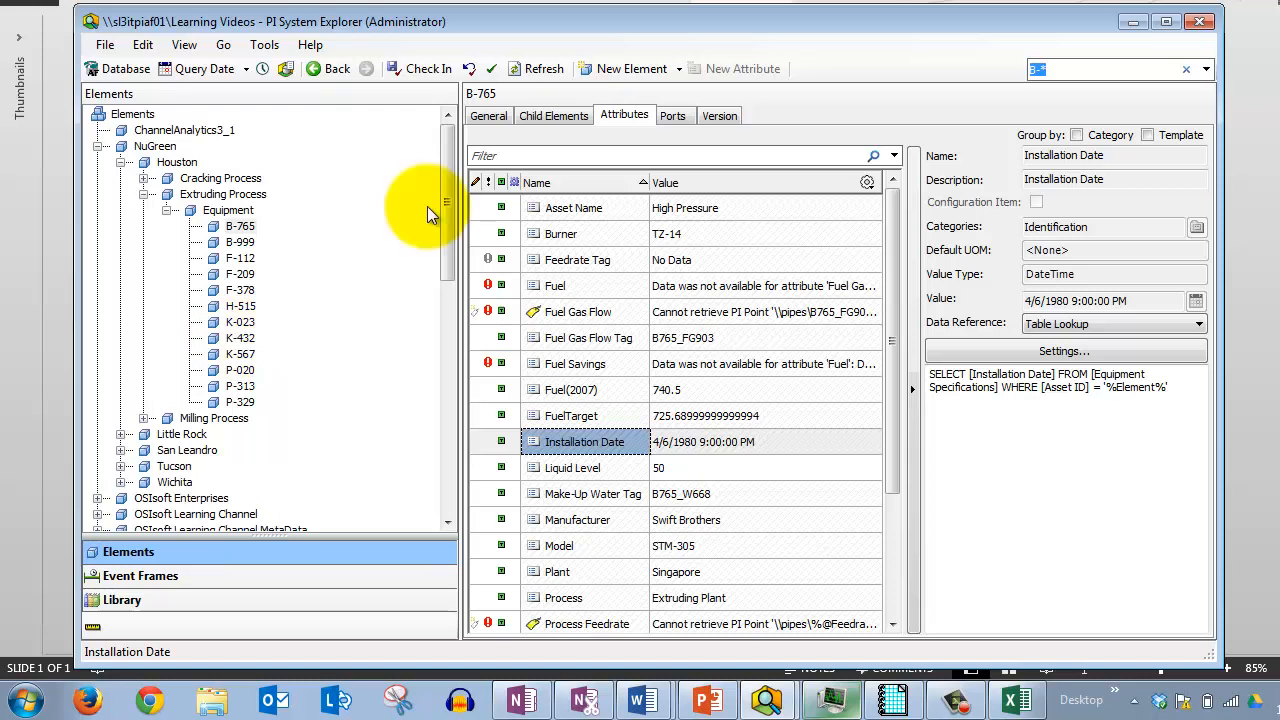
{"action": "left_click", "coordinate": [143, 46]}
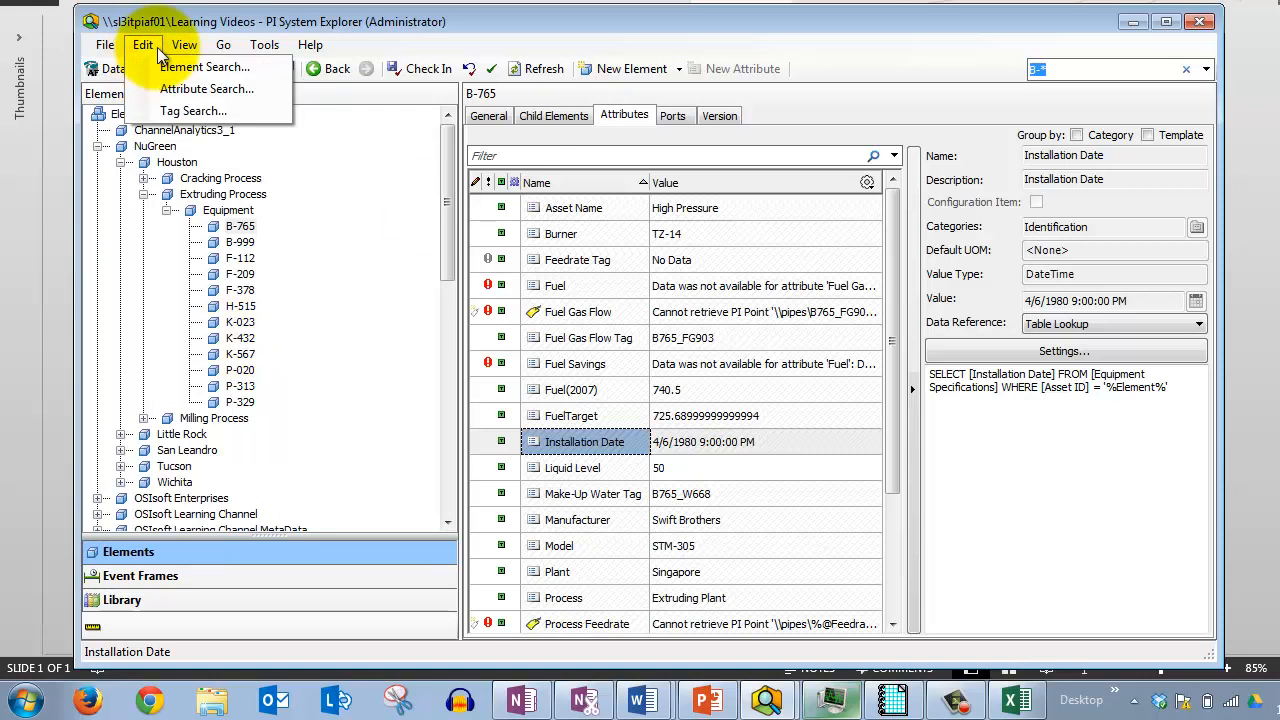
{"action": "left_click", "coordinate": [158, 52]}
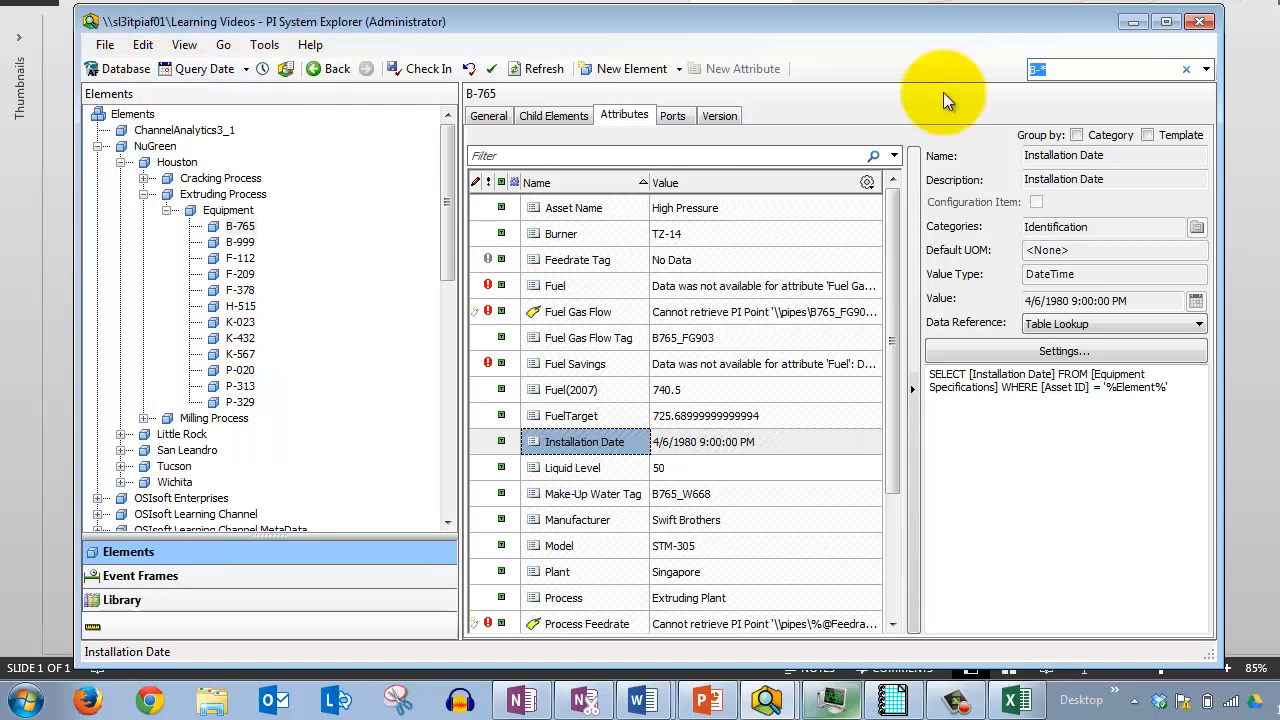
- Minimize PI System Explorer to return to the PowerPoint slide, and place the text cursor after the PI System label
{"action": "left_click", "coordinate": [1133, 21]}
{"action": "left_click", "coordinate": [742, 301]}
{"action": "left_click", "coordinate": [839, 288]}
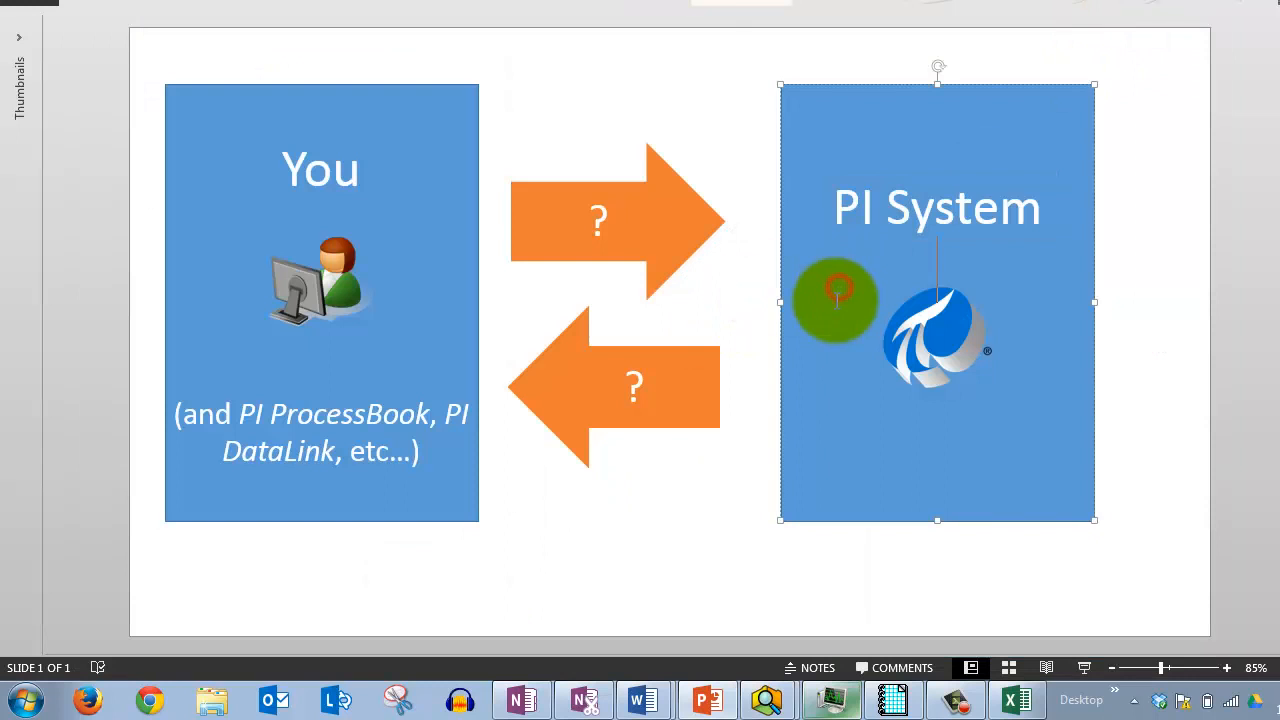
{"action": "left_click", "coordinate": [1004, 207]}
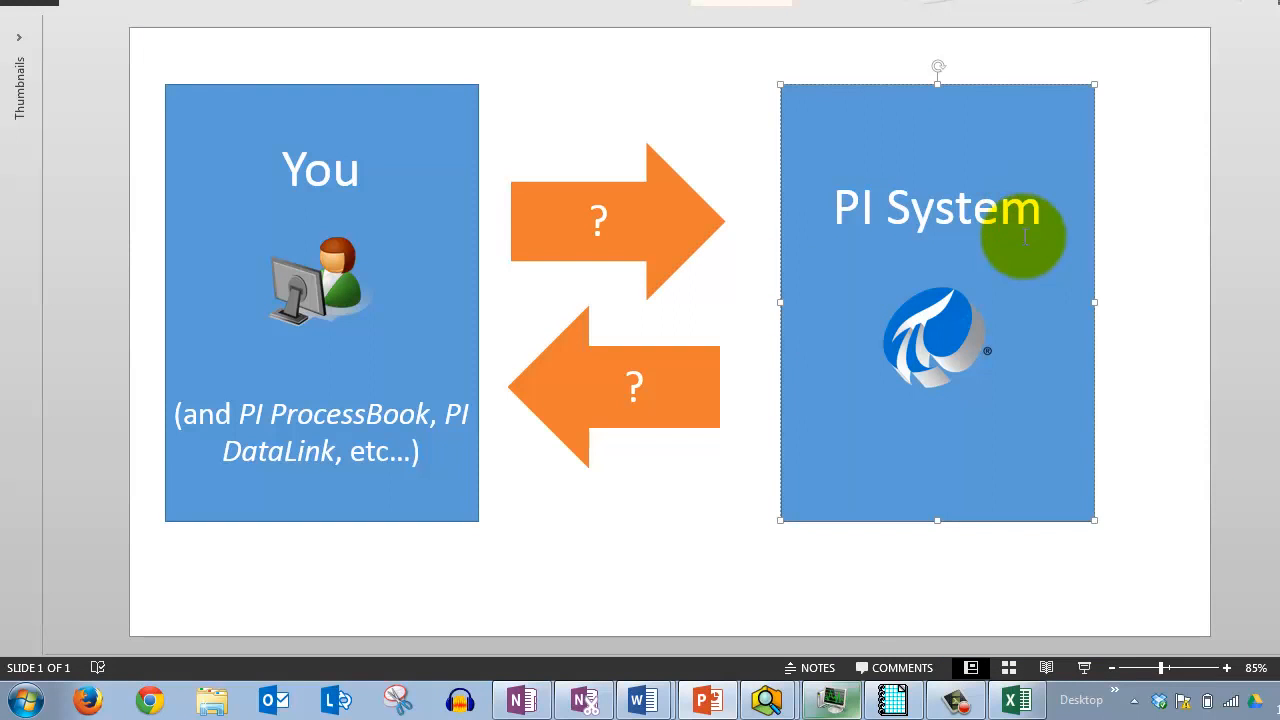
{"action": "left_click", "coordinate": [1040, 208]}
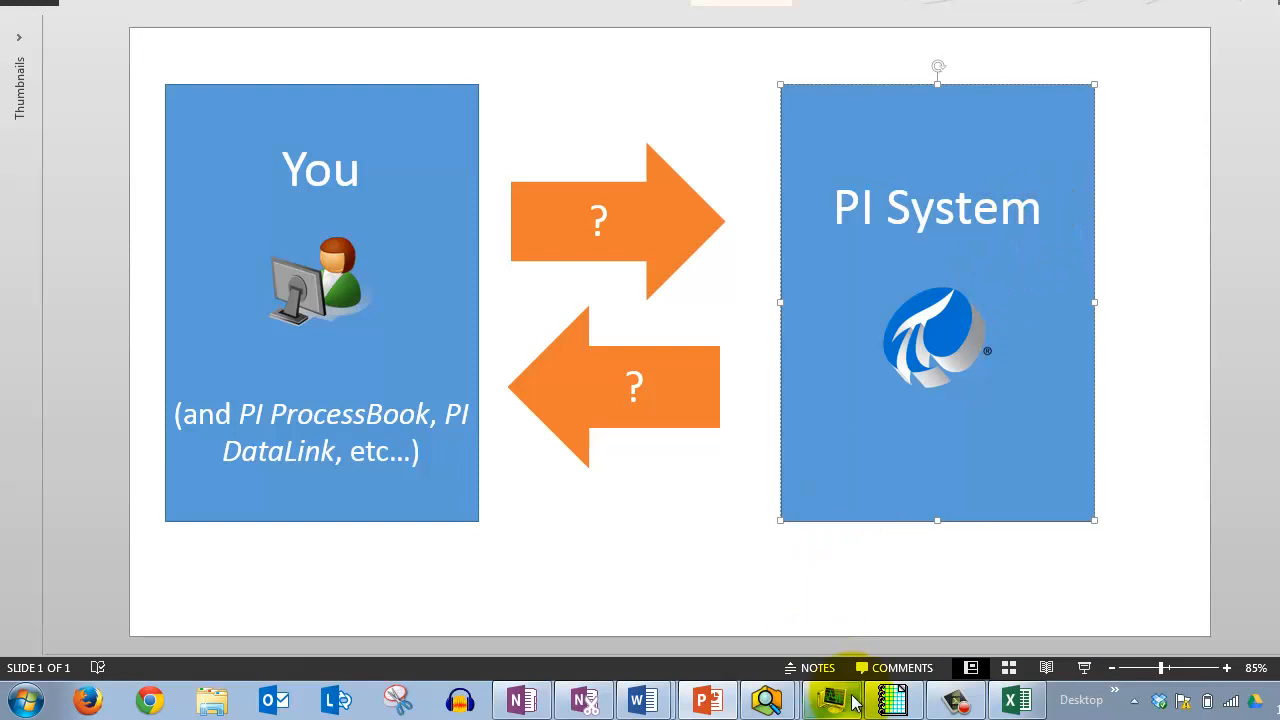
{"action": "mouse_move", "coordinate": [853, 695]}
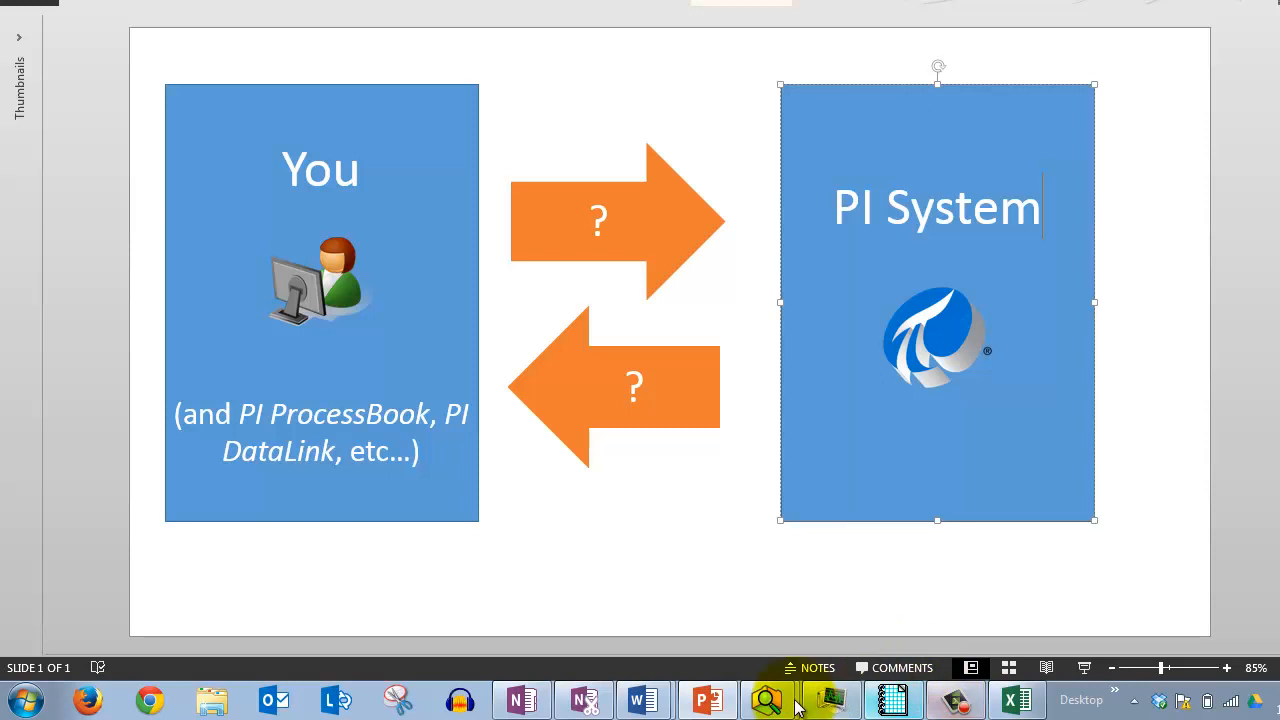
- Switch to PI System Explorer and open a tag search on the pipes server
{"action": "mouse_move", "coordinate": [776, 706]}
{"action": "left_click", "coordinate": [750, 581]}
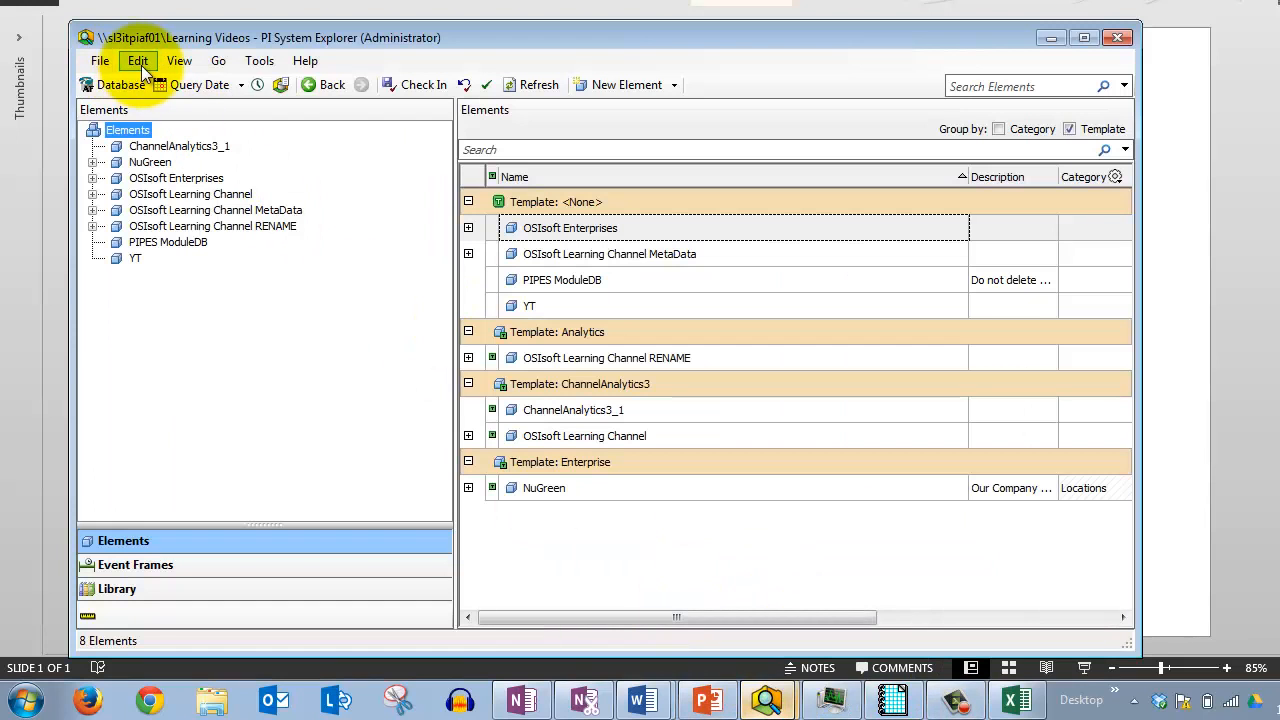
{"action": "left_click", "coordinate": [141, 67]}
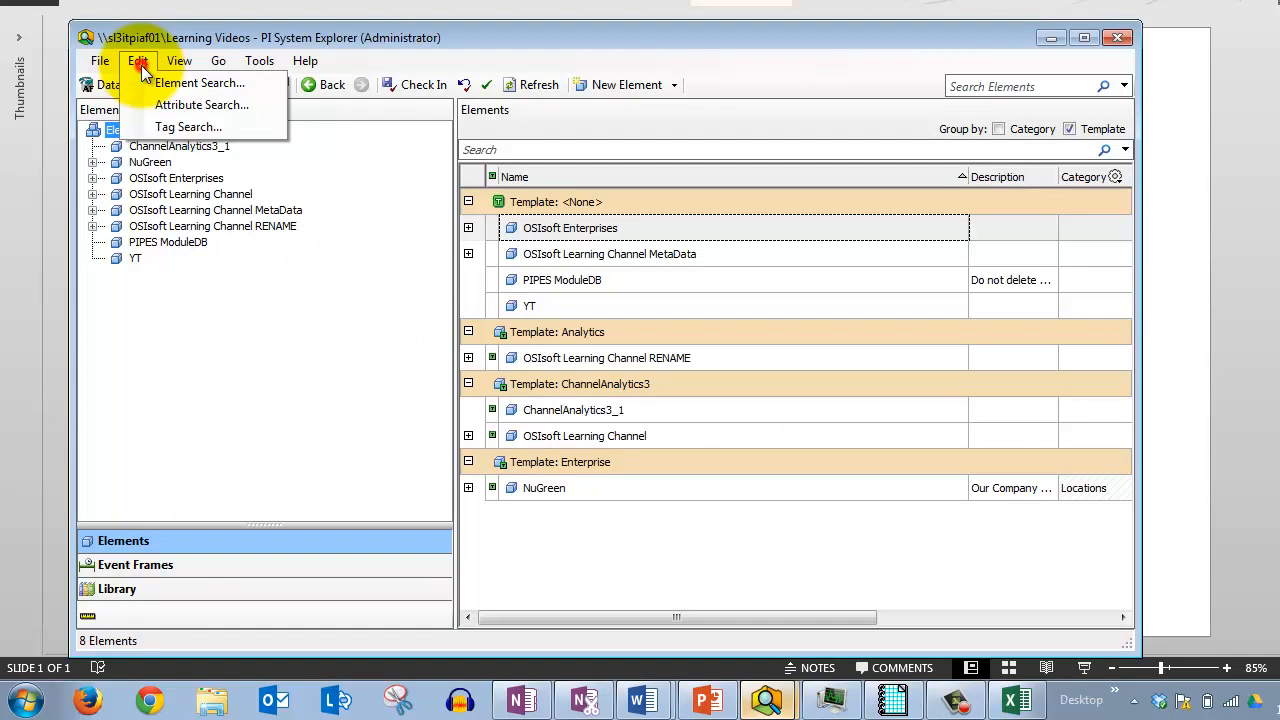
{"action": "left_click", "coordinate": [189, 128]}
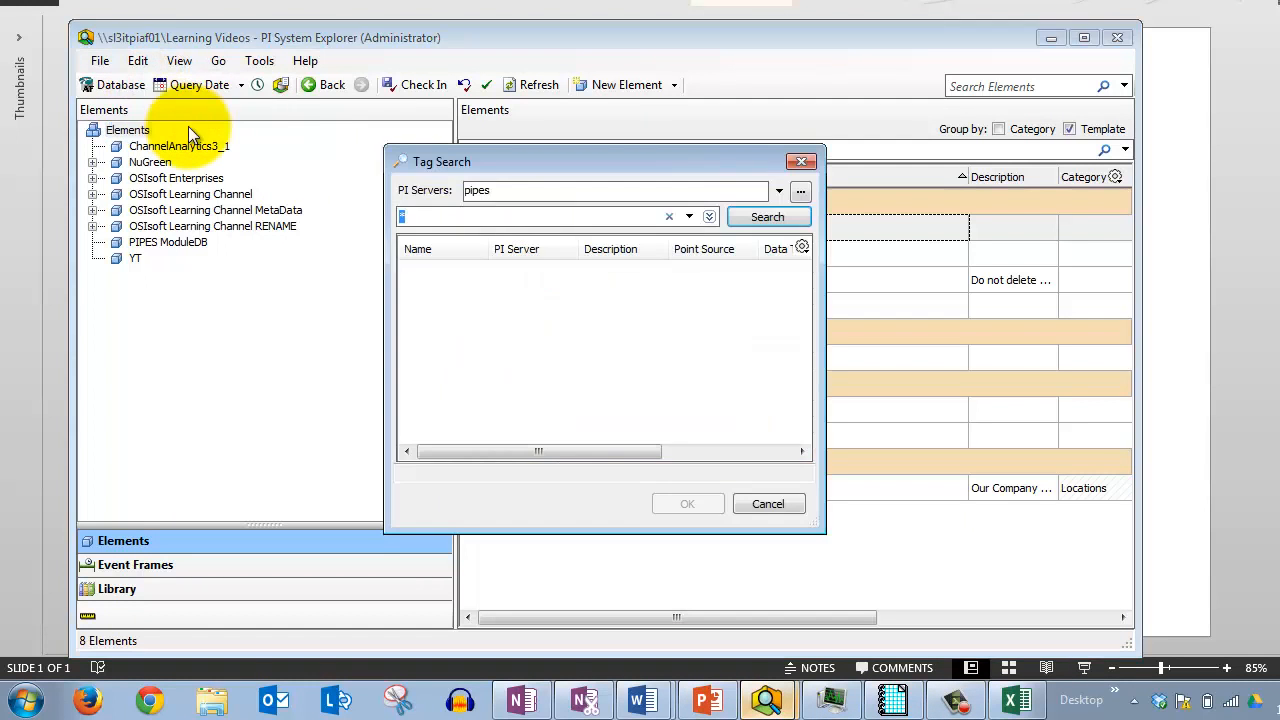
{"action": "mouse_move", "coordinate": [521, 162]}
{"action": "left_mouse_down"}
{"action": "mouse_move", "coordinate": [576, 113]}
{"action": "mouse_move", "coordinate": [532, 146]}
{"action": "left_mouse_up"}
{"action": "double_click", "coordinate": [515, 174]}
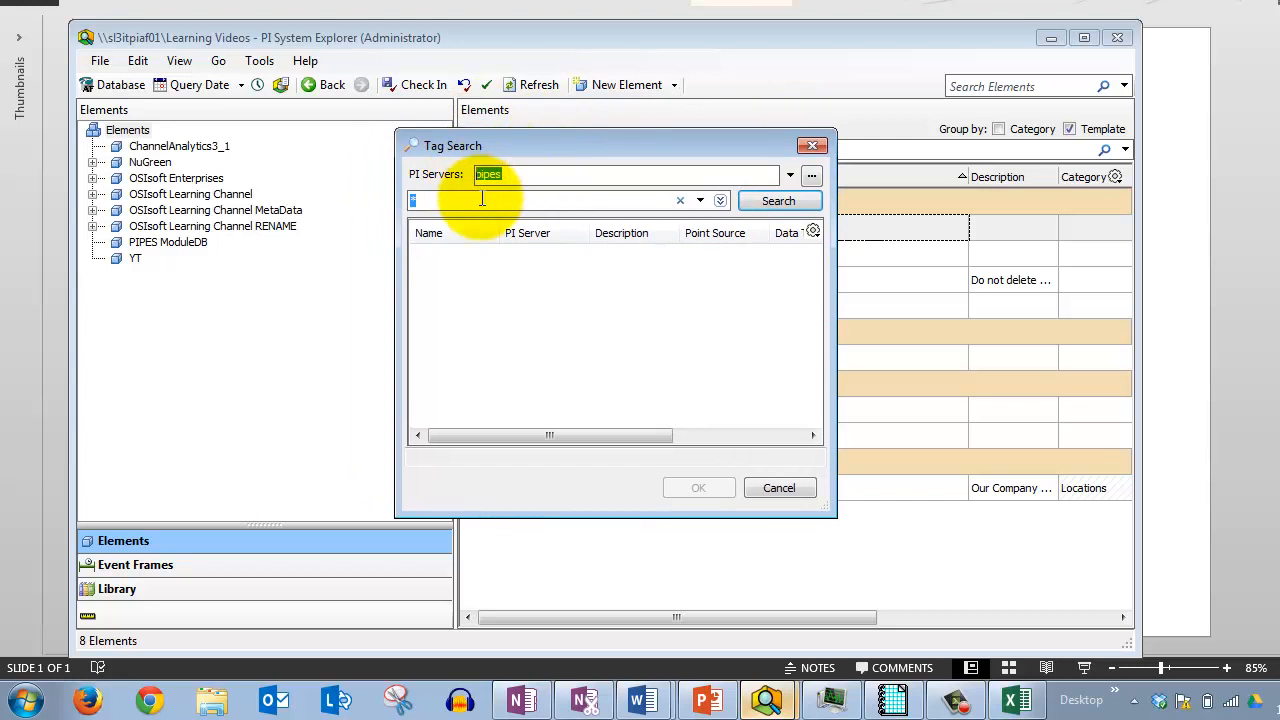
- Search for tags named sinusoid and select SINUSOID and SINUSOIDU one after the other in the results
{"action": "left_click", "coordinate": [412, 200]}
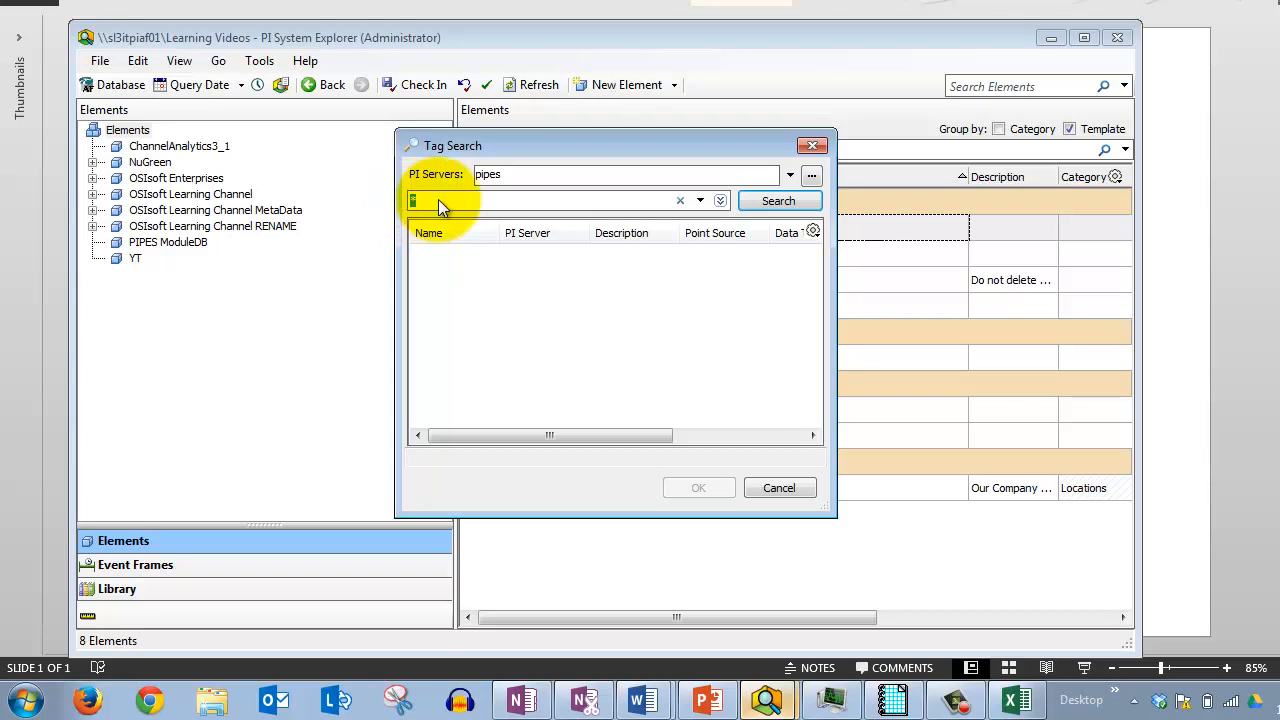
{"action": "type", "text": "sin"}
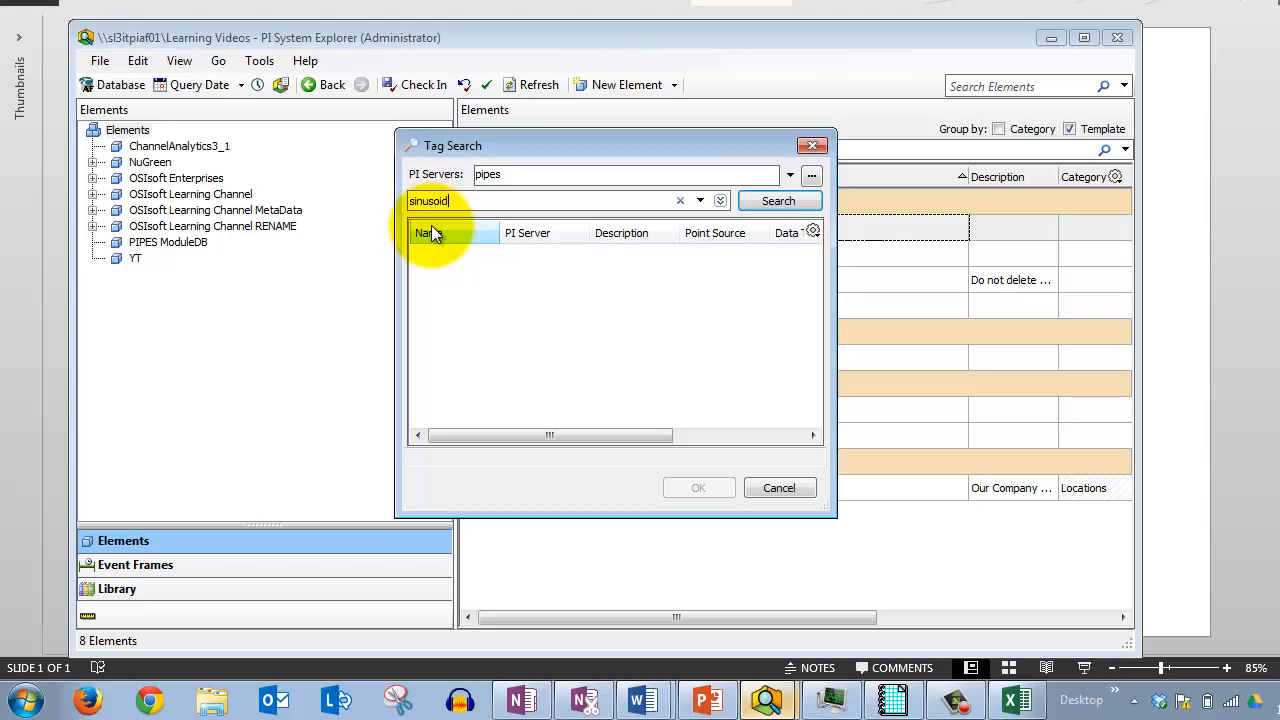
{"action": "type", "text": "usoid"}
{"action": "left_click", "coordinate": [755, 201]}
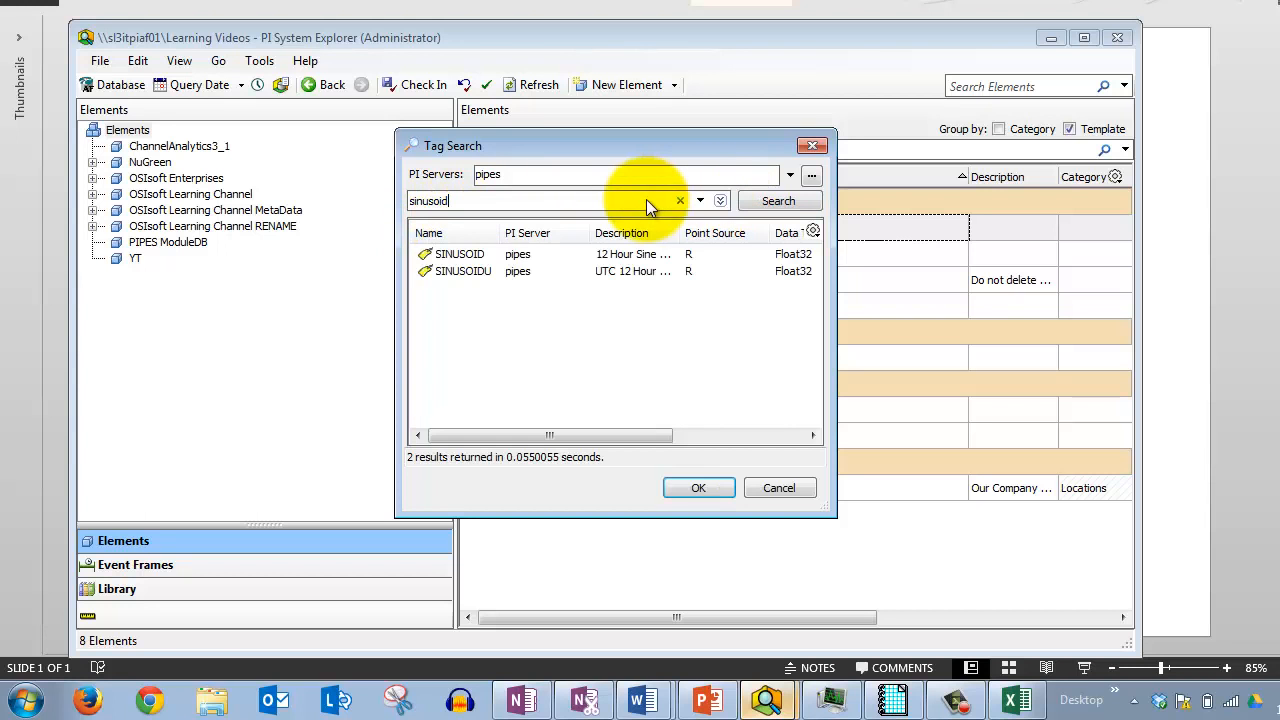
{"action": "left_click", "coordinate": [460, 254]}
{"action": "left_click", "coordinate": [490, 271]}
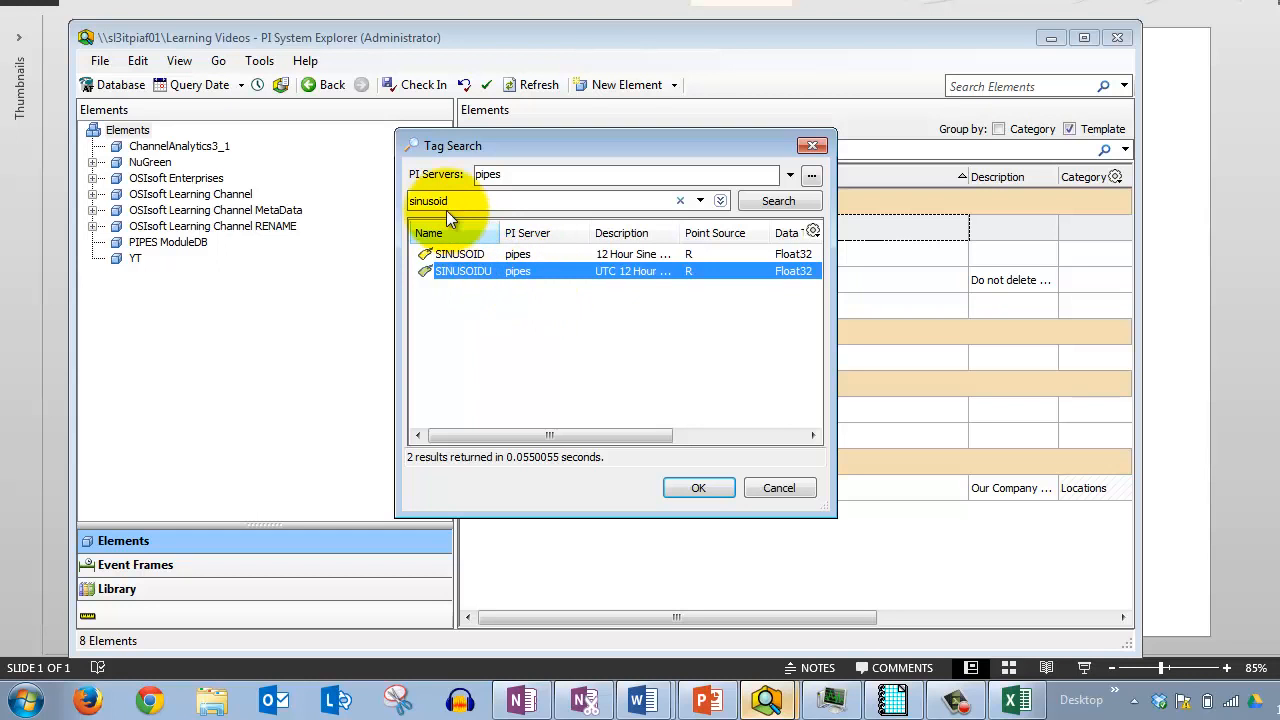
- Replace the tag search text with cdt* and rerun the search
{"action": "left_click_drag", "start_coordinate": [458, 199], "coordinate": [420, 202]}
{"action": "type", "text": "cdt*"}
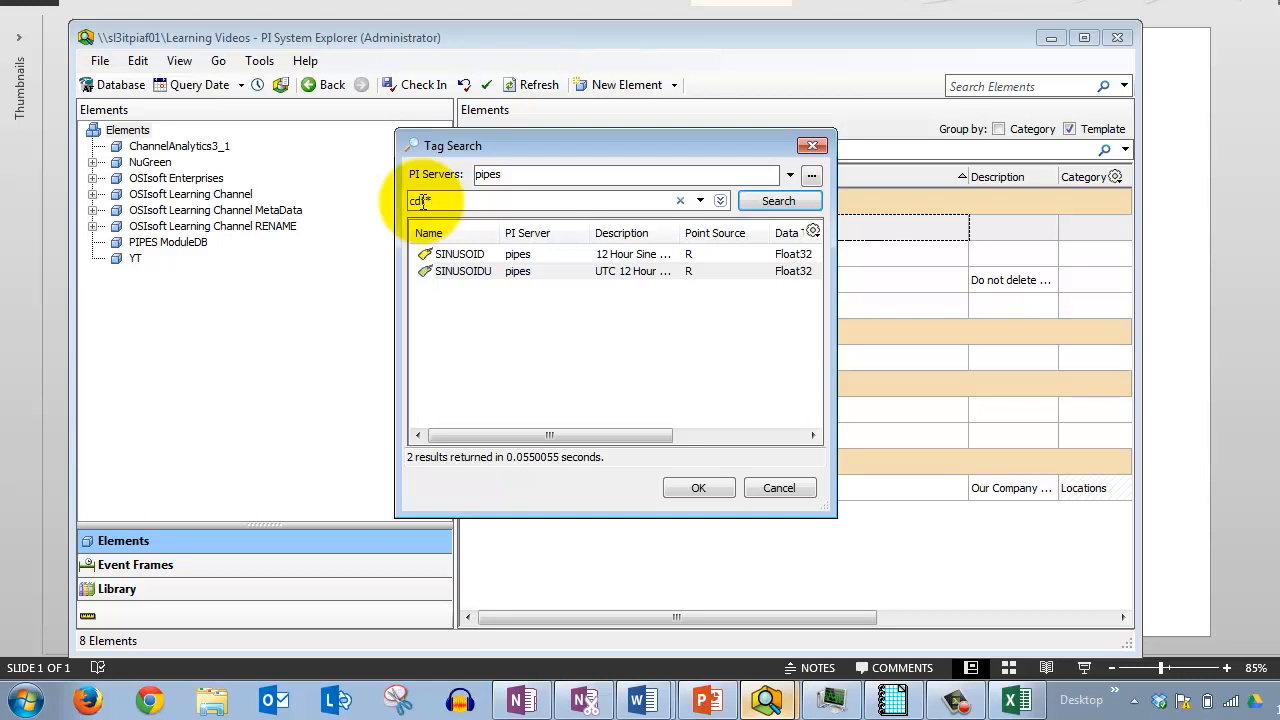
{"action": "left_click", "coordinate": [778, 201]}
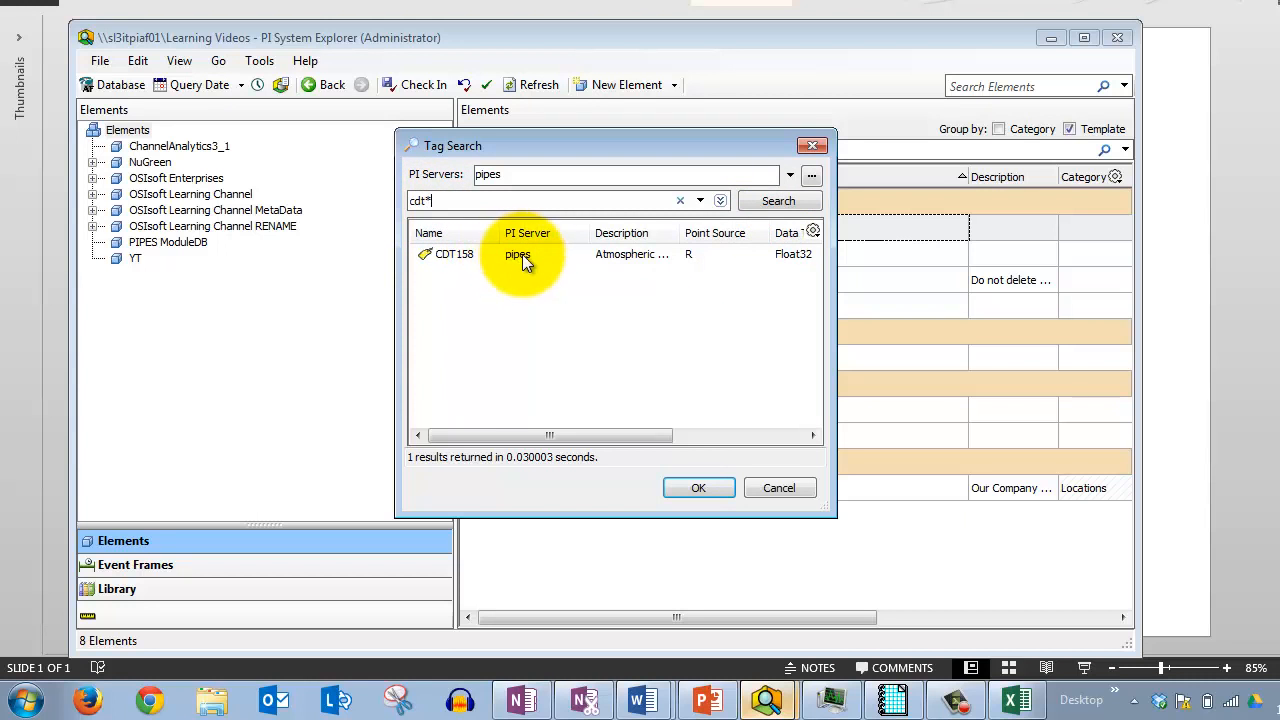
{"action": "mouse_move", "coordinate": [681, 236]}
{"action": "left_mouse_down"}
{"action": "mouse_move", "coordinate": [733, 238]}
{"action": "mouse_move", "coordinate": [675, 237]}
{"action": "left_mouse_up"}
- Expand the tag search's detailed criteria and reset the search text to *
{"action": "left_click", "coordinate": [721, 202]}
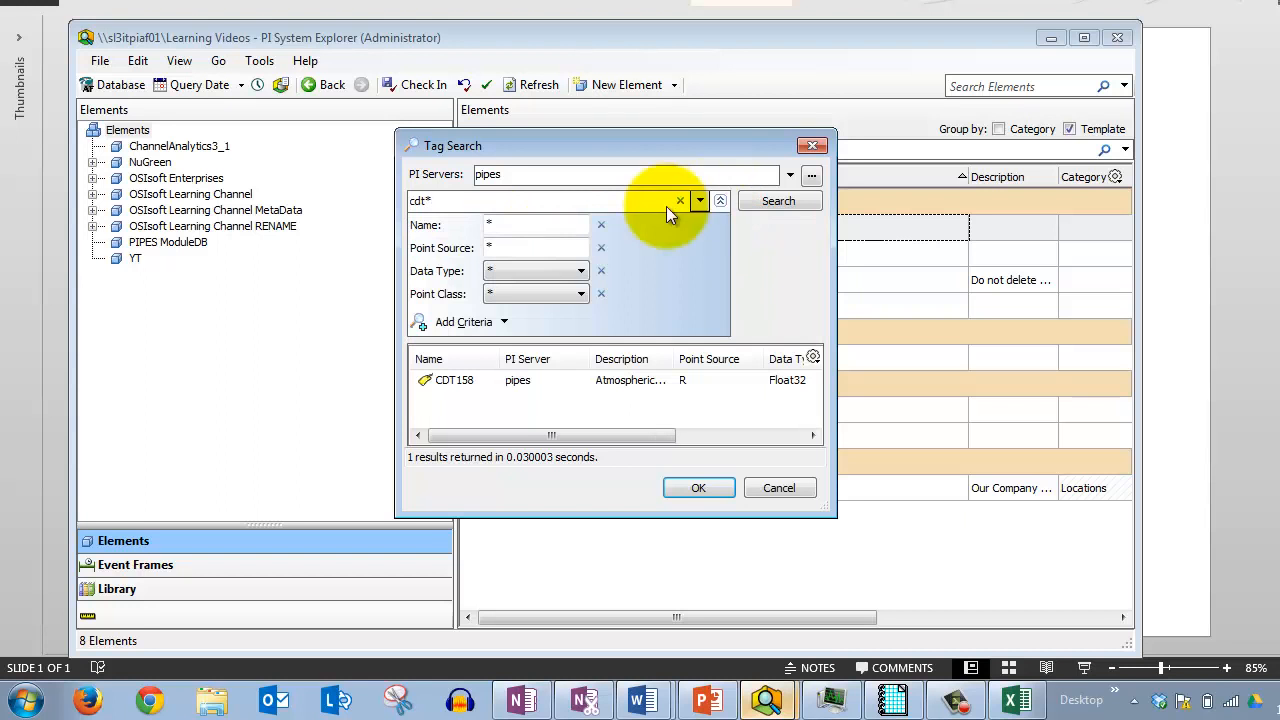
{"action": "left_click", "coordinate": [718, 200]}
{"action": "left_click", "coordinate": [718, 200]}
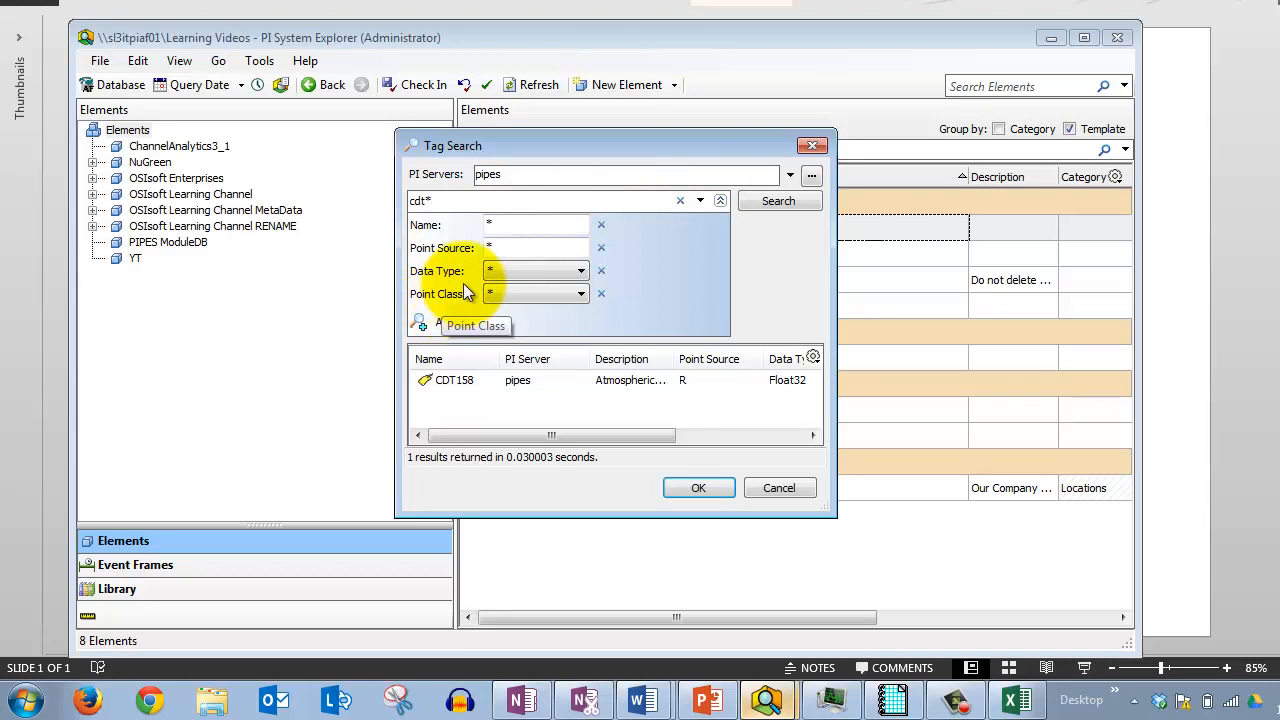
{"action": "left_click_drag", "start_coordinate": [445, 200], "coordinate": [393, 208]}
{"action": "type", "text": "*"}
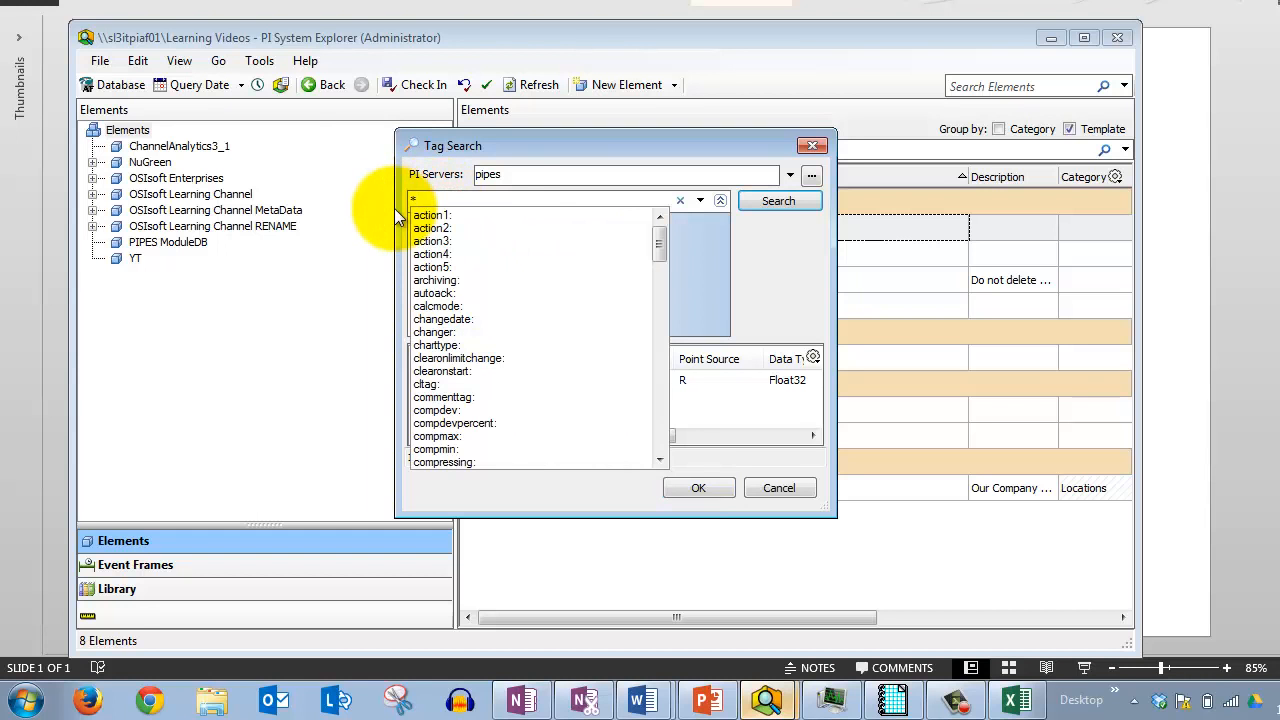
{"action": "left_click", "coordinate": [724, 261]}
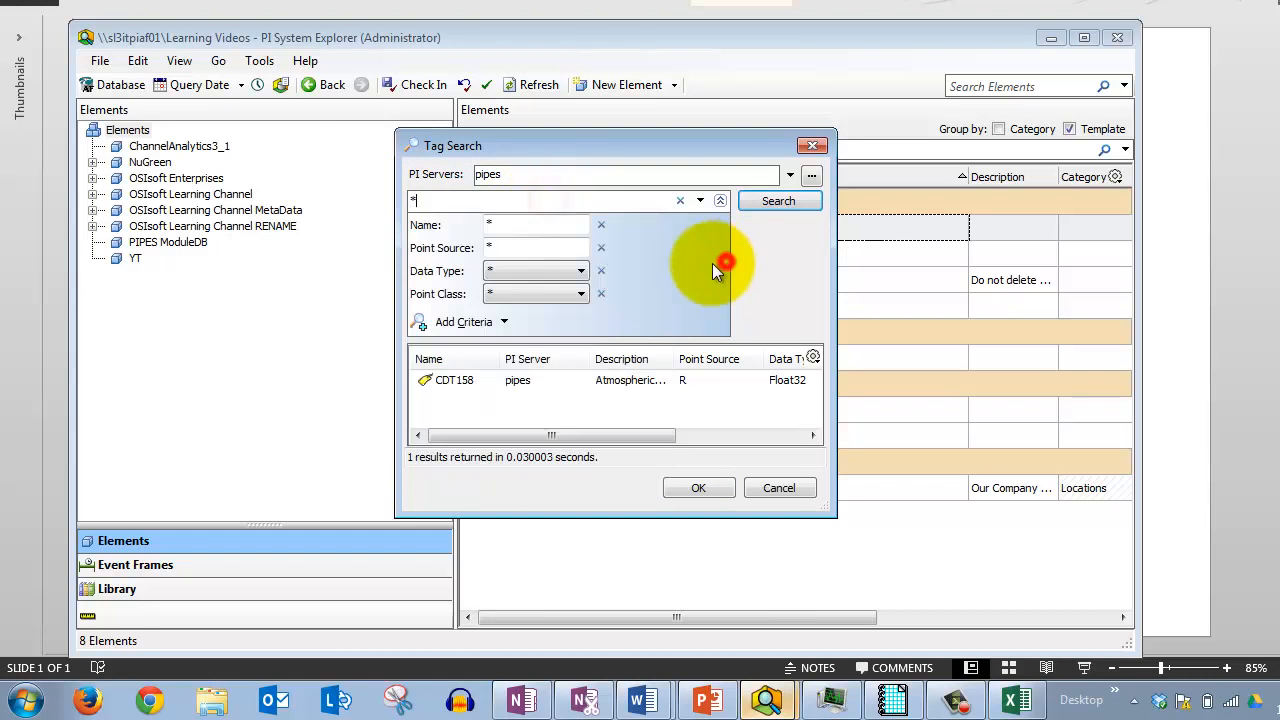
- Search for tags with point source R and enlarge the search window to examine the Point Source column
{"action": "left_click", "coordinate": [533, 250]}
{"action": "type", "text": "R"}
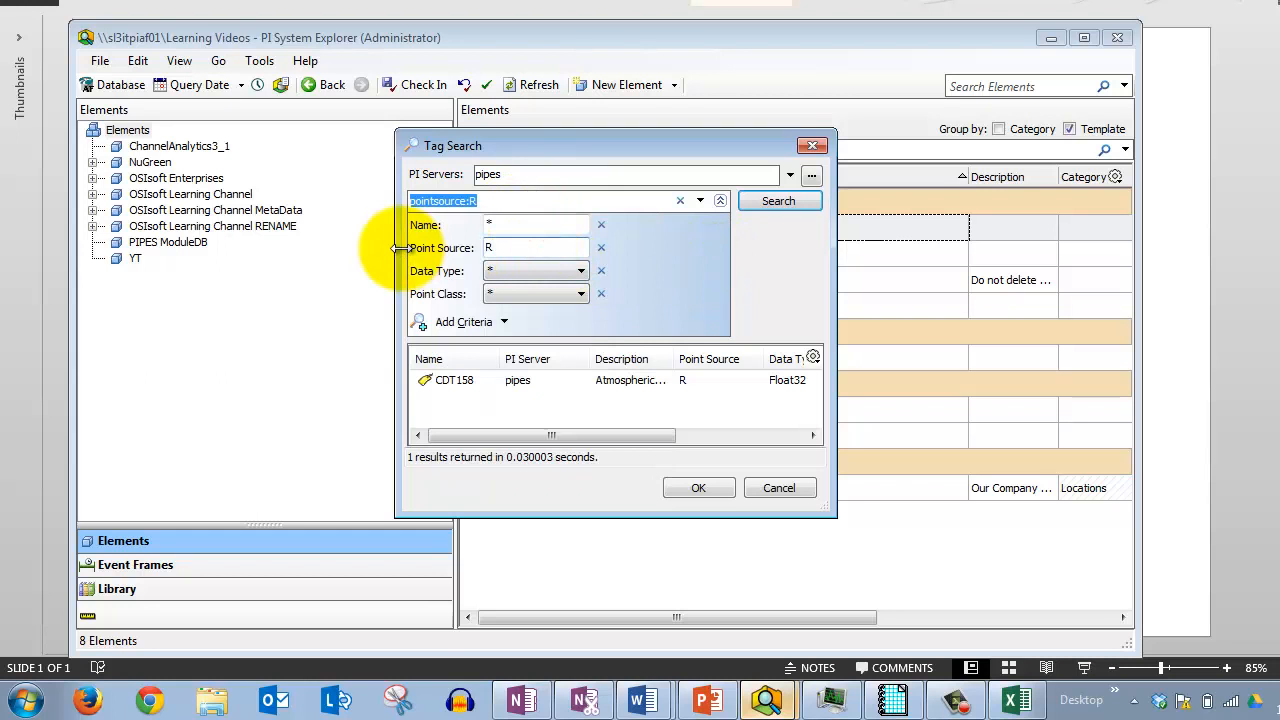
{"action": "double_click", "coordinate": [497, 248]}
{"action": "left_click", "coordinate": [501, 249]}
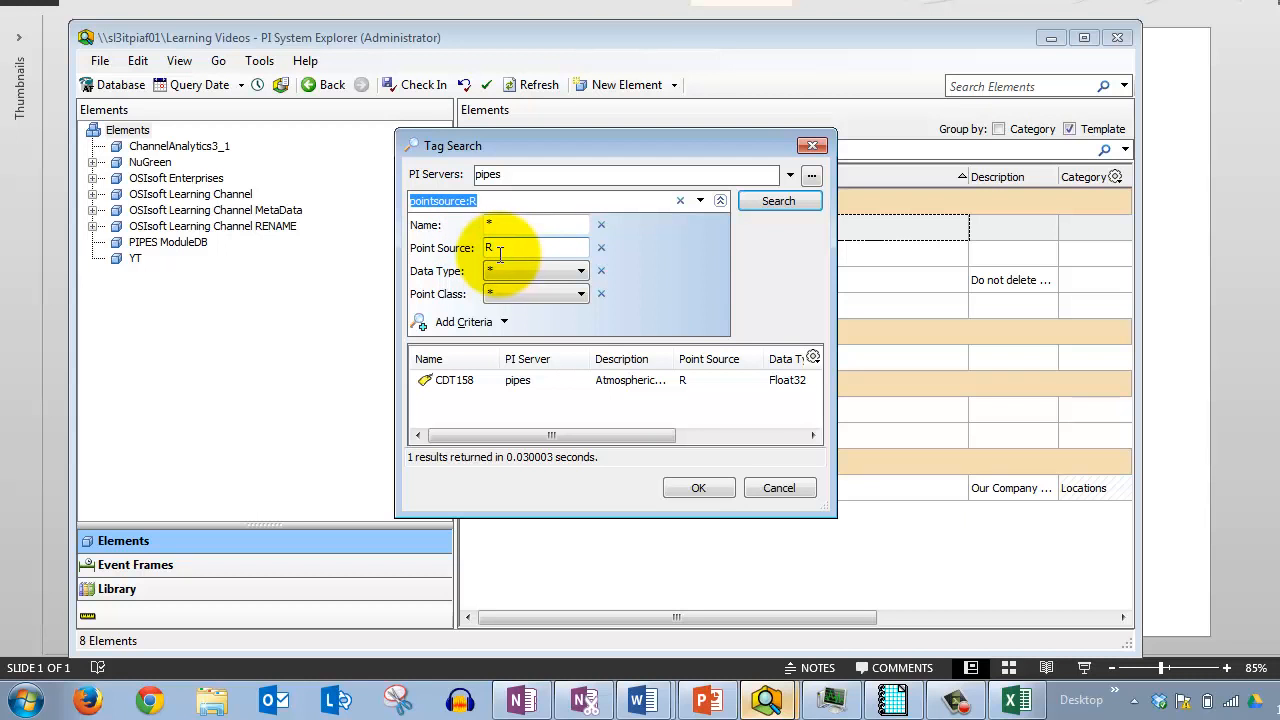
{"action": "left_click", "coordinate": [779, 201]}
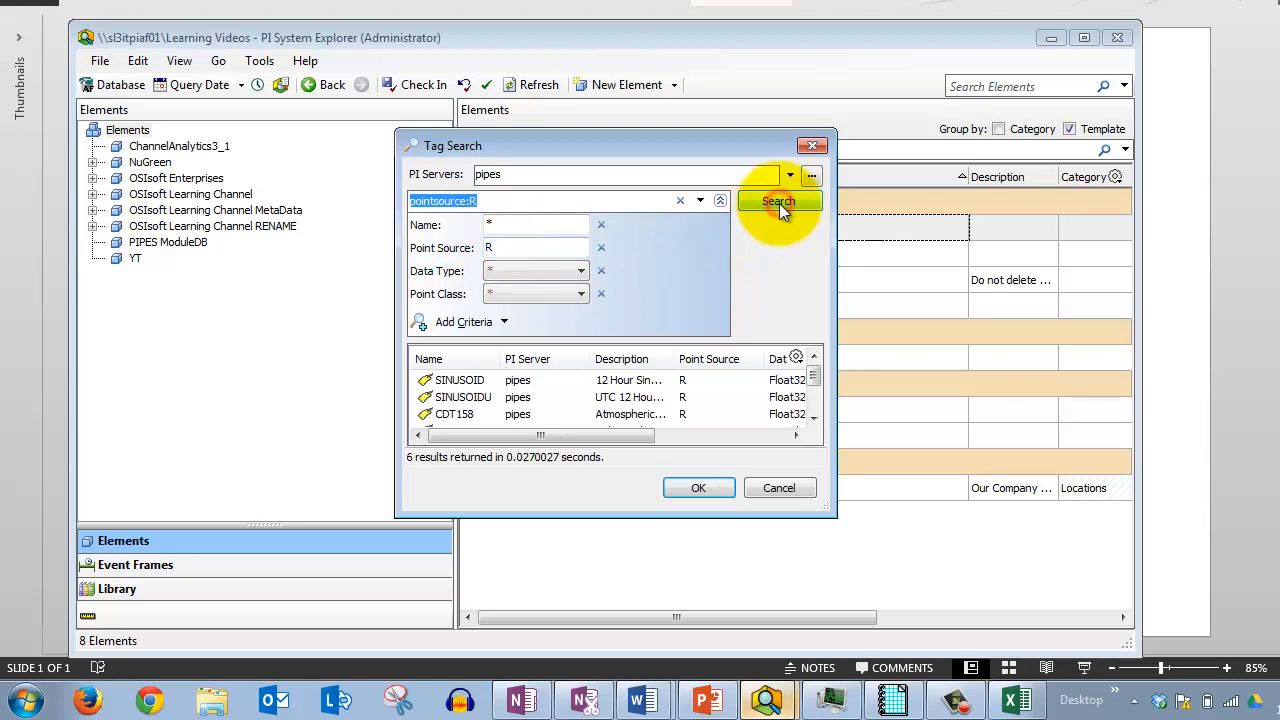
{"action": "left_click_drag", "start_coordinate": [820, 510], "coordinate": [850, 622]}
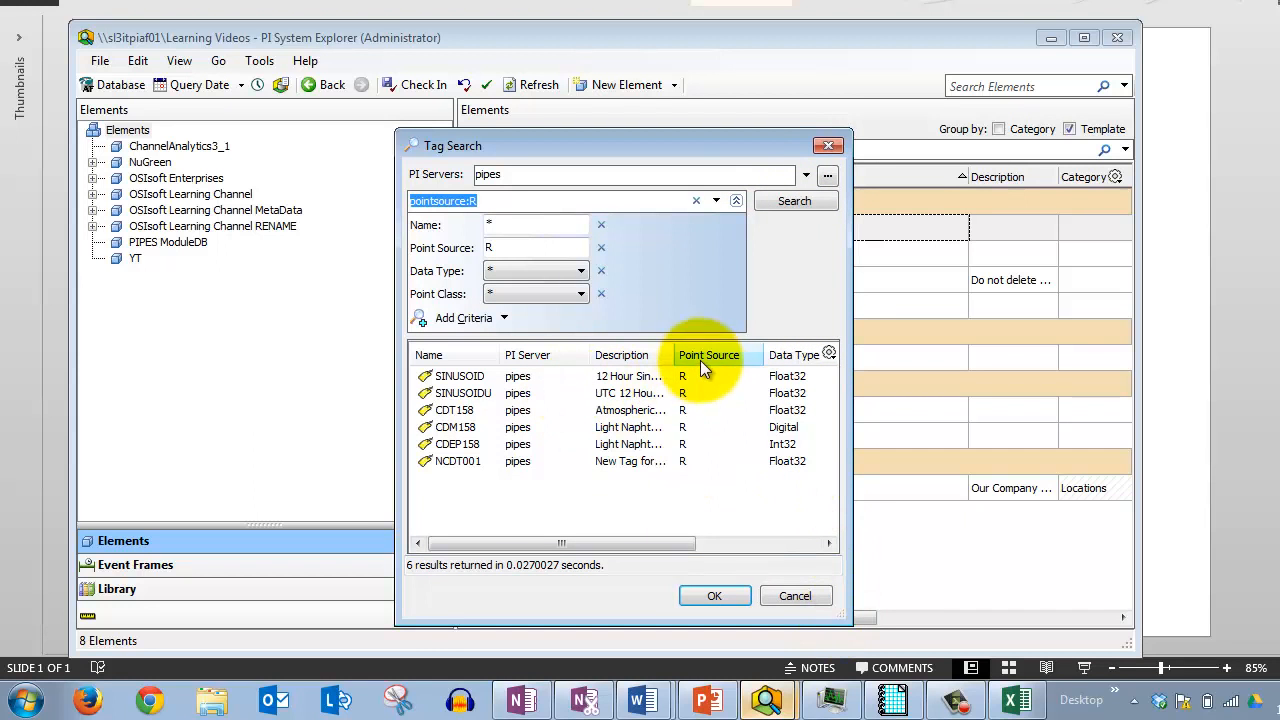
{"action": "mouse_move", "coordinate": [665, 335]}
{"action": "left_mouse_down"}
{"action": "mouse_move", "coordinate": [785, 490]}
{"action": "mouse_move", "coordinate": [768, 483]}
{"action": "left_mouse_up"}
{"action": "key", "text": "Escape"}
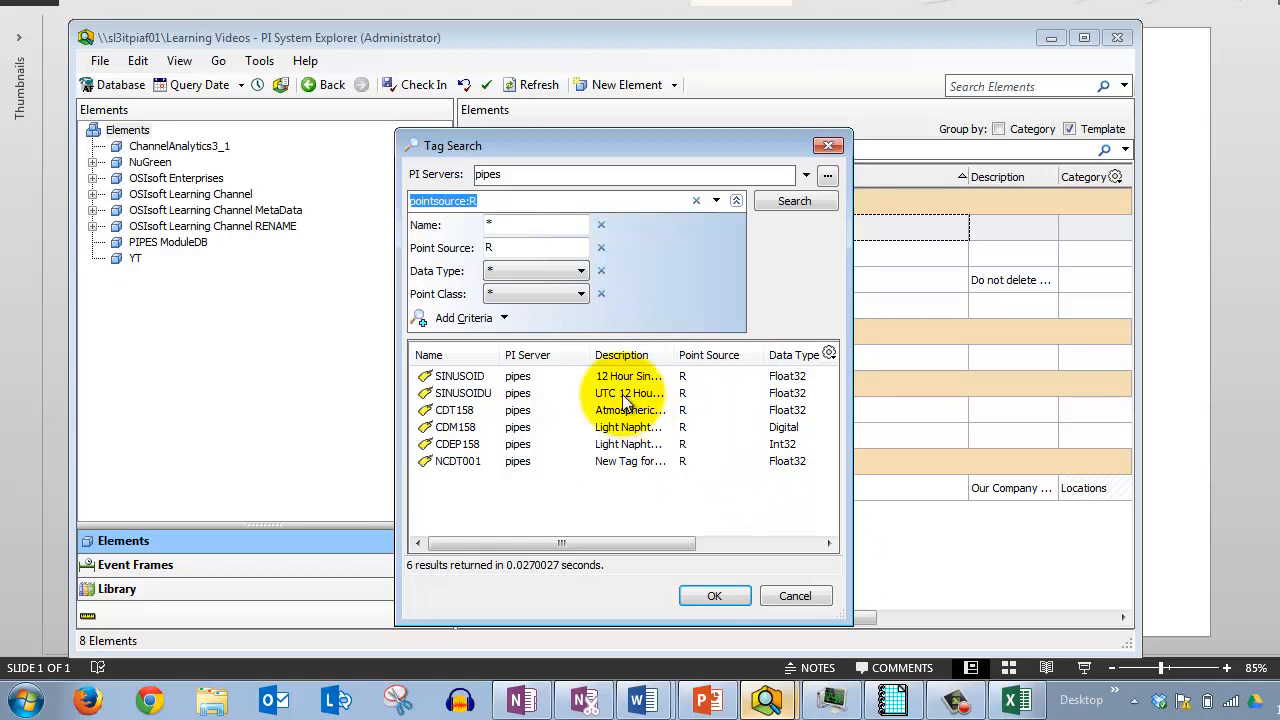
- Add the Float data type to the tag criteria, rerun the search and compare the Point Source and Data Type columns
{"action": "left_click", "coordinate": [558, 267]}
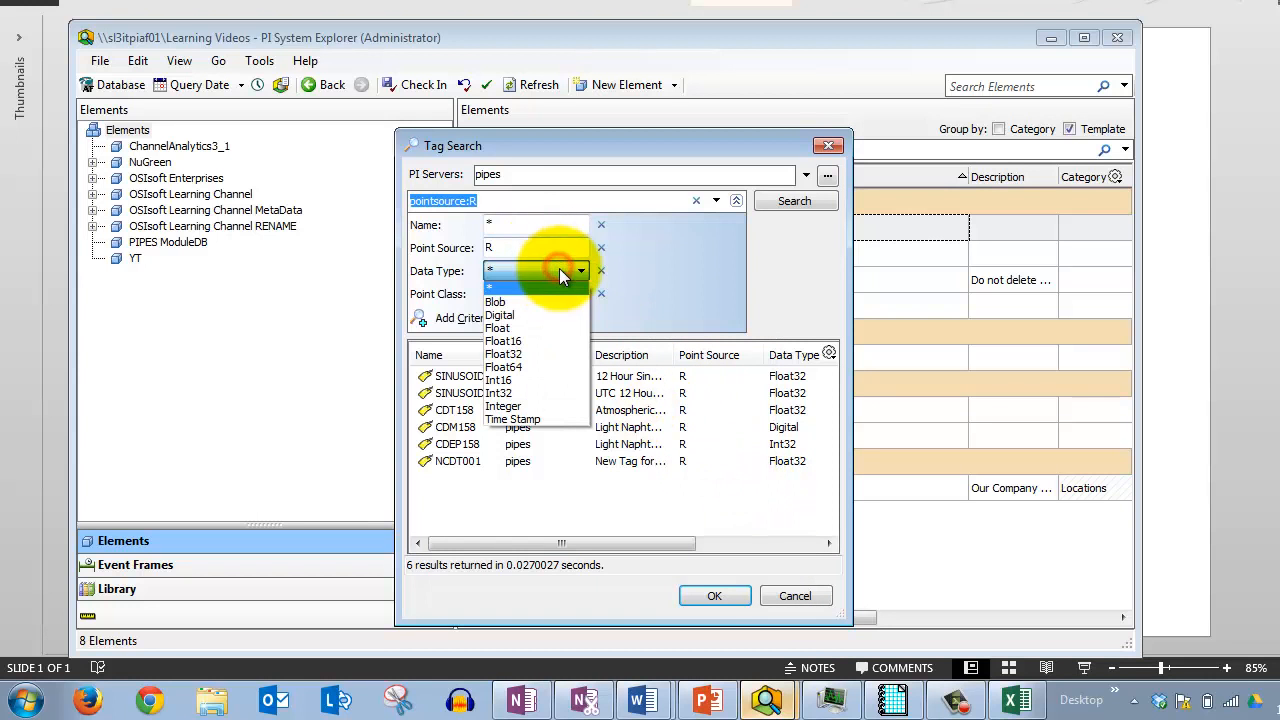
{"action": "left_click", "coordinate": [537, 327]}
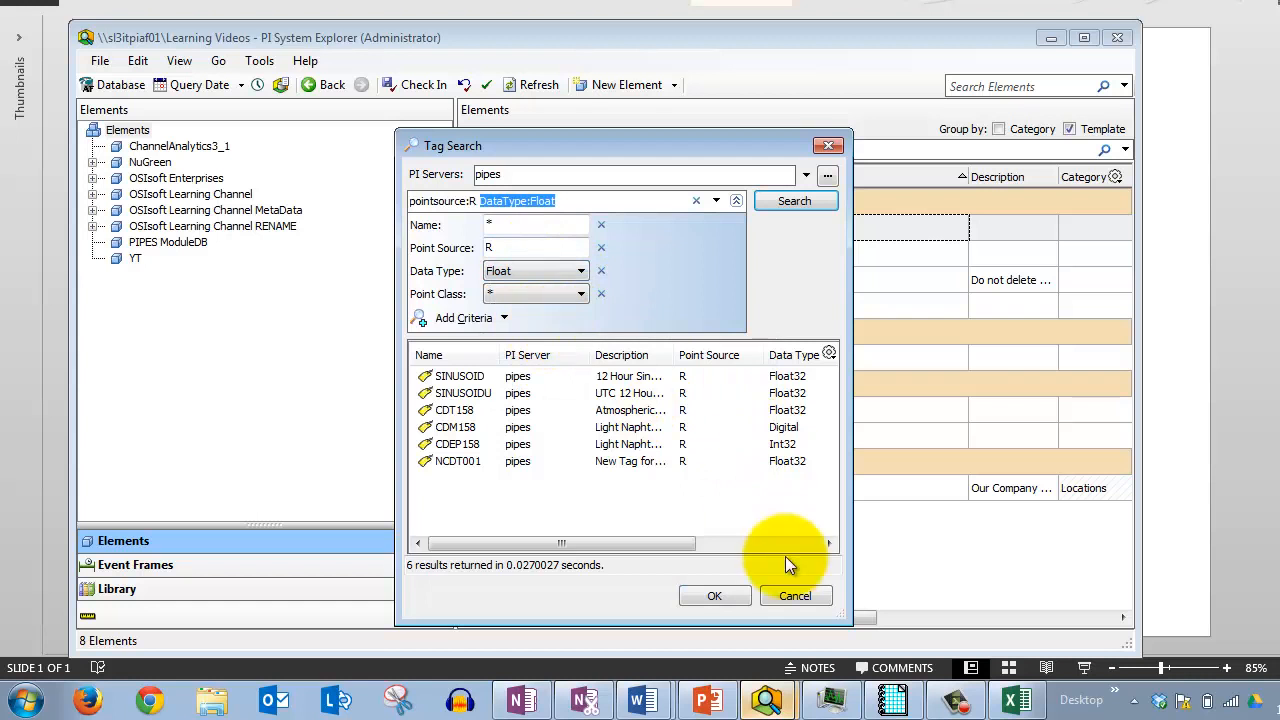
{"action": "left_click", "coordinate": [797, 201]}
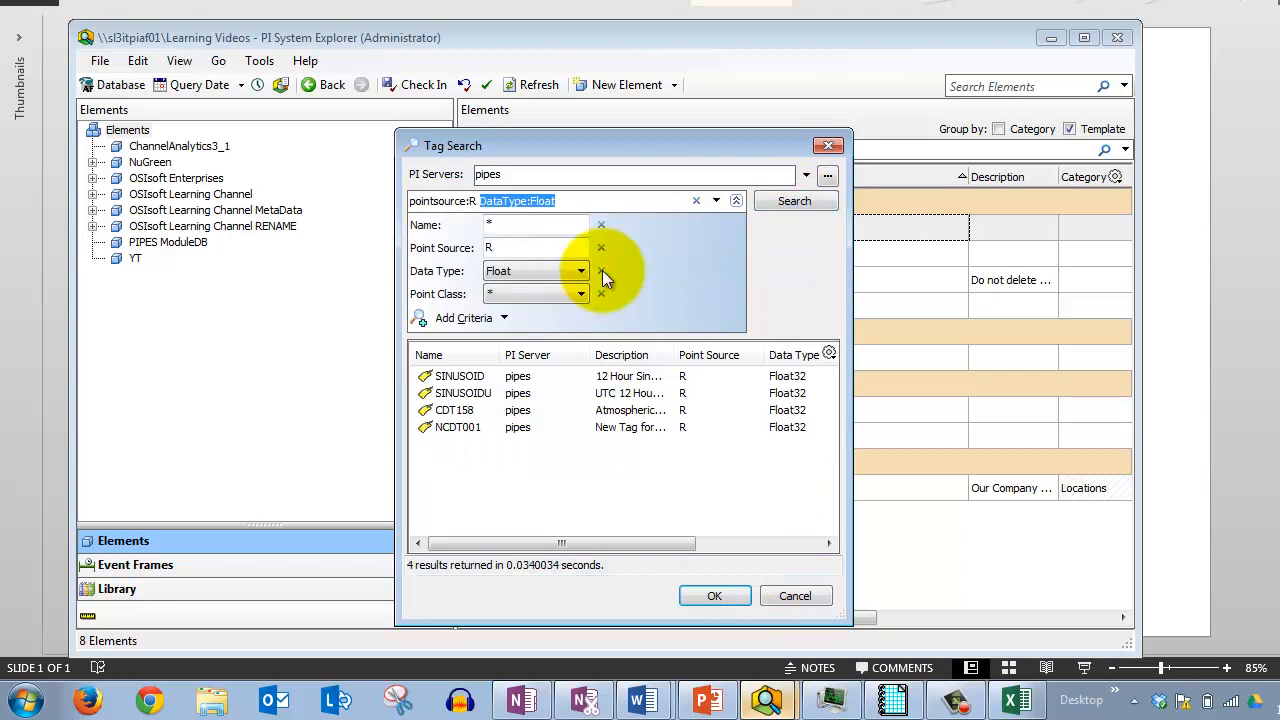
{"action": "left_click_drag", "start_coordinate": [666, 331], "coordinate": [752, 456]}
{"action": "mouse_move", "coordinate": [762, 340]}
{"action": "left_mouse_down"}
{"action": "mouse_move", "coordinate": [816, 452]}
{"action": "mouse_move", "coordinate": [839, 457]}
{"action": "left_mouse_up"}
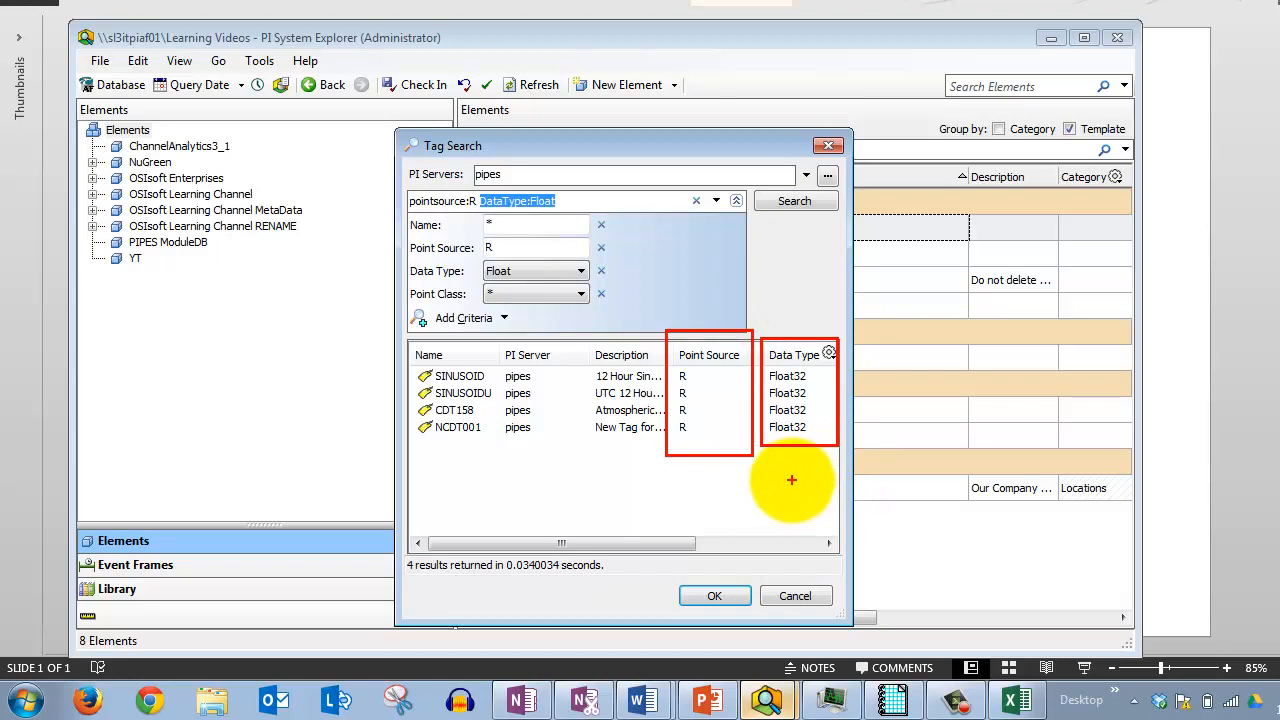
{"action": "key", "text": "Escape"}
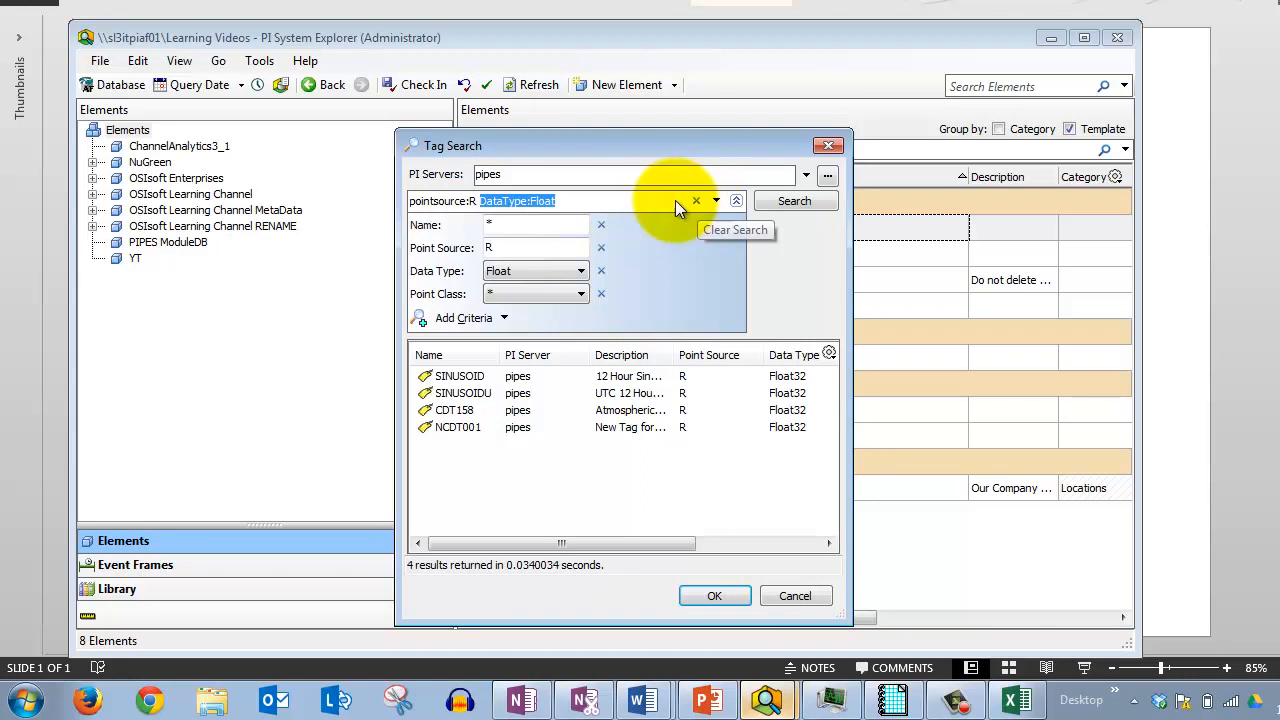
- Switch to PI ProcessBook, place a value object on Display1 and open the tag search from its definition
{"action": "mouse_move", "coordinate": [897, 695]}
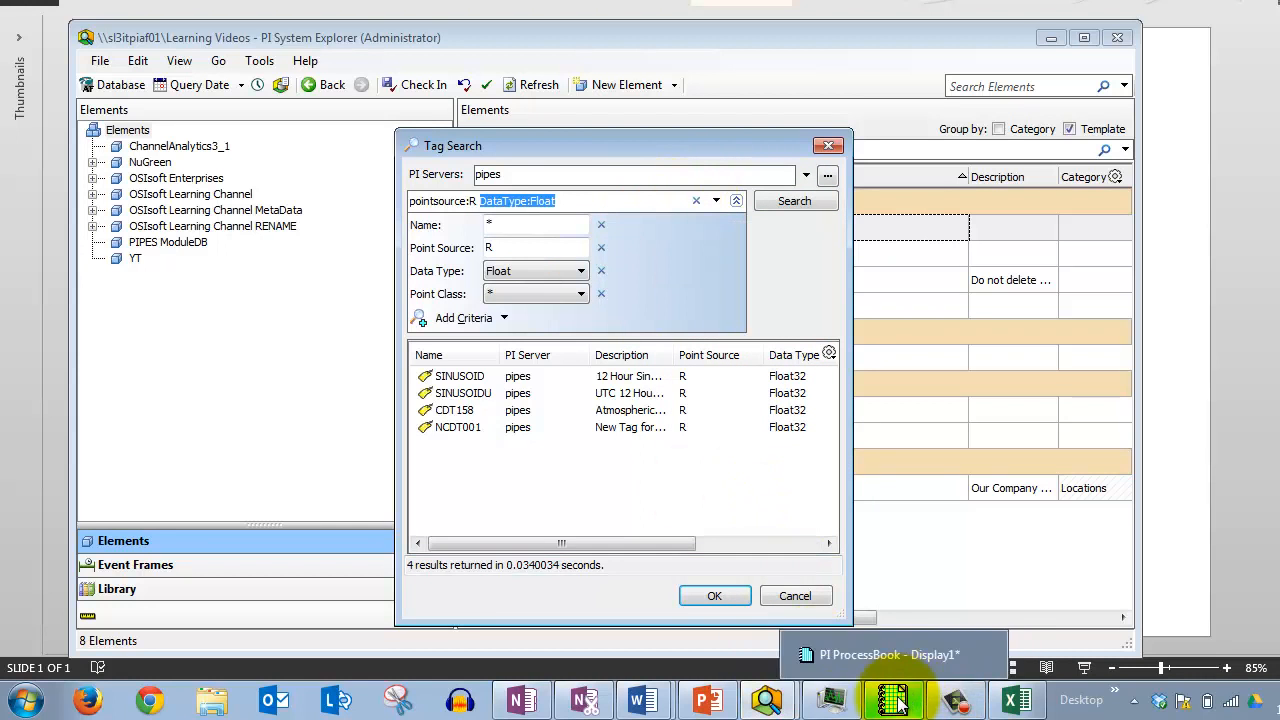
{"action": "left_click", "coordinate": [835, 660]}
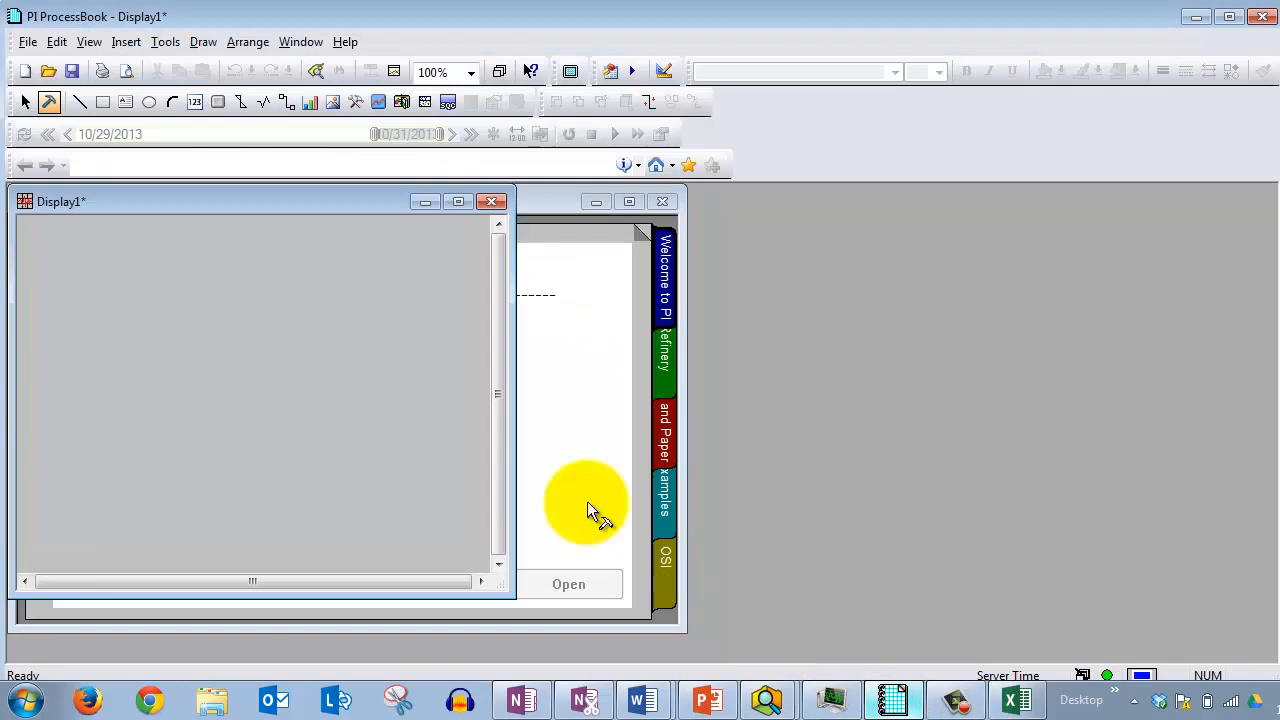
{"action": "left_click", "coordinate": [194, 102]}
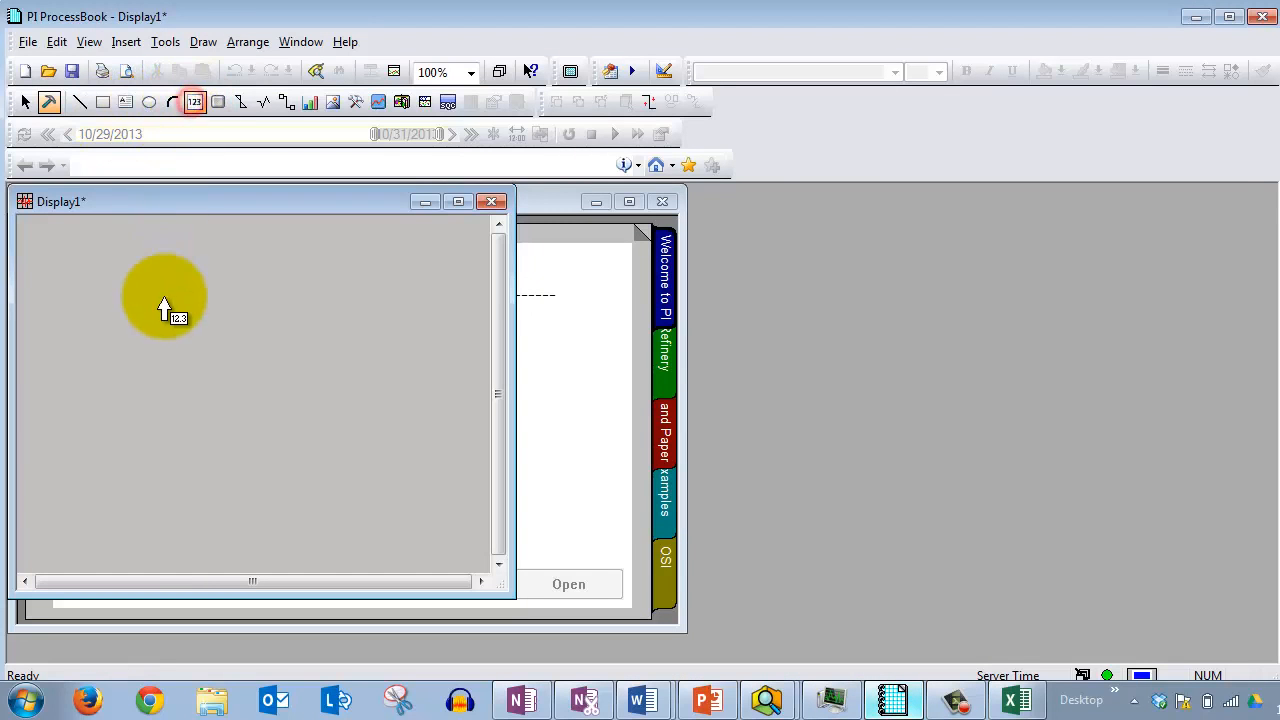
{"action": "left_click", "coordinate": [164, 297]}
{"action": "left_click", "coordinate": [609, 204]}
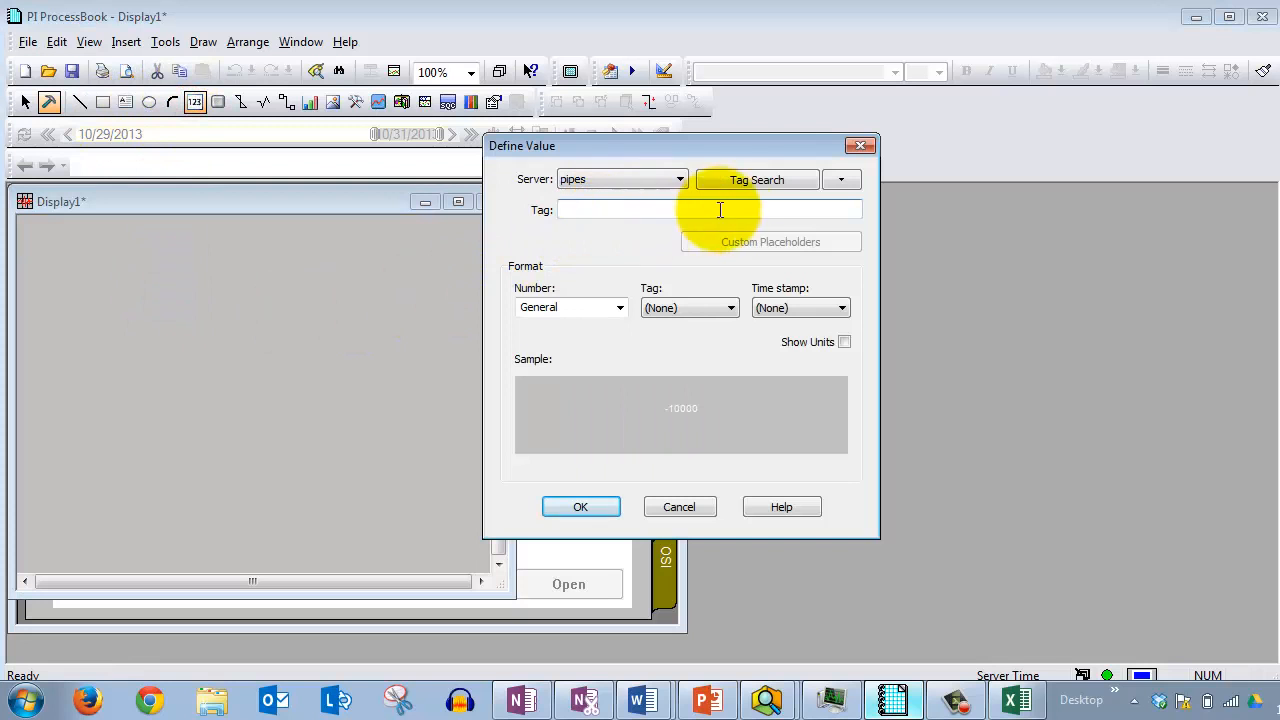
{"action": "left_click", "coordinate": [754, 184]}
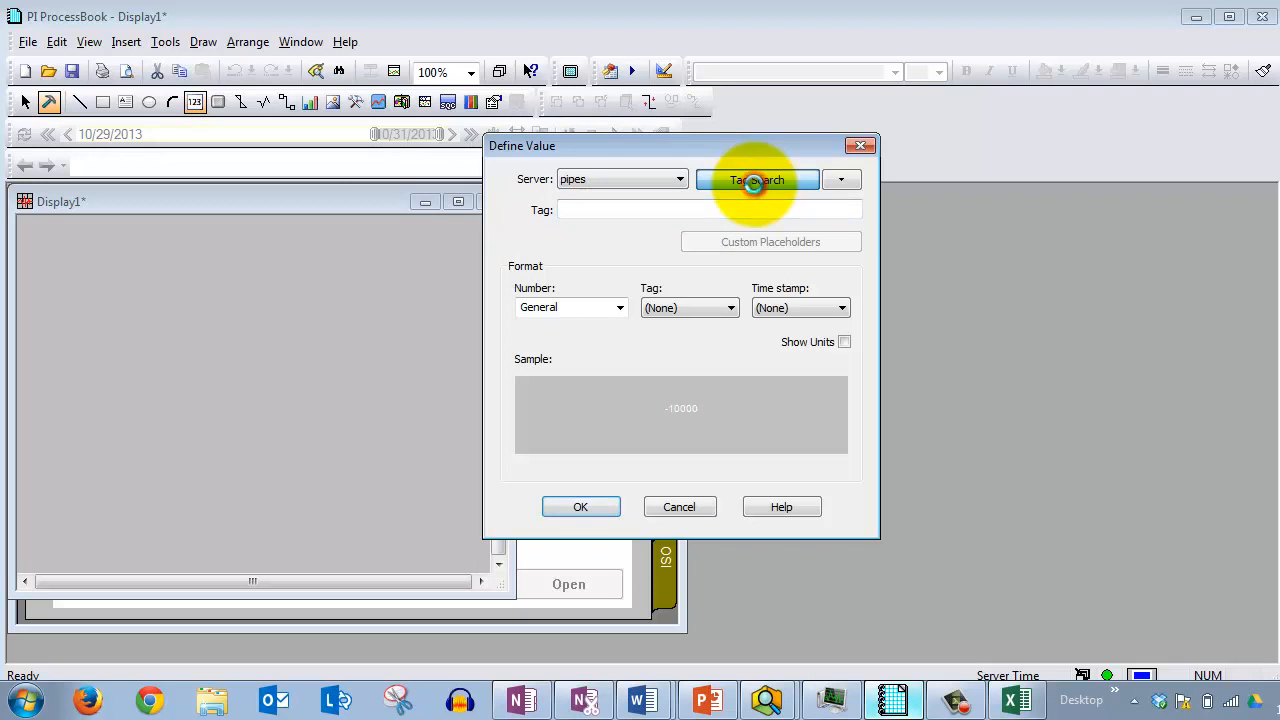
{"action": "left_click_drag", "start_coordinate": [640, 125], "coordinate": [955, 110]}
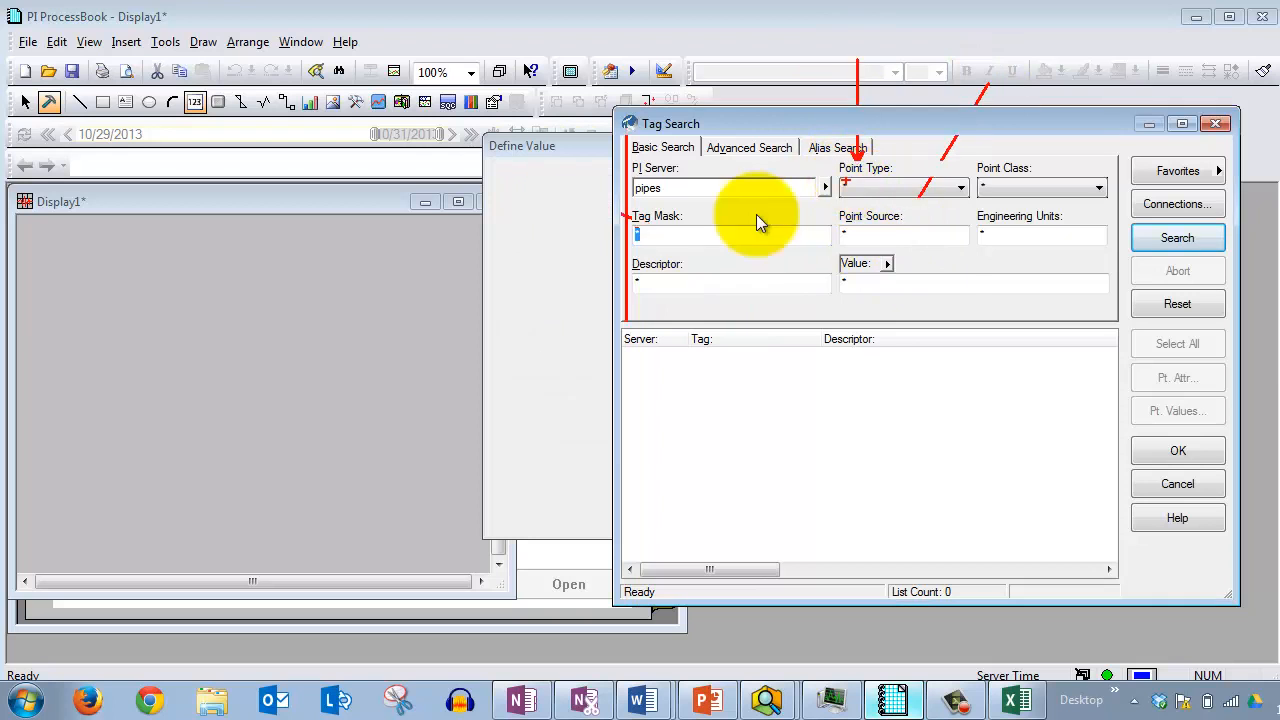
- Search for tags with point type Float32 and point source R, view NCDT001's current value, and close the tag search
{"action": "left_click", "coordinate": [961, 188]}
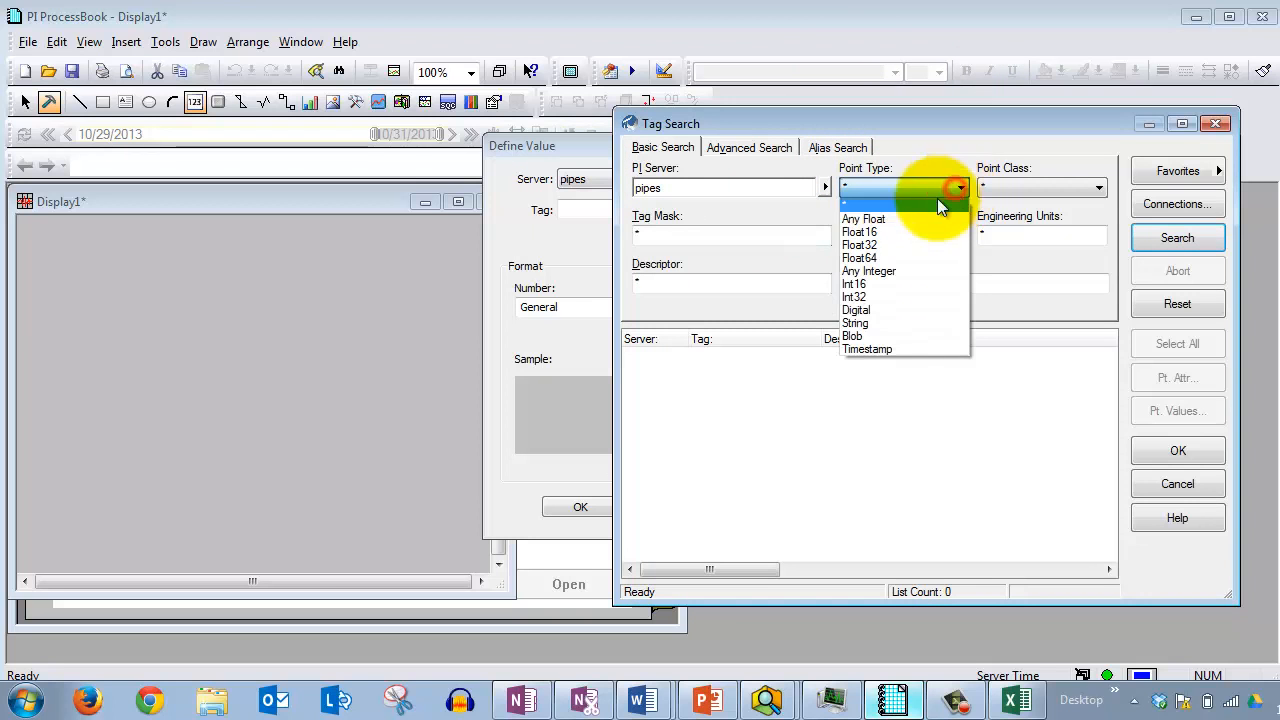
{"action": "left_click", "coordinate": [909, 242]}
{"action": "left_click", "coordinate": [885, 235]}
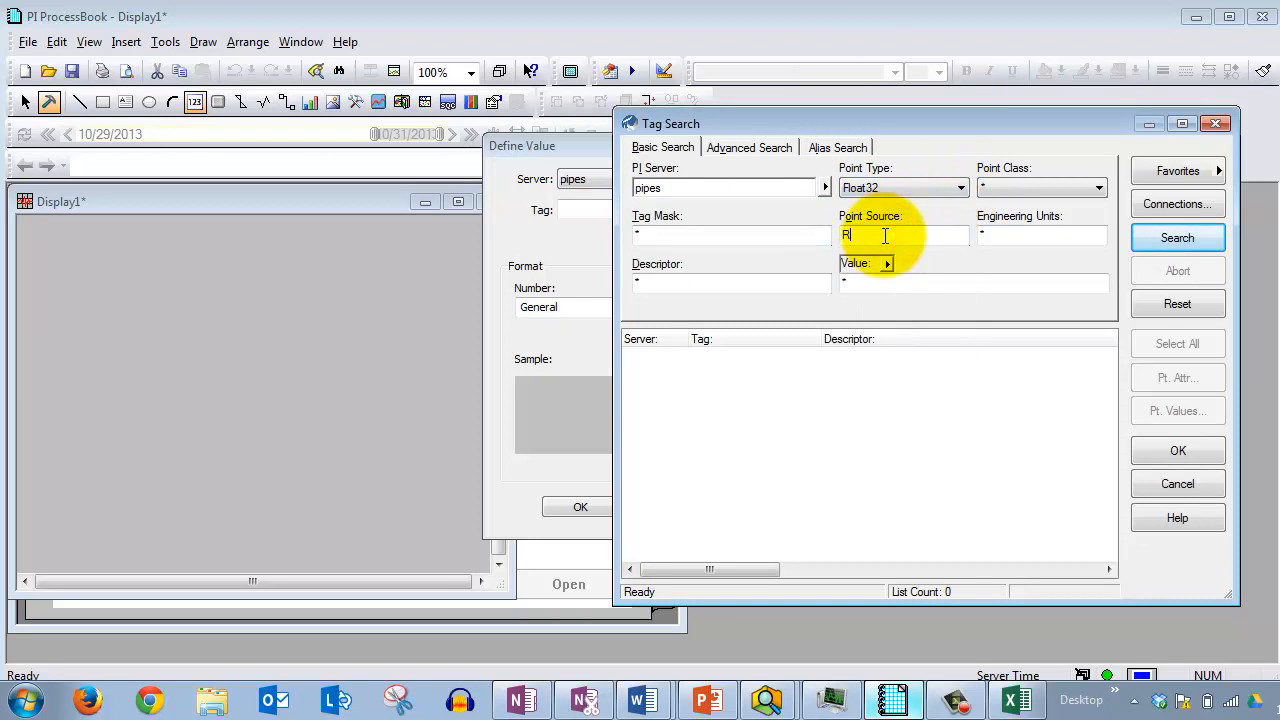
{"action": "type", "text": "R"}
{"action": "left_click", "coordinate": [1159, 236]}
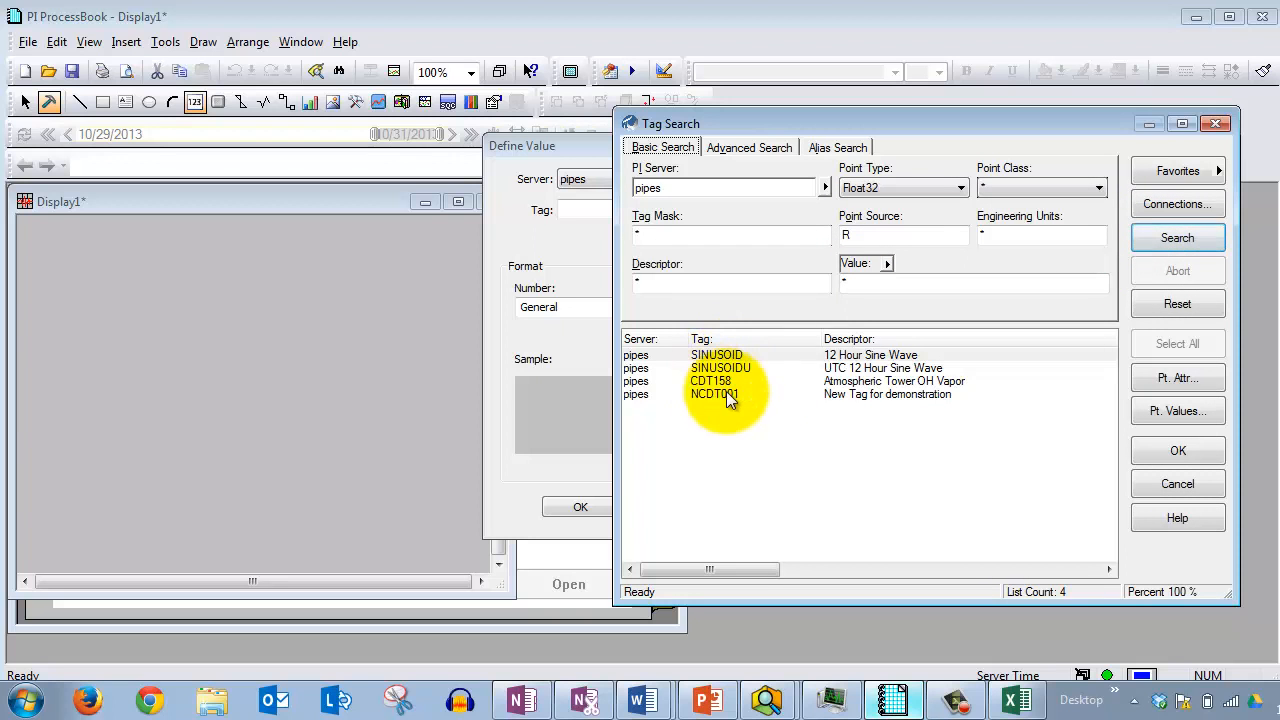
{"action": "mouse_move", "coordinate": [806, 393]}
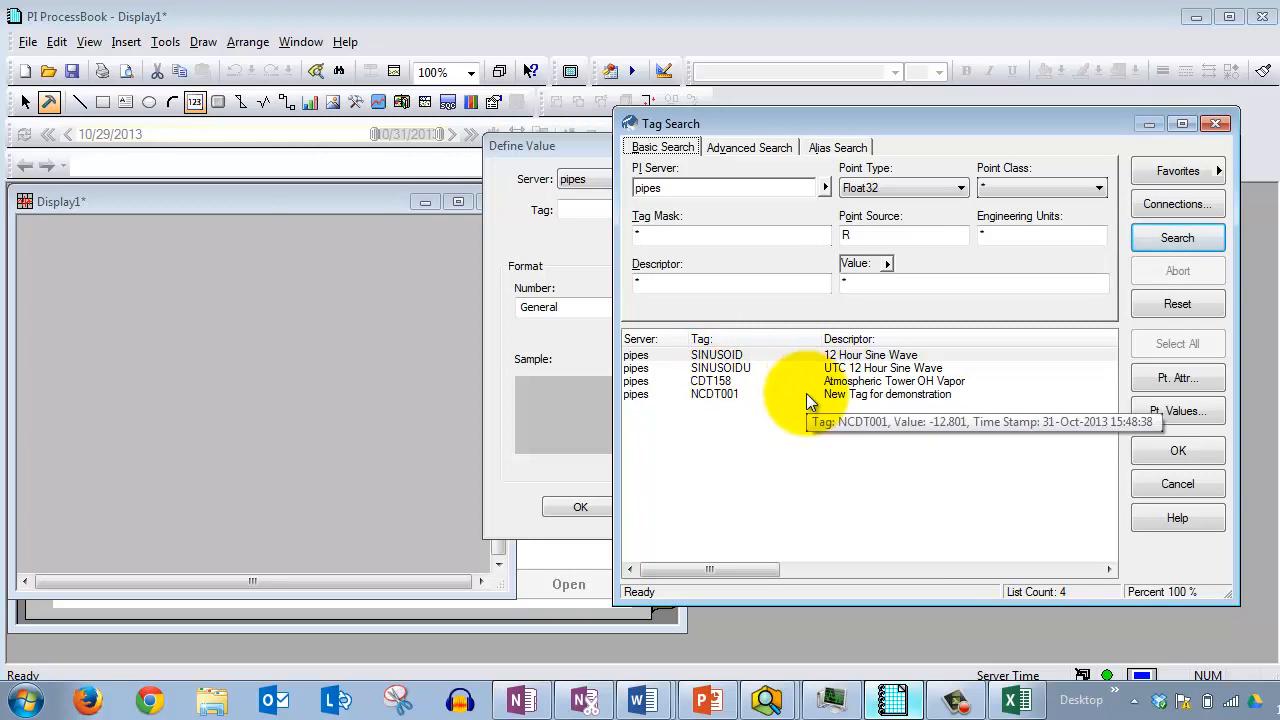
{"action": "left_click", "coordinate": [1216, 124]}
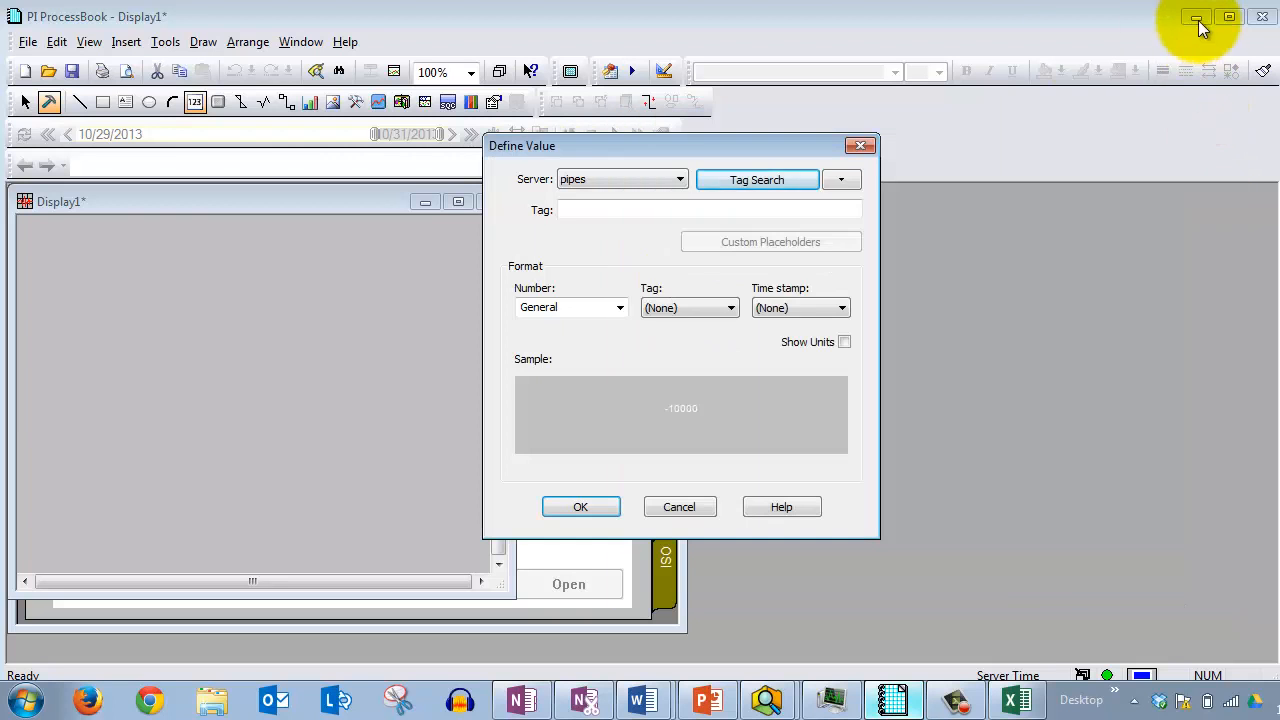
- Close the value definition, switch back to PI System Explorer and start a new tag search
{"action": "left_click", "coordinate": [859, 148]}
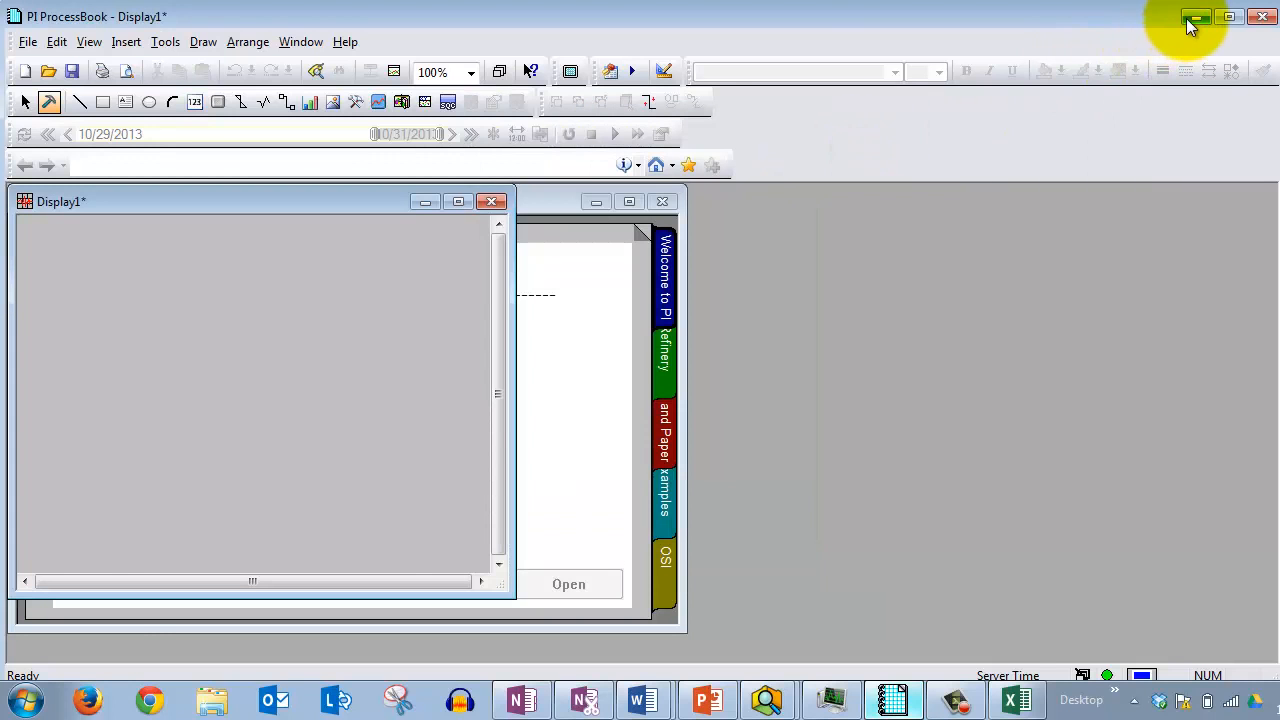
{"action": "left_click", "coordinate": [1190, 17]}
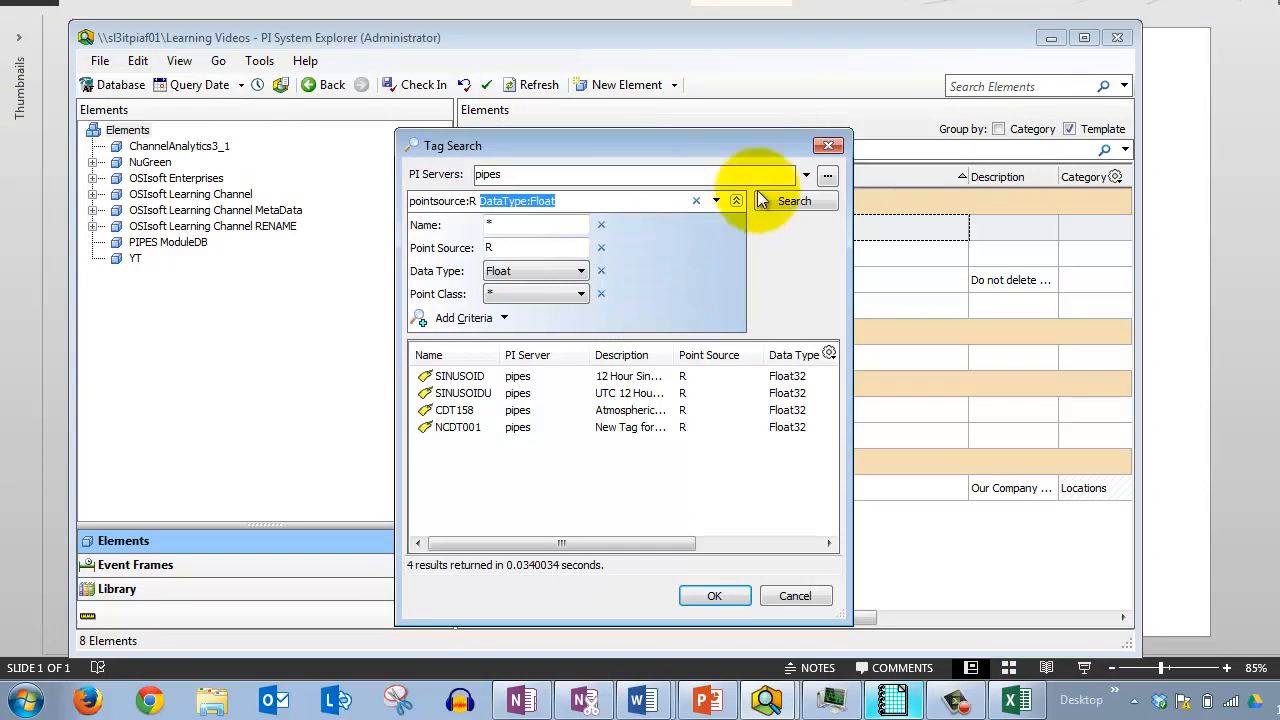
{"action": "left_click", "coordinate": [826, 147]}
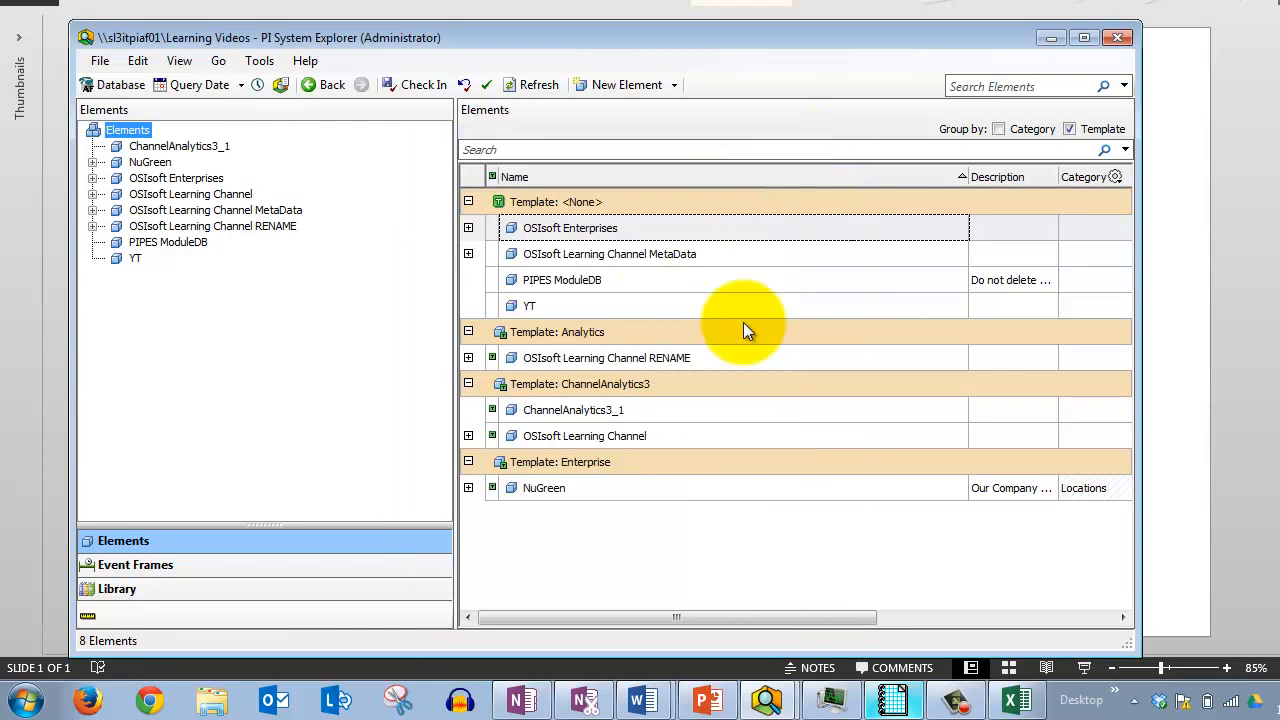
{"action": "left_click", "coordinate": [145, 58]}
{"action": "left_click", "coordinate": [188, 127]}
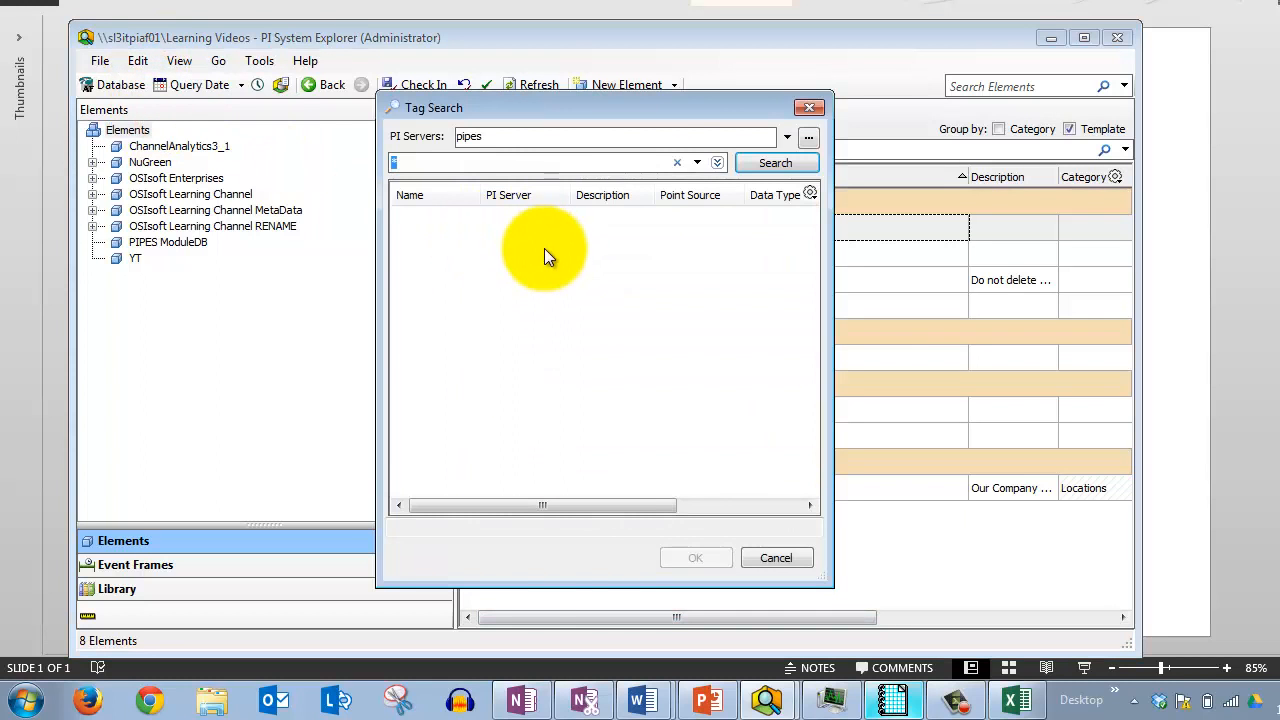
- Search the pipes server for tags with data type Float32 and point source R
{"action": "double_click", "coordinate": [578, 162]}
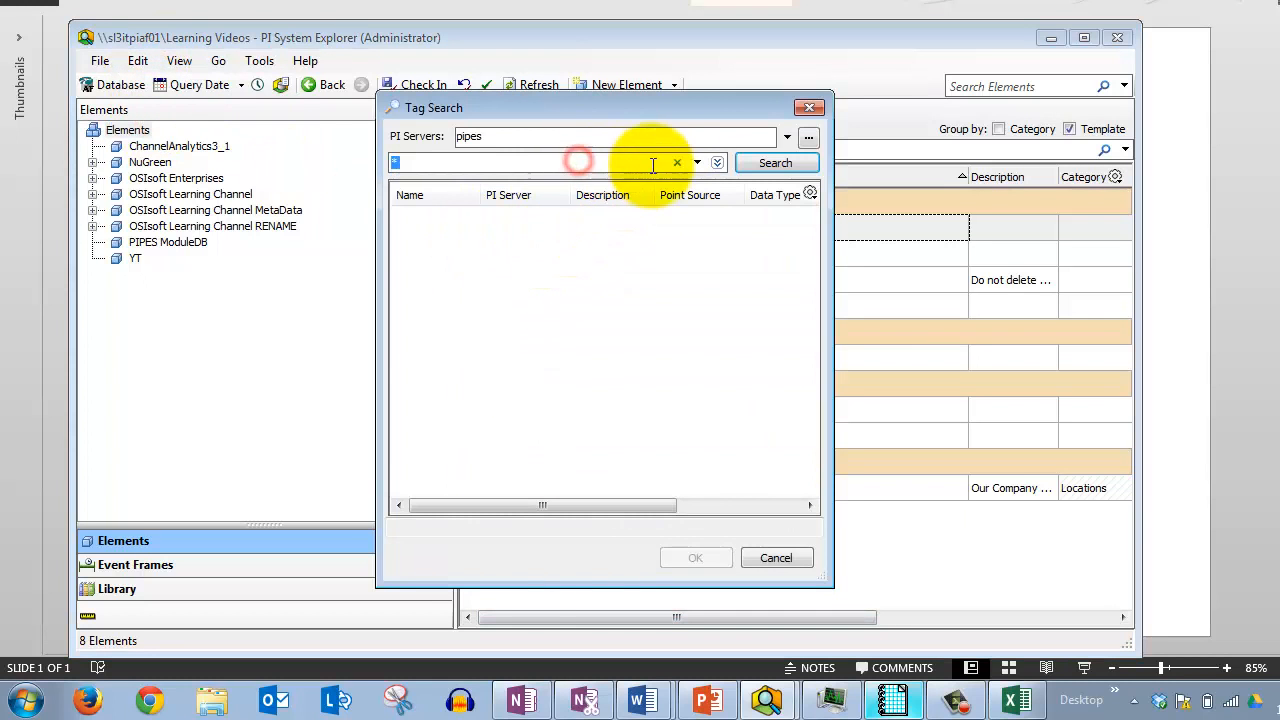
{"action": "left_click", "coordinate": [701, 165]}
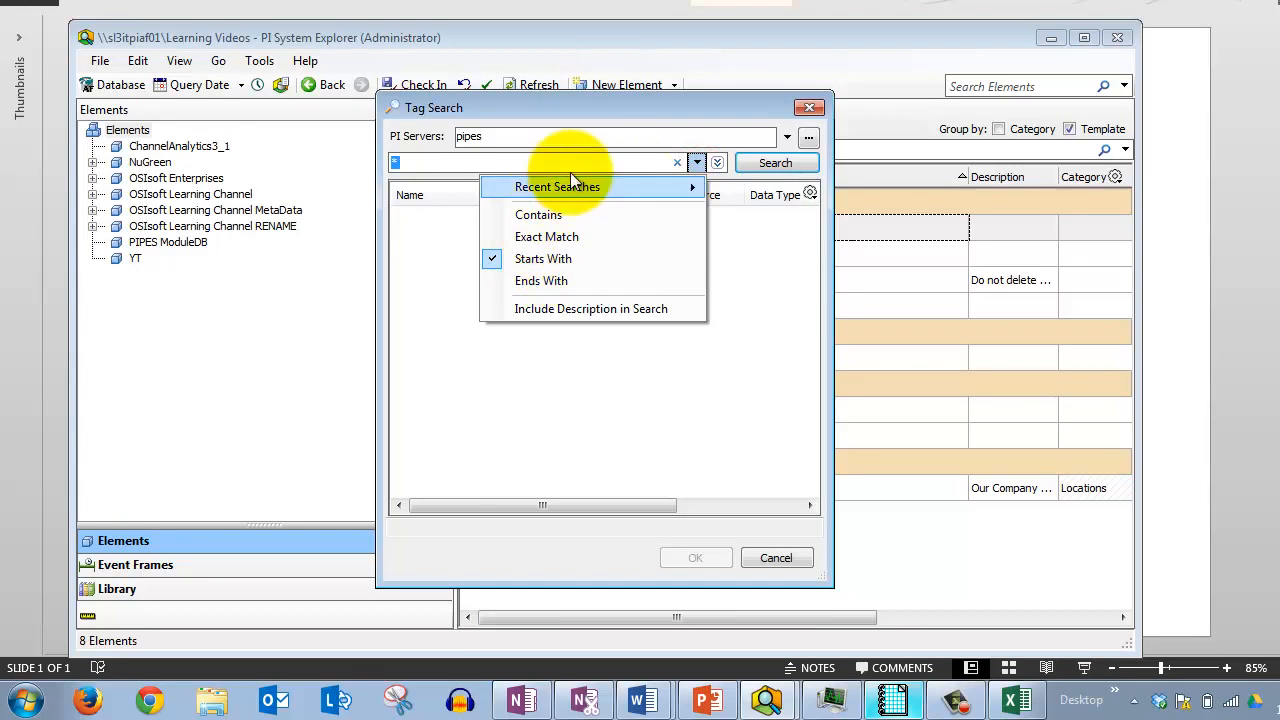
{"action": "left_click", "coordinate": [604, 150]}
{"action": "left_click", "coordinate": [716, 163]}
{"action": "left_click", "coordinate": [510, 234]}
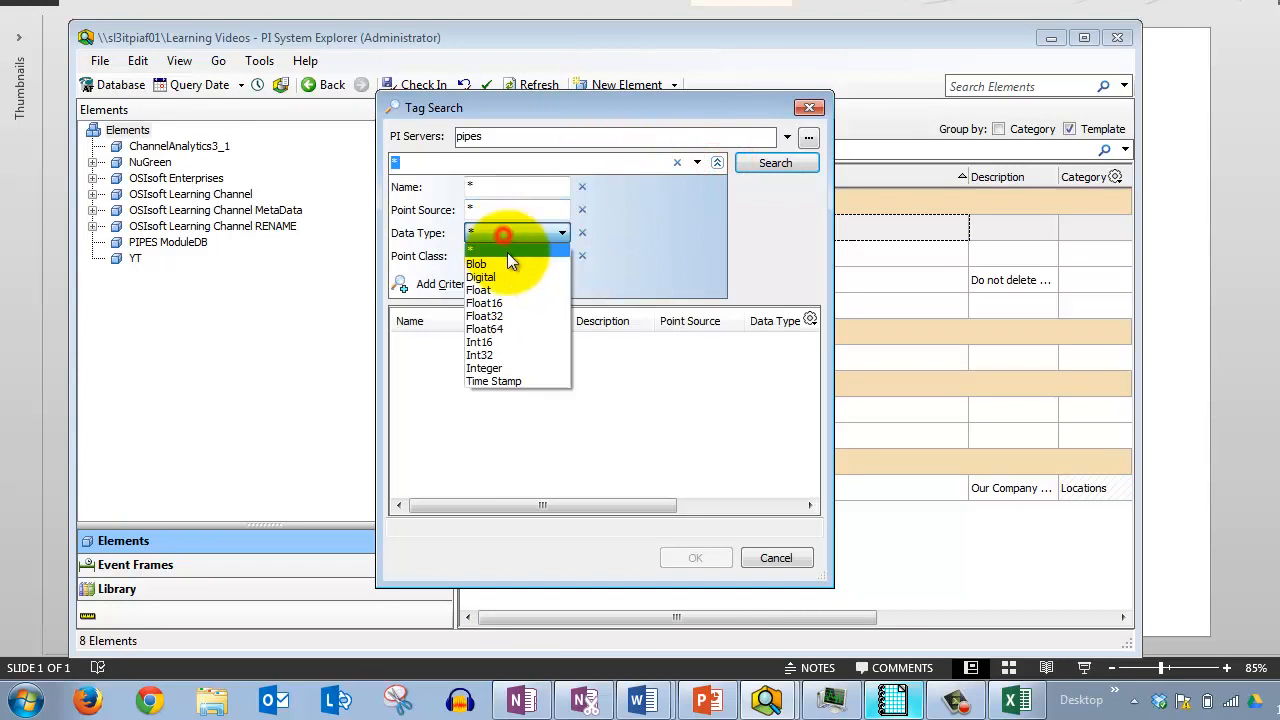
{"action": "left_click", "coordinate": [502, 316]}
{"action": "left_click", "coordinate": [506, 205]}
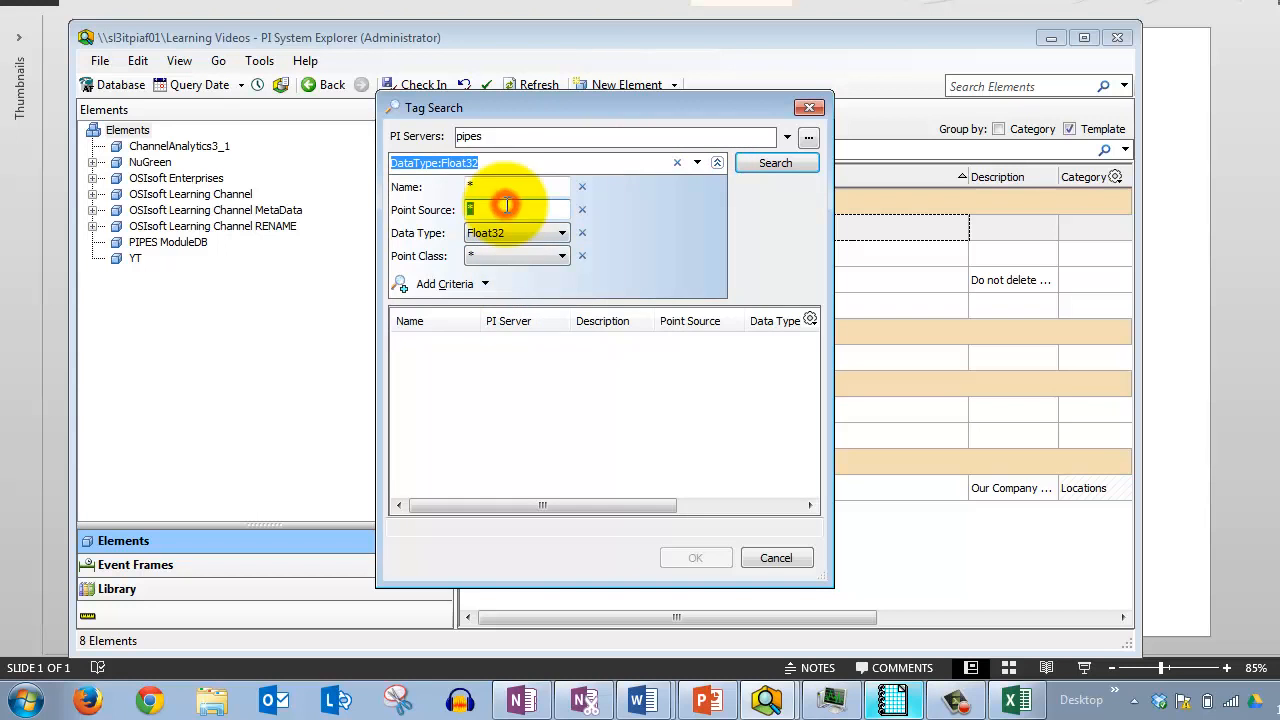
{"action": "type", "text": "R"}
{"action": "key", "text": "Return"}
- Open the time series data of the SINUSOID tag, rearrange its window and examine the time range settings and archived values
{"action": "left_click", "coordinate": [531, 343]}
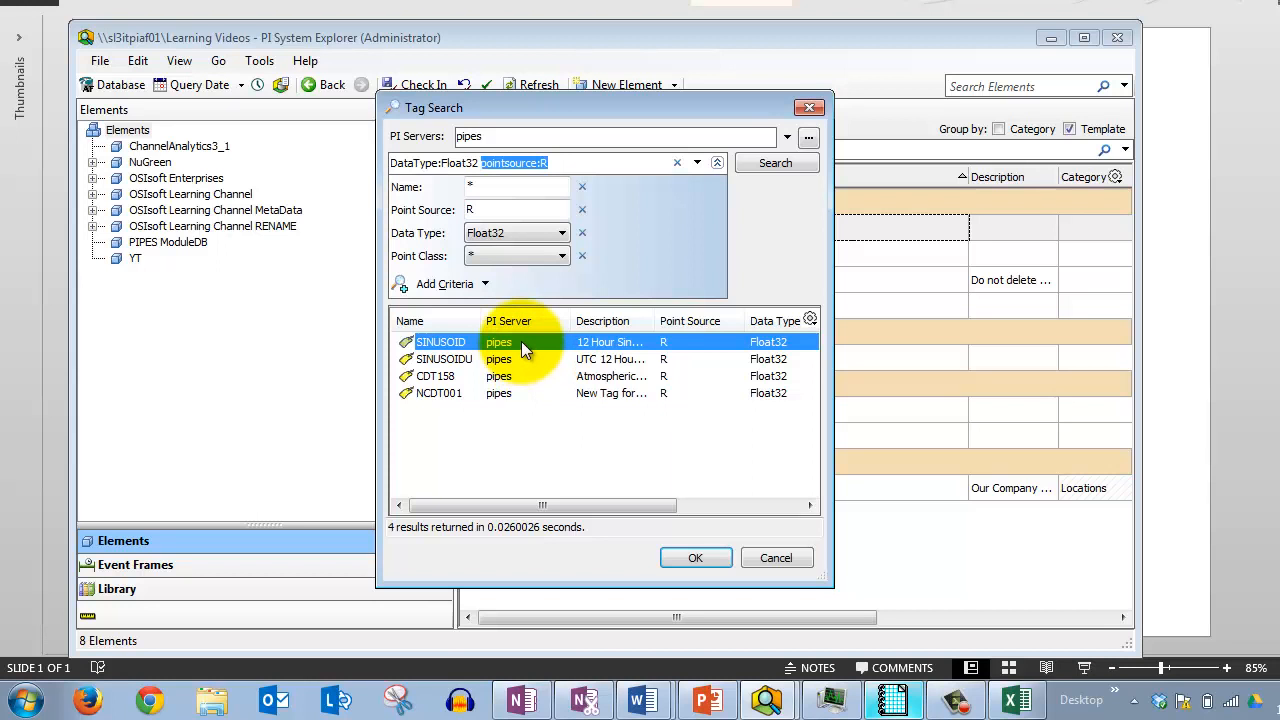
{"action": "right_click", "coordinate": [521, 341]}
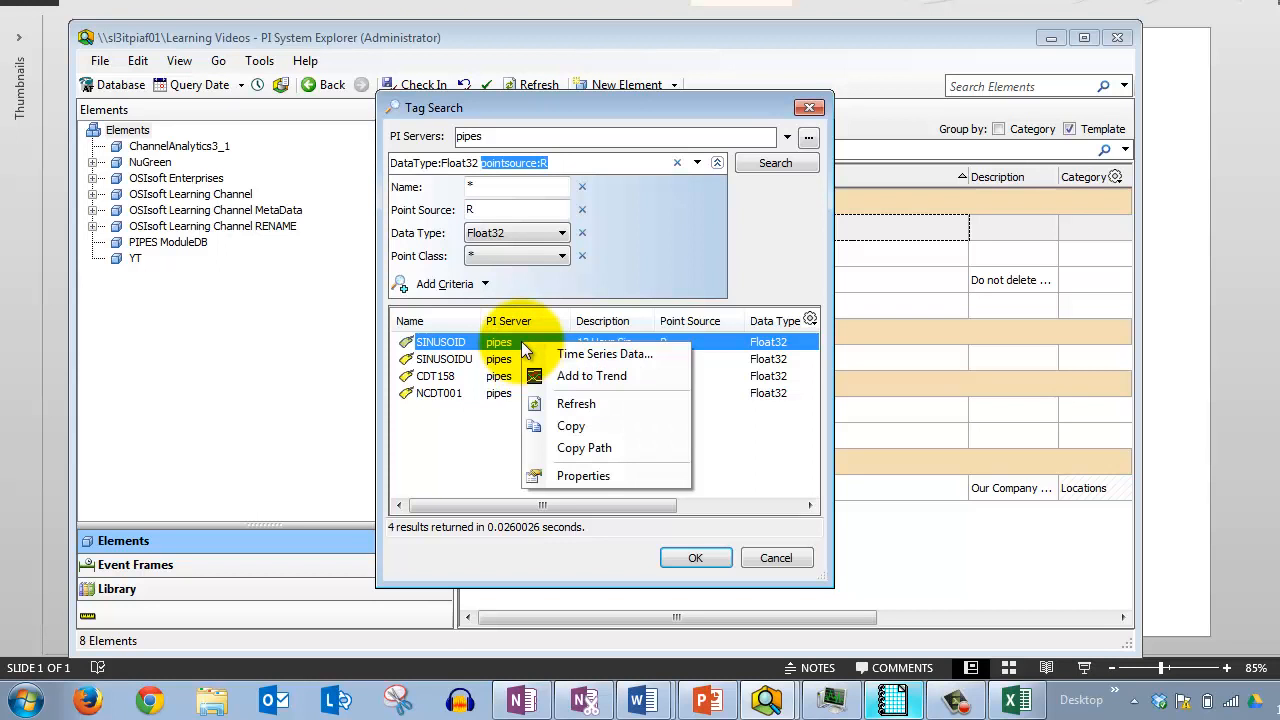
{"action": "left_click", "coordinate": [610, 354]}
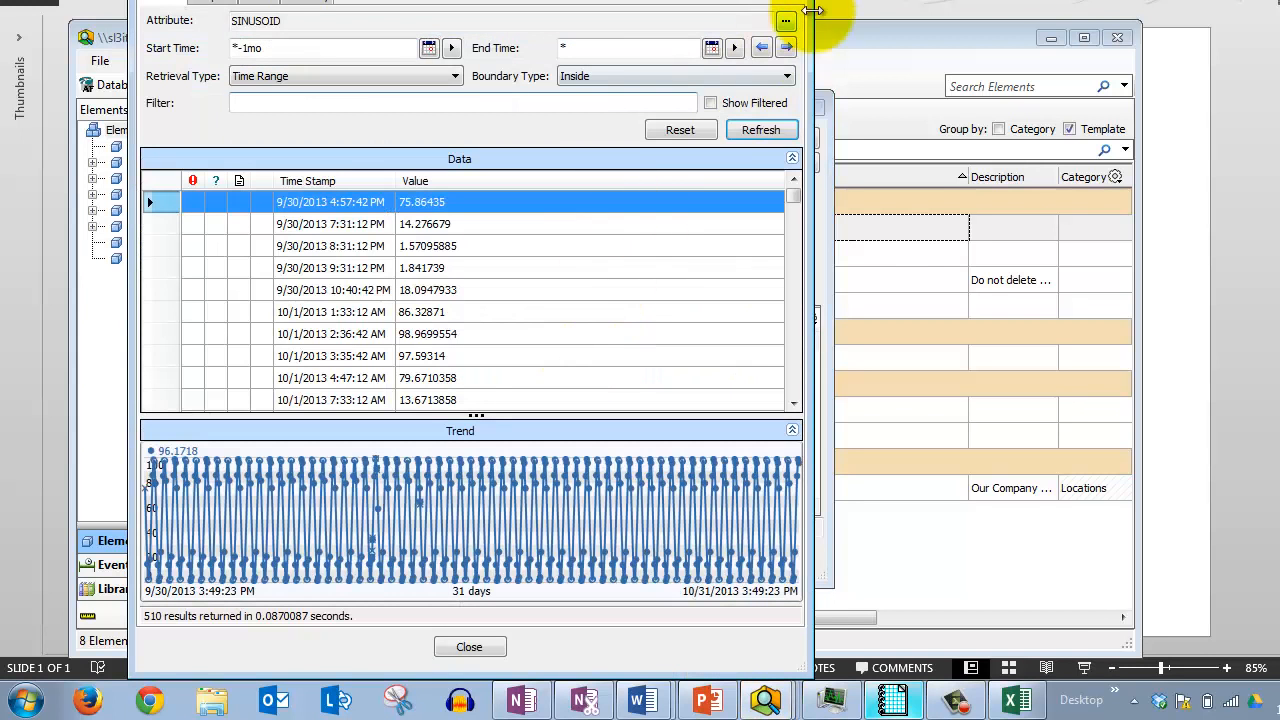
{"action": "left_click_drag", "start_coordinate": [810, 2], "coordinate": [829, 229]}
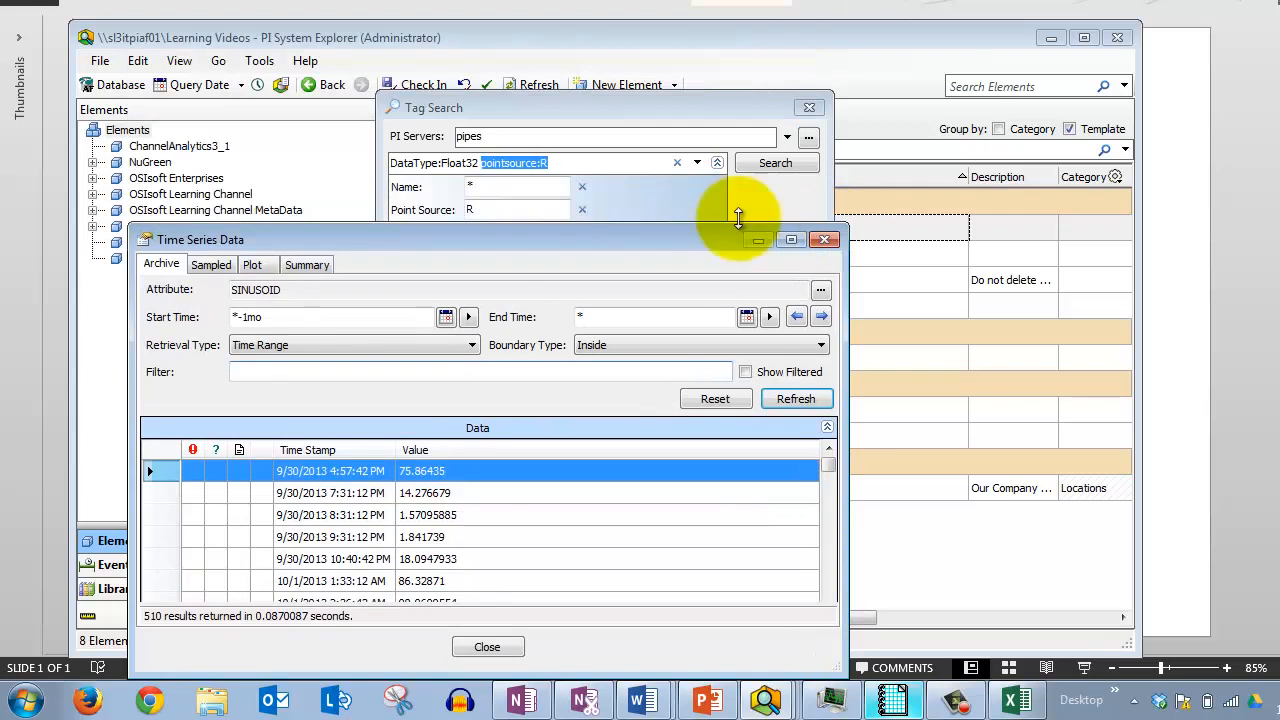
{"action": "left_click_drag", "start_coordinate": [640, 240], "coordinate": [816, 88]}
{"action": "left_click_drag", "start_coordinate": [1016, 518], "coordinate": [523, 299]}
{"action": "key", "text": "ctrl+2"}
{"action": "left_click_drag", "start_coordinate": [270, 130], "coordinate": [1069, 207]}
{"action": "left_click_drag", "start_coordinate": [666, 364], "coordinate": [1005, 173]}
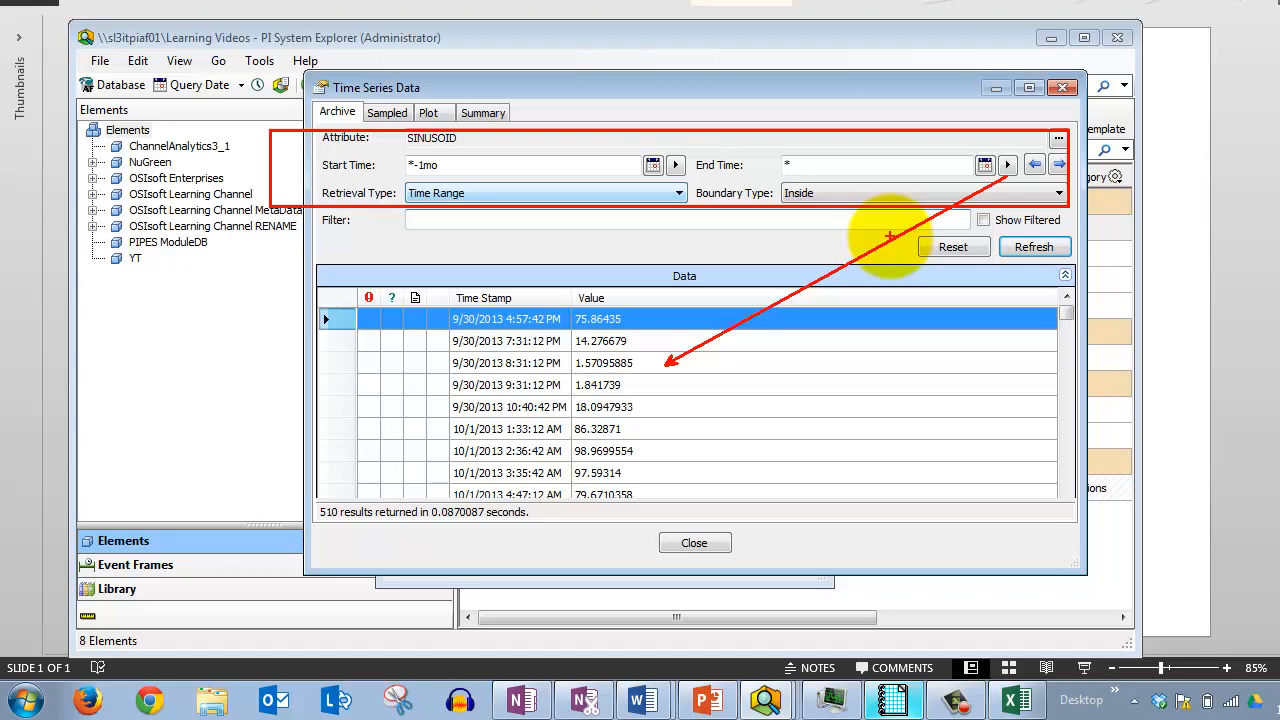
{"action": "key", "text": "Escape"}
- Look through SINUSOID's archived values for late October 2013, then close the time series data and the tag search
{"action": "left_click_drag", "start_coordinate": [1067, 316], "coordinate": [1048, 497]}
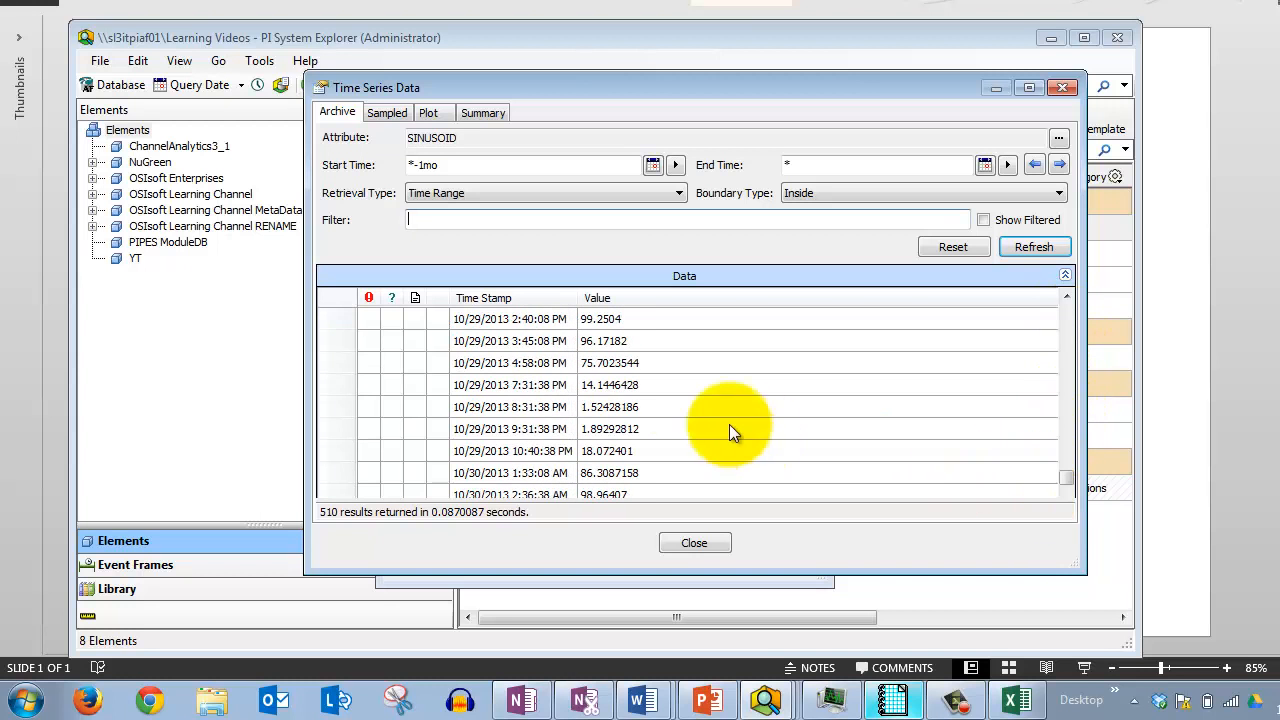
{"action": "left_click", "coordinate": [643, 384]}
{"action": "left_click", "coordinate": [500, 408]}
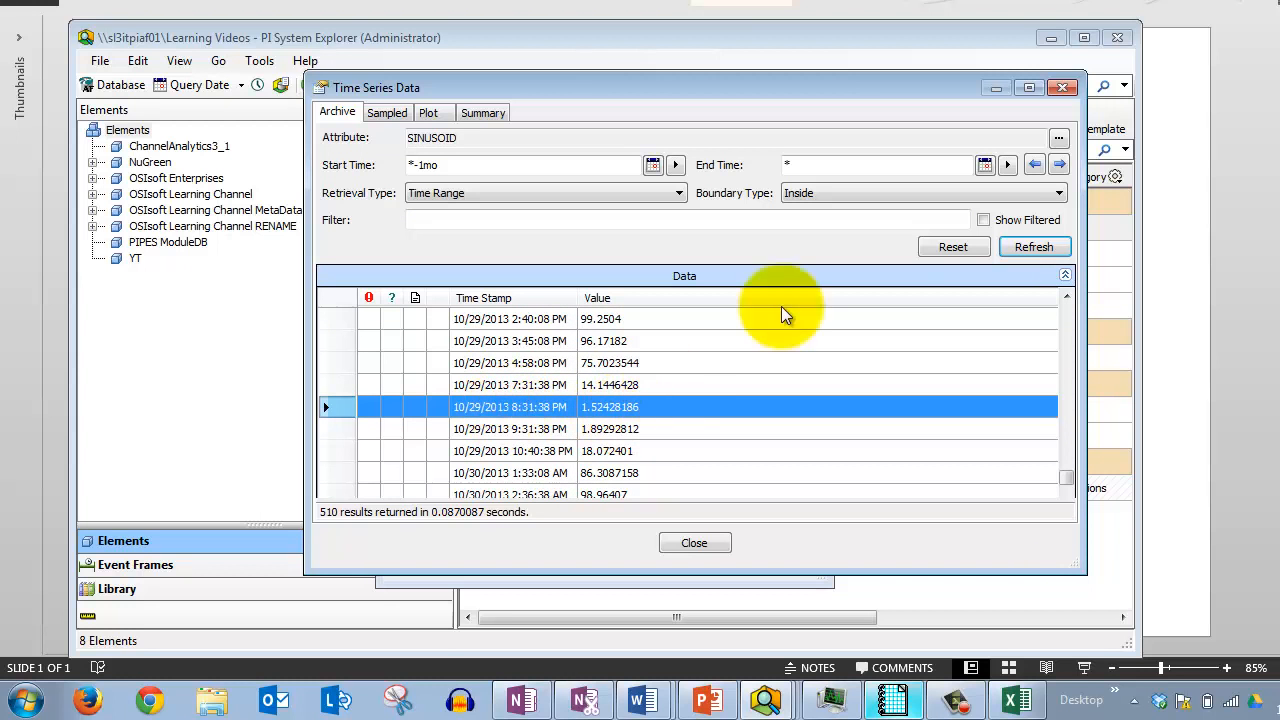
{"action": "left_click", "coordinate": [1062, 88]}
{"action": "left_click", "coordinate": [817, 107]}
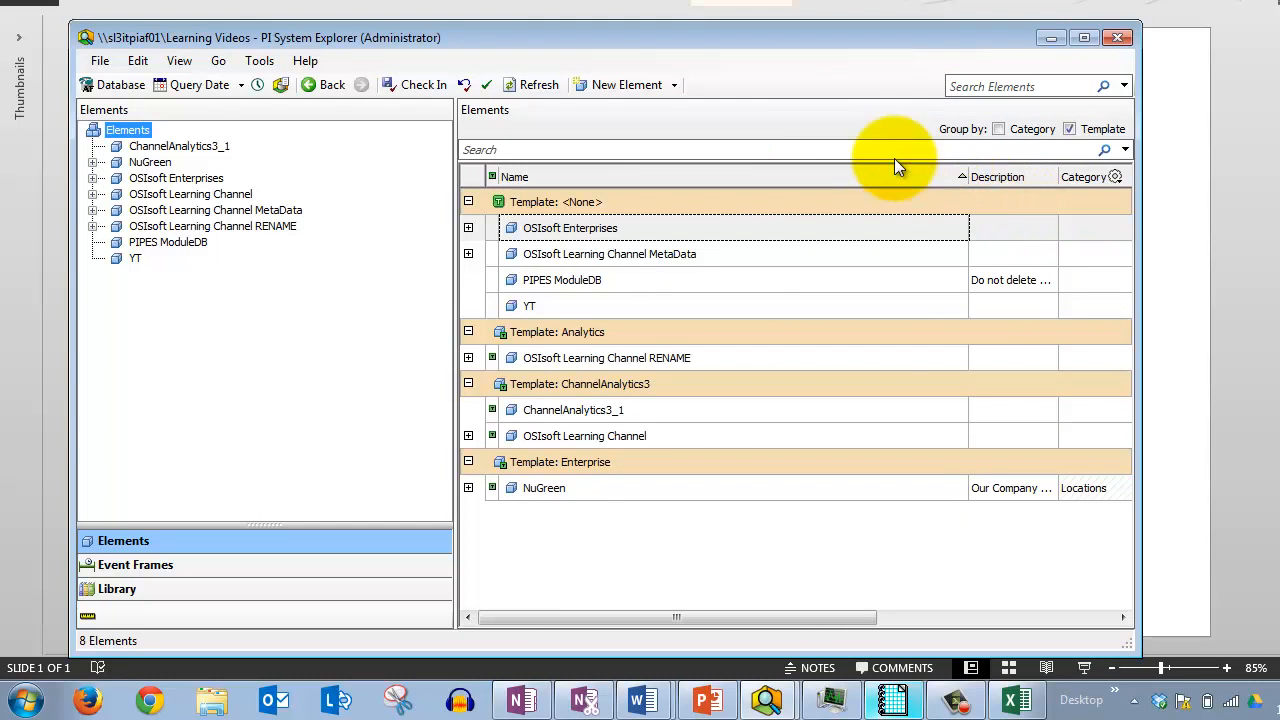
- Switch to the PowerPoint slide, highlight the PI System title, then launch PISDKUtility from the PI System program folder
{"action": "left_click", "coordinate": [1160, 183]}
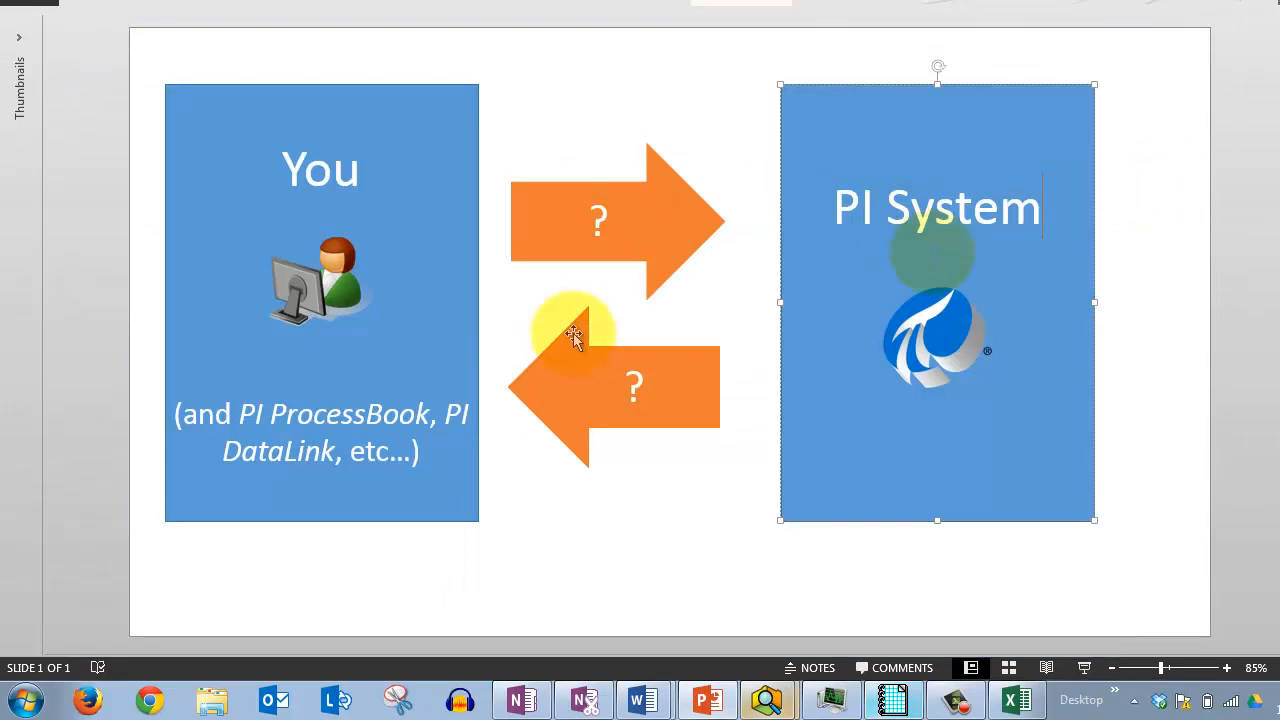
{"action": "left_click_drag", "start_coordinate": [823, 221], "coordinate": [1012, 190]}
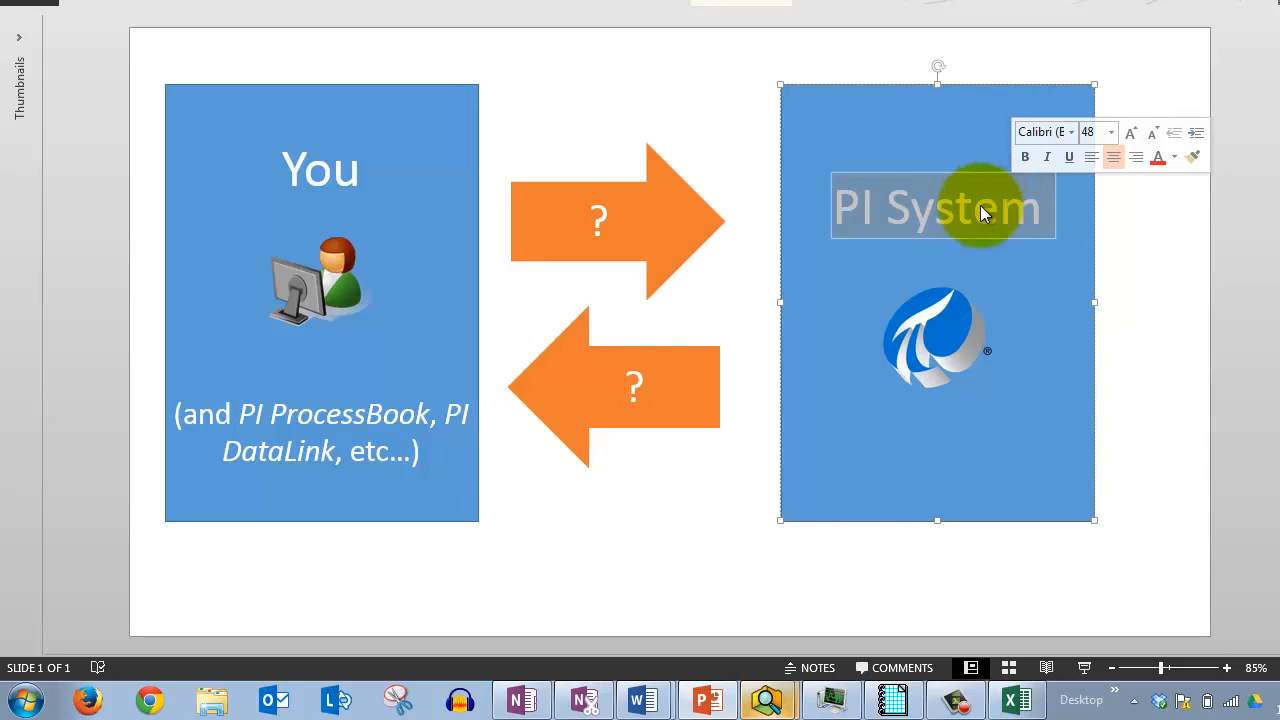
{"action": "left_click", "coordinate": [26, 701]}
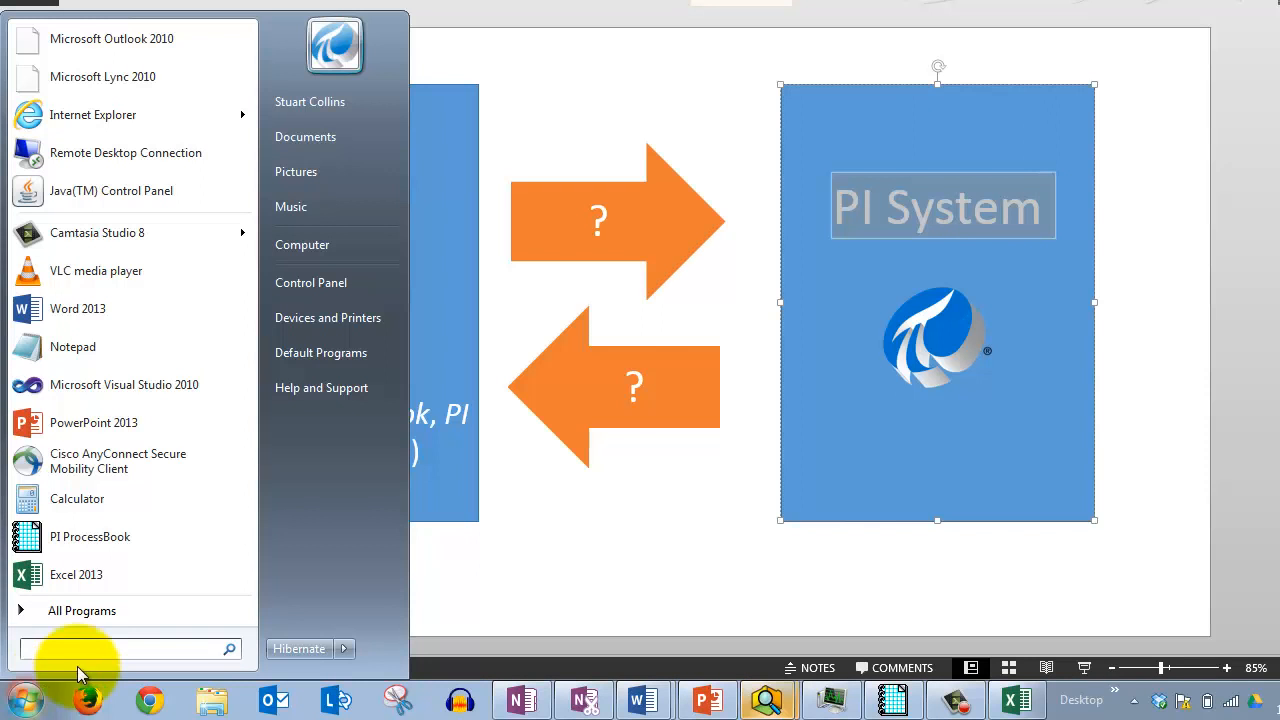
{"action": "left_click", "coordinate": [94, 611]}
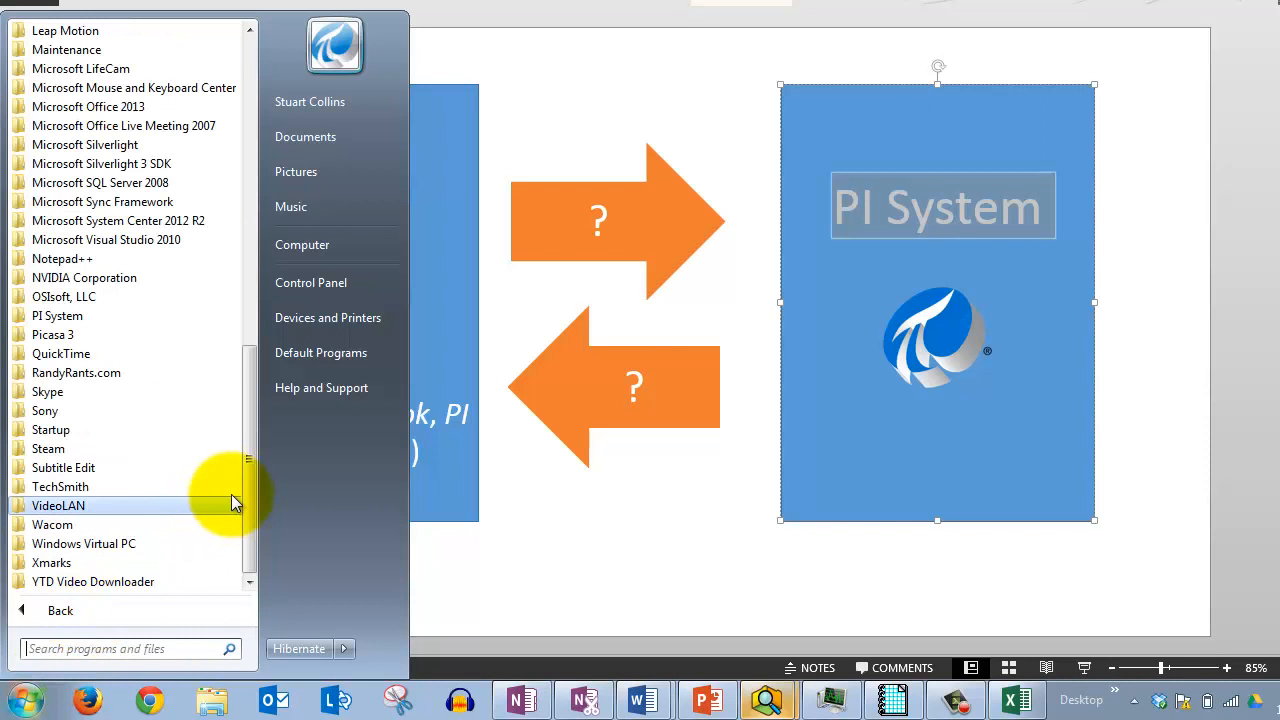
{"action": "left_click", "coordinate": [123, 310]}
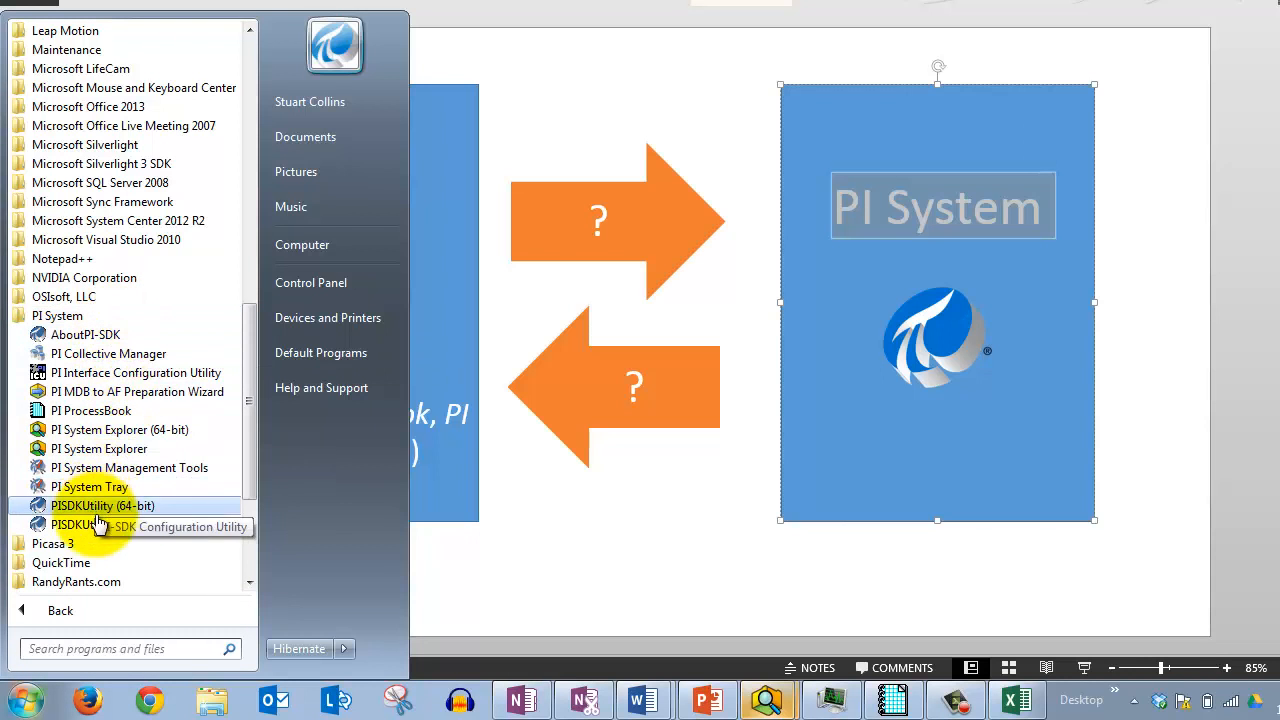
{"action": "left_click", "coordinate": [108, 522]}
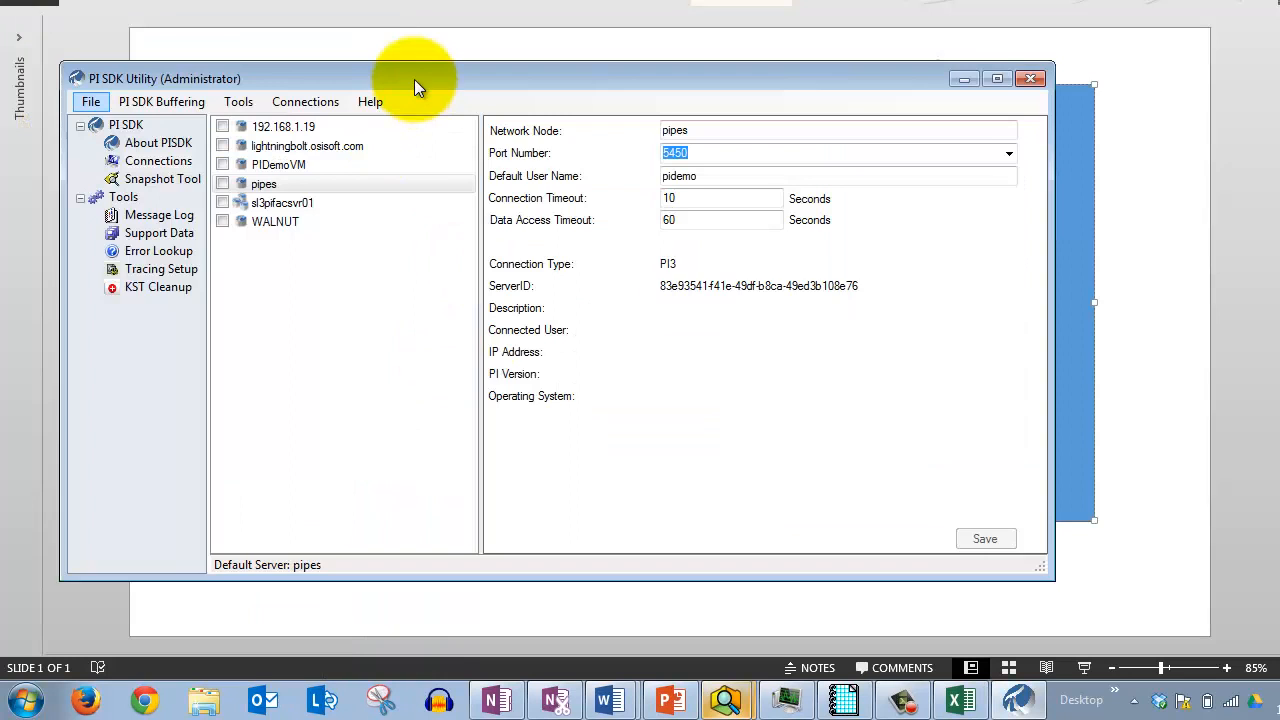
{"action": "left_click_drag", "start_coordinate": [414, 79], "coordinate": [491, 79]}
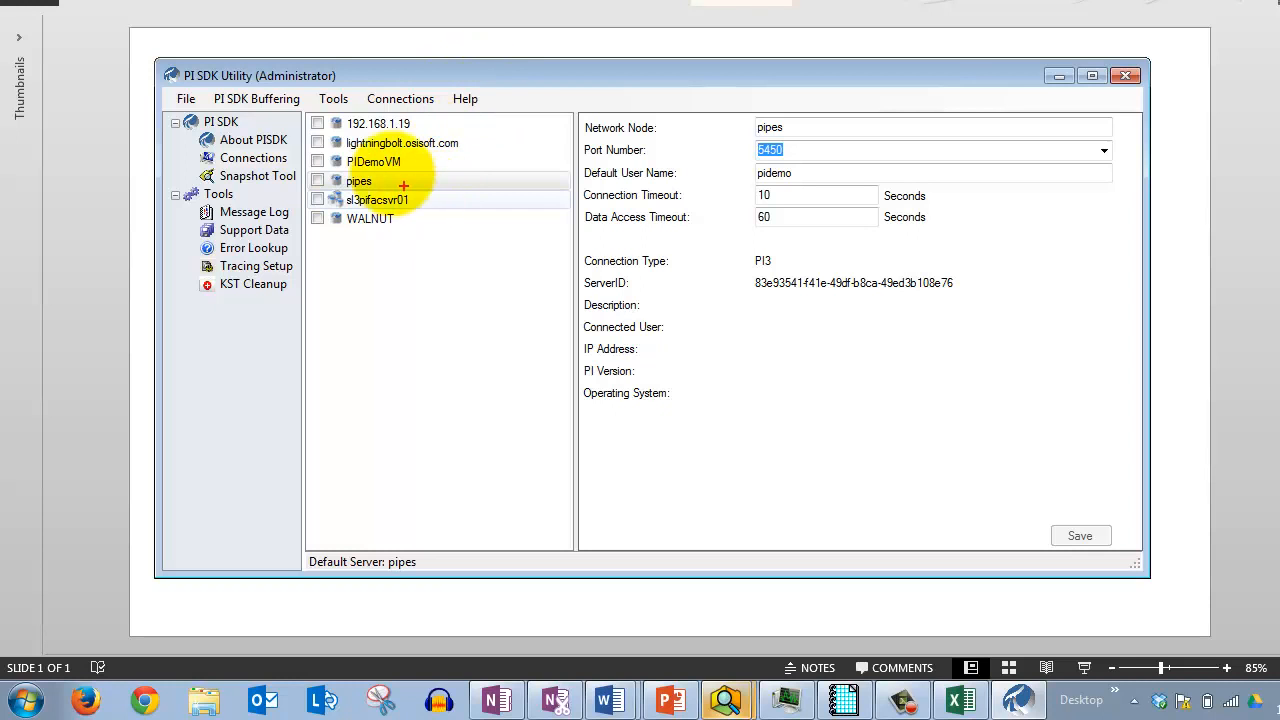
- Review the list of PI servers, connect to pipes and examine its connection details, especially the connected user
{"action": "mouse_move", "coordinate": [305, 99]}
{"action": "left_mouse_down"}
{"action": "mouse_move", "coordinate": [491, 251]}
{"action": "mouse_move", "coordinate": [564, 250]}
{"action": "left_mouse_up"}
{"action": "mouse_move", "coordinate": [480, 223]}
{"action": "left_mouse_down"}
{"action": "mouse_move", "coordinate": [543, 329]}
{"action": "mouse_move", "coordinate": [620, 395]}
{"action": "left_mouse_up"}
{"action": "key", "text": "Escape"}
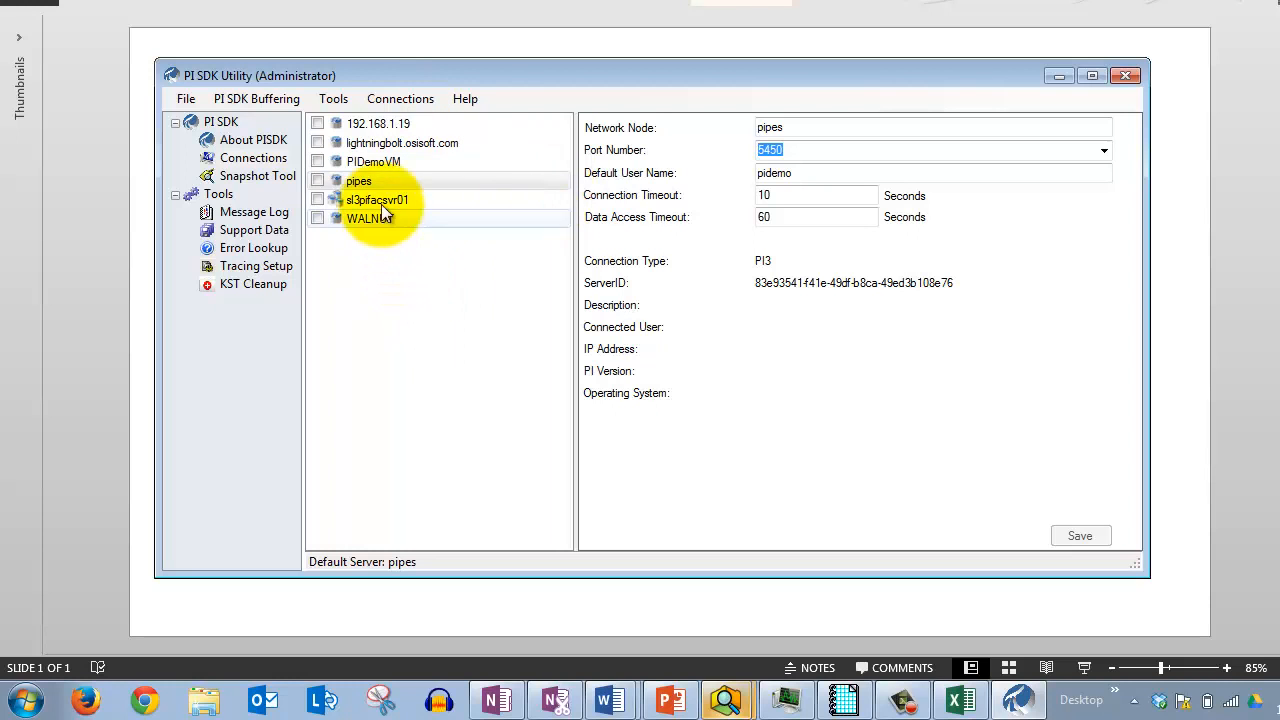
{"action": "left_click", "coordinate": [317, 182]}
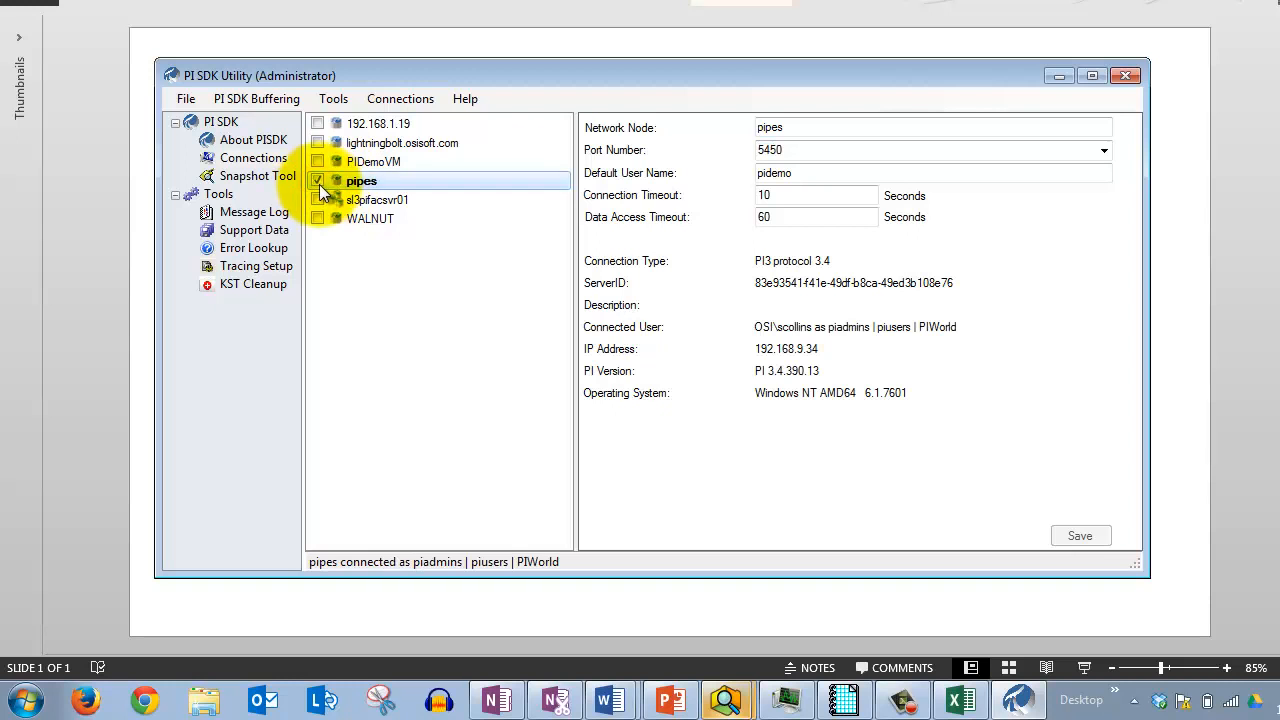
{"action": "left_click_drag", "start_coordinate": [583, 236], "coordinate": [1019, 444]}
{"action": "left_click_drag", "start_coordinate": [908, 367], "coordinate": [995, 432]}
{"action": "left_click_drag", "start_coordinate": [742, 372], "coordinate": [670, 500]}
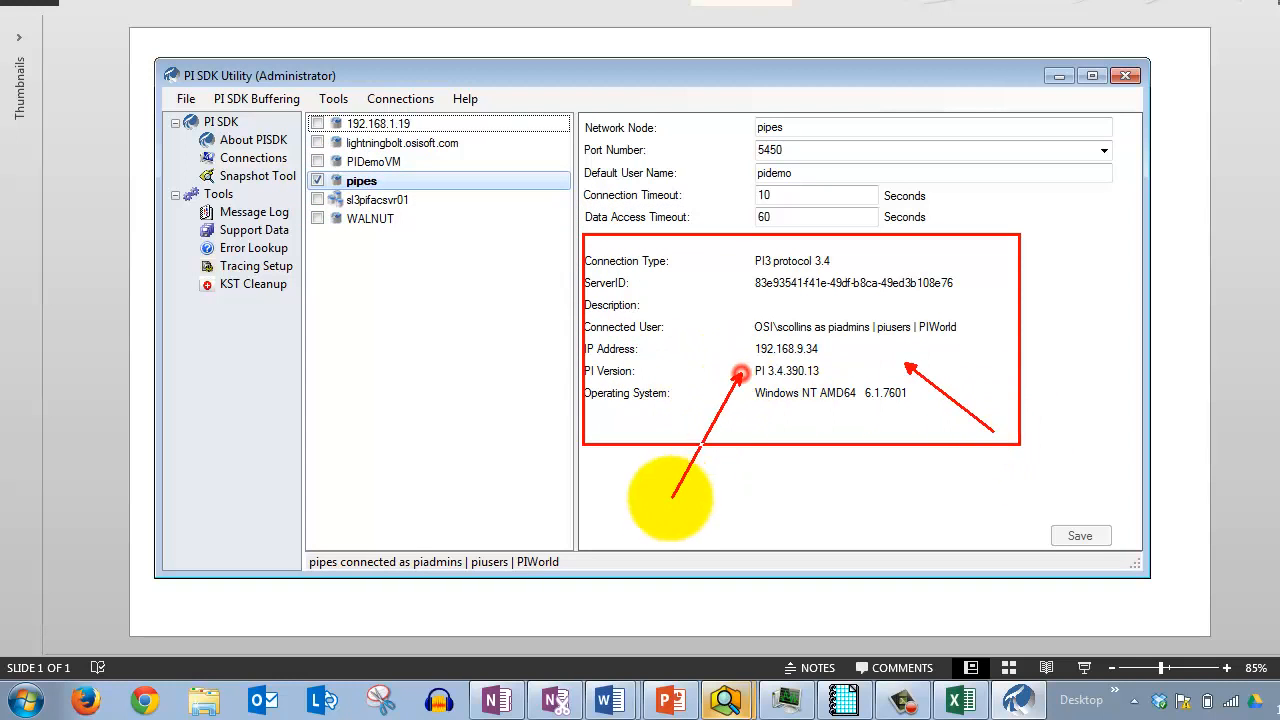
{"action": "left_click_drag", "start_coordinate": [561, 316], "coordinate": [1076, 345]}
{"action": "mouse_move", "coordinate": [808, 315]}
{"action": "left_mouse_down"}
{"action": "mouse_move", "coordinate": [971, 214]}
{"action": "mouse_move", "coordinate": [980, 145]}
{"action": "left_mouse_up"}
{"action": "mouse_move", "coordinate": [870, 315]}
{"action": "left_mouse_down"}
{"action": "mouse_move", "coordinate": [1063, 171]}
{"action": "mouse_move", "coordinate": [1080, 86]}
{"action": "mouse_move", "coordinate": [983, 128]}
{"action": "mouse_move", "coordinate": [980, 145]}
{"action": "left_mouse_up"}
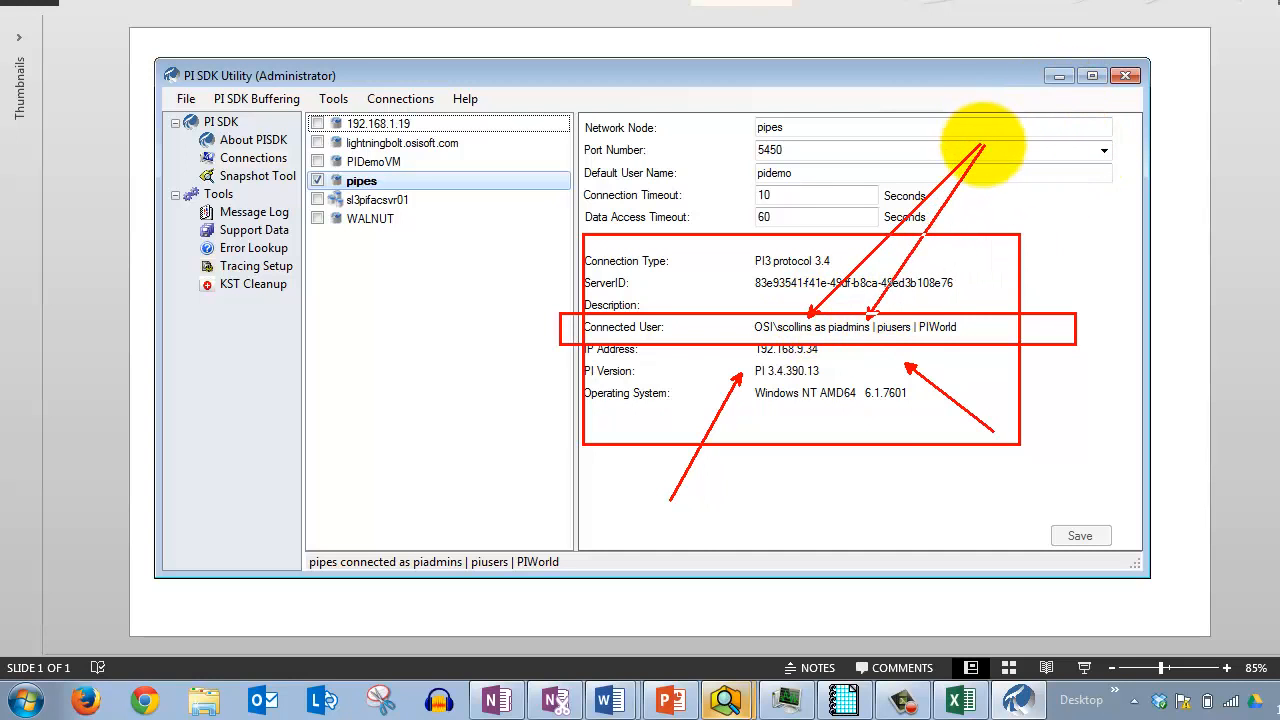
{"action": "left_click_drag", "start_coordinate": [849, 339], "coordinate": [968, 338]}
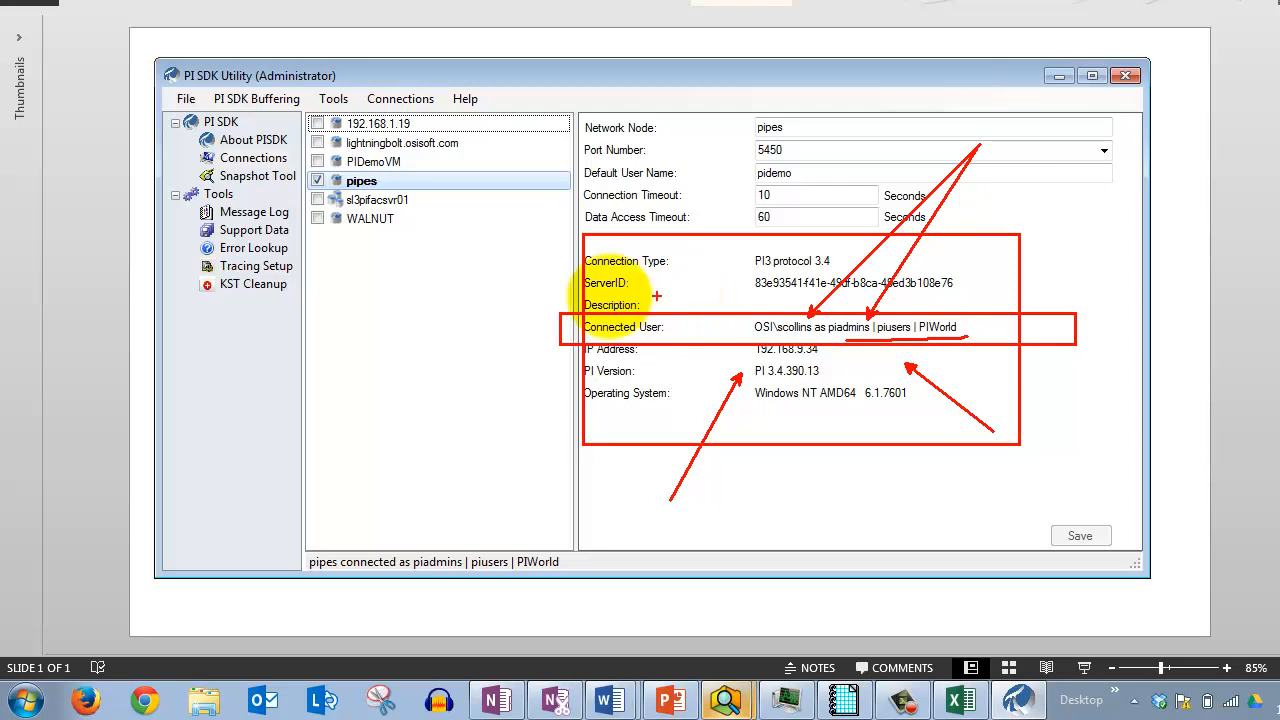
{"action": "key", "text": "Escape"}
- Test the connection to the server sl3pifacsvr01 and disconnect from it again
{"action": "left_click", "coordinate": [353, 257]}
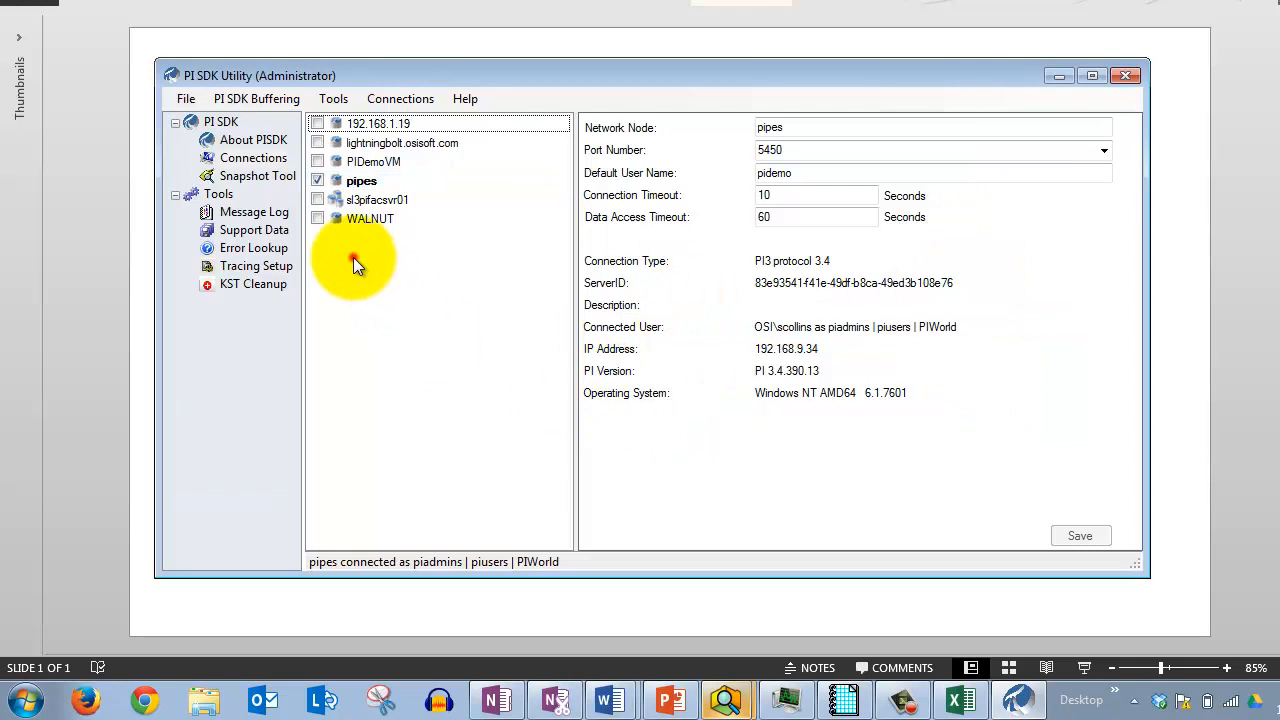
{"action": "left_click", "coordinate": [317, 199]}
{"action": "left_click", "coordinate": [318, 200]}
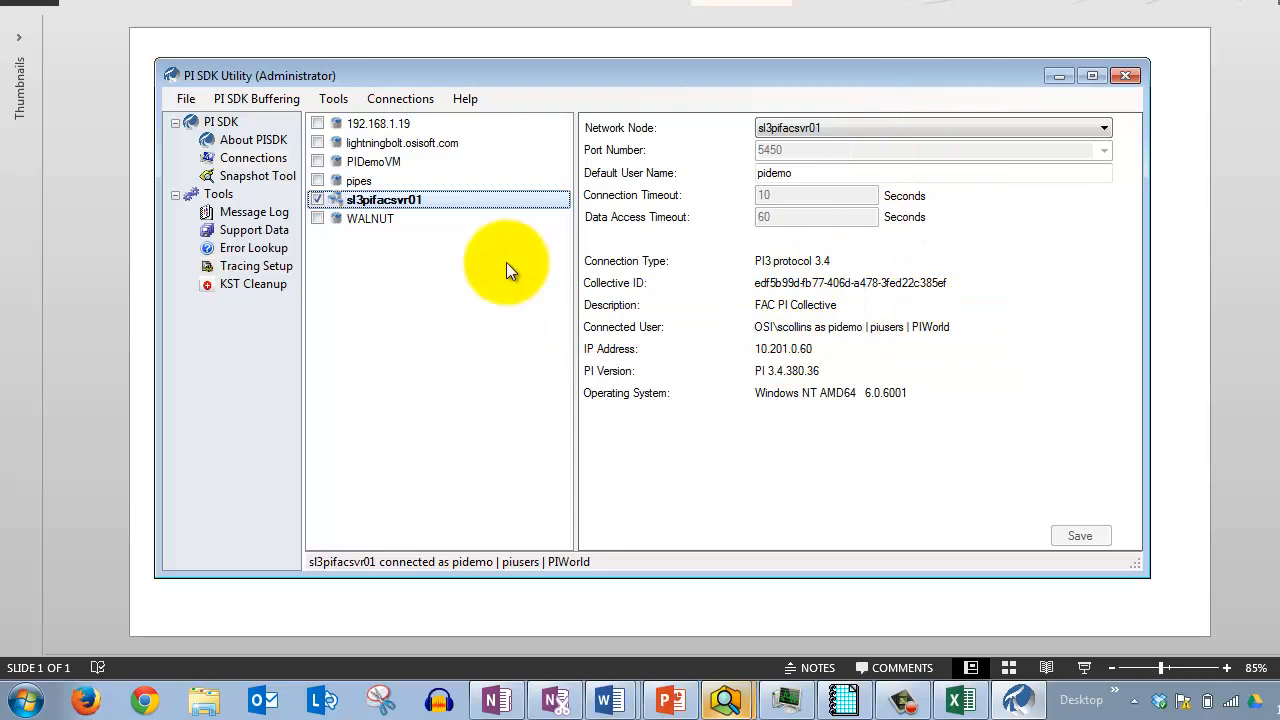
{"action": "left_click", "coordinate": [317, 199]}
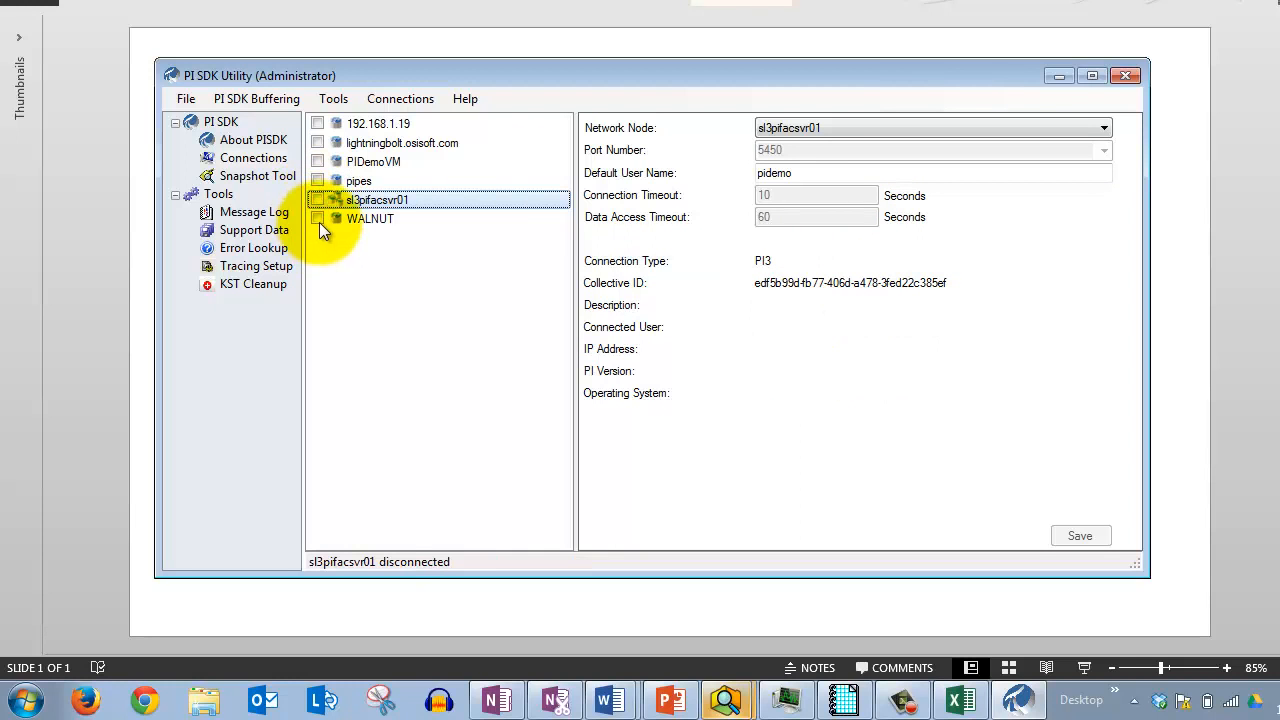
- Try to connect to the WALNUT server, dismiss the message and check its connection details and connected user
{"action": "left_click", "coordinate": [318, 218]}
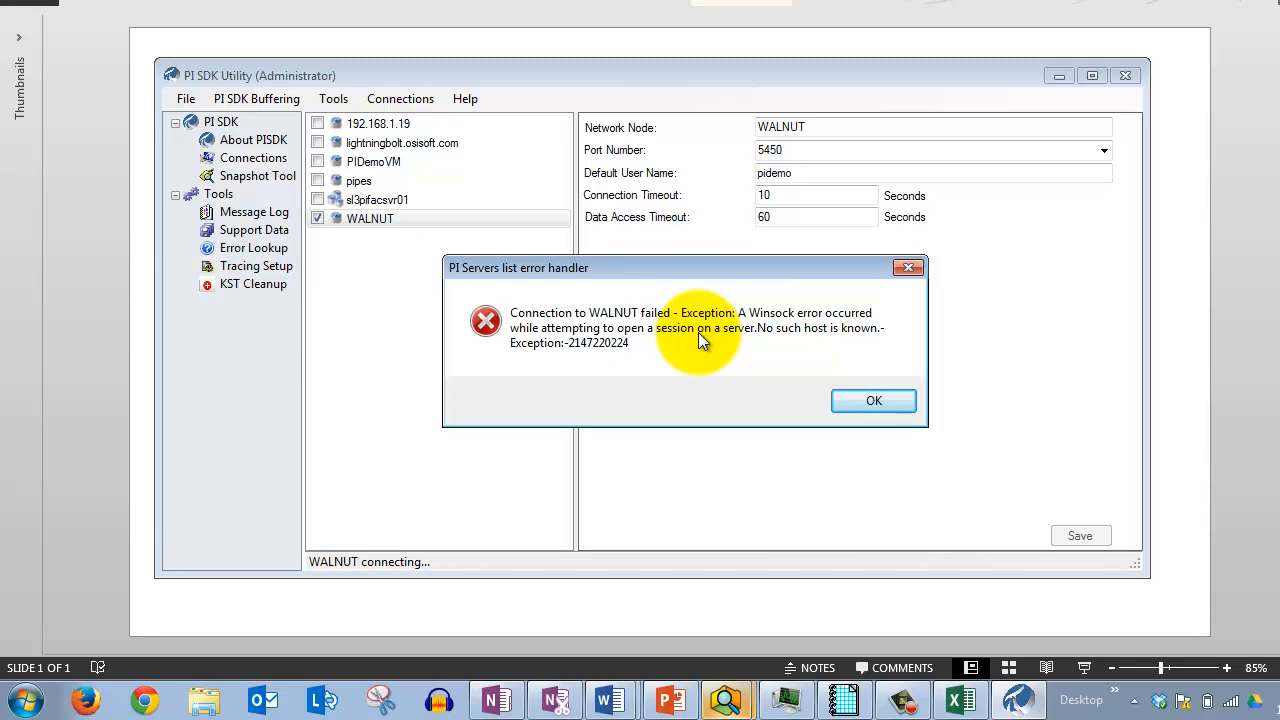
{"action": "left_click", "coordinate": [866, 400]}
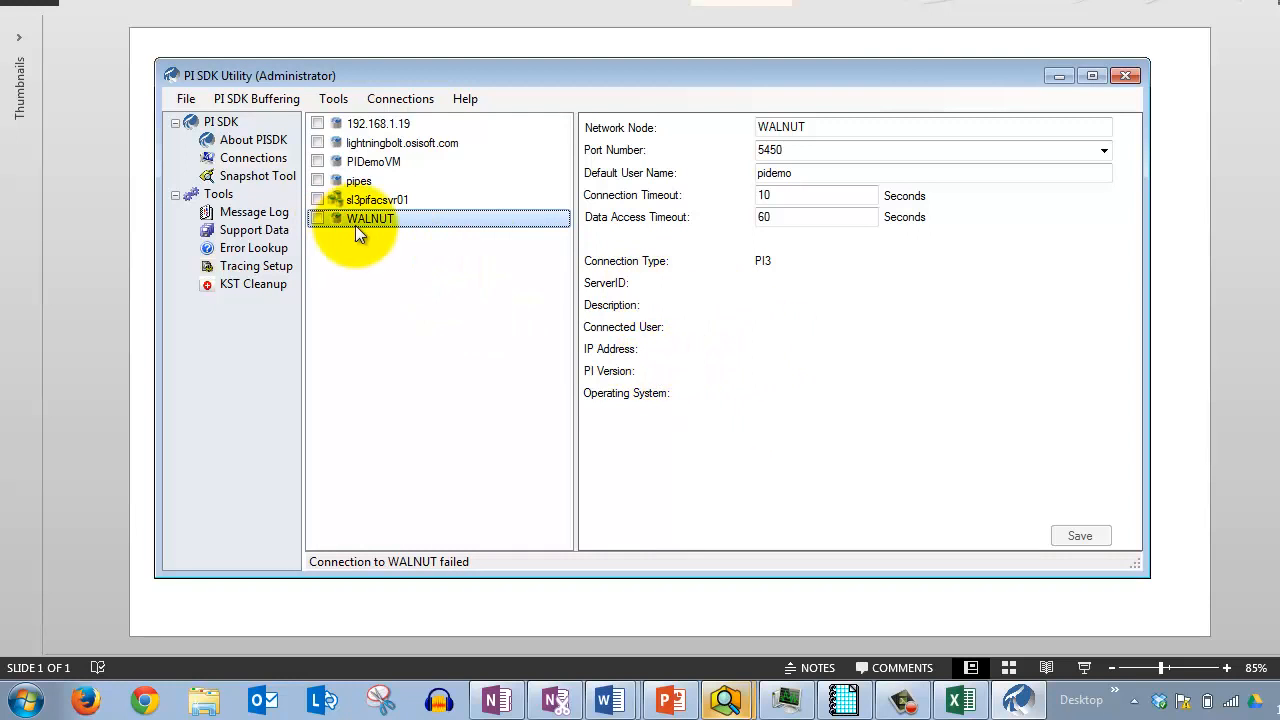
{"action": "left_click_drag", "start_coordinate": [585, 242], "coordinate": [1057, 432]}
{"action": "left_click_drag", "start_coordinate": [558, 309], "coordinate": [1083, 349]}
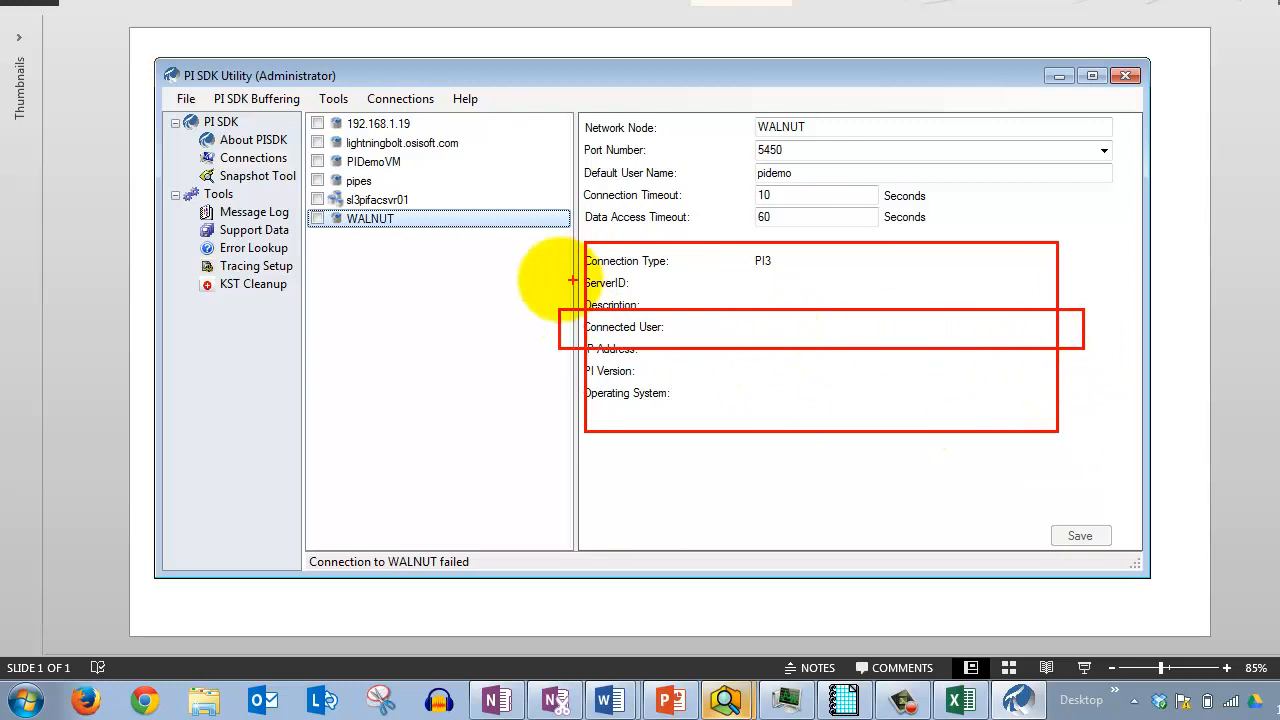
{"action": "left_click_drag", "start_coordinate": [420, 228], "coordinate": [500, 290]}
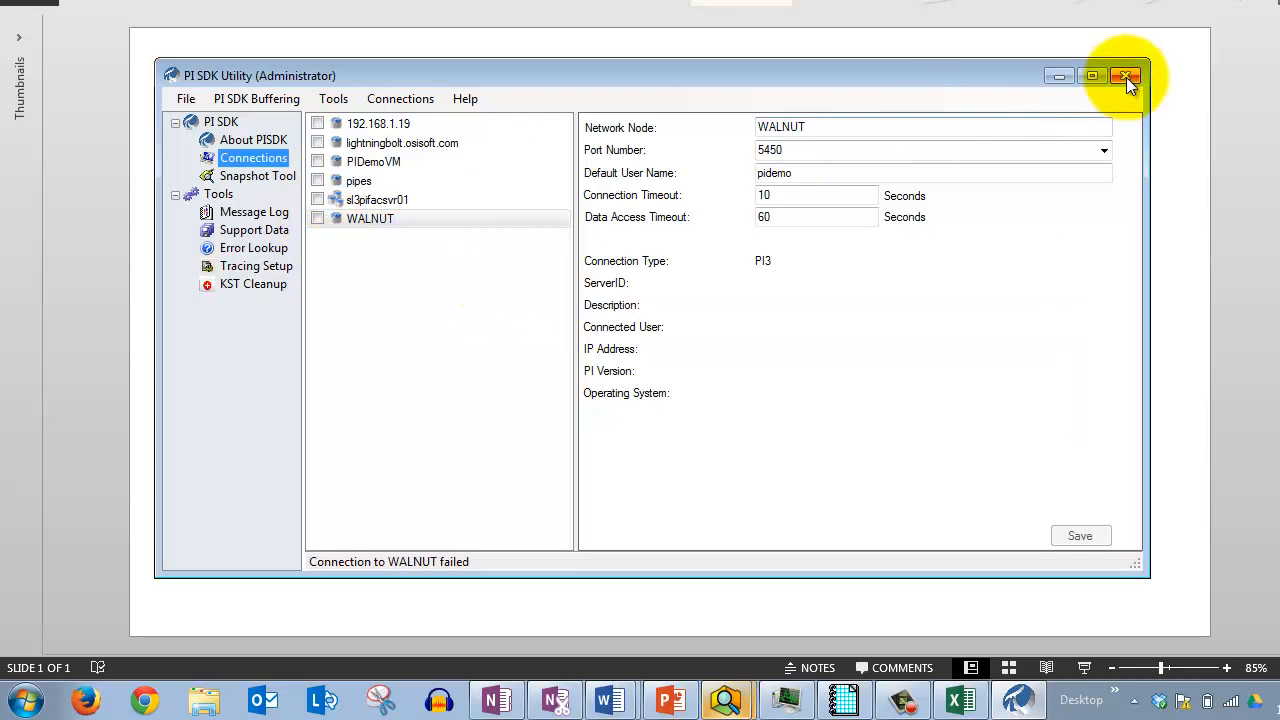
- Close PI SDK Utility and add the lines AF, PI Server and Tags below PI System in the slide's blue box
{"action": "left_click", "coordinate": [1127, 78]}
{"action": "left_click", "coordinate": [824, 200]}
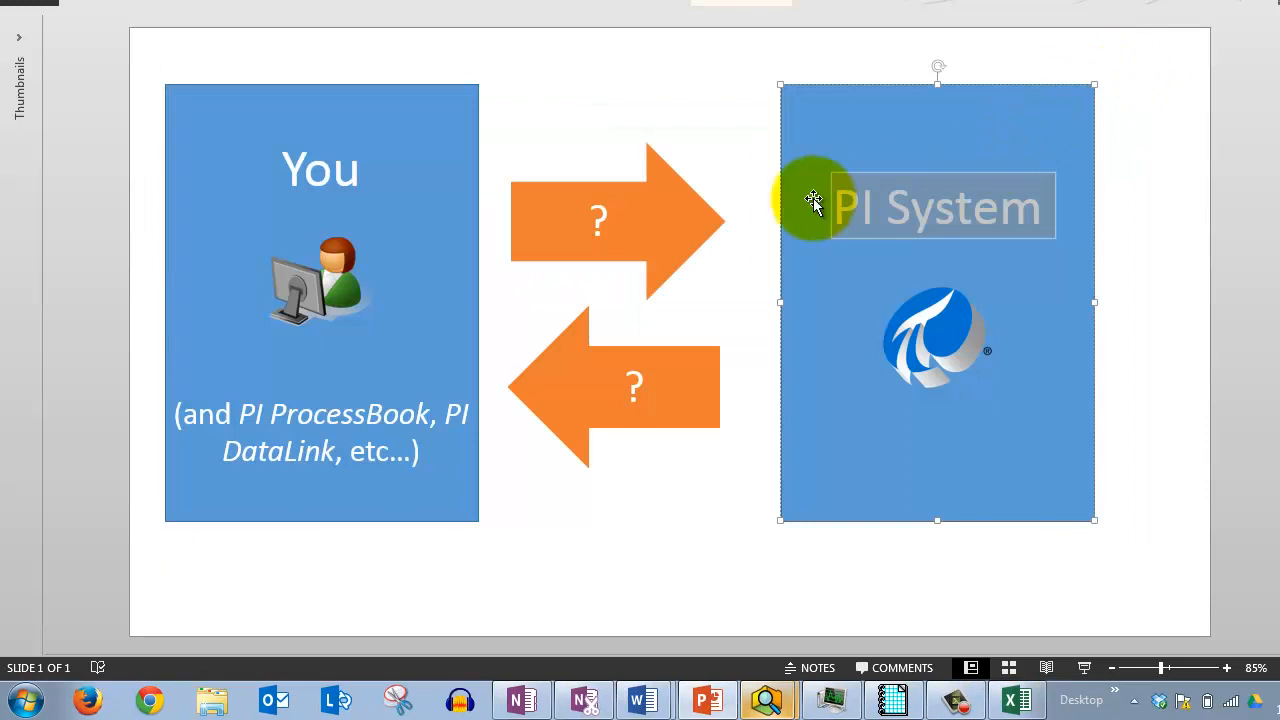
{"action": "left_click", "coordinate": [1006, 194]}
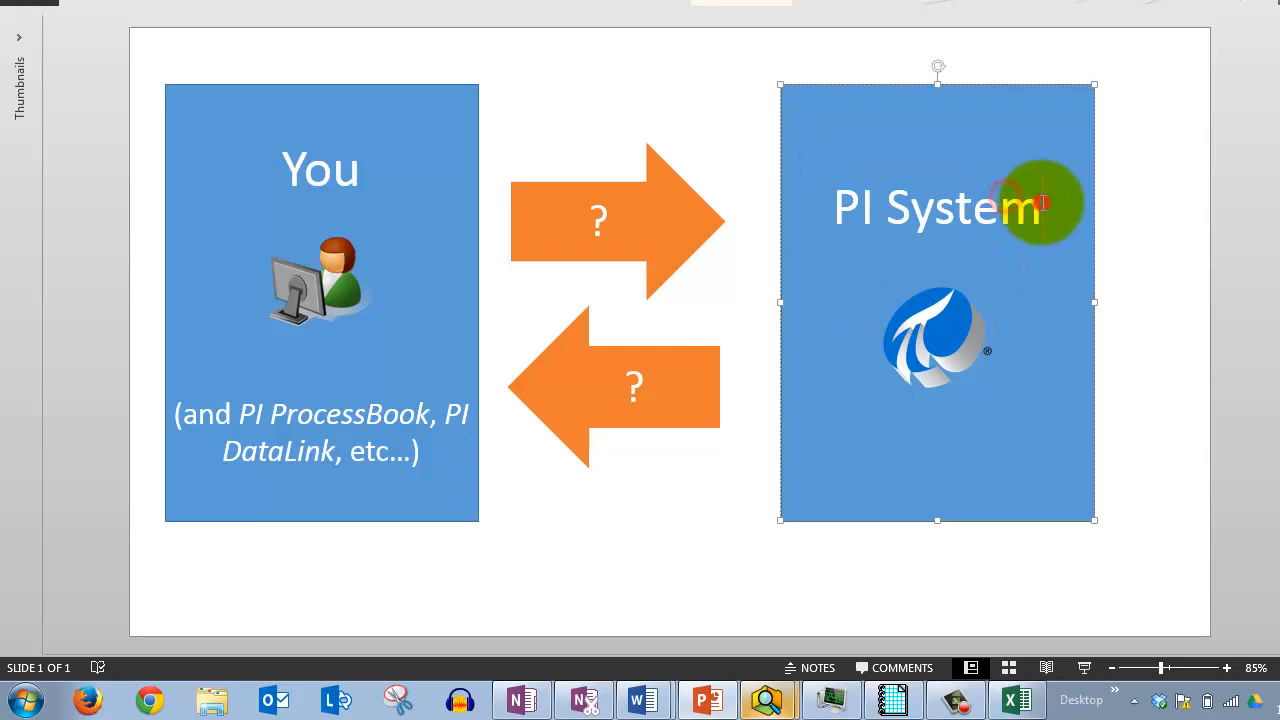
{"action": "key", "text": "Return"}
{"action": "type", "text": "AF"}
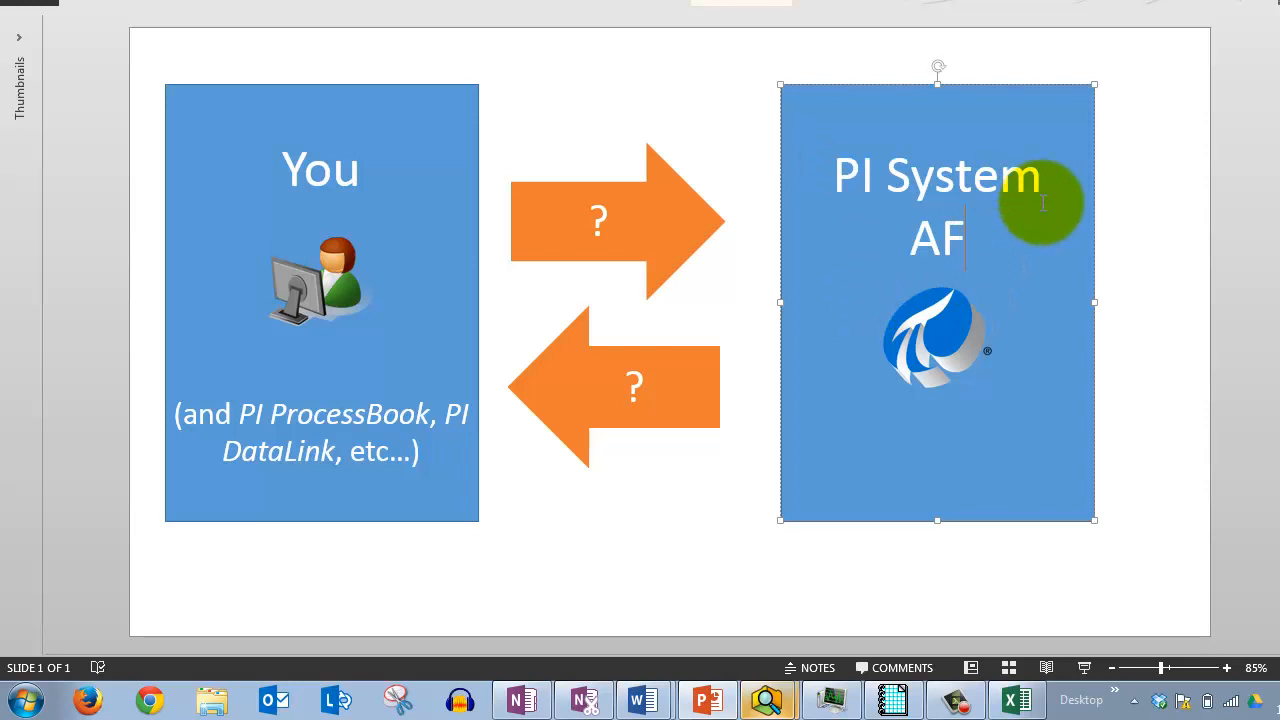
{"action": "key", "text": "Return"}
{"action": "type", "text": "PI Server"}
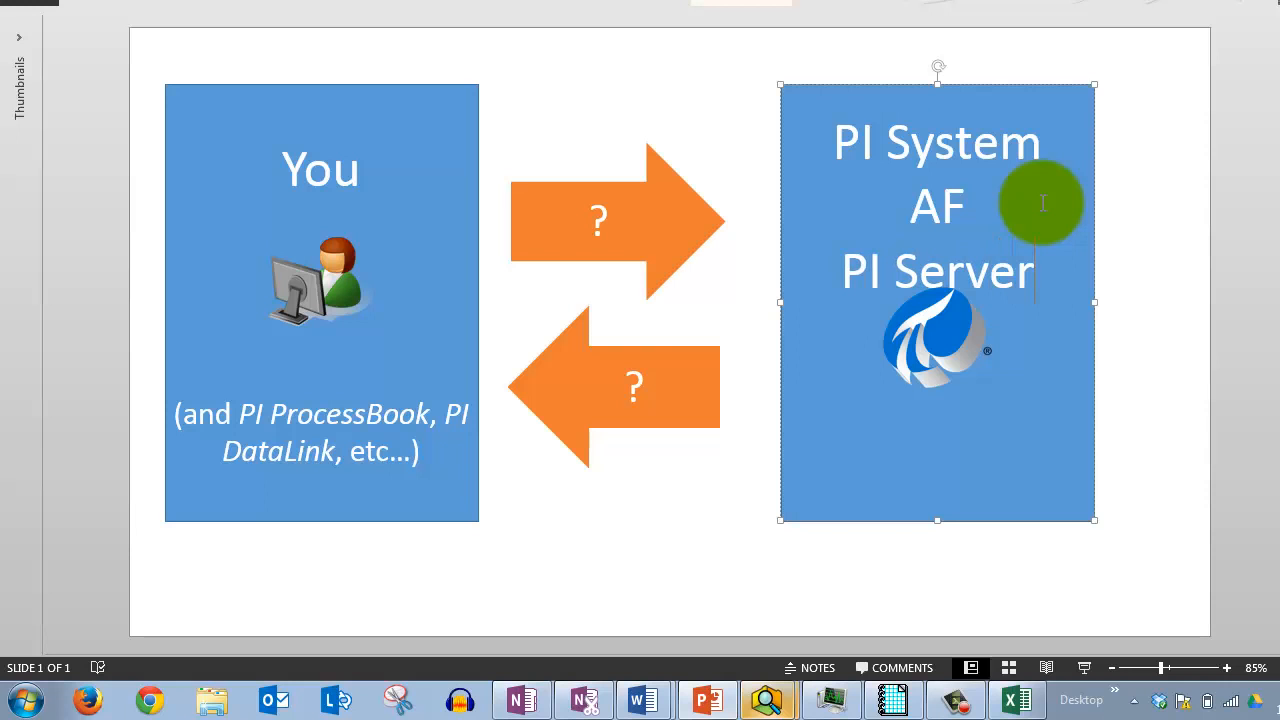
{"action": "key", "text": "Return"}
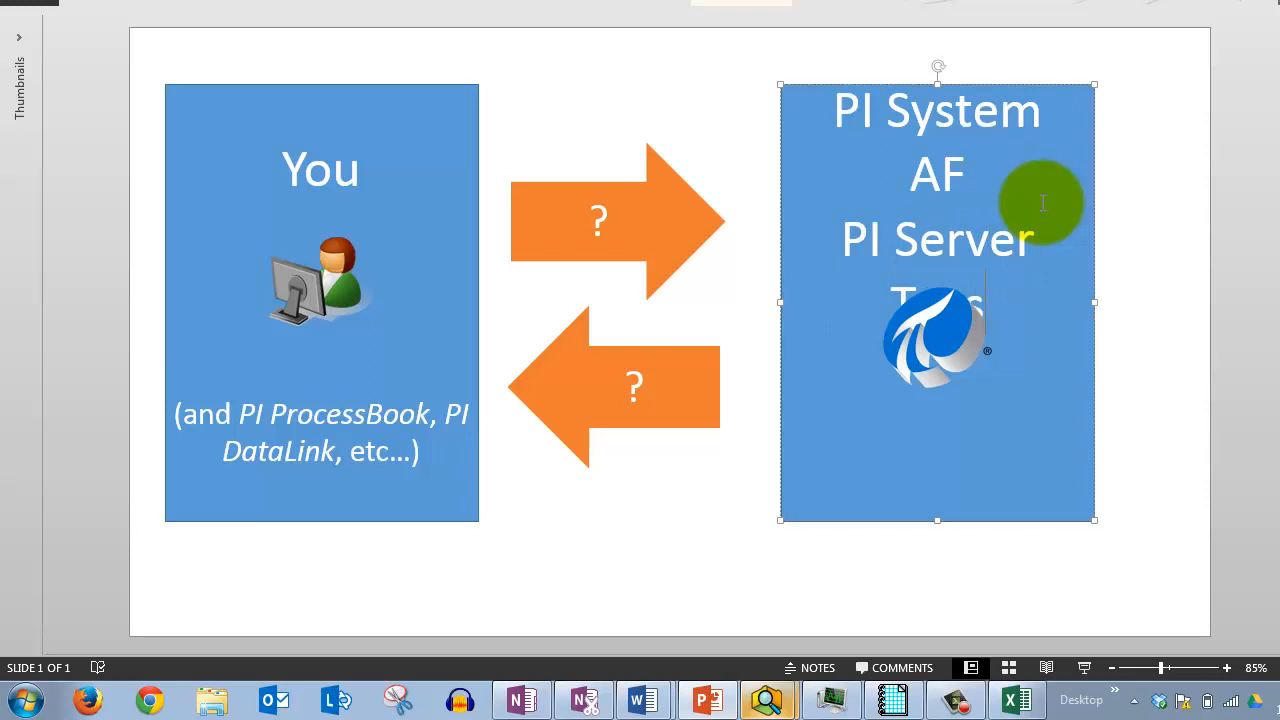
- Move the PI logo to the lower-left corner of the PI System box and add Assets after Tags
{"action": "left_click_drag", "start_coordinate": [951, 331], "coordinate": [857, 464]}
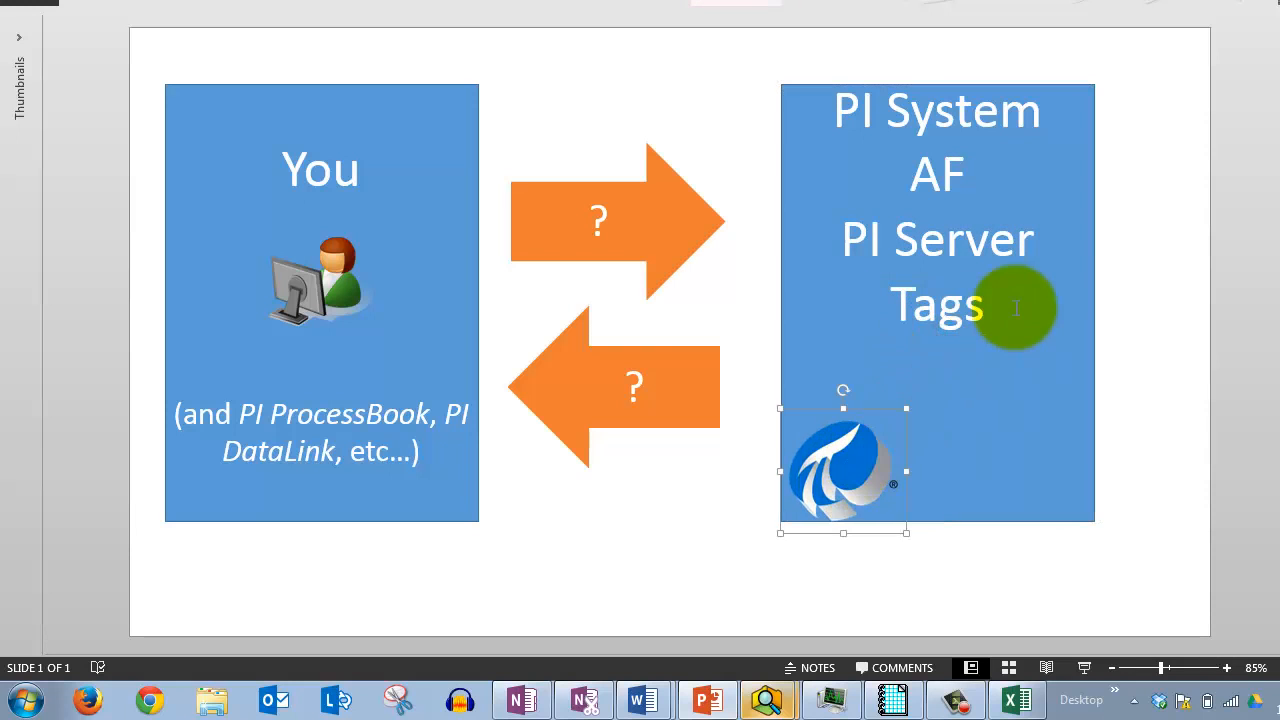
{"action": "left_click", "coordinate": [988, 309]}
{"action": "type", "text": "Assets An"}
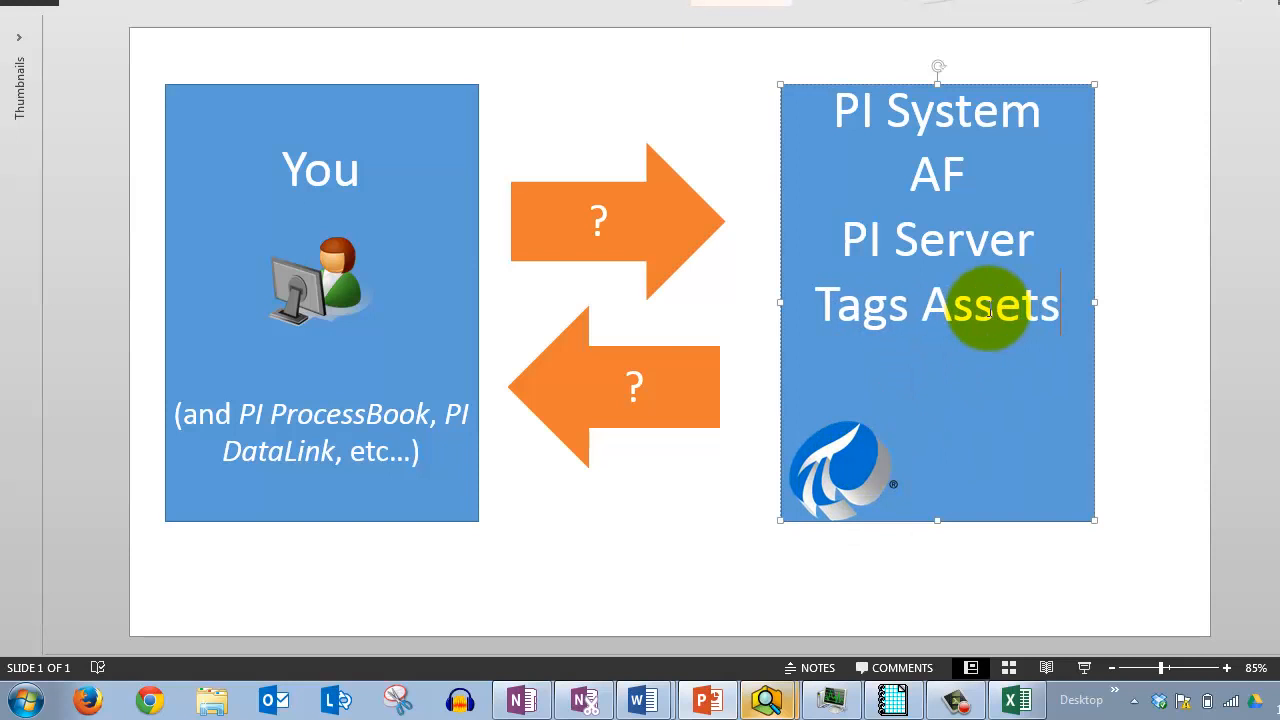